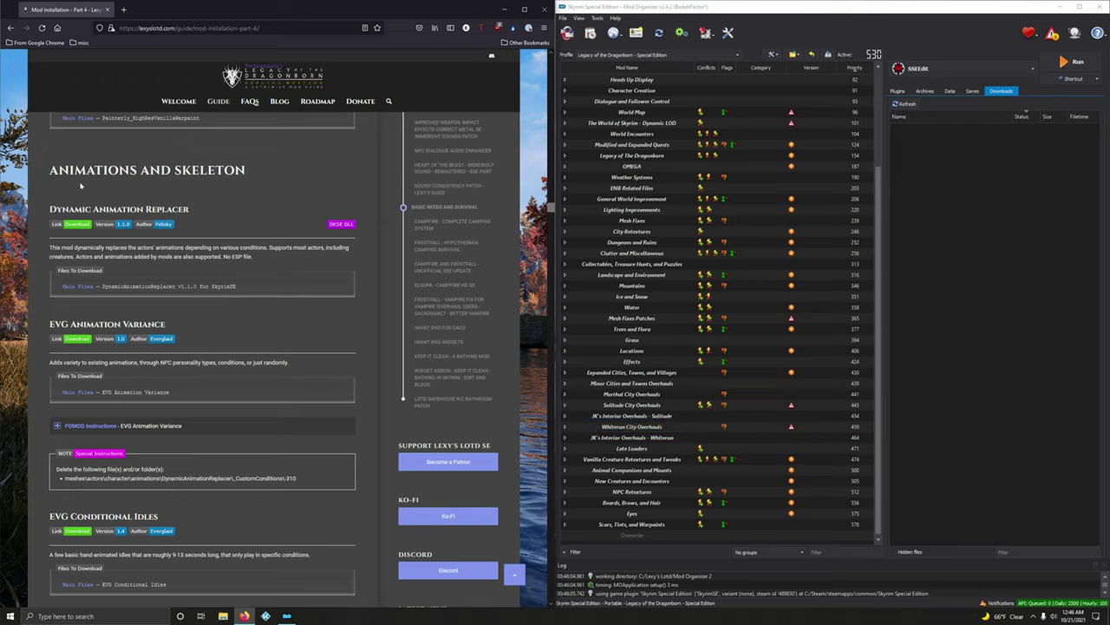
# Create a mod list separator named "Animations and Skeleton", copying the name from the guide's section heading
pyautogui.moveTo(52, 171); pyautogui.dragTo(248, 176)
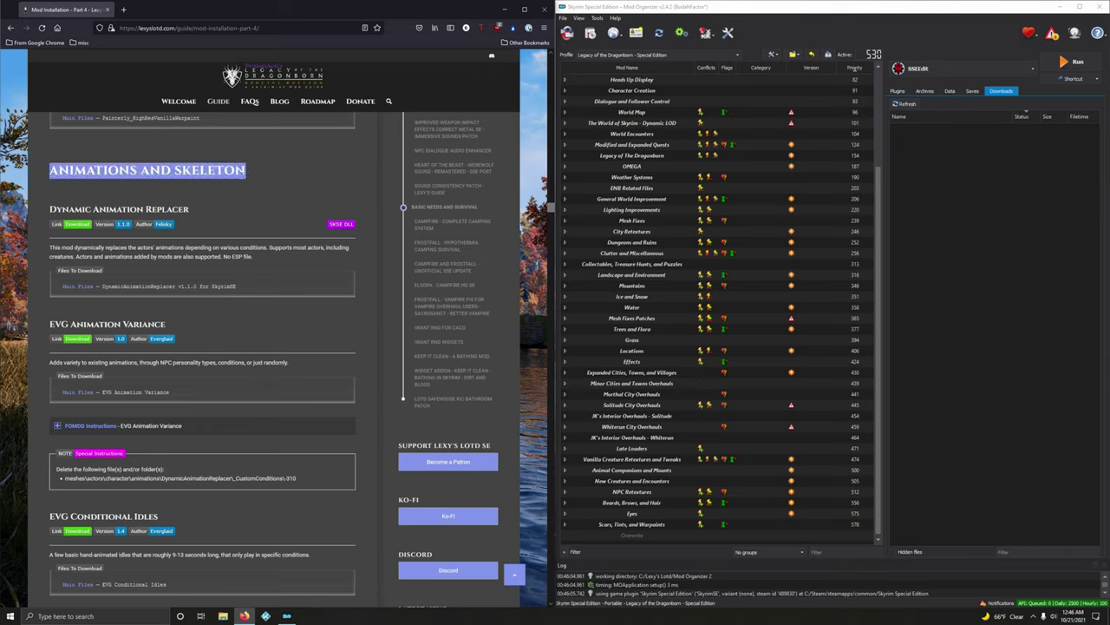
pyautogui.rightClick(239, 175)
pyautogui.click(251, 181)
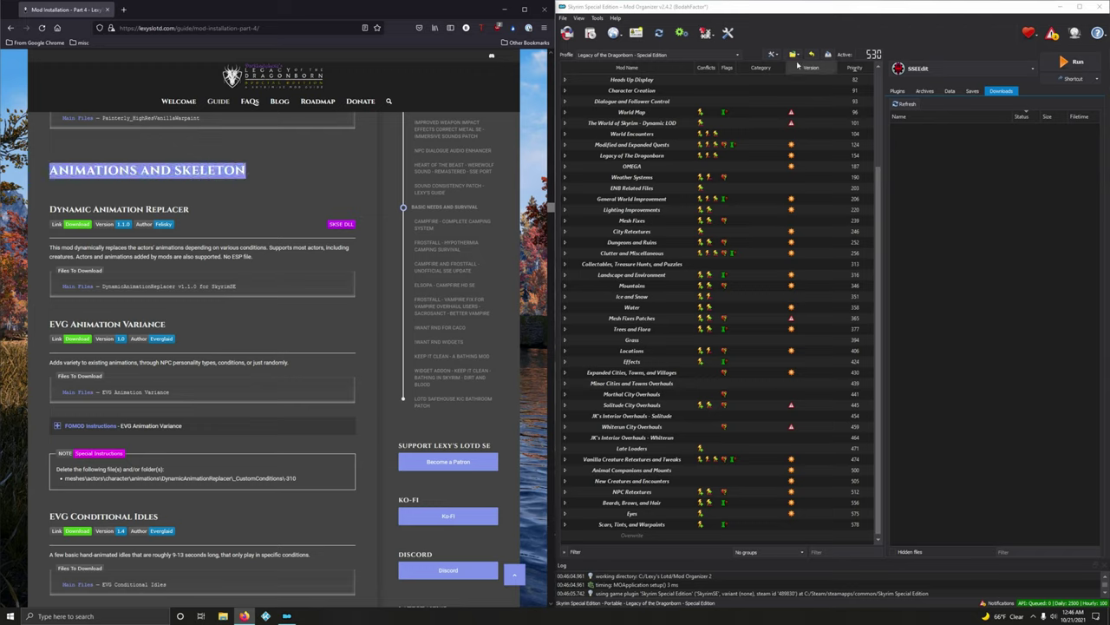
pyautogui.click(773, 55)
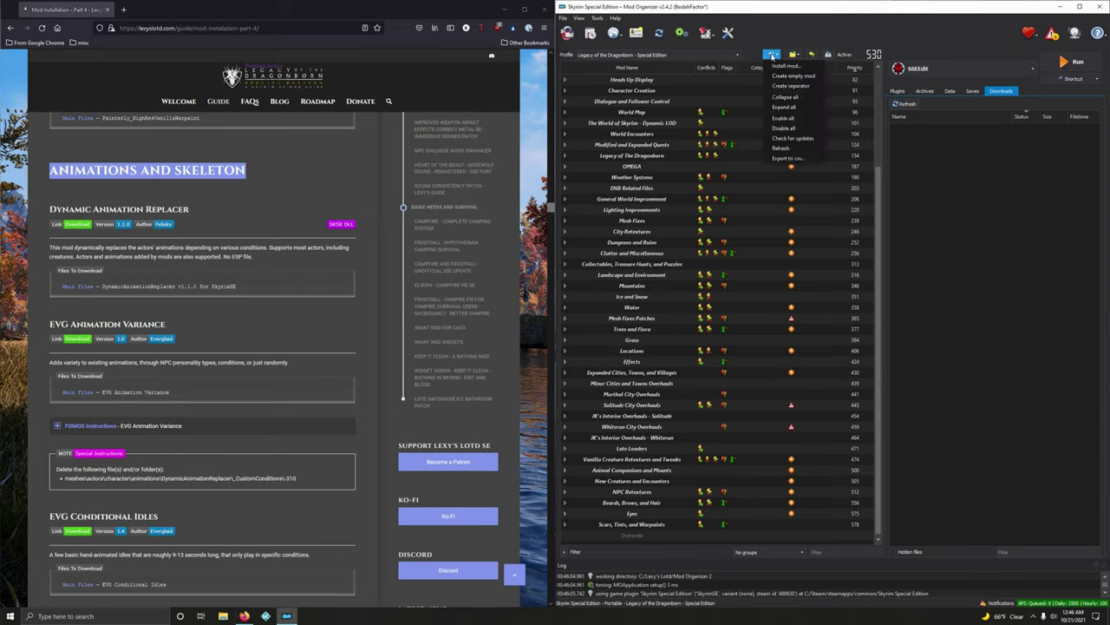
pyautogui.click(790, 85)
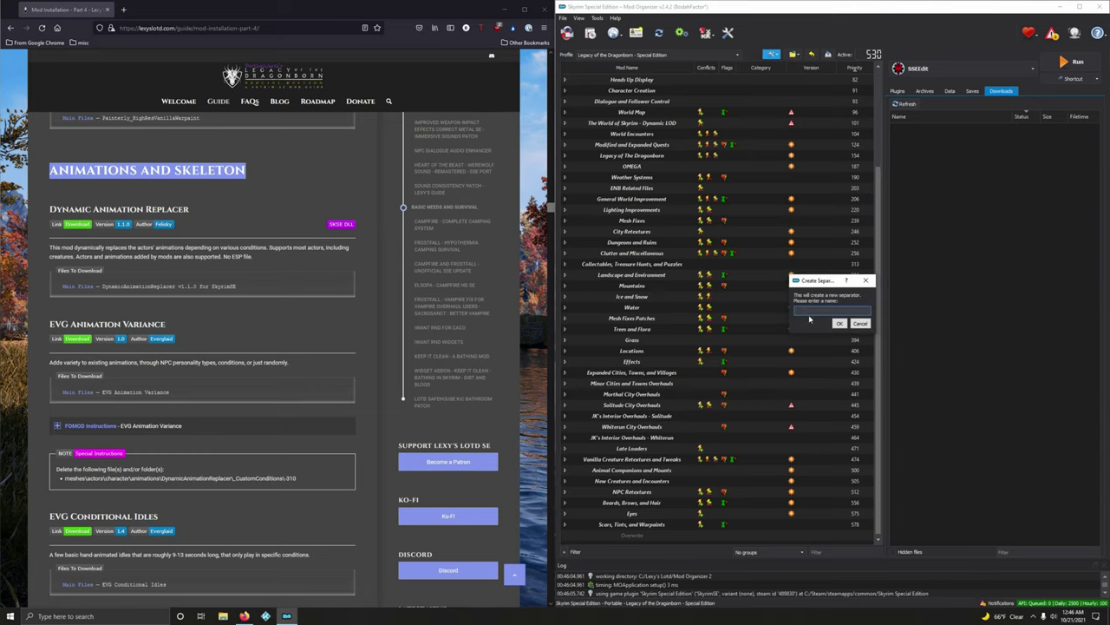
pyautogui.rightClick(810, 314)
pyautogui.click(823, 360)
pyautogui.click(843, 323)
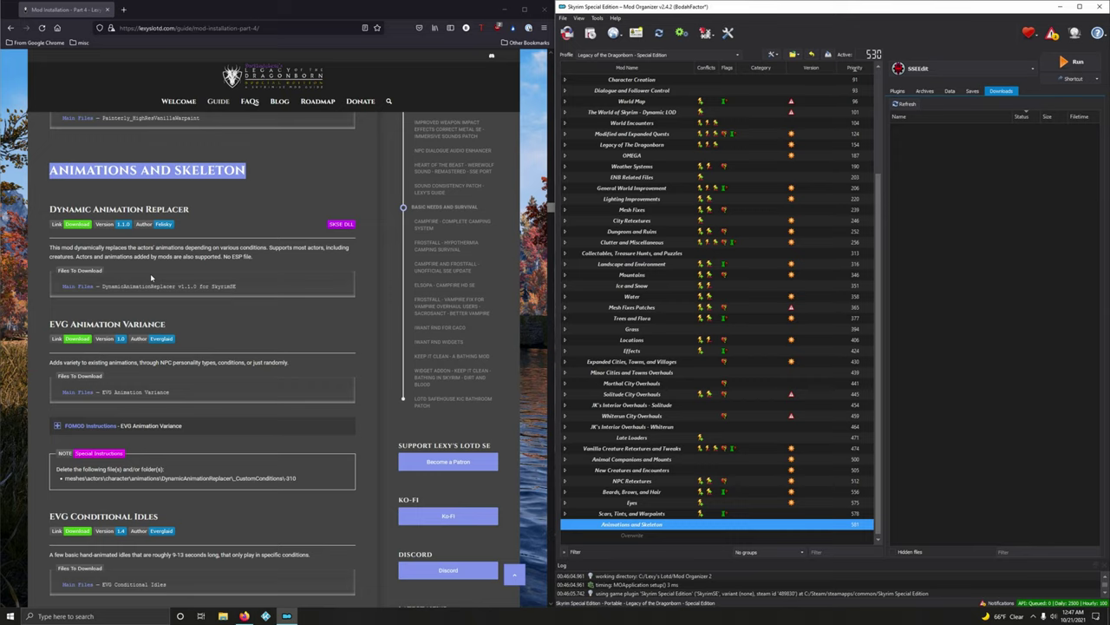
# Download the main file DynamicAnimationReplacer v1.1.0 for SkyrimSE to the mod manager from its Nexus page, and close that page
pyautogui.click(76, 224)
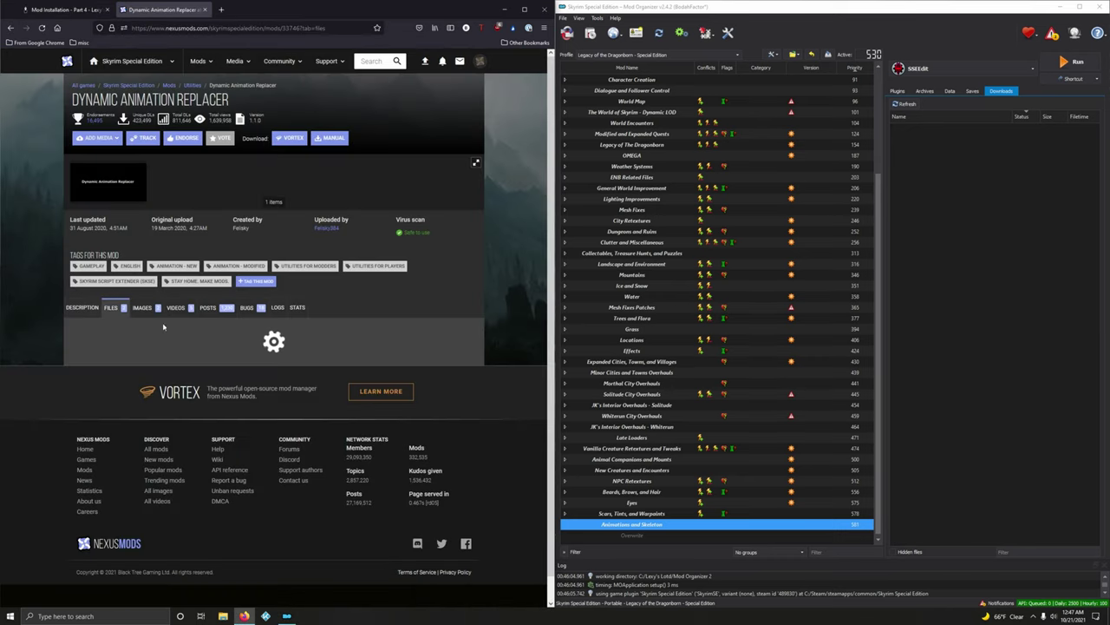
pyautogui.scroll(-3, 252, 352)
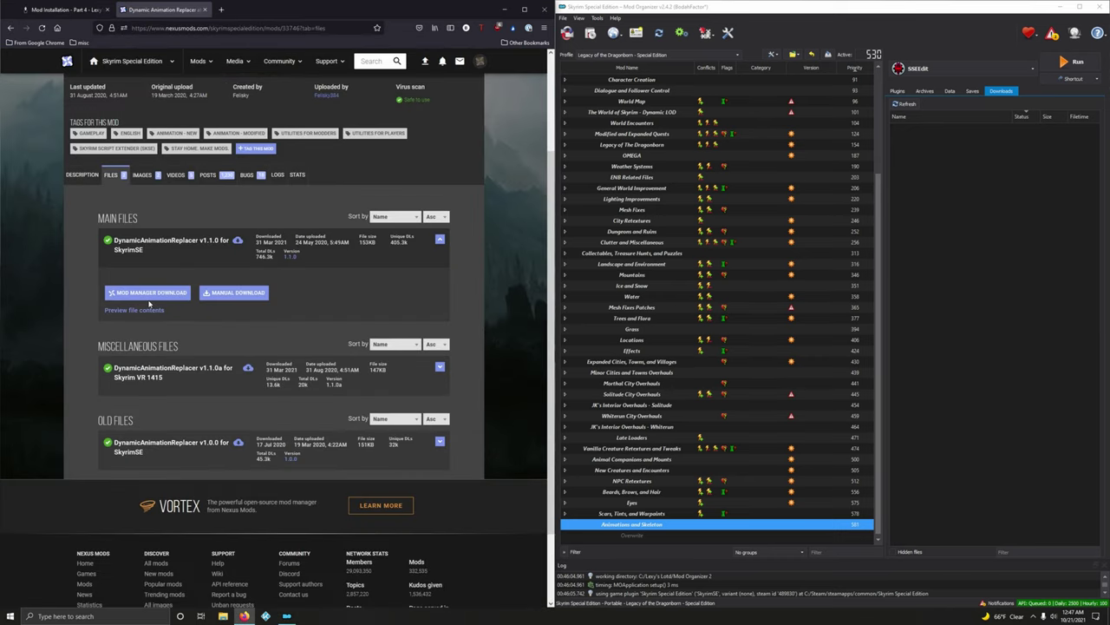
pyautogui.click(149, 296)
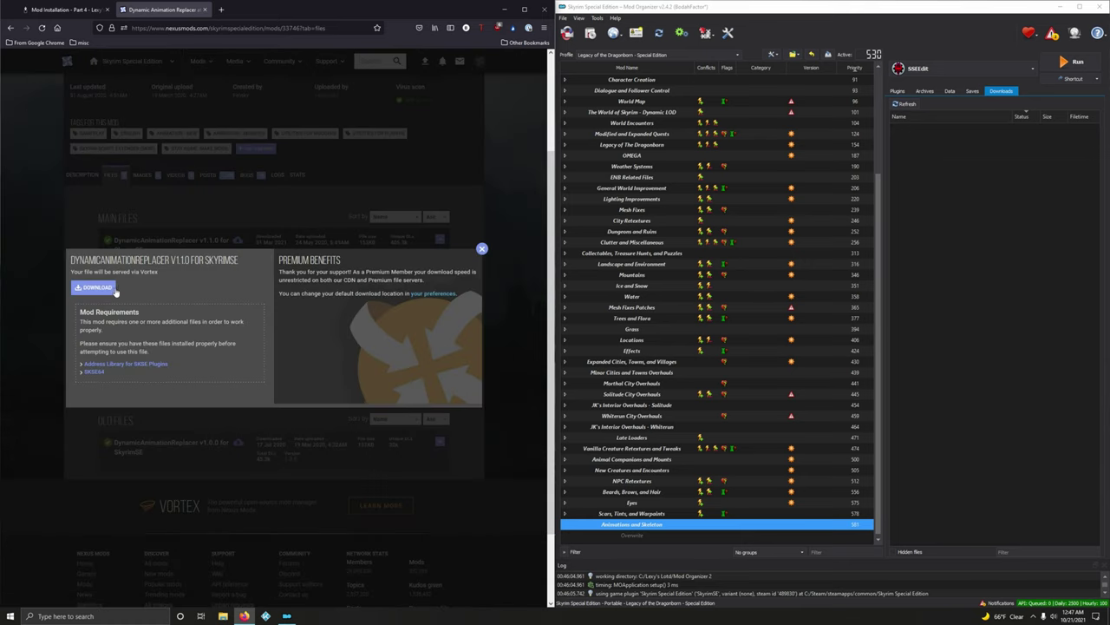
pyautogui.click(481, 249)
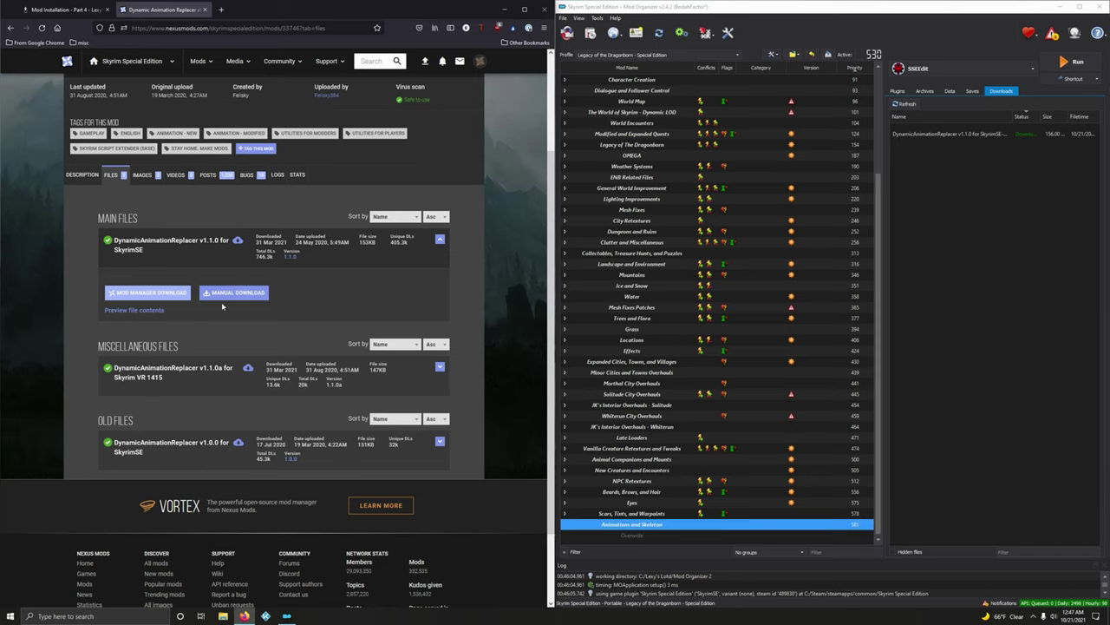
pyautogui.click(205, 10)
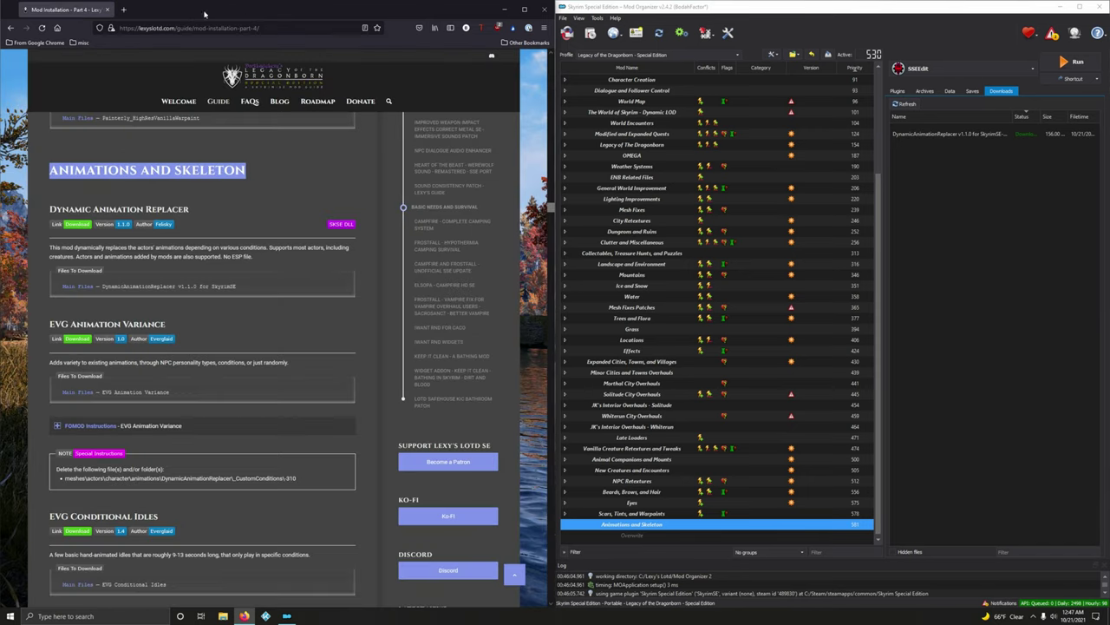
# Install the downloaded Dynamic Animation Replacer archive and enable the mod in the Animations and Skeleton section
pyautogui.doubleClick(911, 135)
pyautogui.click(891, 318)
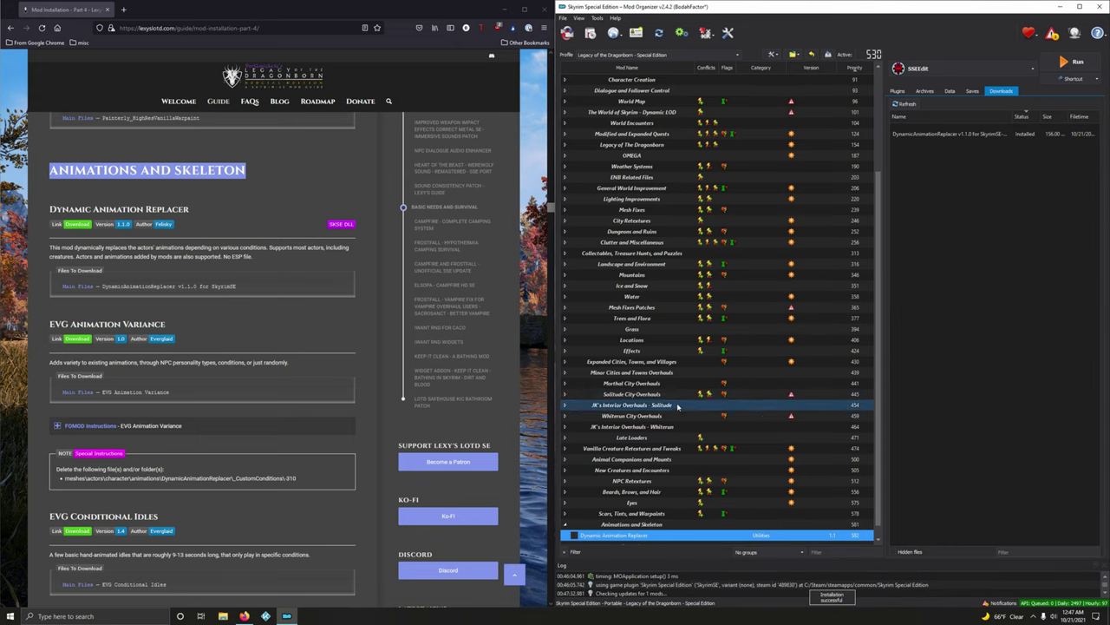
pyautogui.click(575, 524)
# Download the EVG Animation Variance main file to the mod manager from the guide's Nexus link, and close its page
pyautogui.scroll(-1, 296, 368)
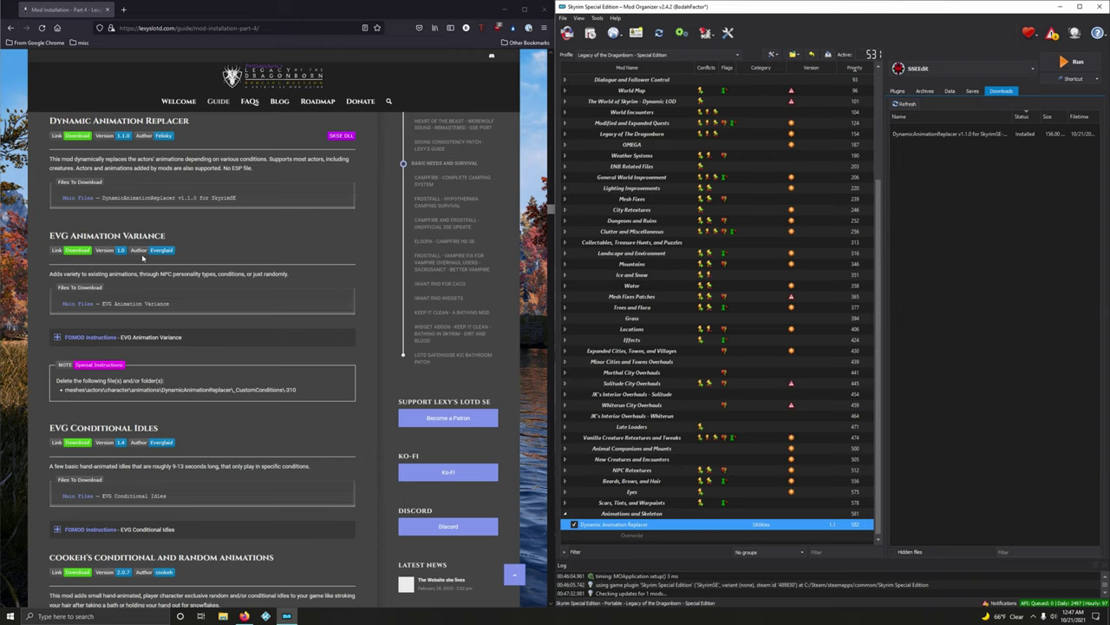
pyautogui.click(87, 250)
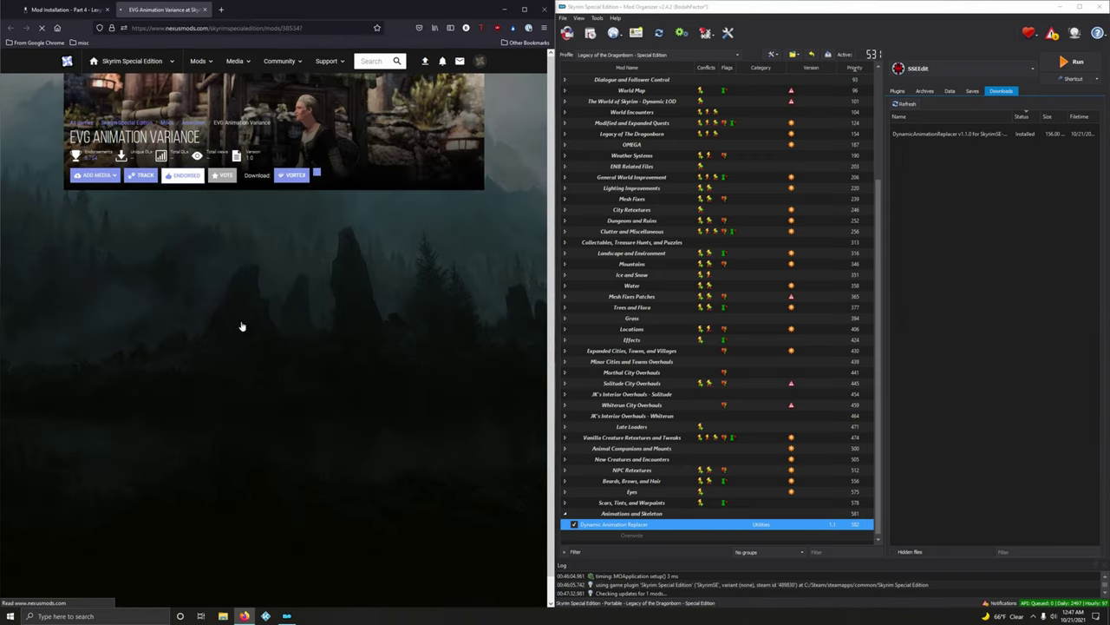
pyautogui.click(120, 331)
pyautogui.scroll(-2, 159, 338)
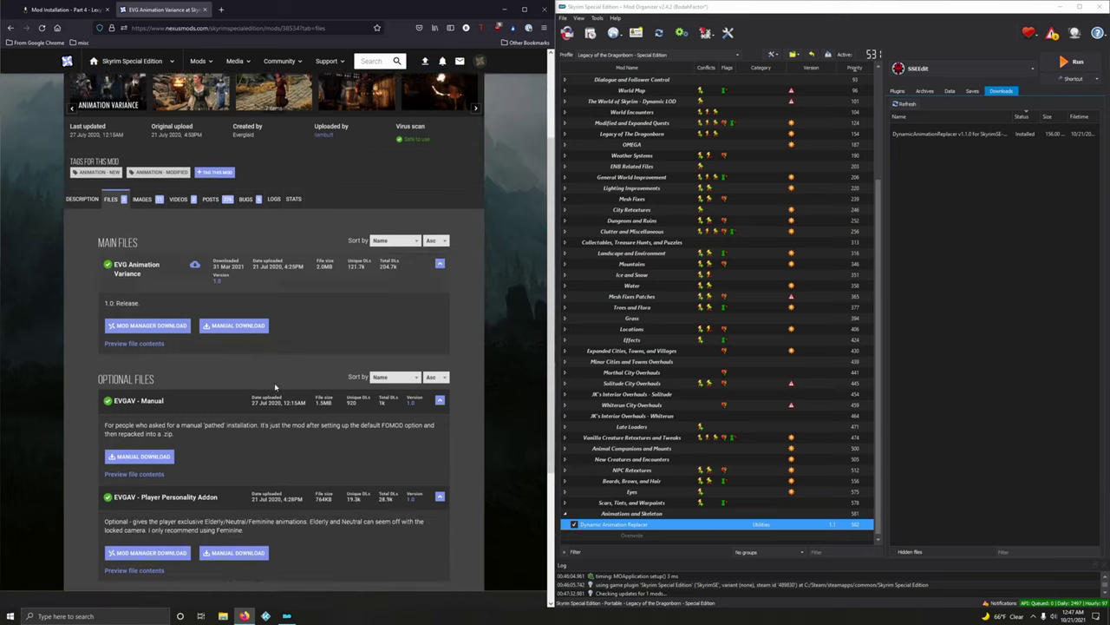
pyautogui.click(178, 323)
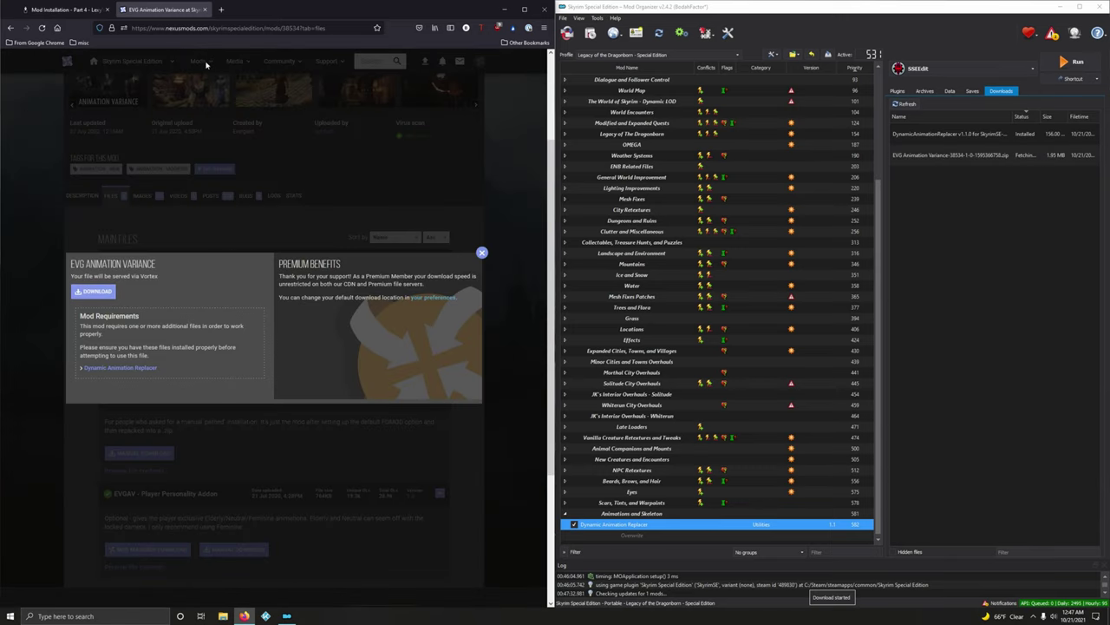
pyautogui.click(203, 9)
# Install EVG Animation Variance with the Full Install option, following the guide's FOMOD instructions, and enable the mod
pyautogui.doubleClick(950, 154)
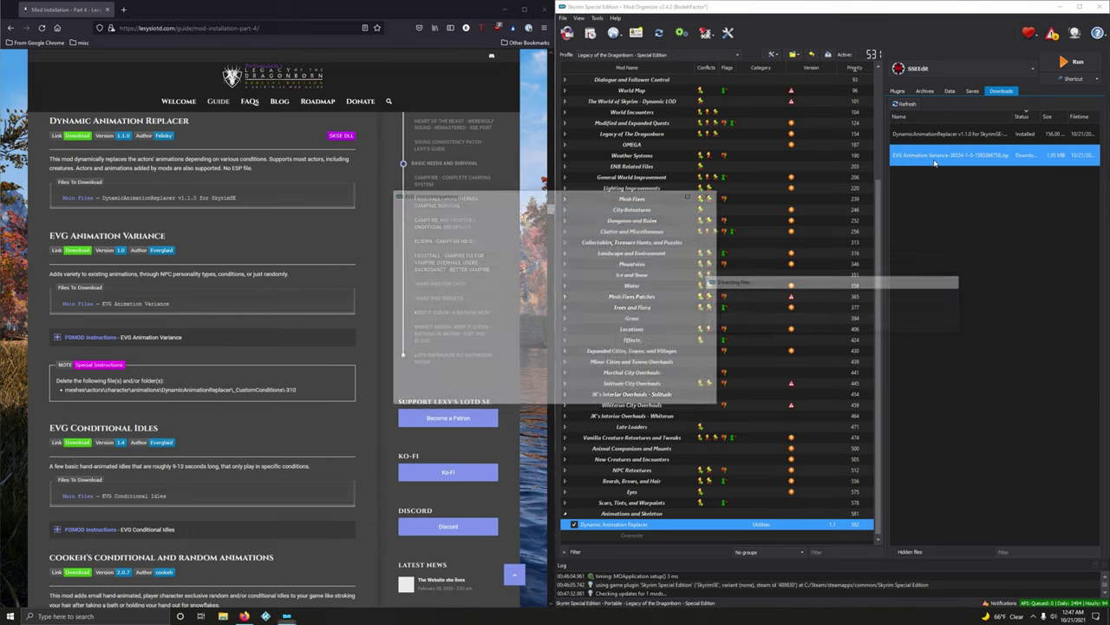
pyautogui.moveTo(608, 193); pyautogui.dragTo(836, 168)
pyautogui.click(233, 339)
pyautogui.scroll(-2, 261, 338)
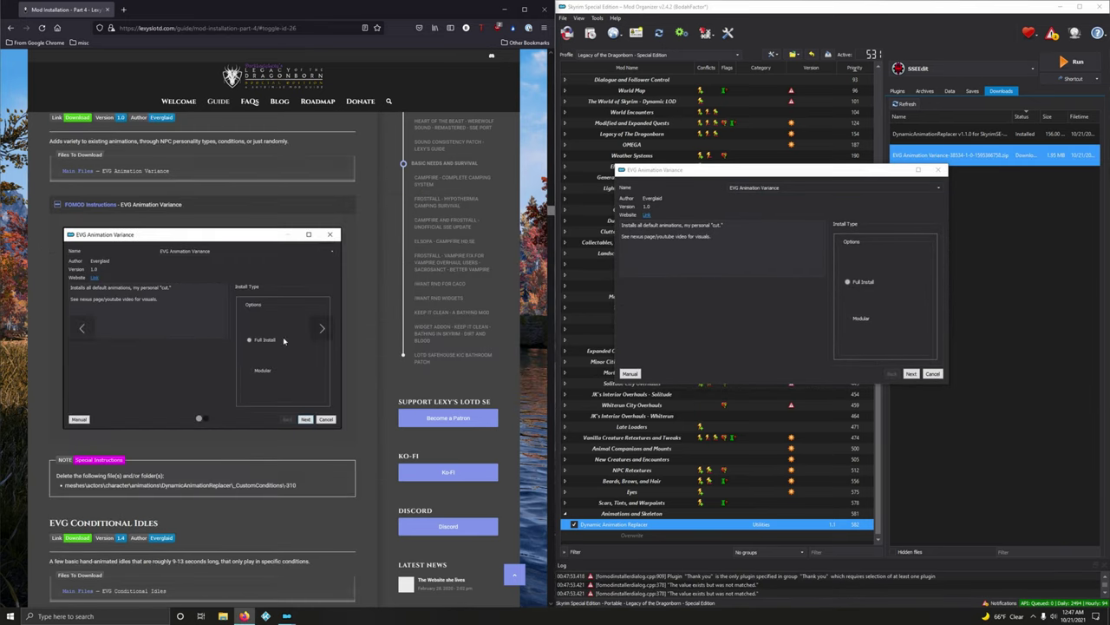
pyautogui.click(911, 374)
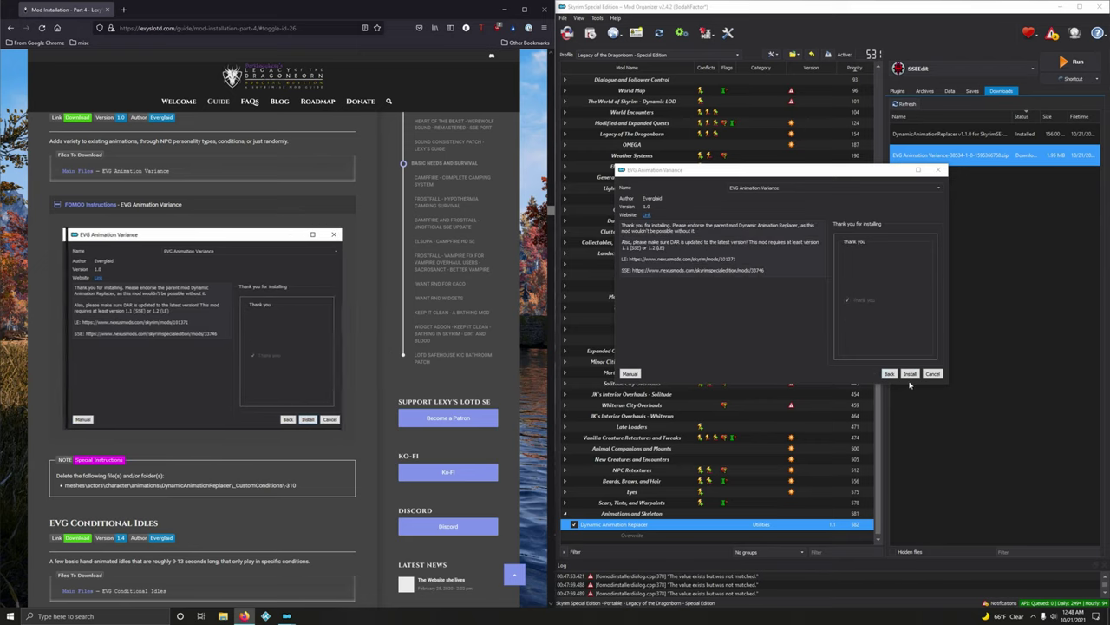
pyautogui.click(911, 374)
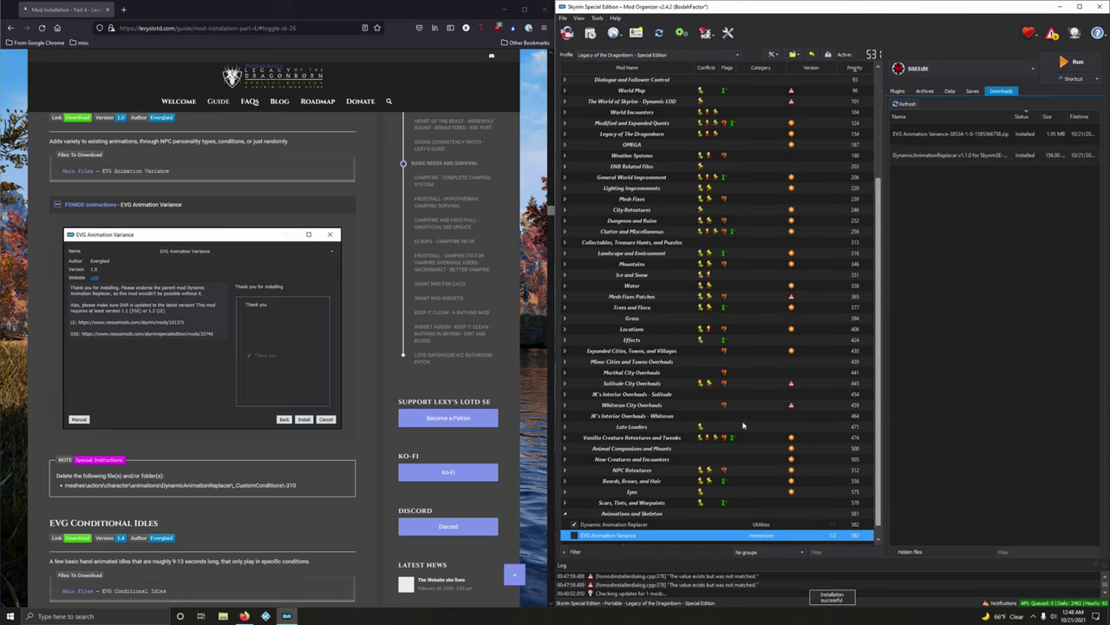
pyautogui.click(573, 535)
pyautogui.click(238, 207)
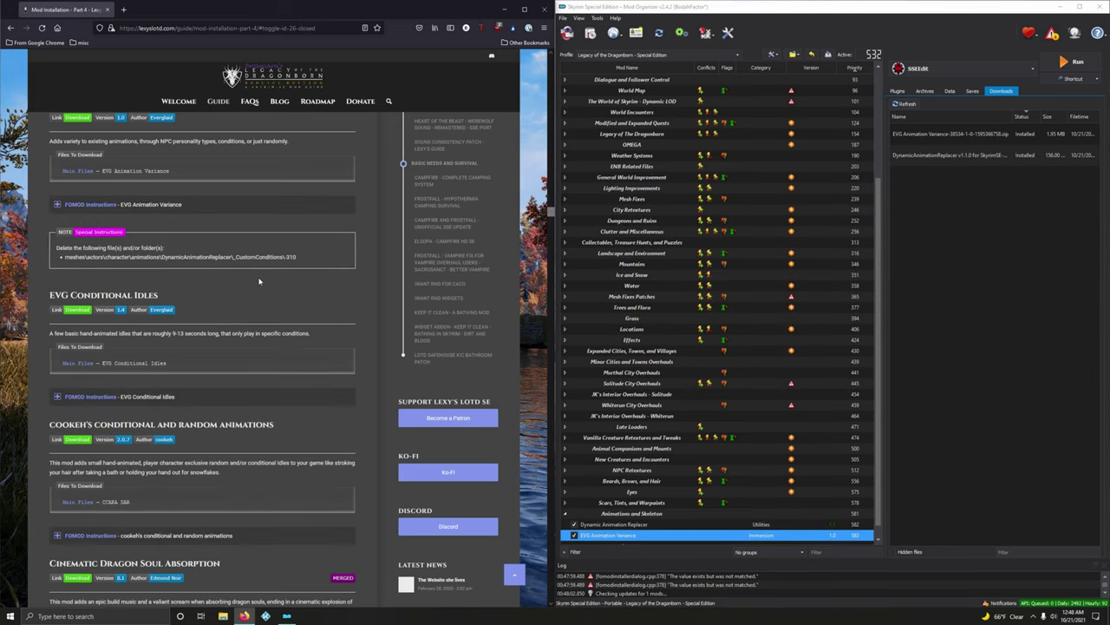
# Delete the -310 folder from EVG Animation Variance's meshes\actors\character\animations\DynamicAnimationReplacer\_CustomConditions folder and close the file window
pyautogui.scroll(-1, 256, 265)
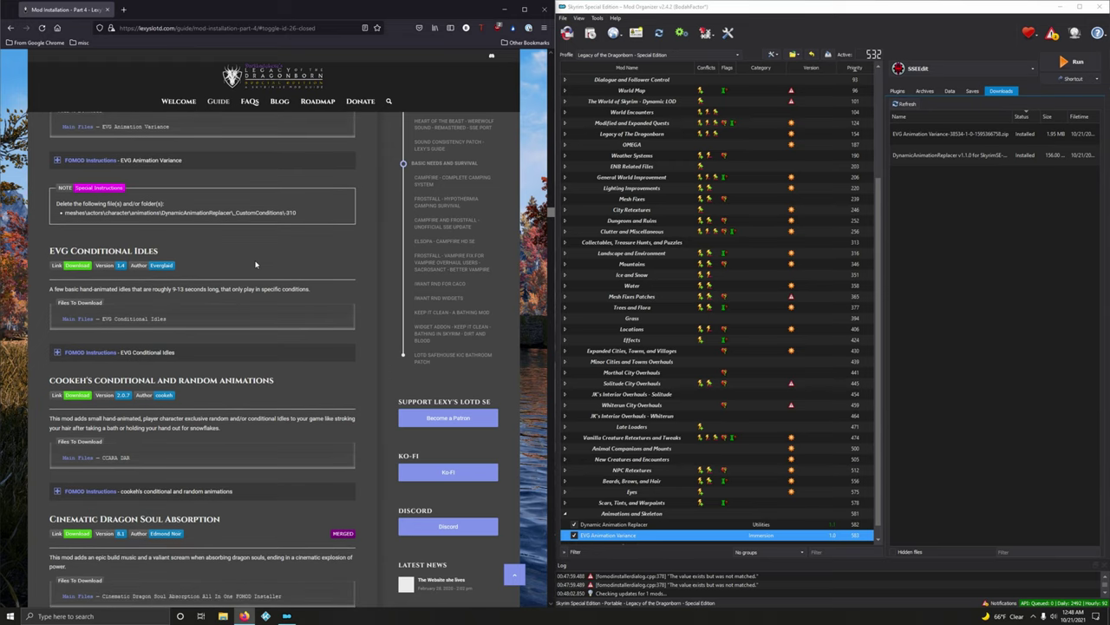
pyautogui.rightClick(603, 537)
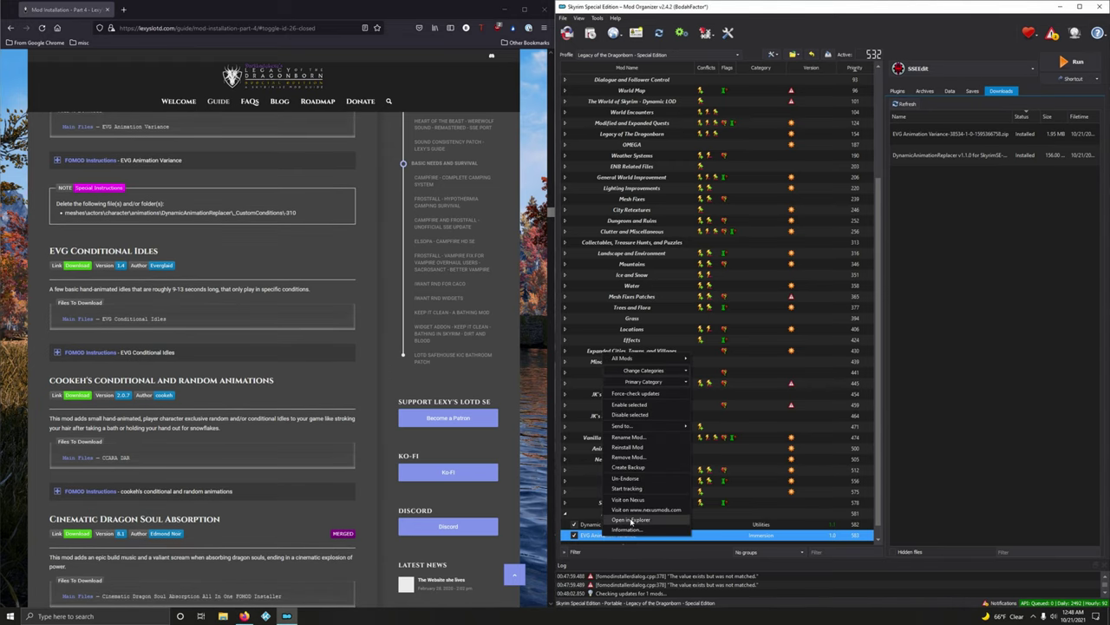
pyautogui.click(632, 521)
pyautogui.doubleClick(665, 113)
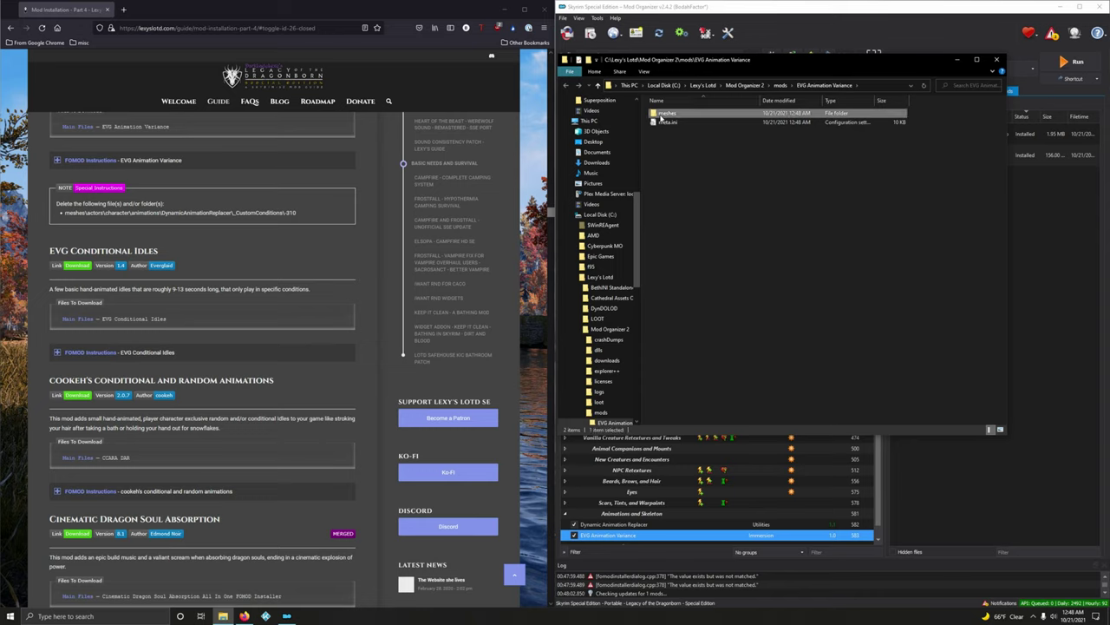
pyautogui.doubleClick(662, 114)
pyautogui.doubleClick(669, 114)
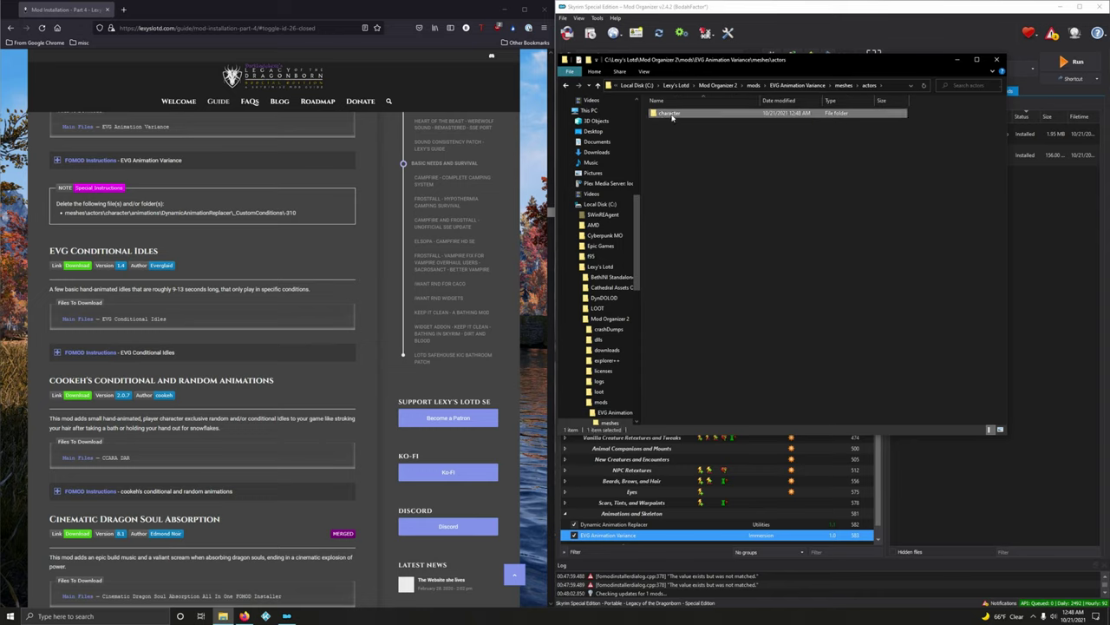
pyautogui.doubleClick(672, 114)
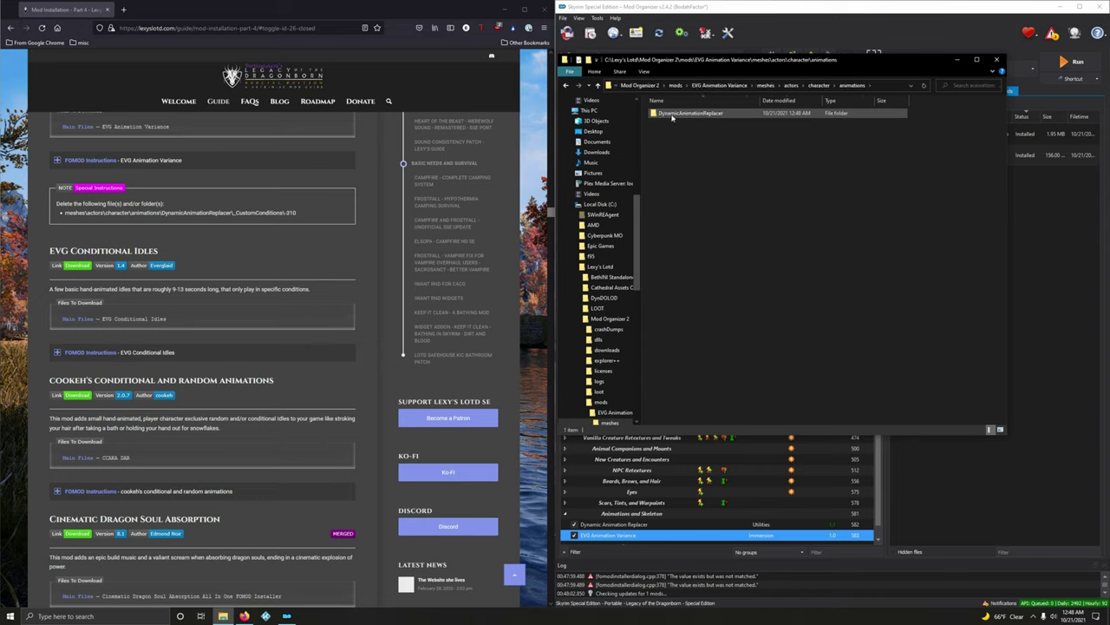
pyautogui.doubleClick(672, 114)
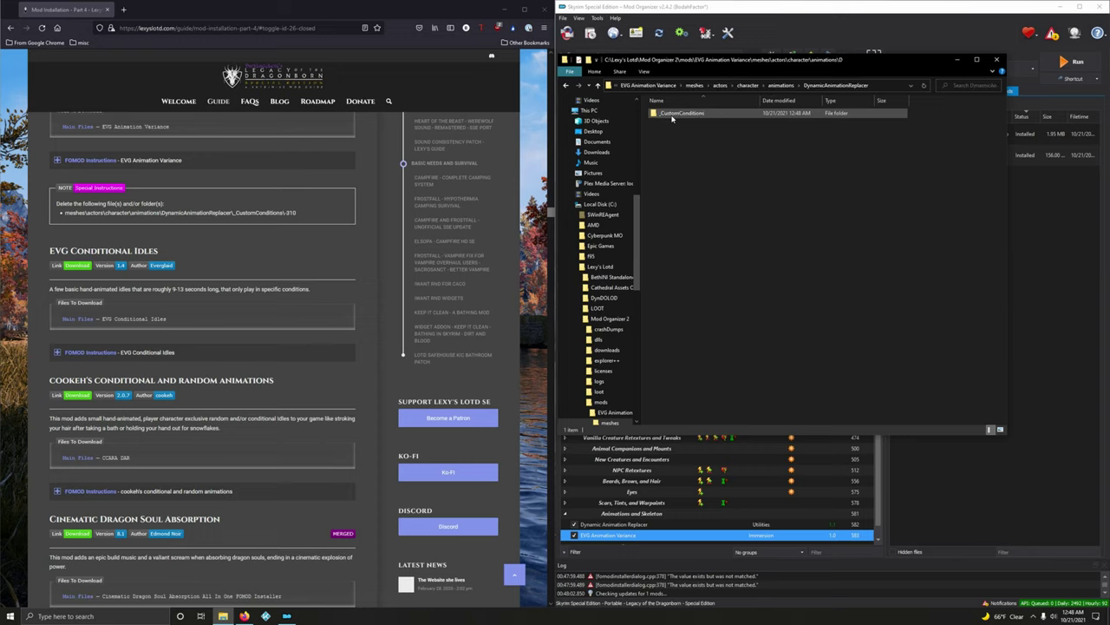
pyautogui.doubleClick(678, 114)
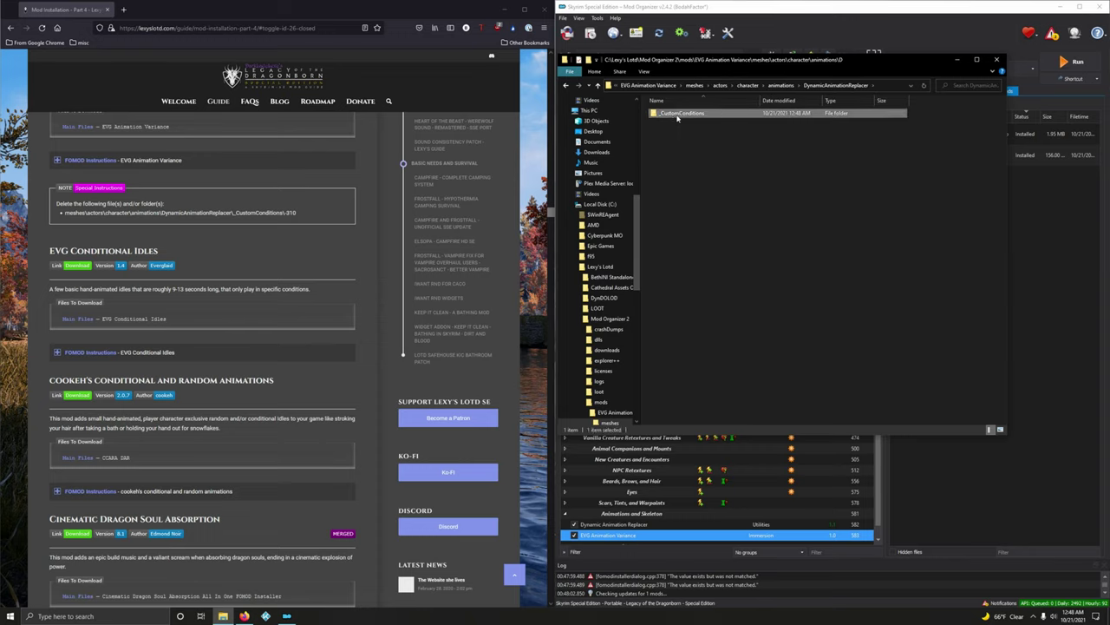
pyautogui.moveTo(678, 119); pyautogui.dragTo(680, 181)
pyautogui.click(685, 114)
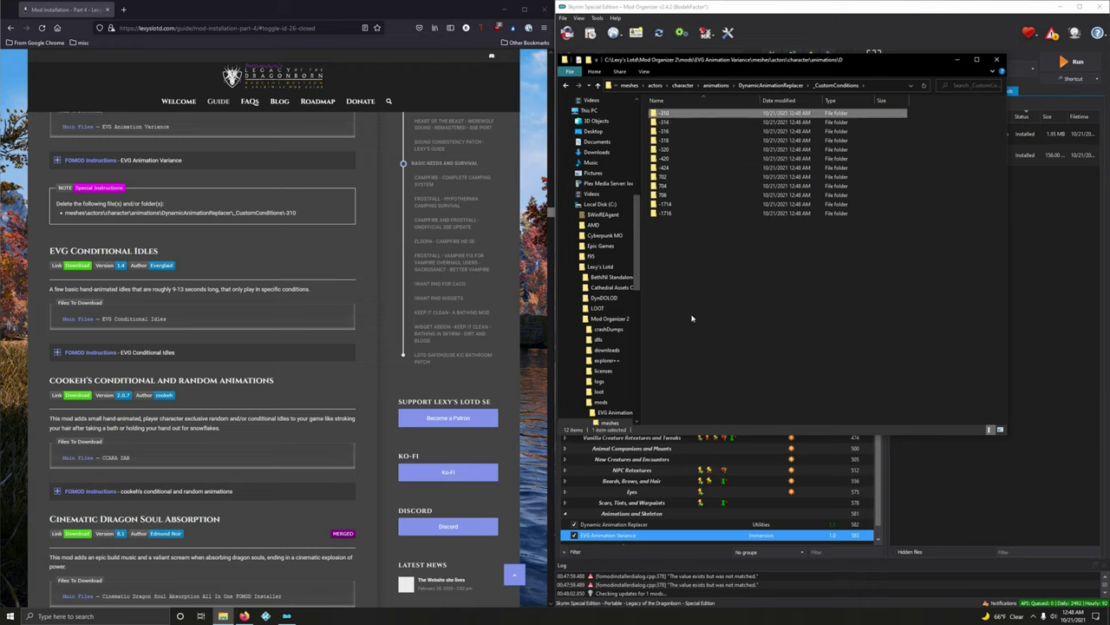
pyautogui.press('Delete')
pyautogui.click(997, 59)
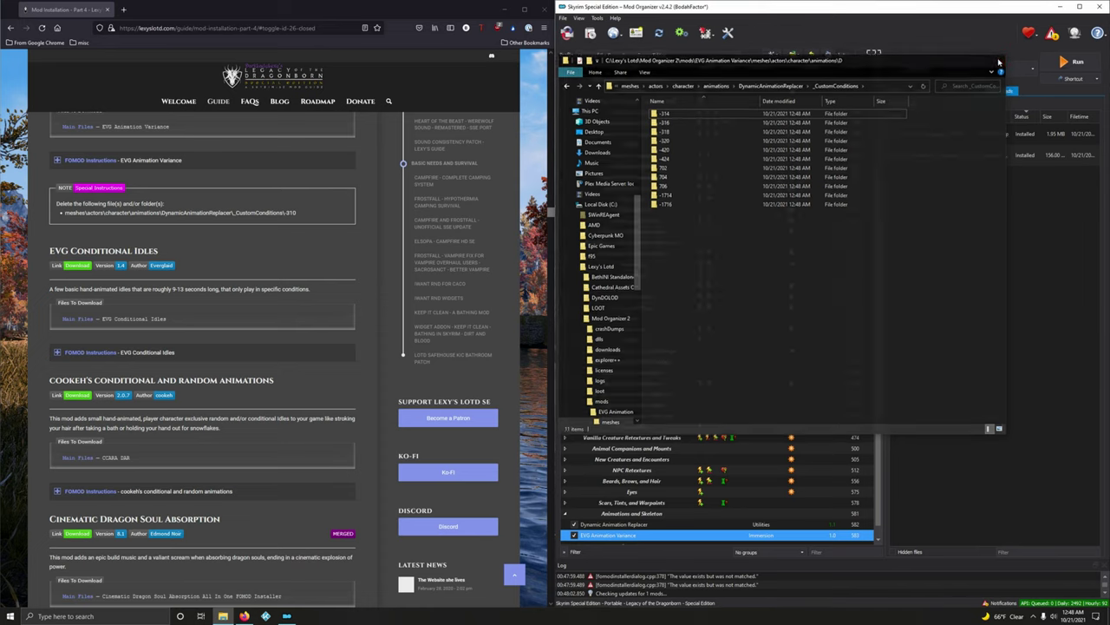
# Download the EVG Conditional Idles main file, version 1.4, to the mod manager from its Nexus page, and close that page
pyautogui.click(279, 282)
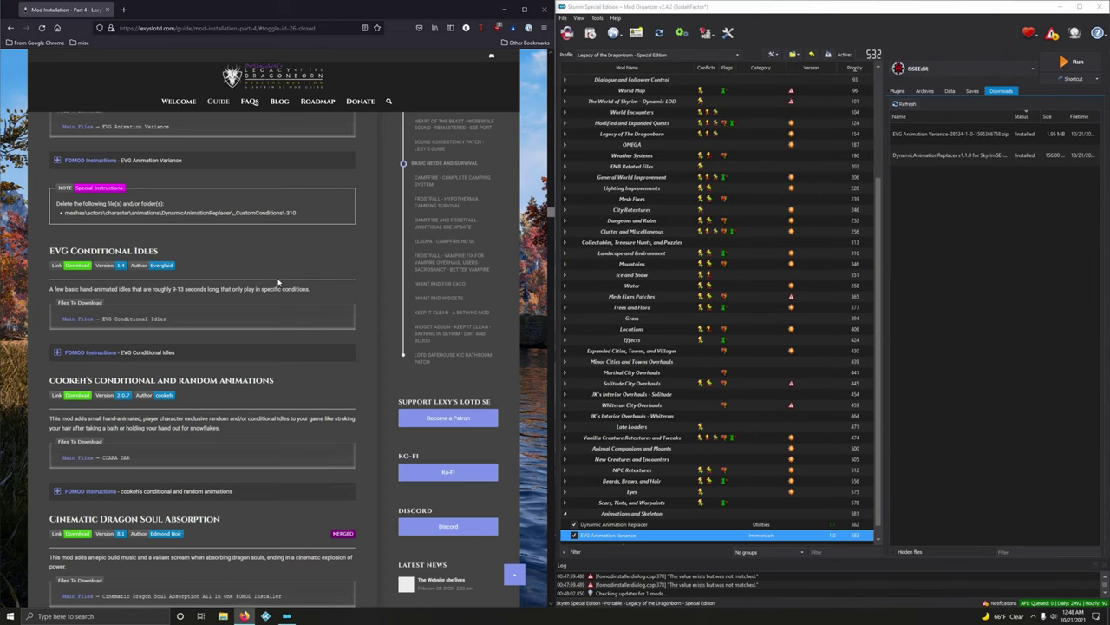
pyautogui.scroll(-2, 280, 283)
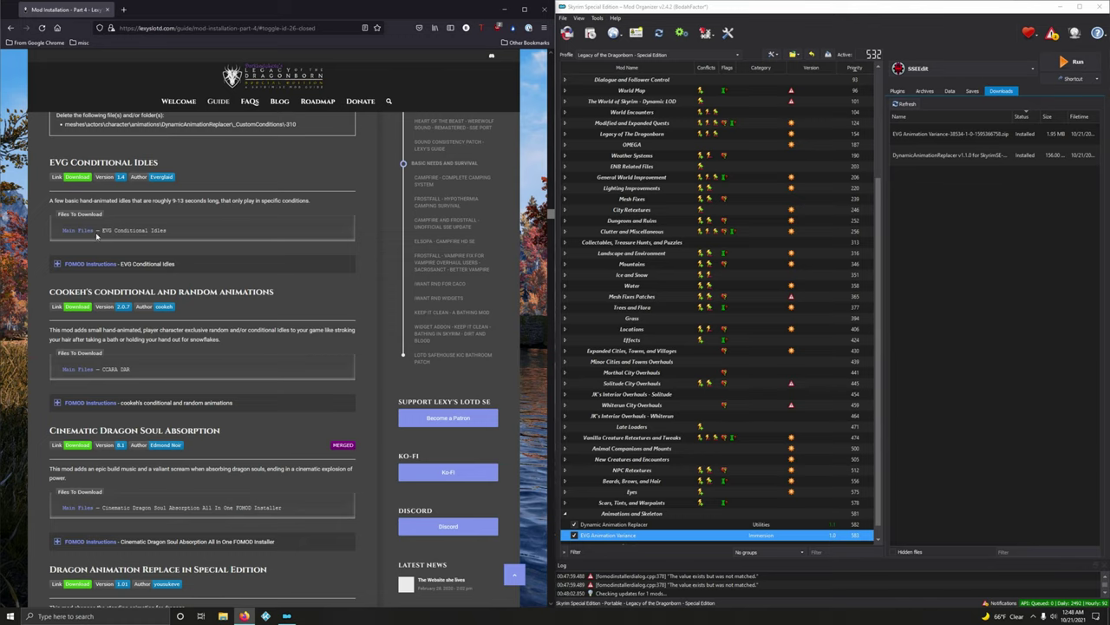
pyautogui.click(83, 178)
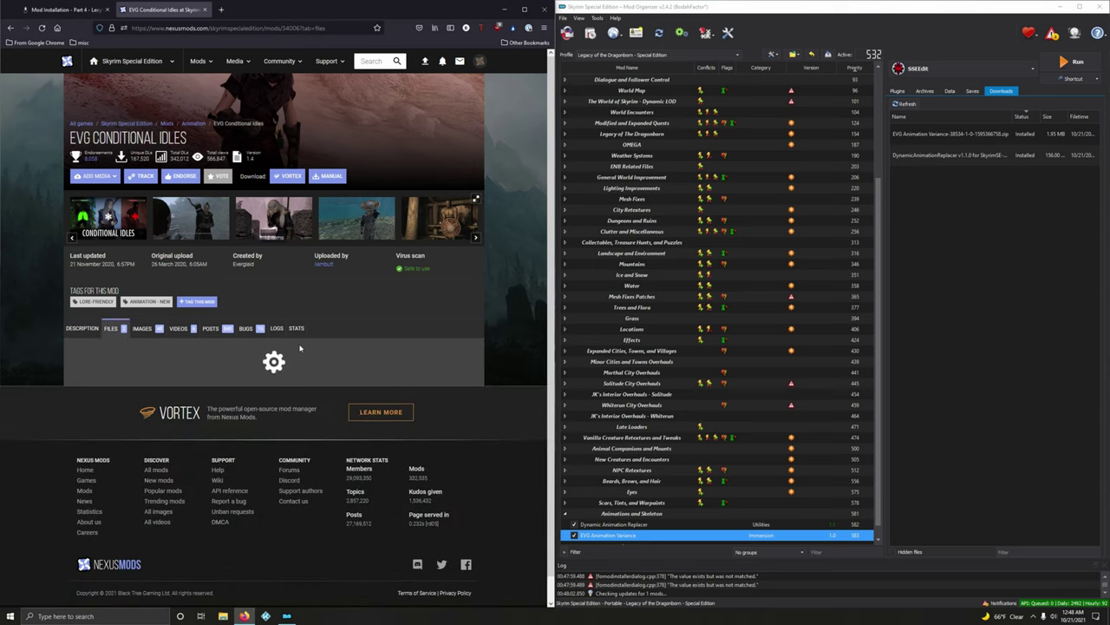
pyautogui.scroll(-3, 302, 347)
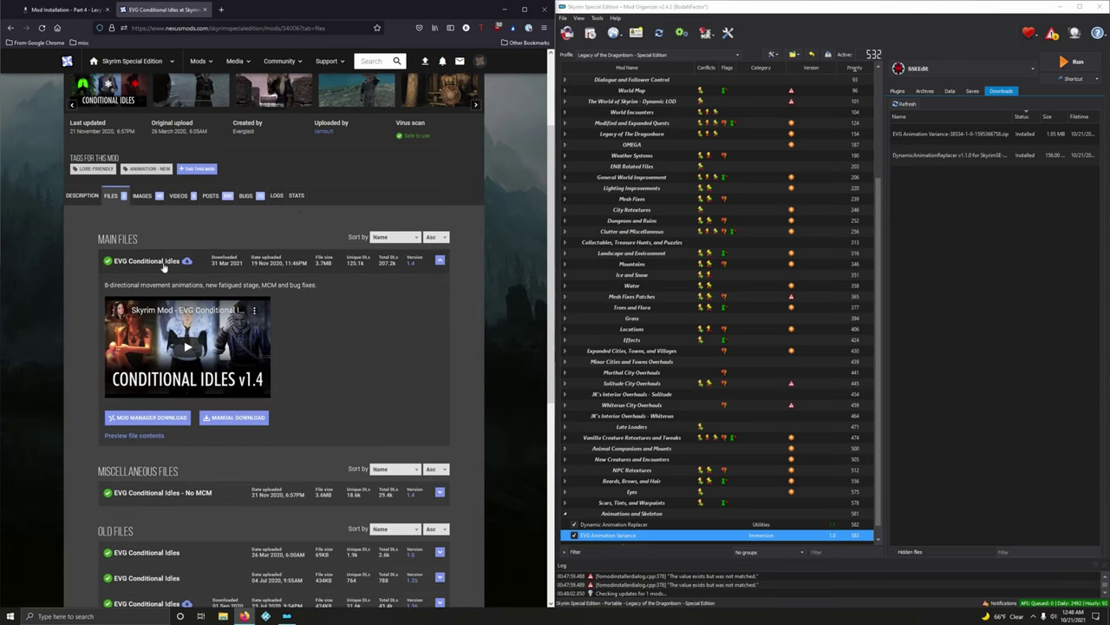
pyautogui.click(145, 419)
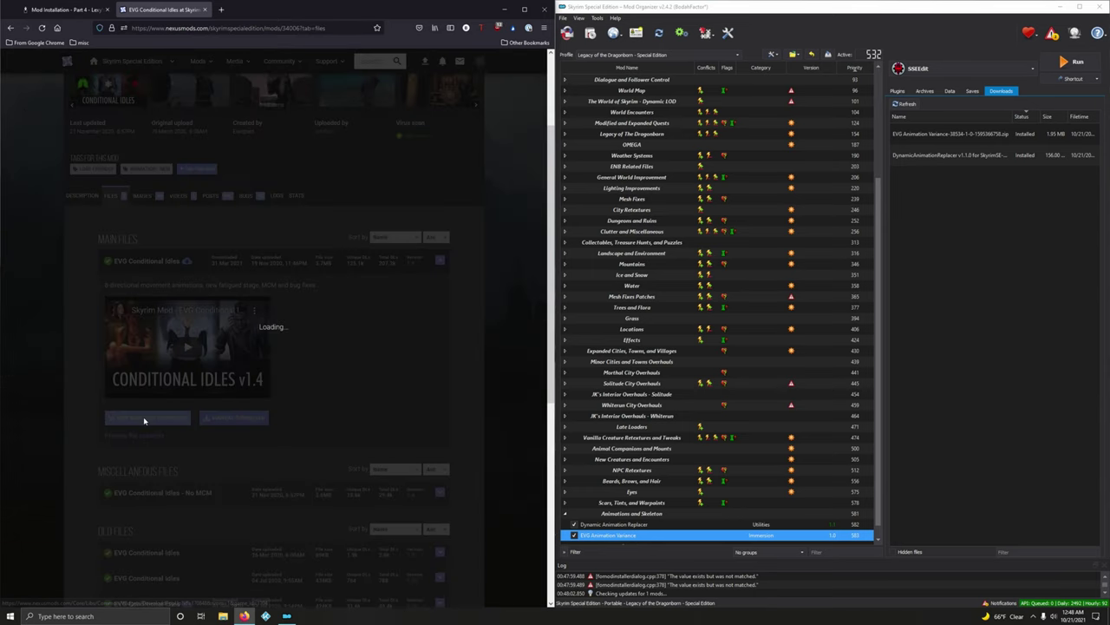
pyautogui.click(205, 9)
# Install EVG Conditional Idles with the Recommended option, following the guide's FOMOD instructions, and enable the mod
pyautogui.doubleClick(944, 178)
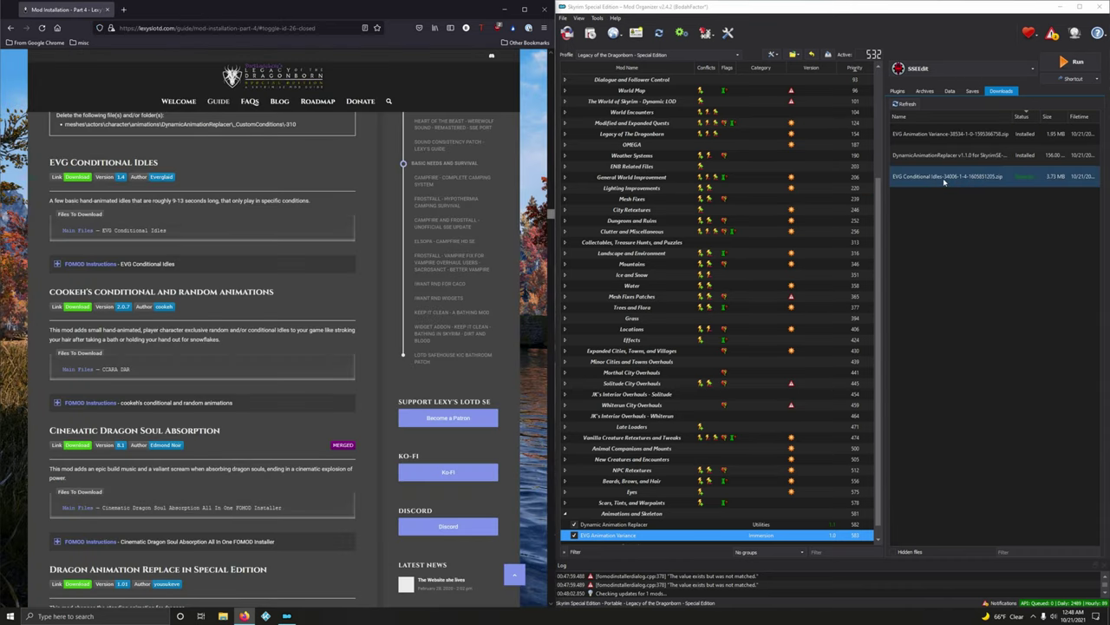
pyautogui.moveTo(659, 193); pyautogui.dragTo(852, 180)
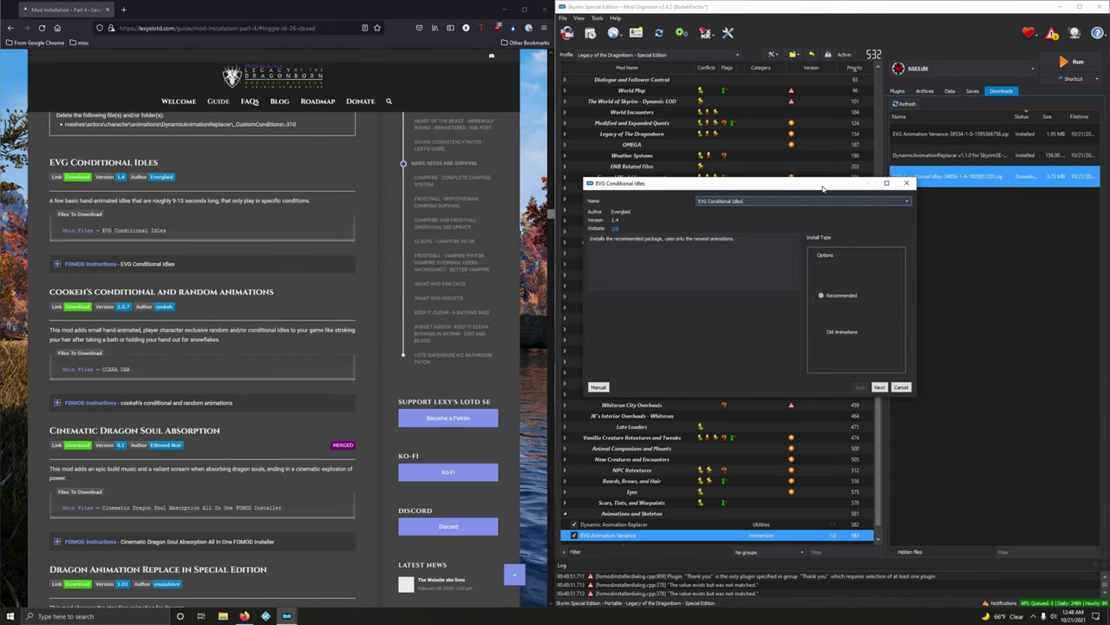
pyautogui.click(172, 273)
pyautogui.scroll(-1, 171, 275)
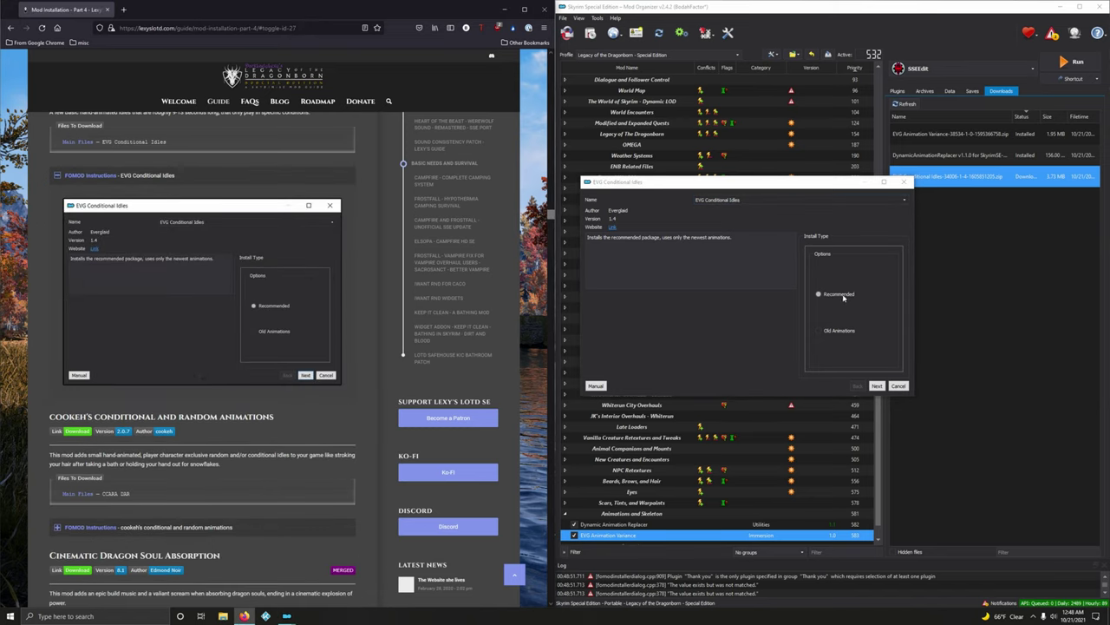
pyautogui.click(877, 386)
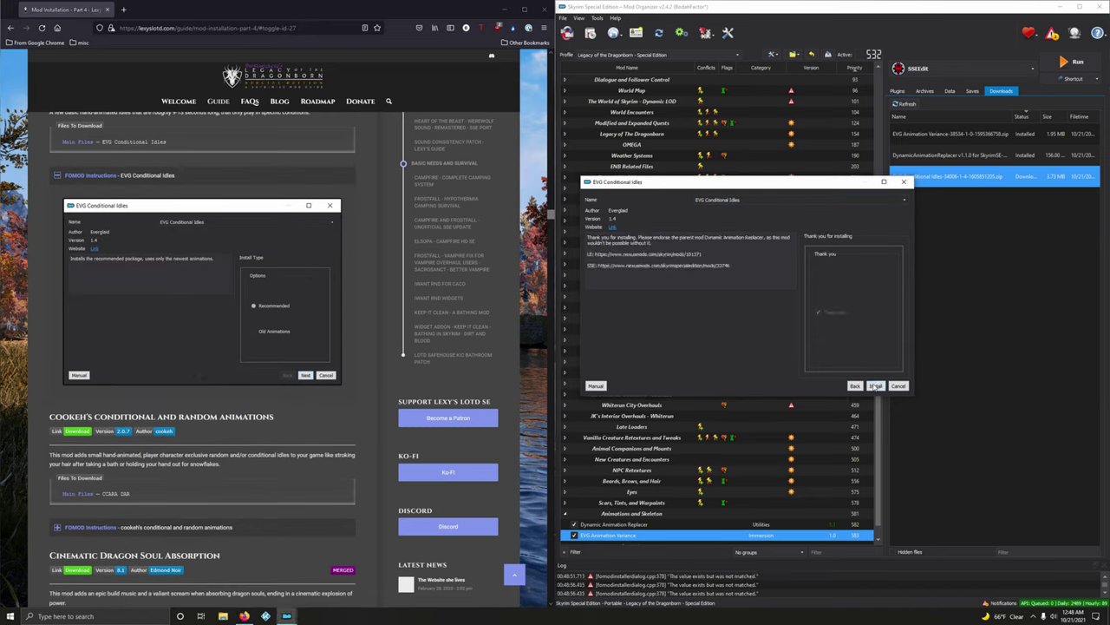
pyautogui.click(322, 293)
pyautogui.click(876, 385)
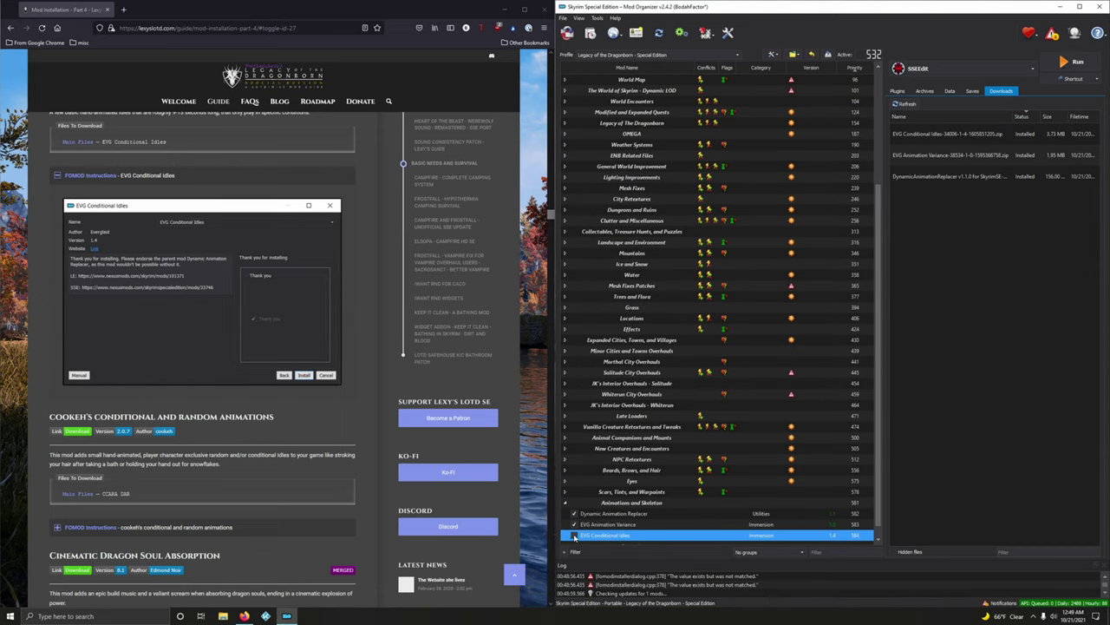
pyautogui.click(574, 536)
pyautogui.click(206, 176)
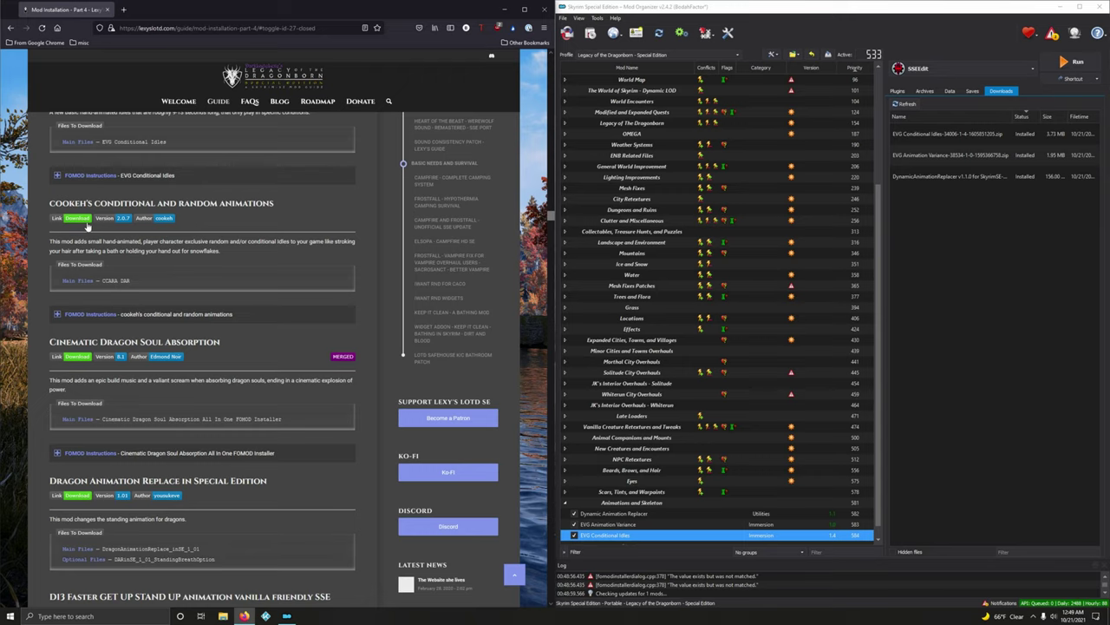
# Download the CCARA DAR main file to the mod manager from the guide's Nexus link, and close its page
pyautogui.click(85, 219)
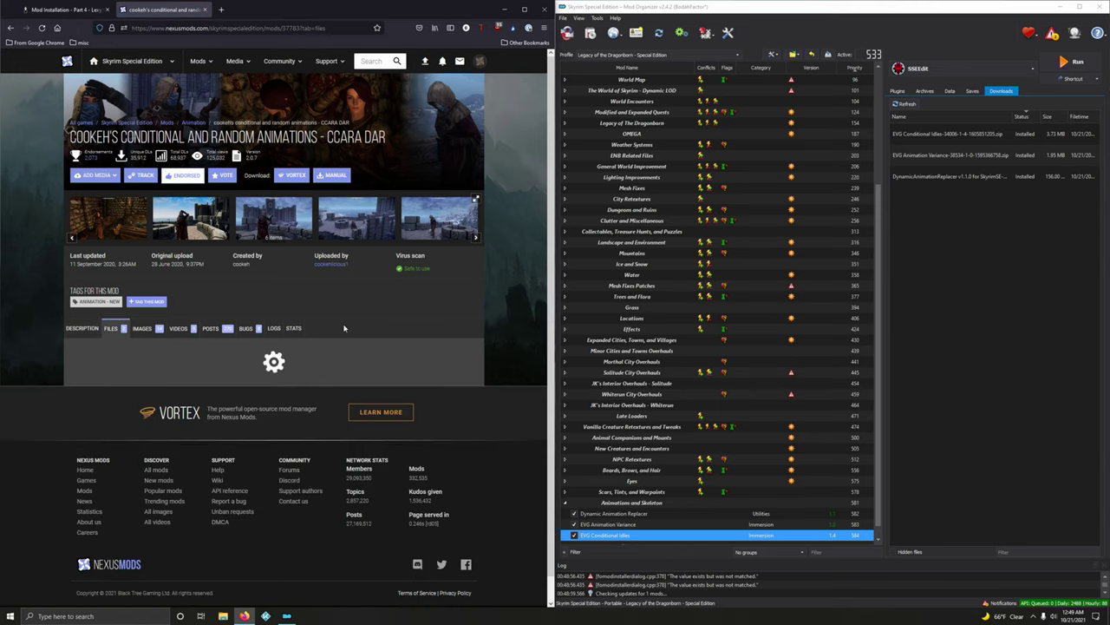
pyautogui.scroll(-2, 329, 325)
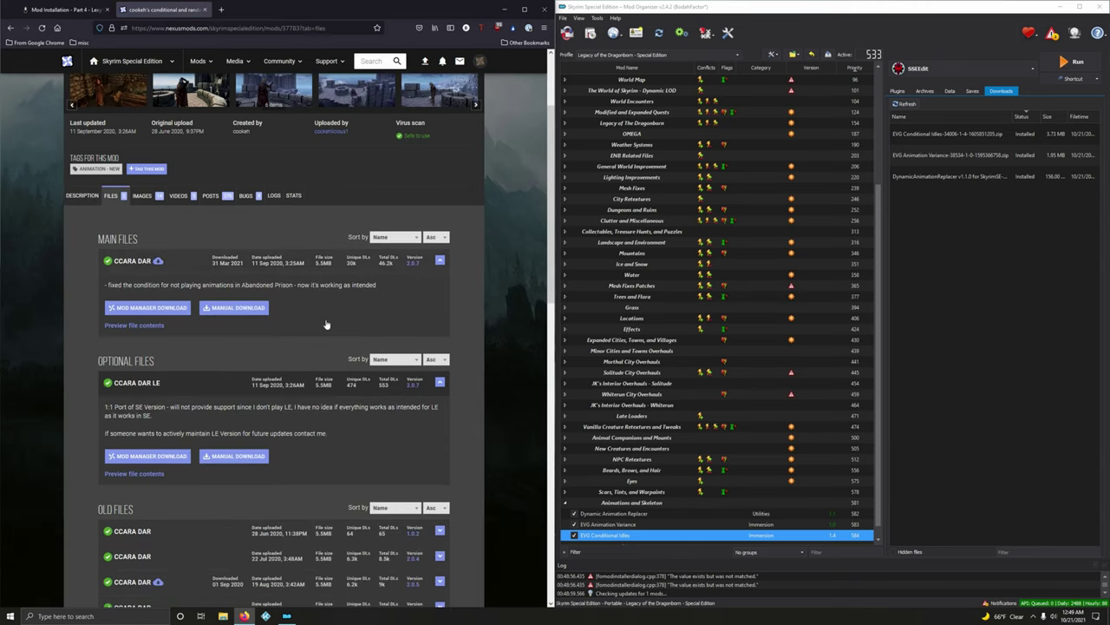
pyautogui.click(153, 316)
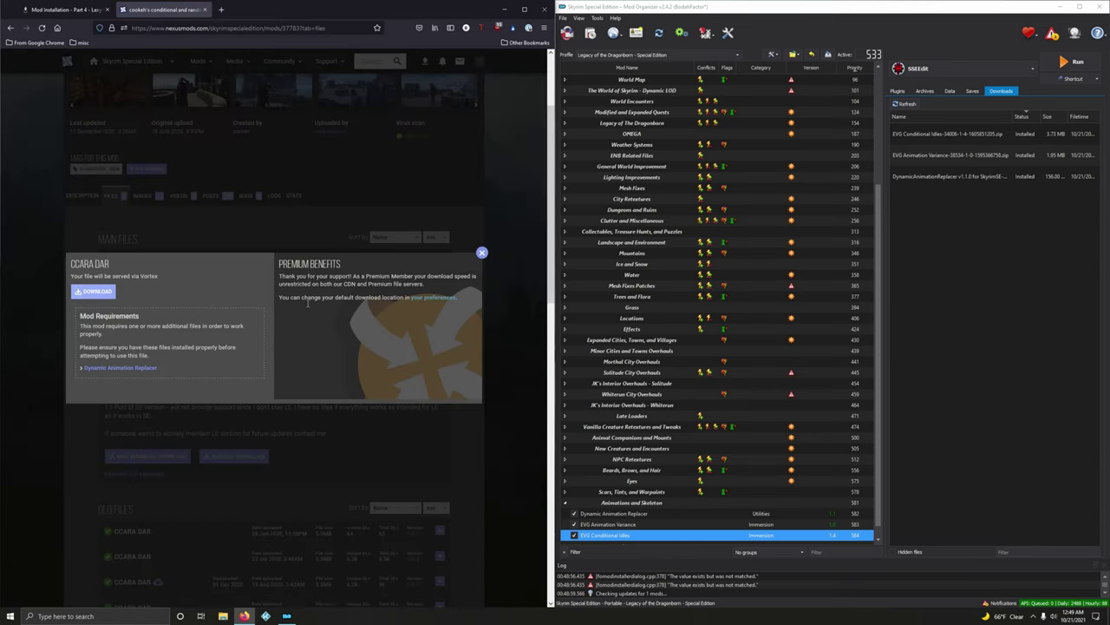
pyautogui.click(483, 253)
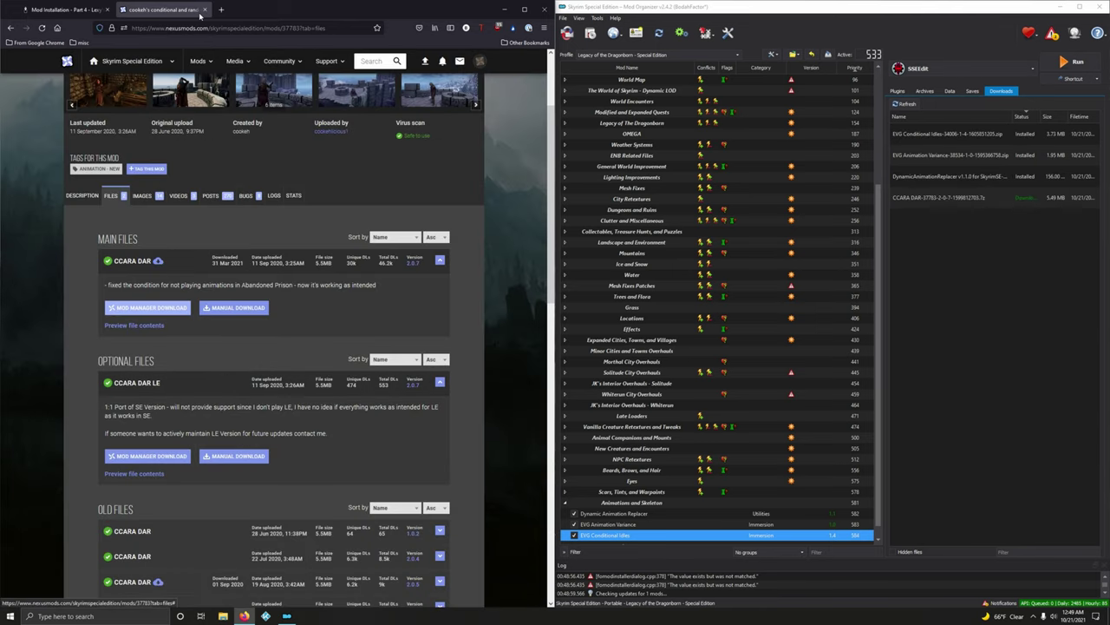
pyautogui.click(202, 10)
# Install cookeh's conditional and random animations with the Lexy's LOTD option, following the guide's FOMOD instructions, and enable the mod
pyautogui.doubleClick(952, 197)
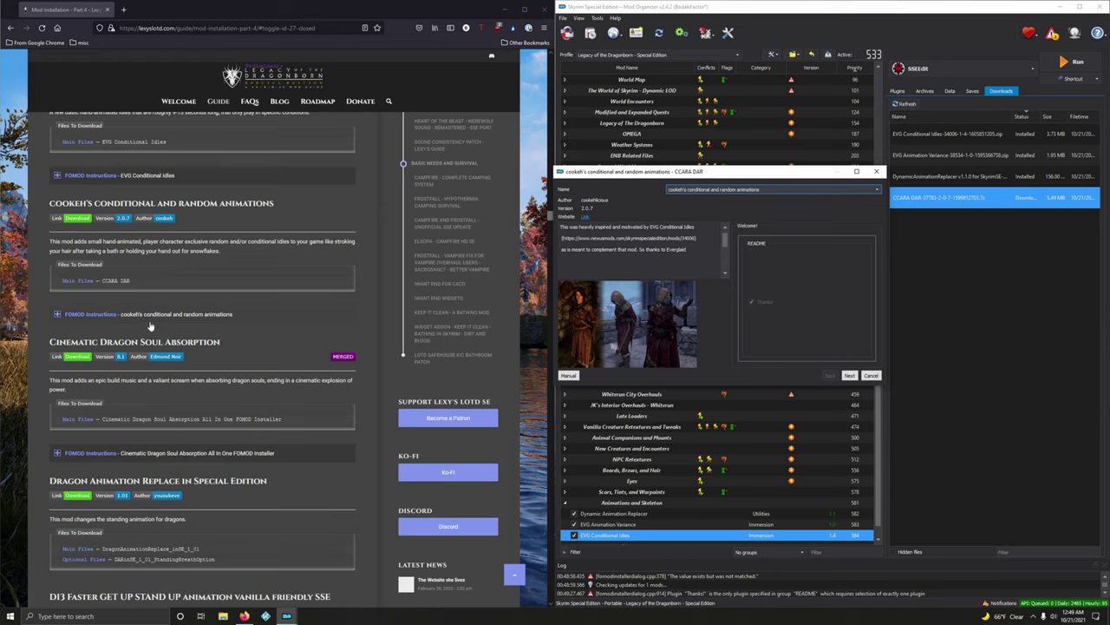
pyautogui.click(149, 315)
pyautogui.scroll(-2, 310, 376)
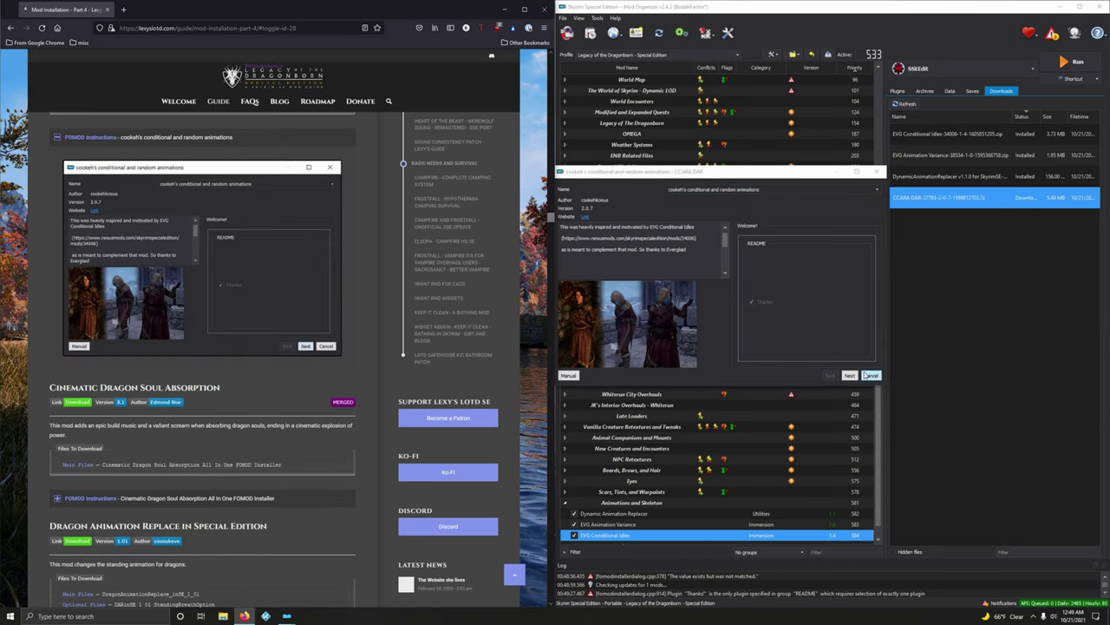
pyautogui.click(851, 375)
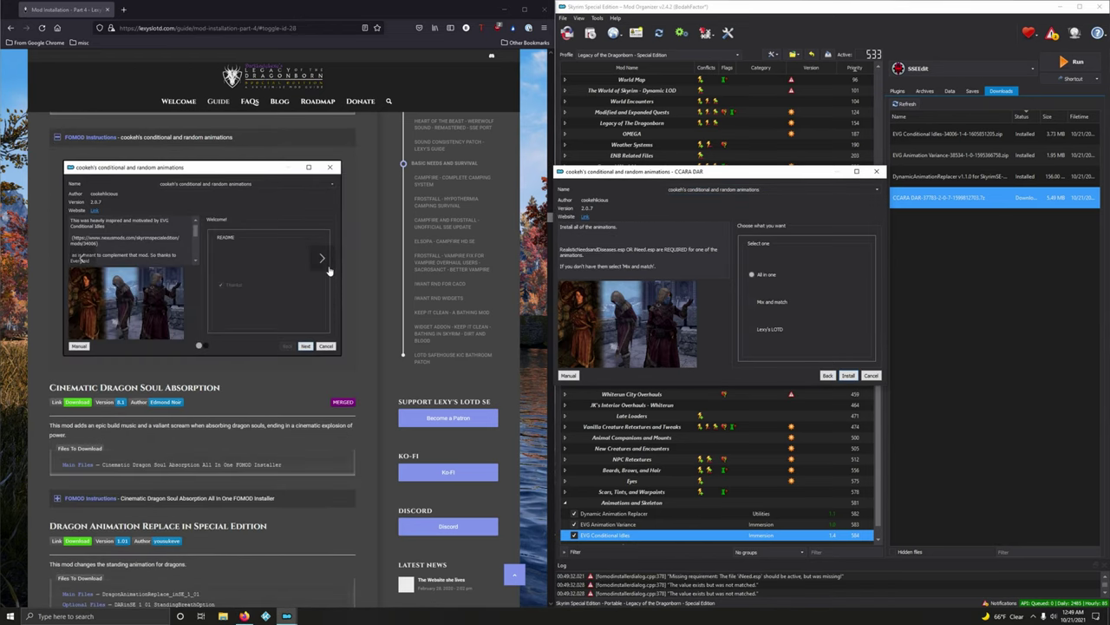
pyautogui.click(324, 257)
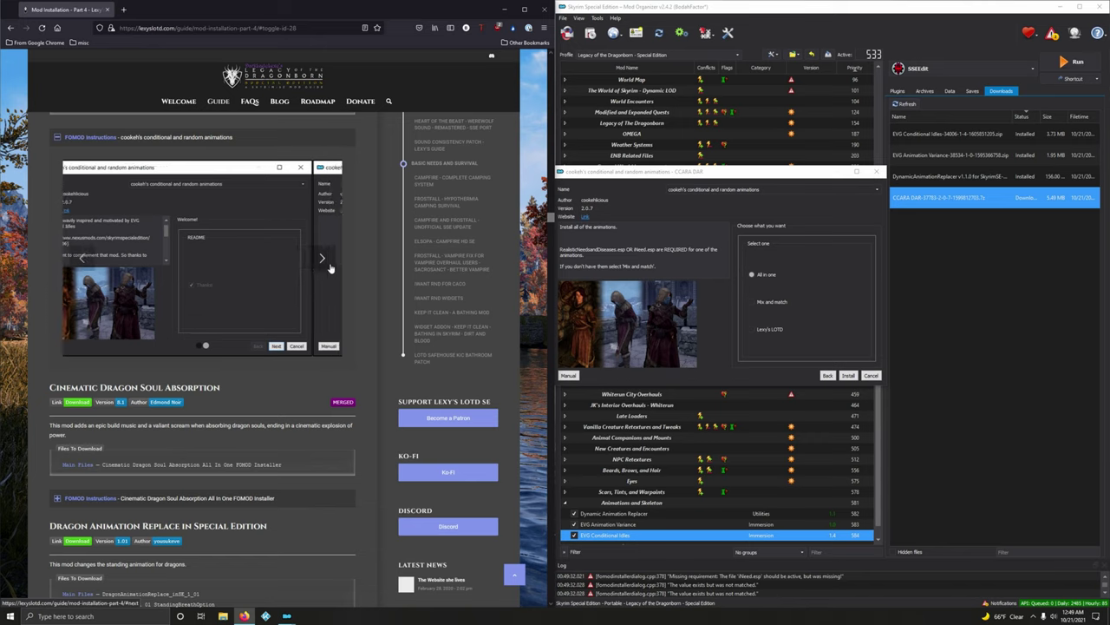
pyautogui.click(772, 331)
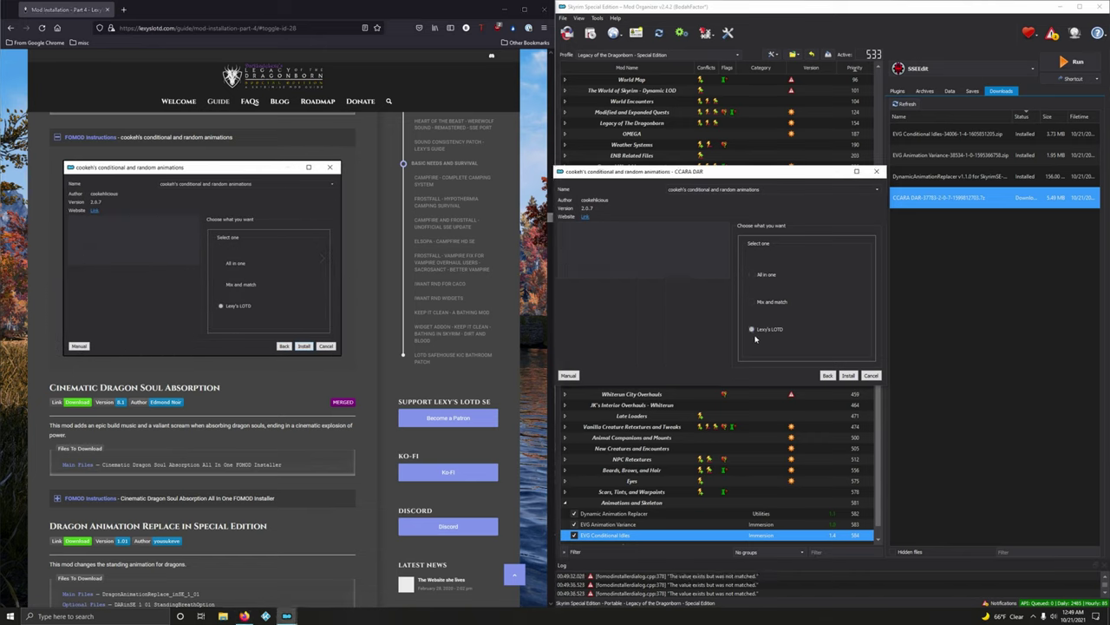
pyautogui.click(847, 376)
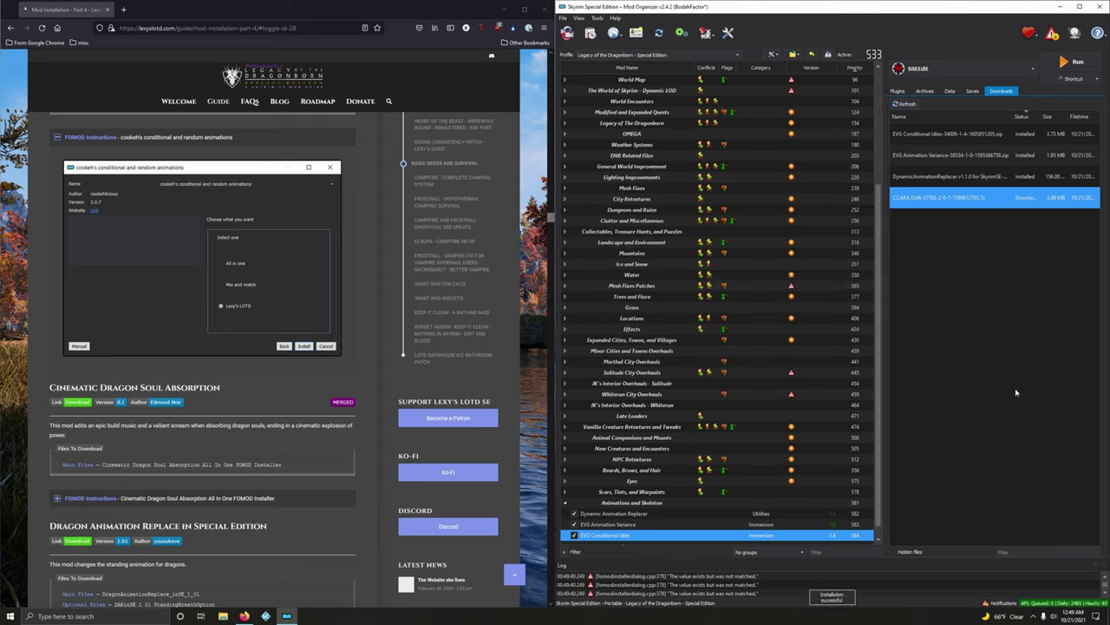
pyautogui.click(229, 139)
pyautogui.click(230, 138)
pyautogui.click(574, 535)
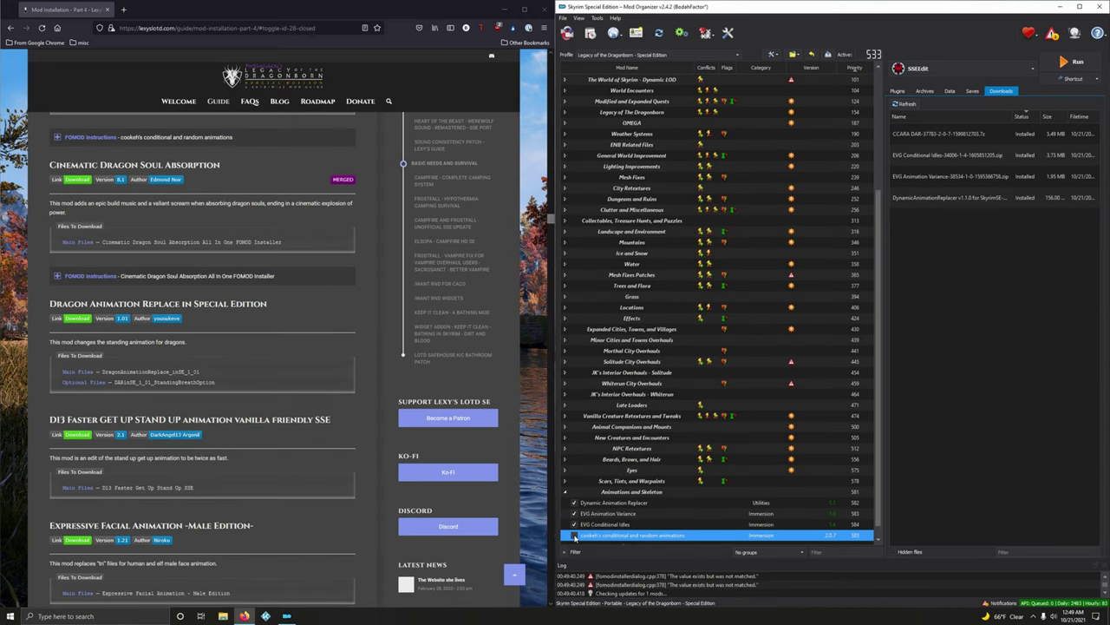
# Download the Cinematic Dragon Soul Absorption All In One FOMOD Installer v8.1 main file to the mod manager from Nexus, and close its page
pyautogui.scroll(3, 269, 305)
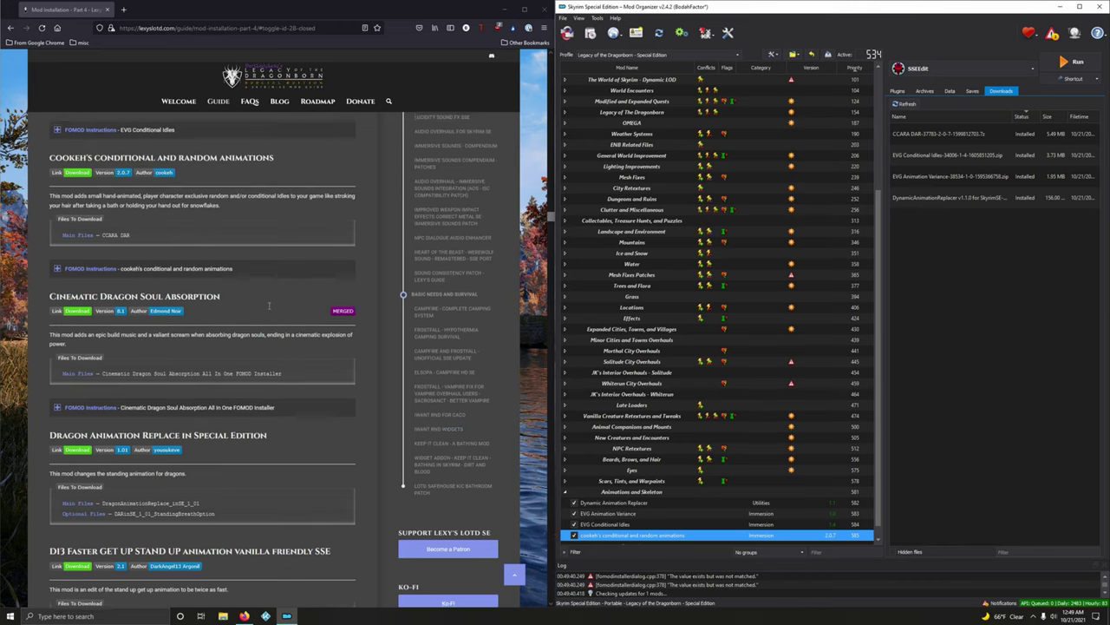
pyautogui.scroll(-3, 263, 303)
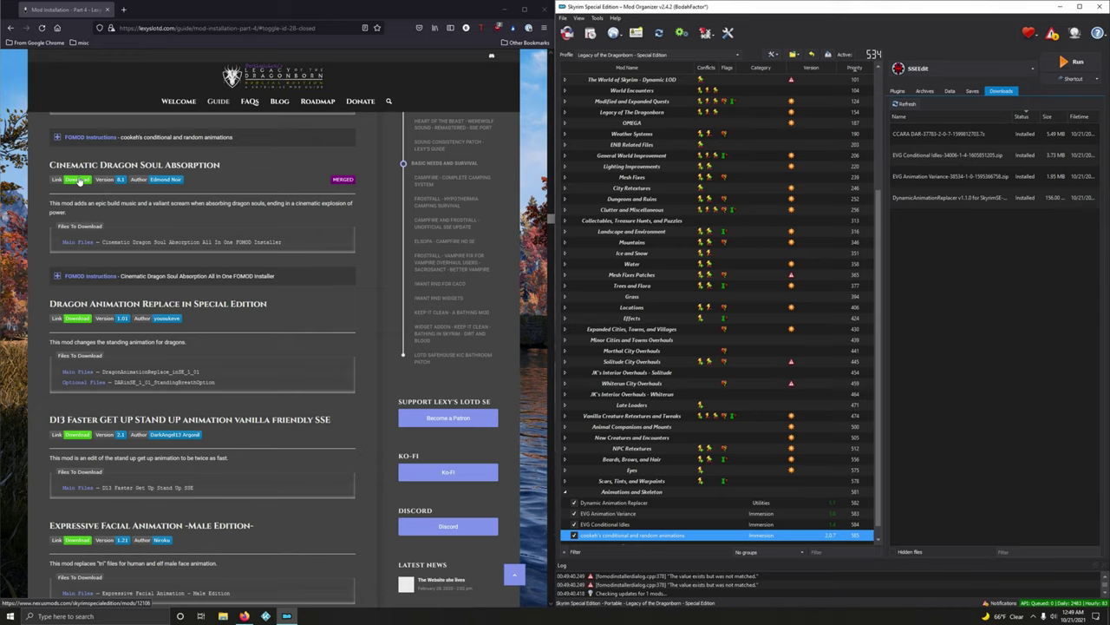
pyautogui.click(78, 180)
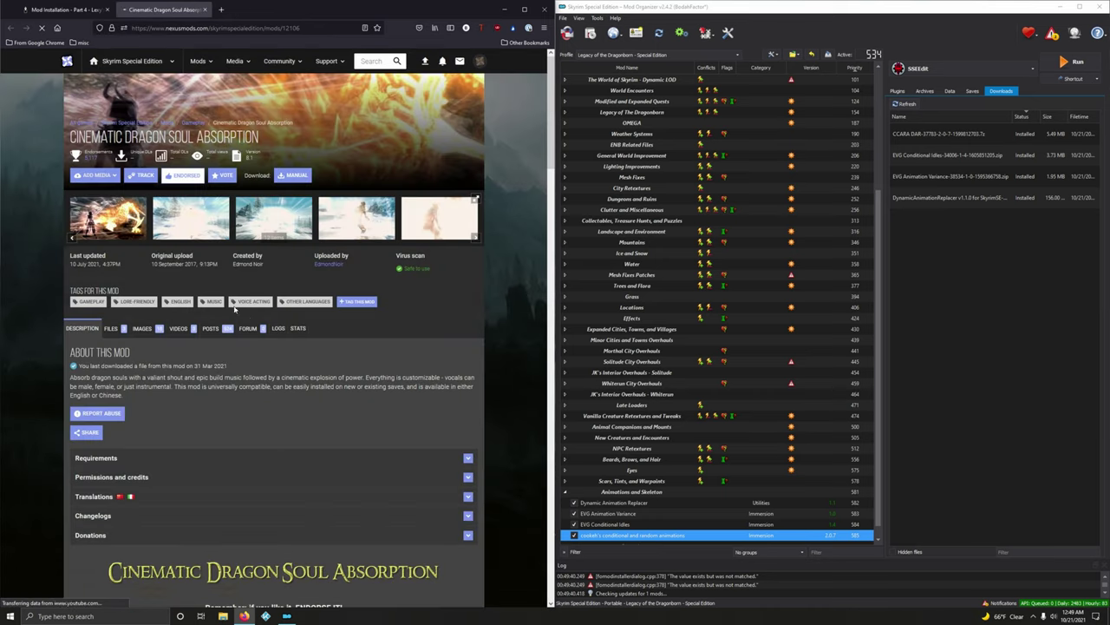
pyautogui.click(111, 328)
pyautogui.scroll(-3, 132, 351)
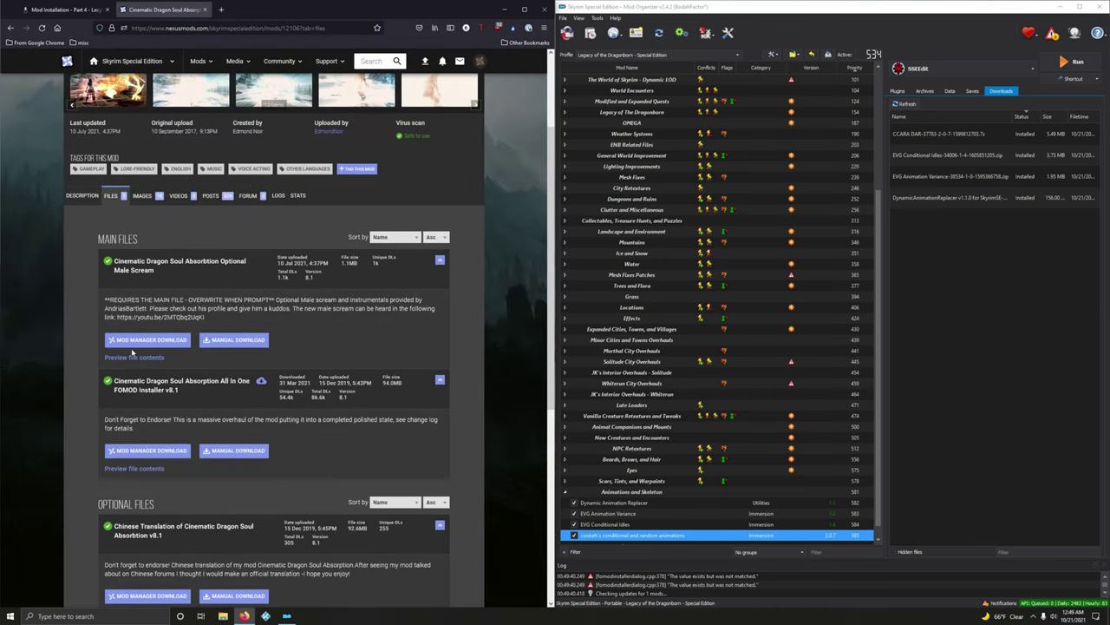
pyautogui.click(77, 9)
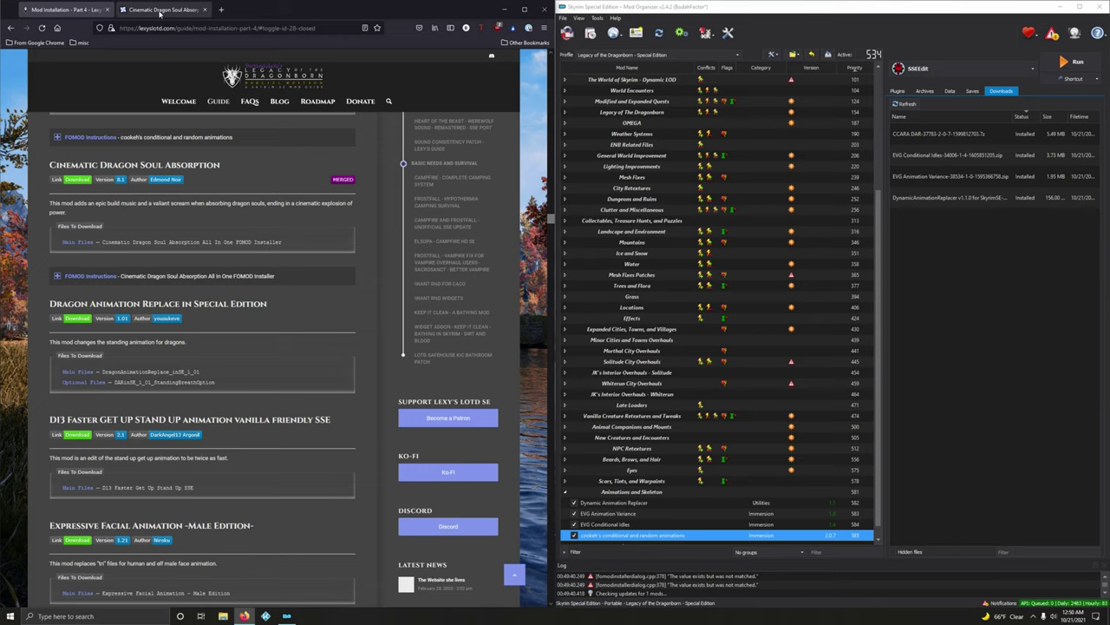
pyautogui.click(165, 10)
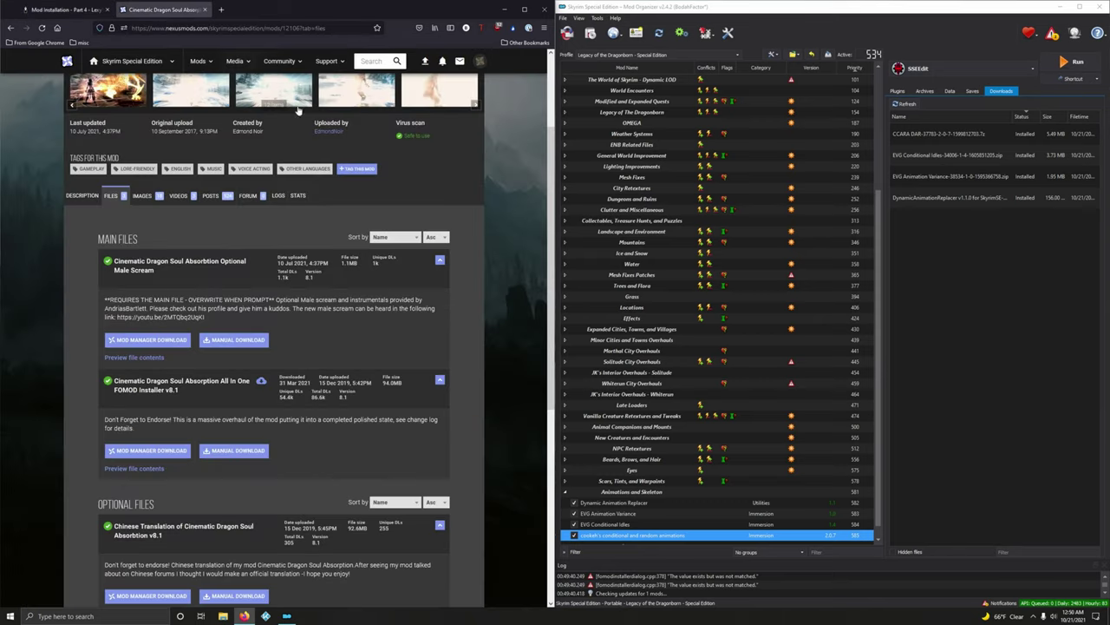
pyautogui.click(141, 451)
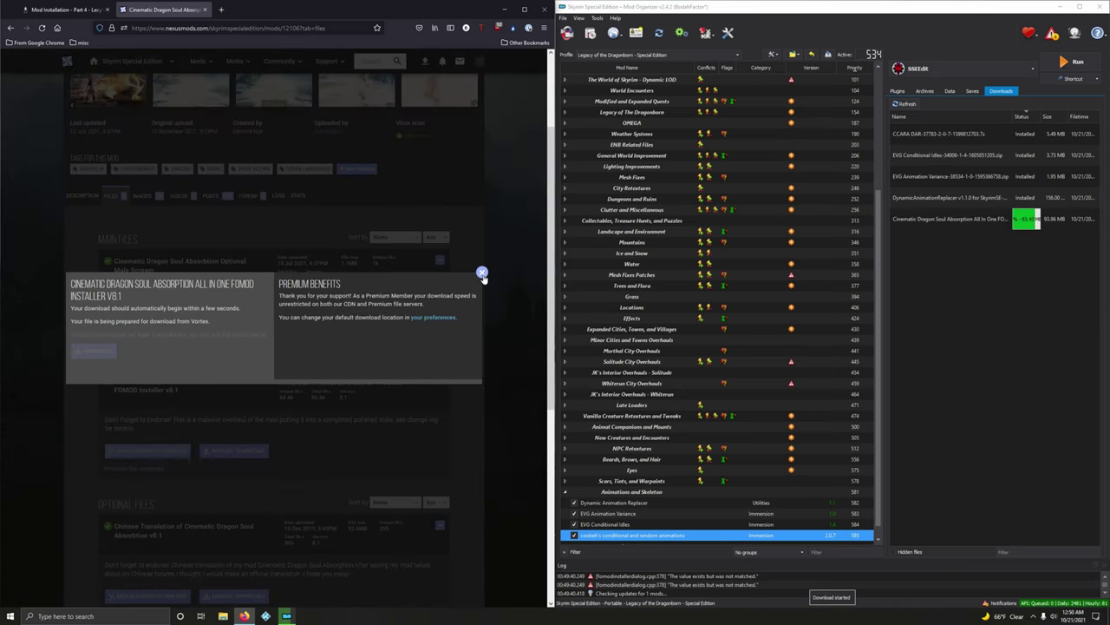
pyautogui.click(482, 272)
pyautogui.click(204, 9)
# Start installing Cinematic Dragon Soul Absorption, choosing Music Only - Build Music and Mixed Endings in Step1 as the guide's FOMOD instructions show
pyautogui.doubleClick(946, 219)
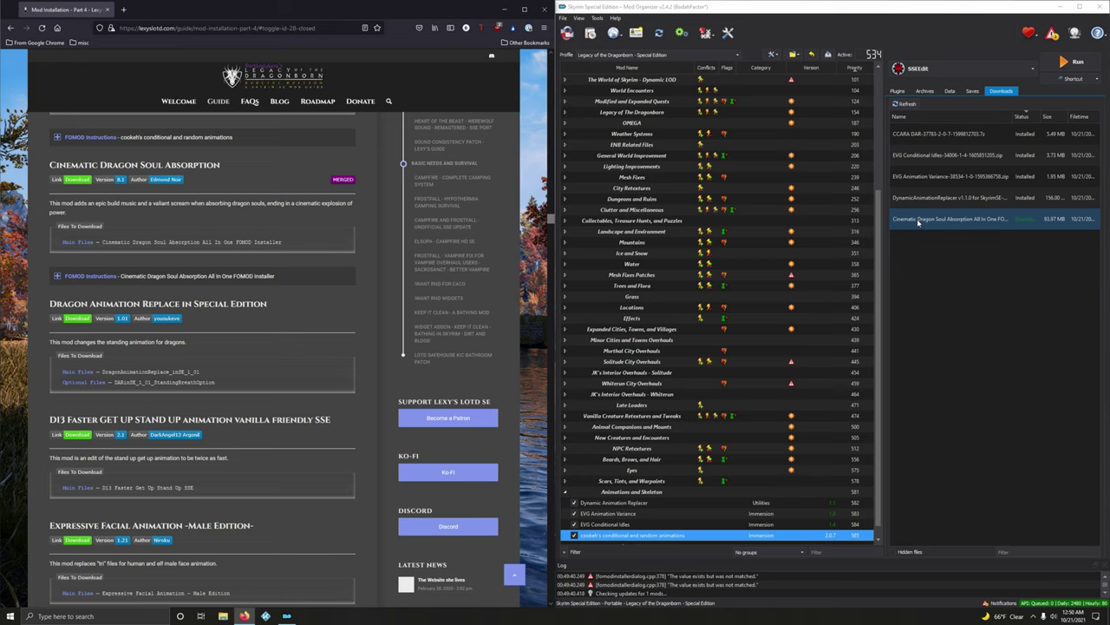
pyautogui.moveTo(570, 192); pyautogui.dragTo(723, 163)
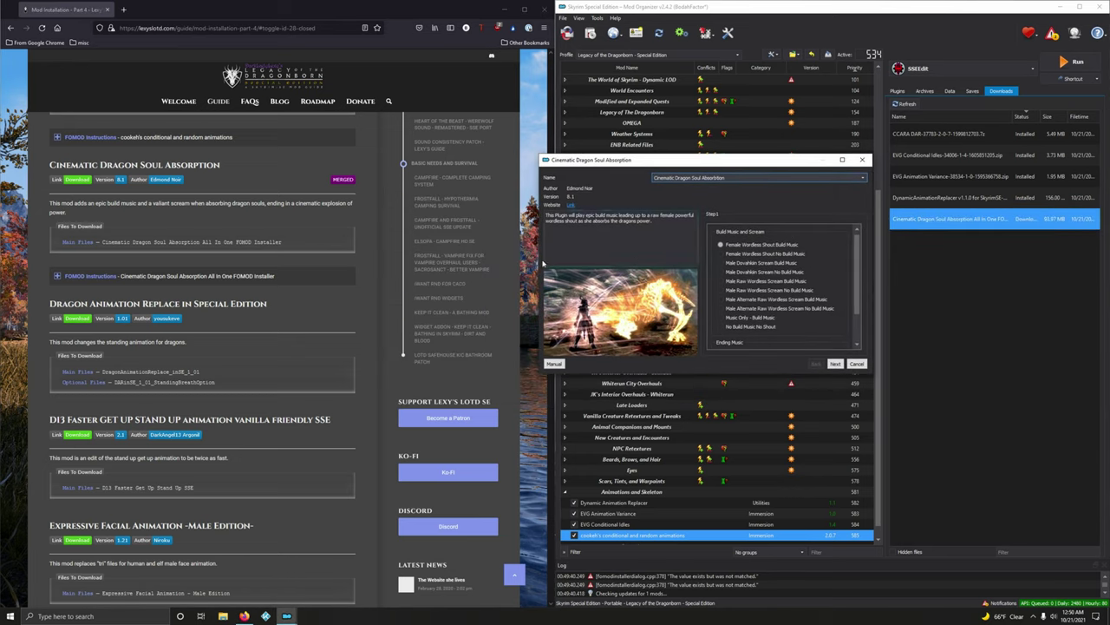
pyautogui.click(198, 281)
pyautogui.scroll(-3, 198, 286)
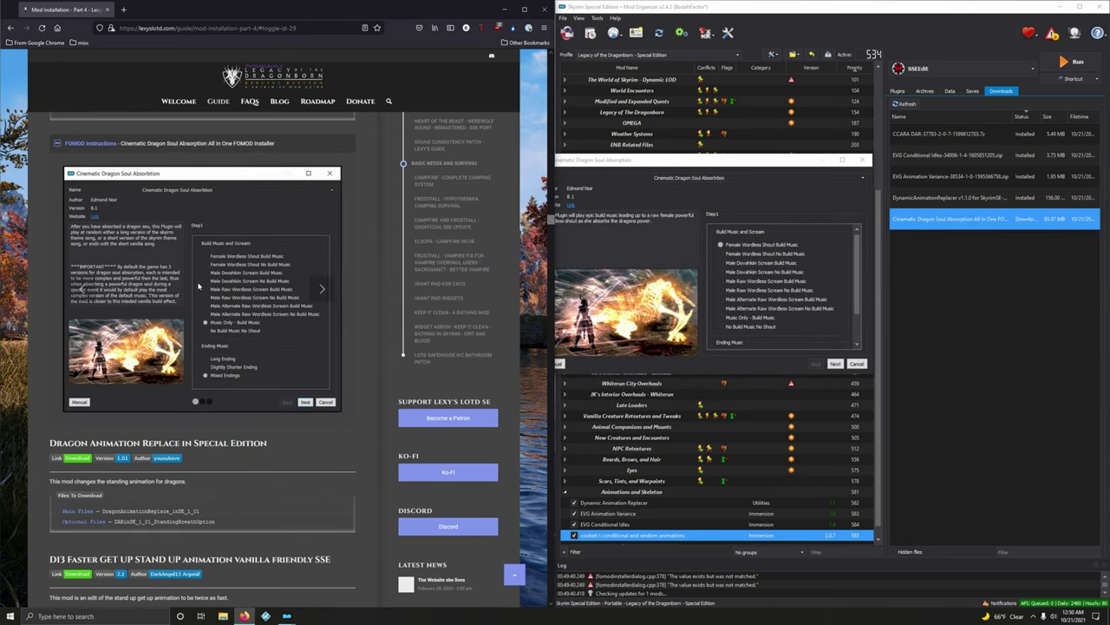
pyautogui.click(746, 317)
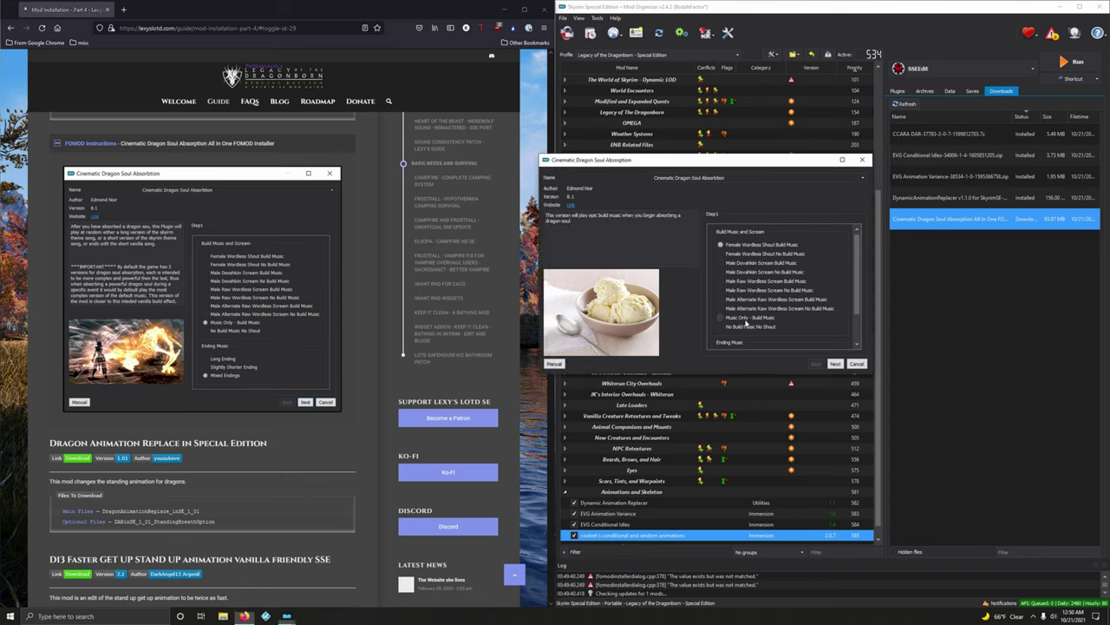
pyautogui.scroll(-1, 763, 295)
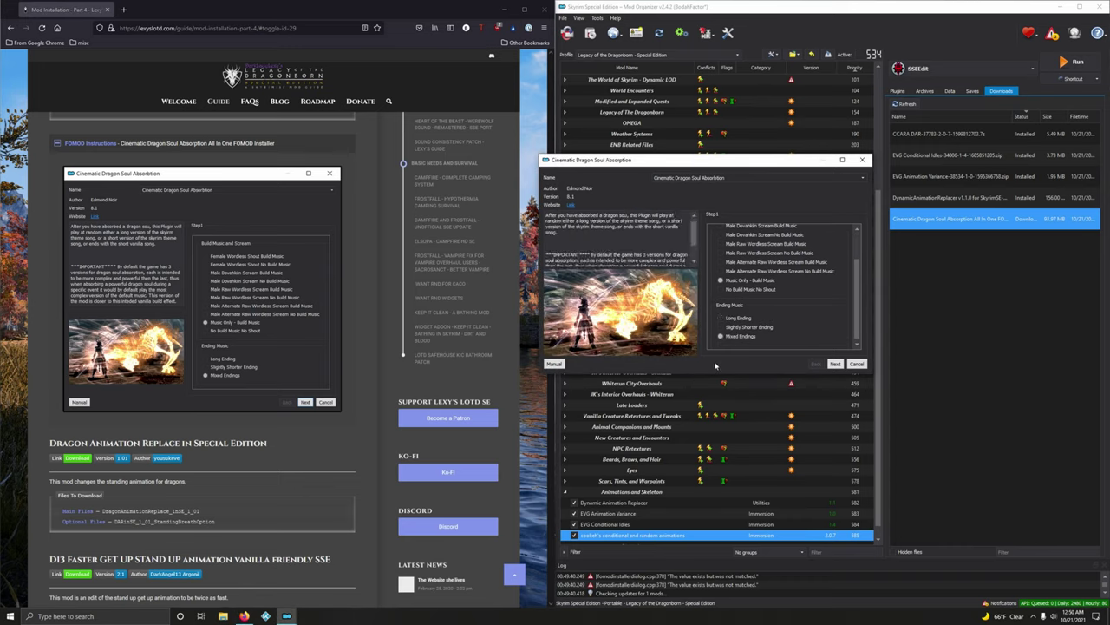
pyautogui.click(834, 363)
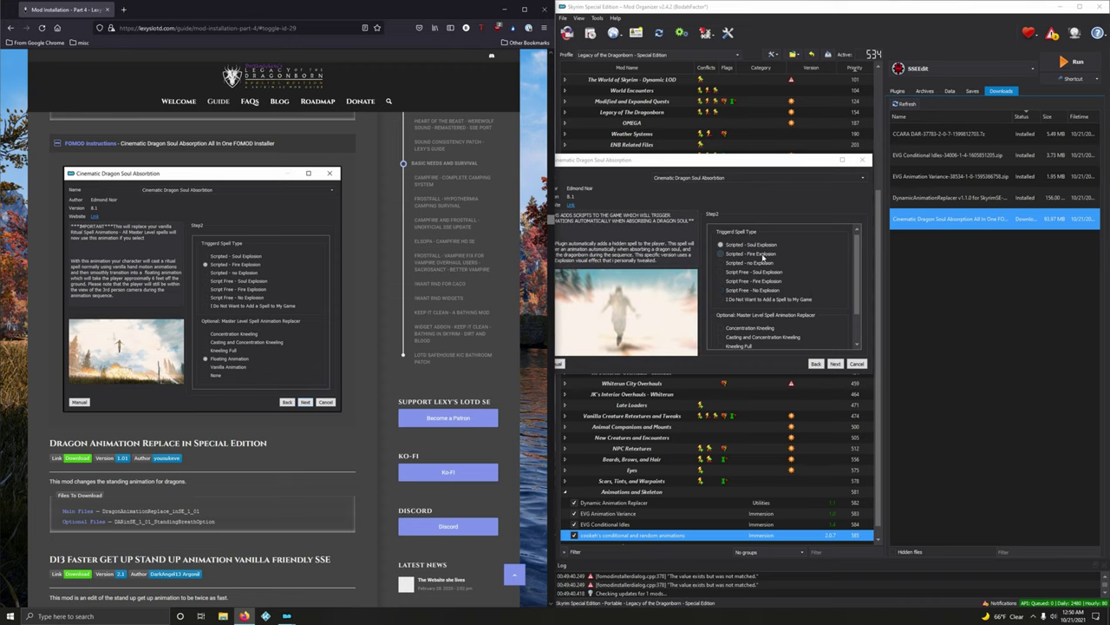
# Finish installing Cinematic Dragon Soul Absorption with the guide's Step2 choices, Scripted - Fire Explosion and Floating Animation, and enable the mod
pyautogui.scroll(-2, 765, 277)
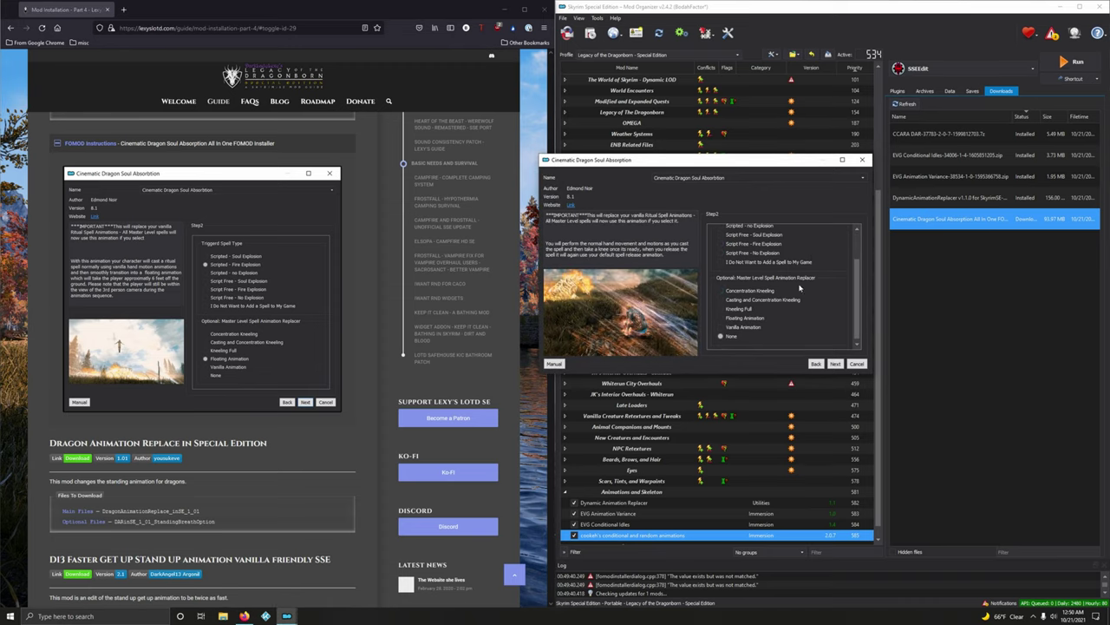
pyautogui.click(834, 364)
pyautogui.click(324, 288)
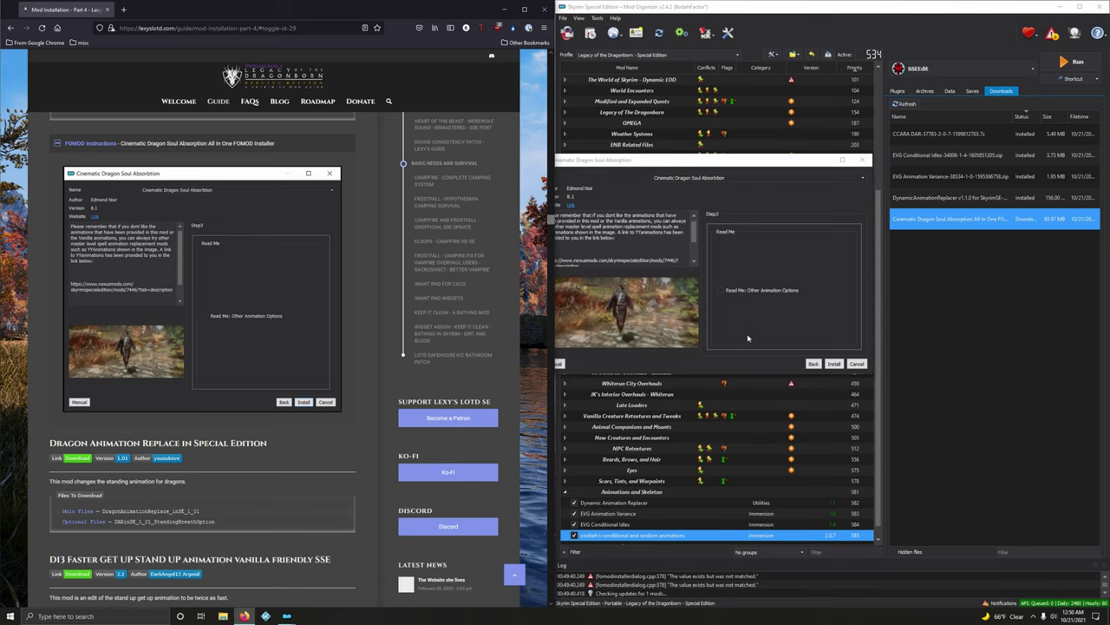
pyautogui.click(834, 363)
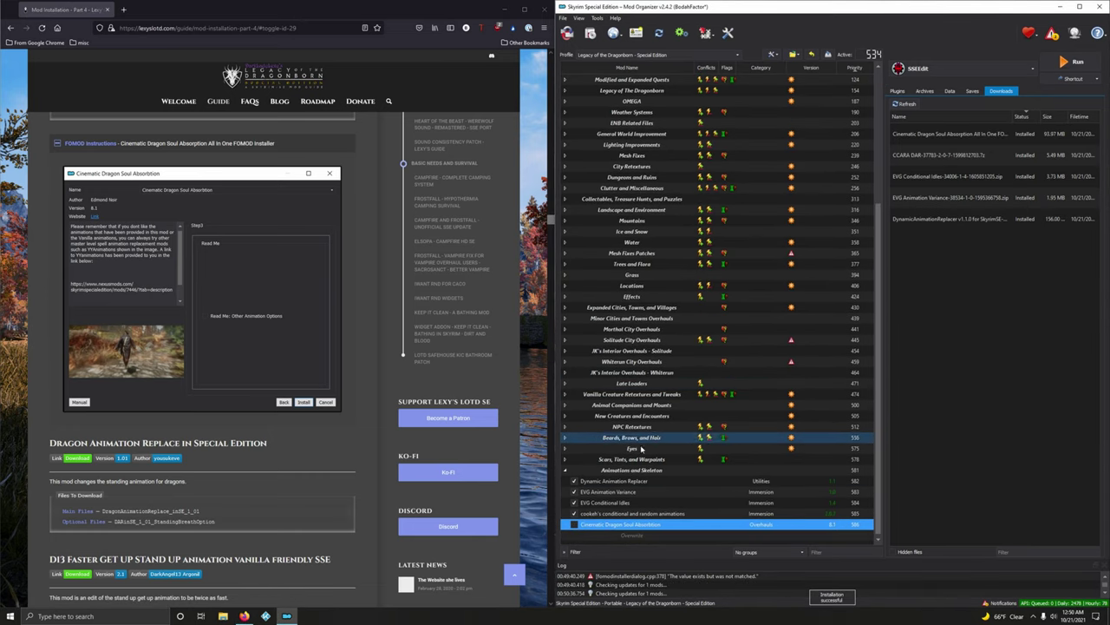
pyautogui.click(573, 525)
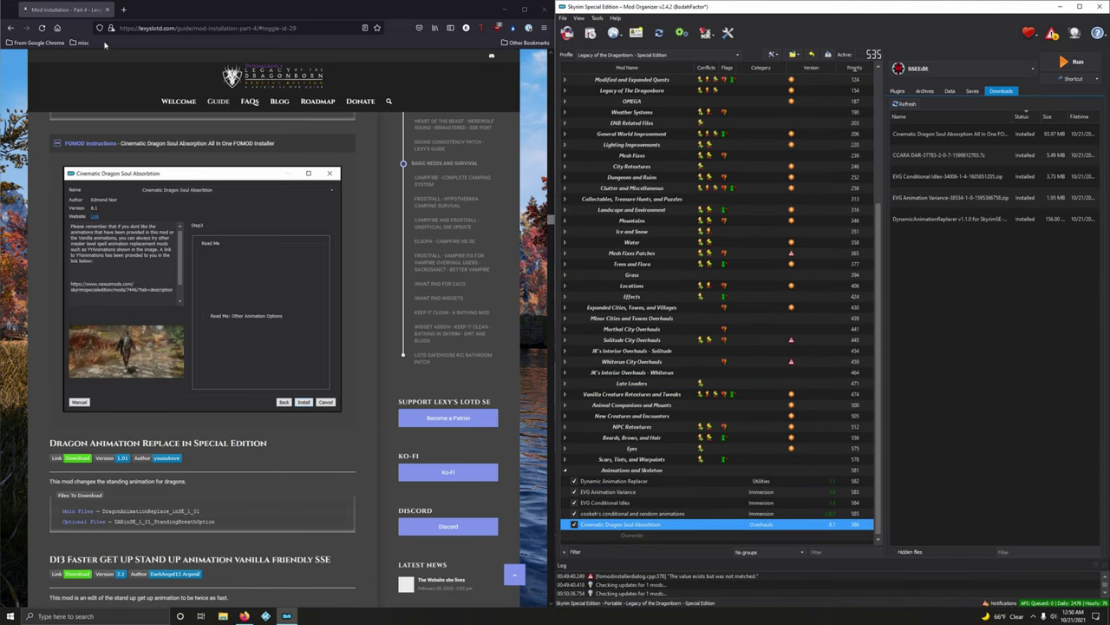
pyautogui.click(102, 144)
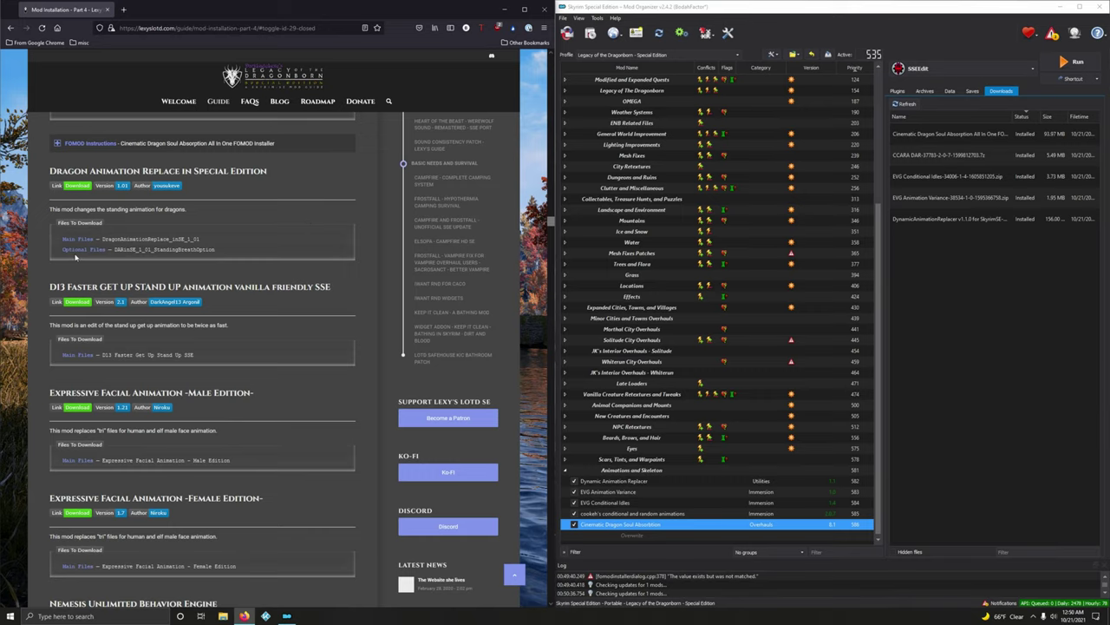
# Download the DragonAnimationReplace_inSE_1_01 main file and the DARinSE_1_01_StandingBreathOption optional file to the mod manager from Nexus, and close their page
pyautogui.click(74, 186)
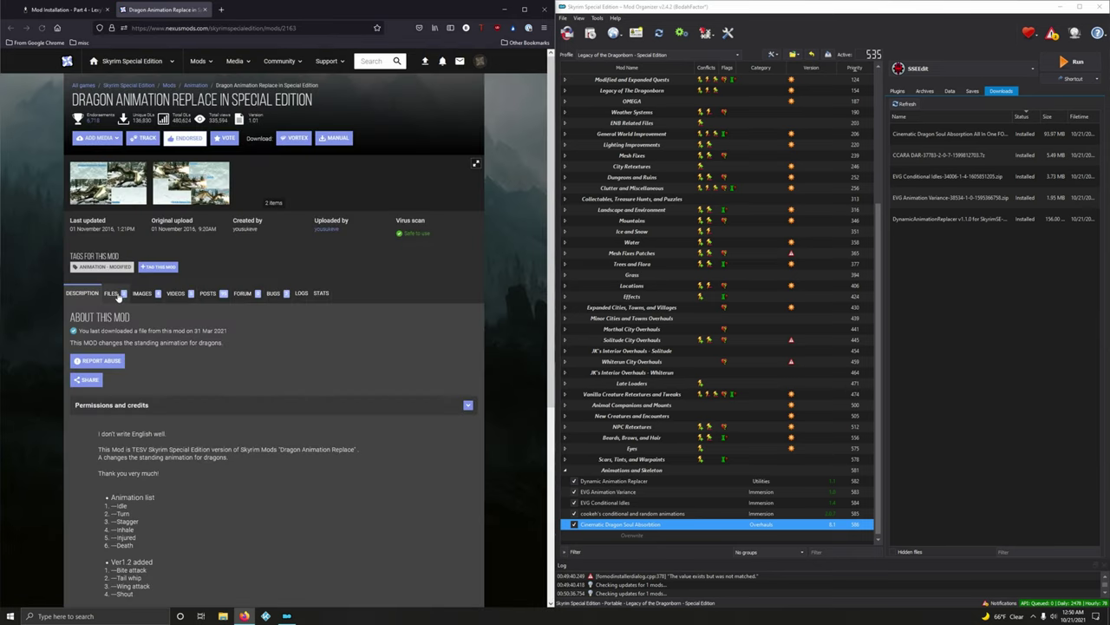
pyautogui.click(111, 292)
pyautogui.scroll(-3, 316, 298)
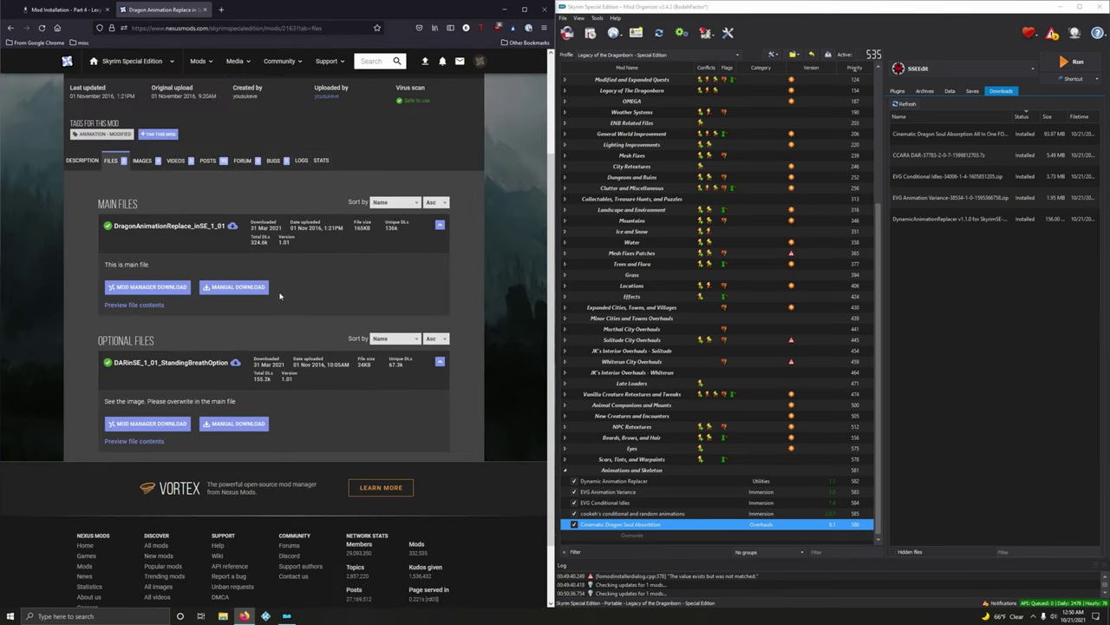
pyautogui.click(146, 287)
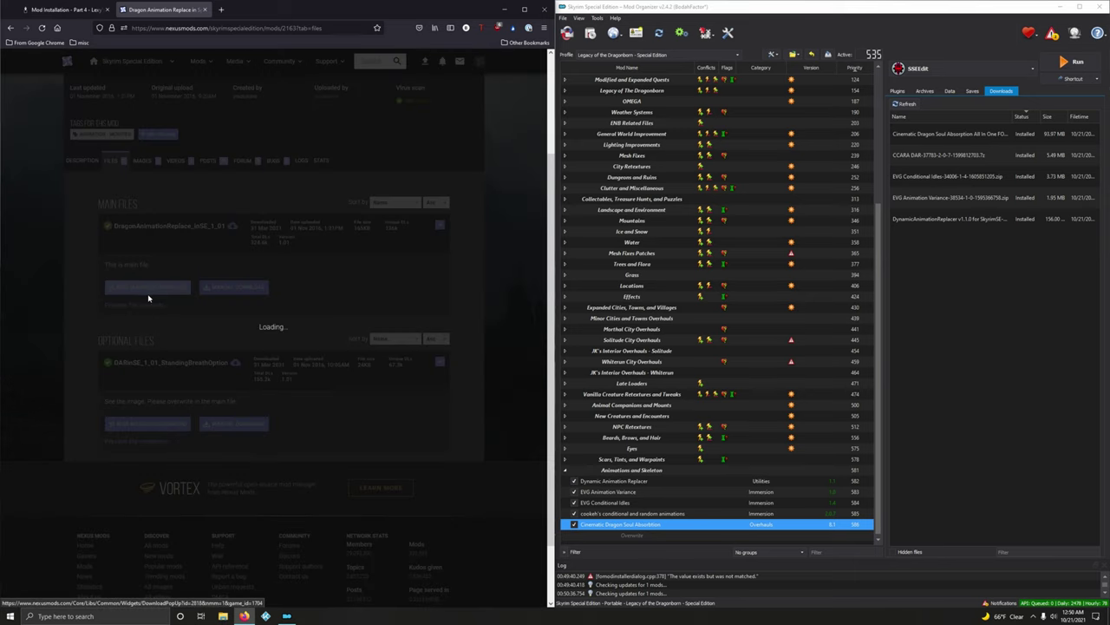
pyautogui.click(481, 279)
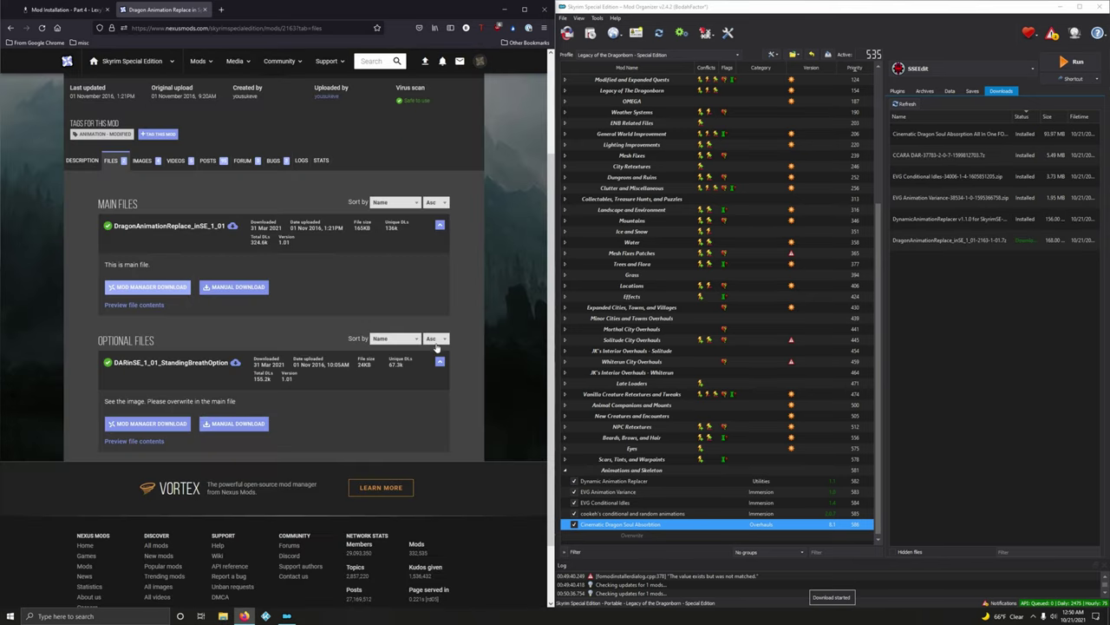
pyautogui.click(148, 424)
pyautogui.click(481, 279)
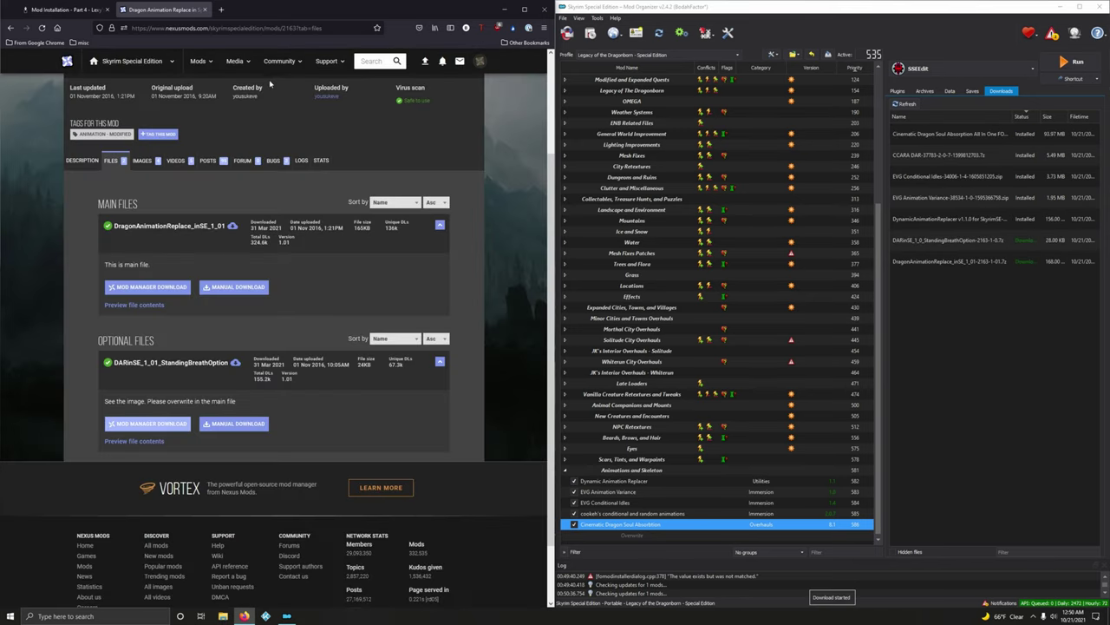
pyautogui.click(208, 9)
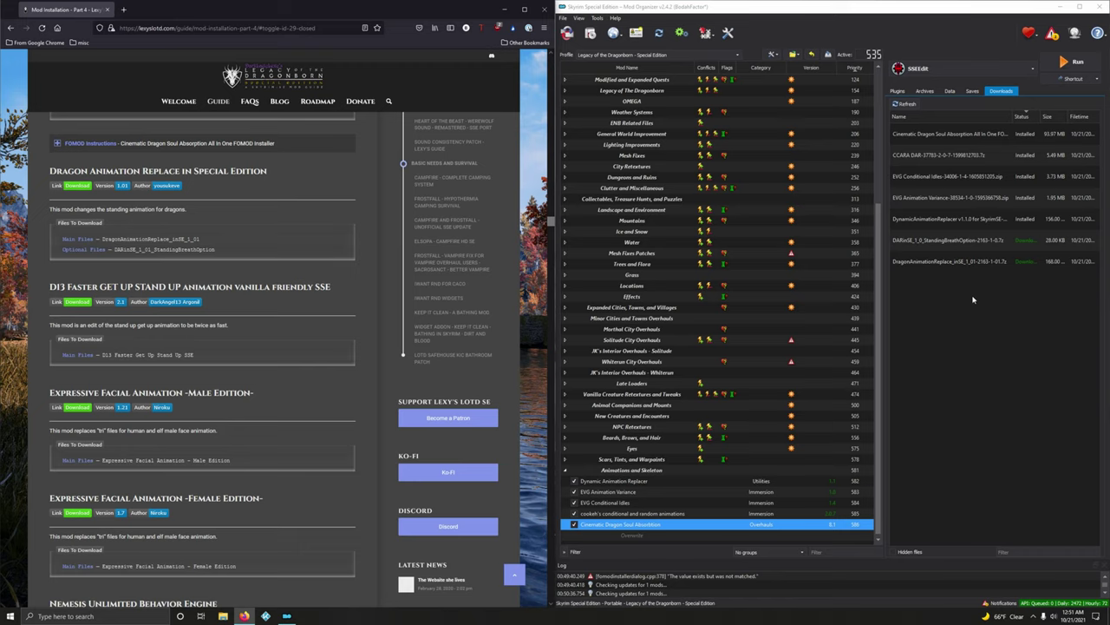
# Install Dragon Animation Replace in Special Edition and its breath option as a separate mod named DARinSE_1_01_StandingBreathOption, and enable both
pyautogui.doubleClick(936, 271)
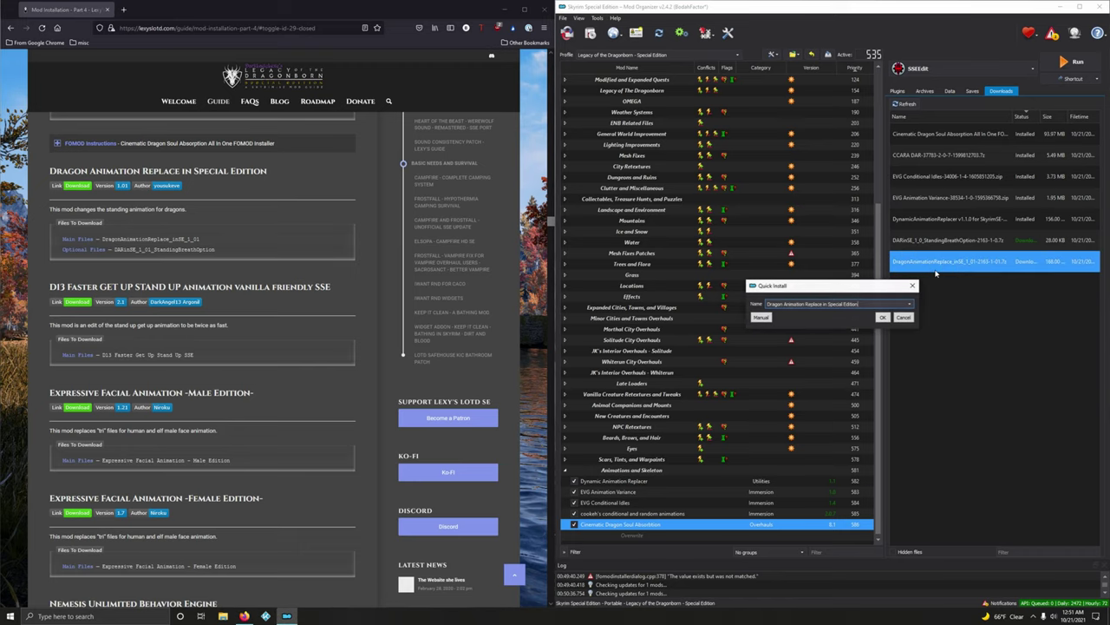
pyautogui.click(884, 317)
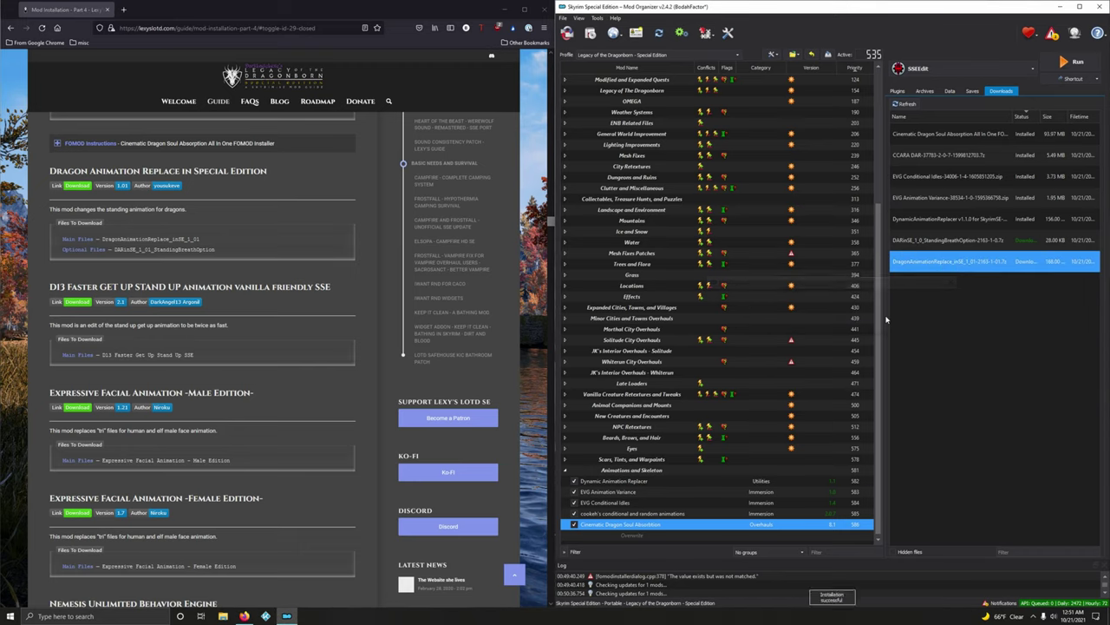
pyautogui.doubleClick(946, 268)
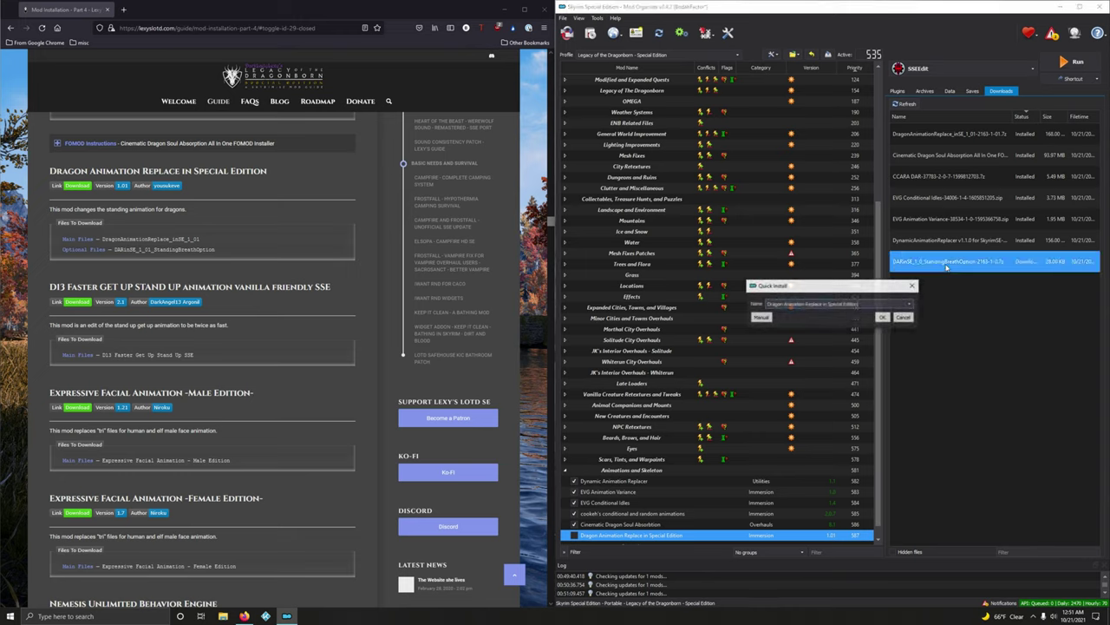
pyautogui.click(910, 303)
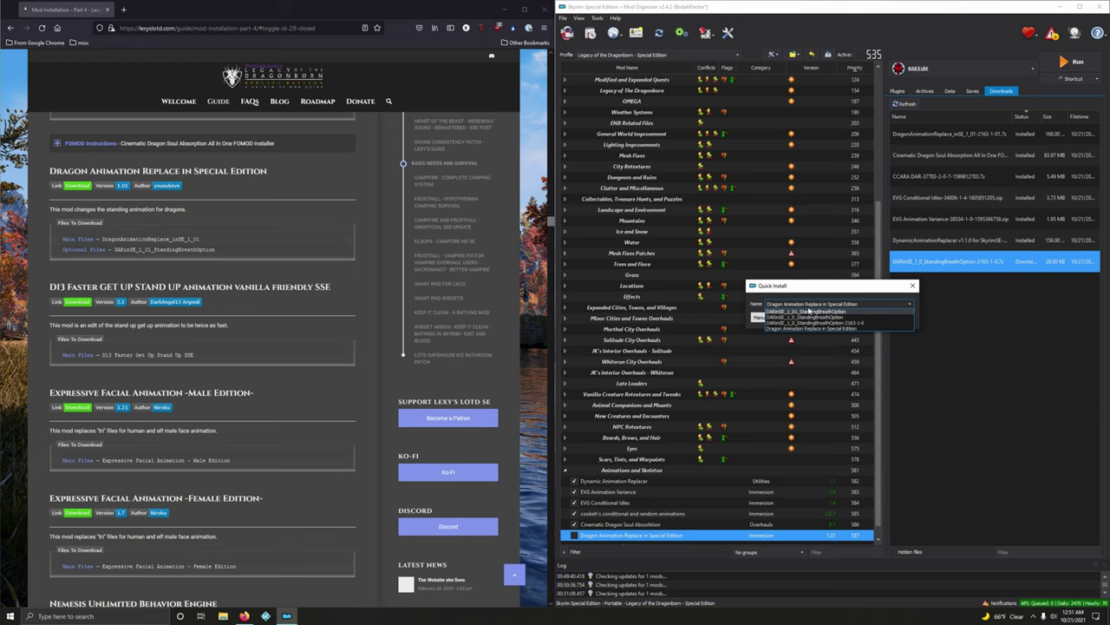
pyautogui.click(814, 311)
pyautogui.click(880, 319)
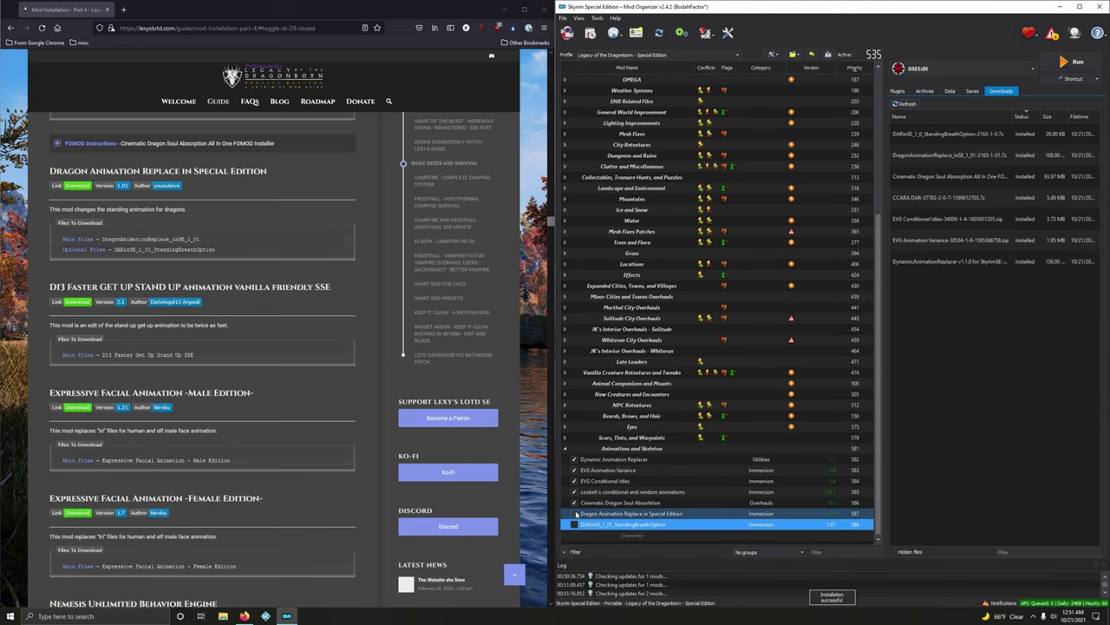
pyautogui.click(574, 524)
pyautogui.click(573, 512)
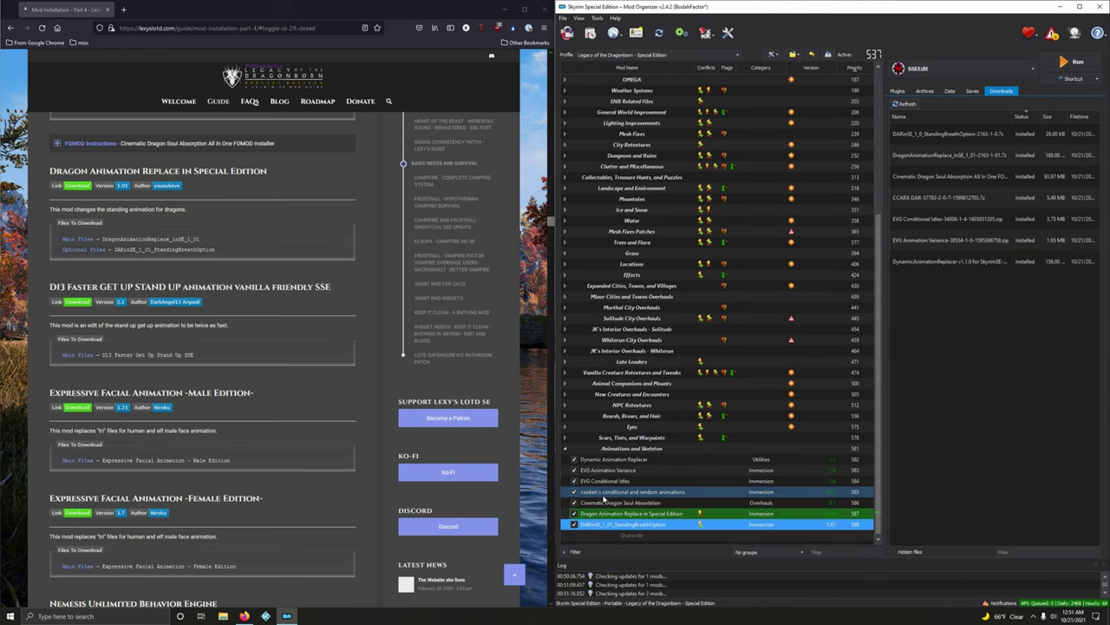
# Download the loose-files D13 Faster Get Up Stand Up SSE main file named in the guide to the mod manager, and close its Nexus page
pyautogui.scroll(-2, 311, 409)
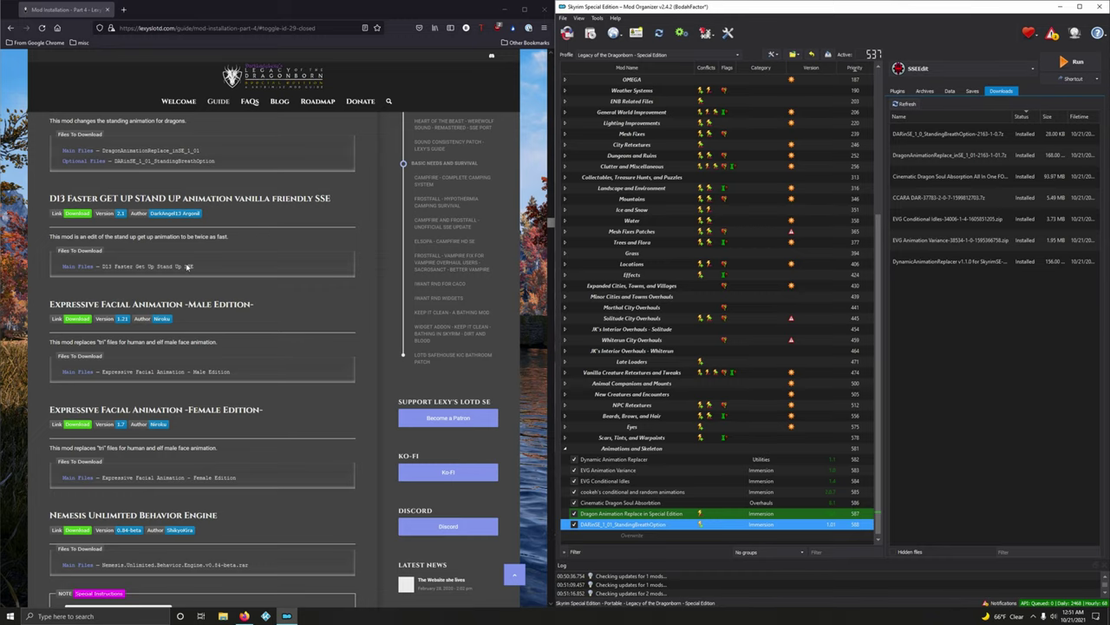
pyautogui.click(77, 213)
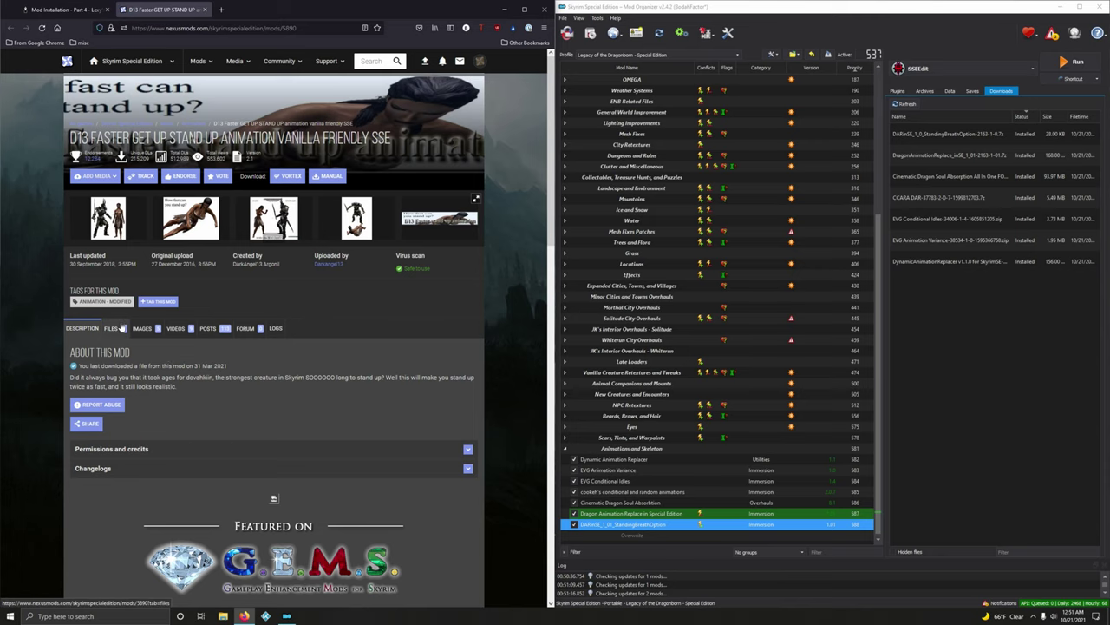
pyautogui.click(111, 328)
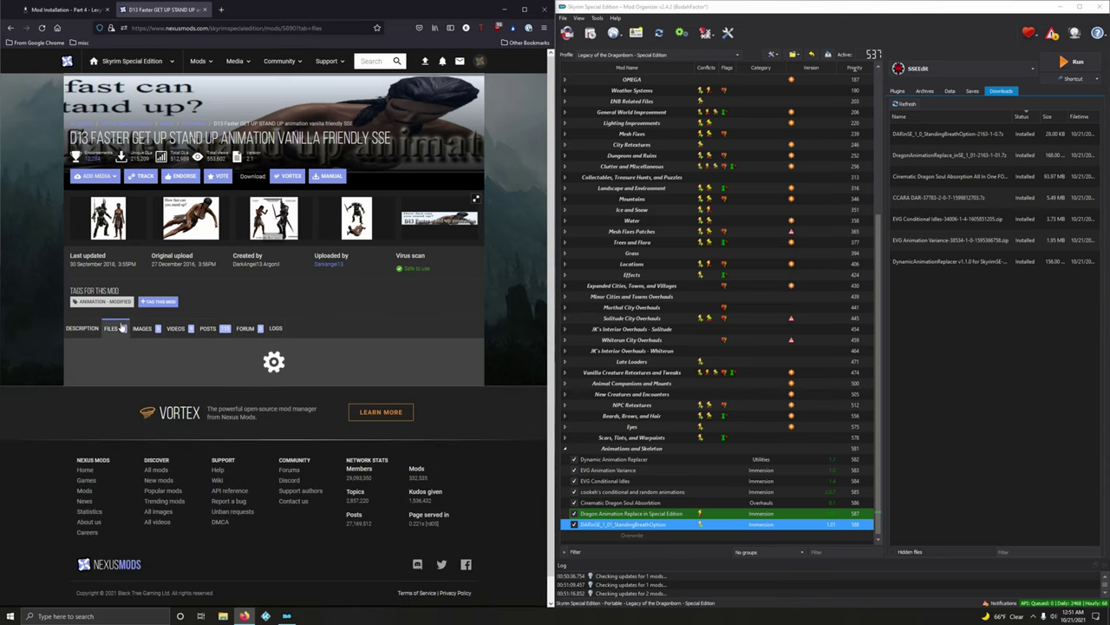
pyautogui.scroll(-3, 139, 333)
pyautogui.click(75, 10)
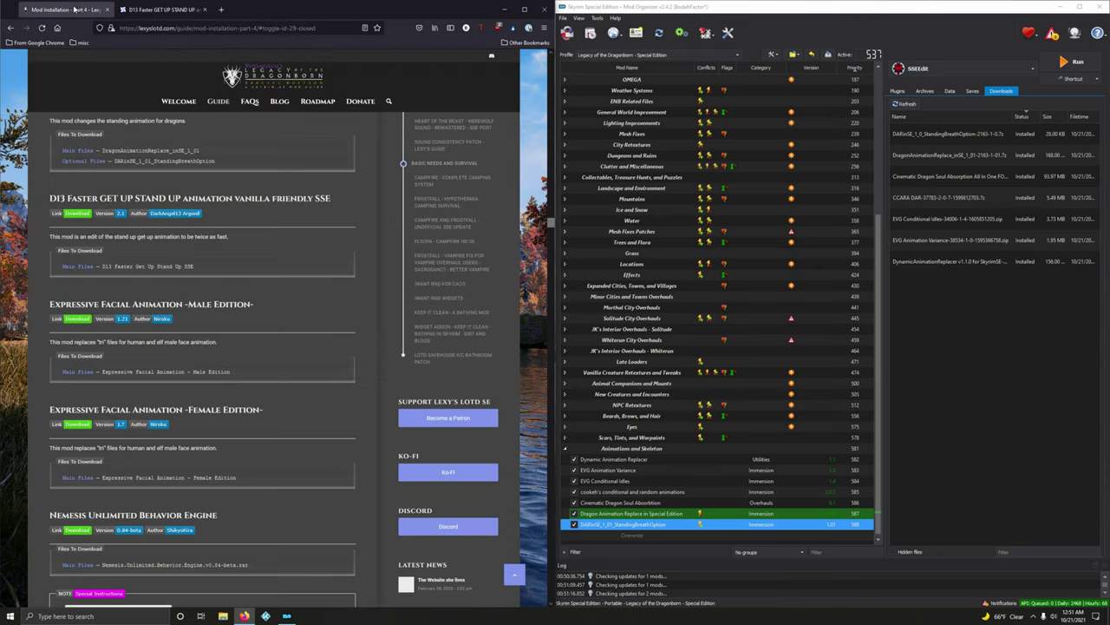
pyautogui.click(176, 10)
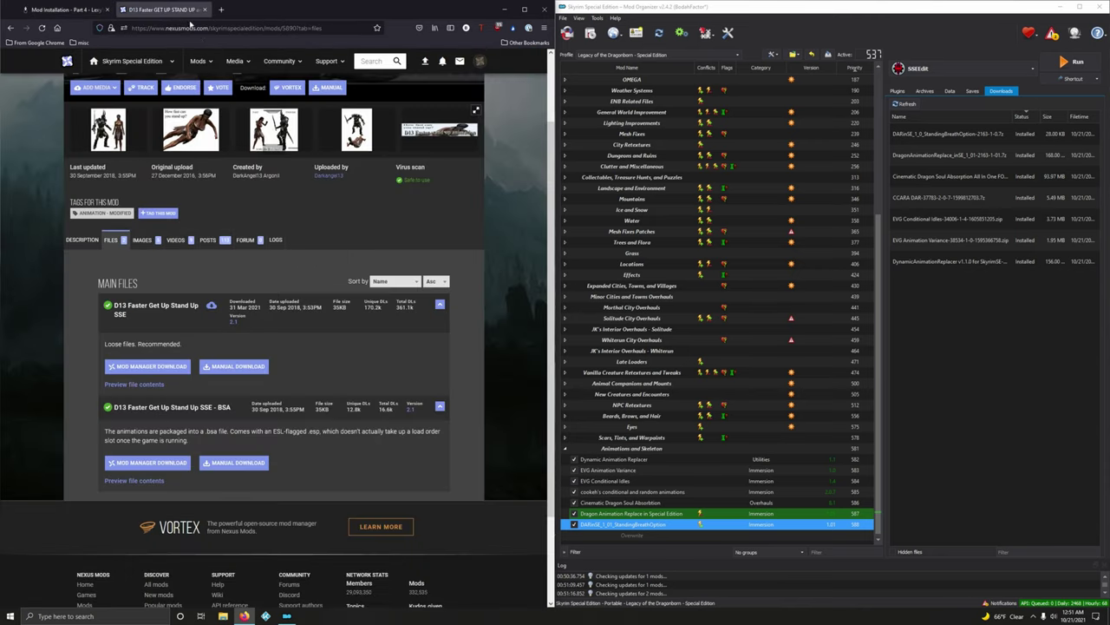
pyautogui.click(134, 366)
pyautogui.click(202, 10)
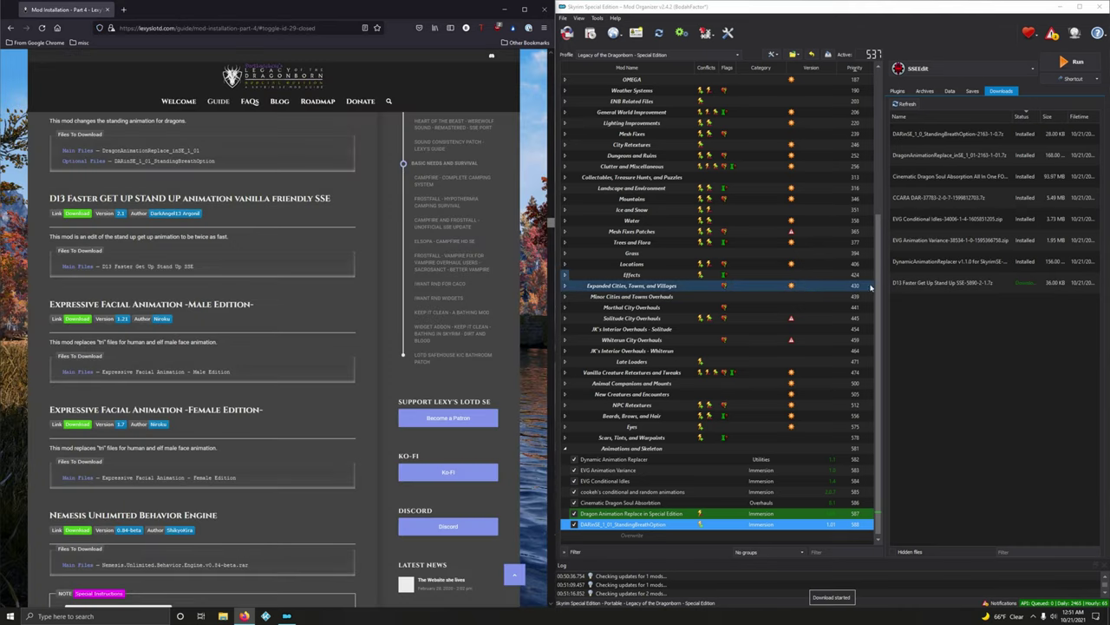
# Install D13 Faster GET UP STAND UP animation vanilla friendly SSE under its suggested name and enable the mod
pyautogui.doubleClick(961, 286)
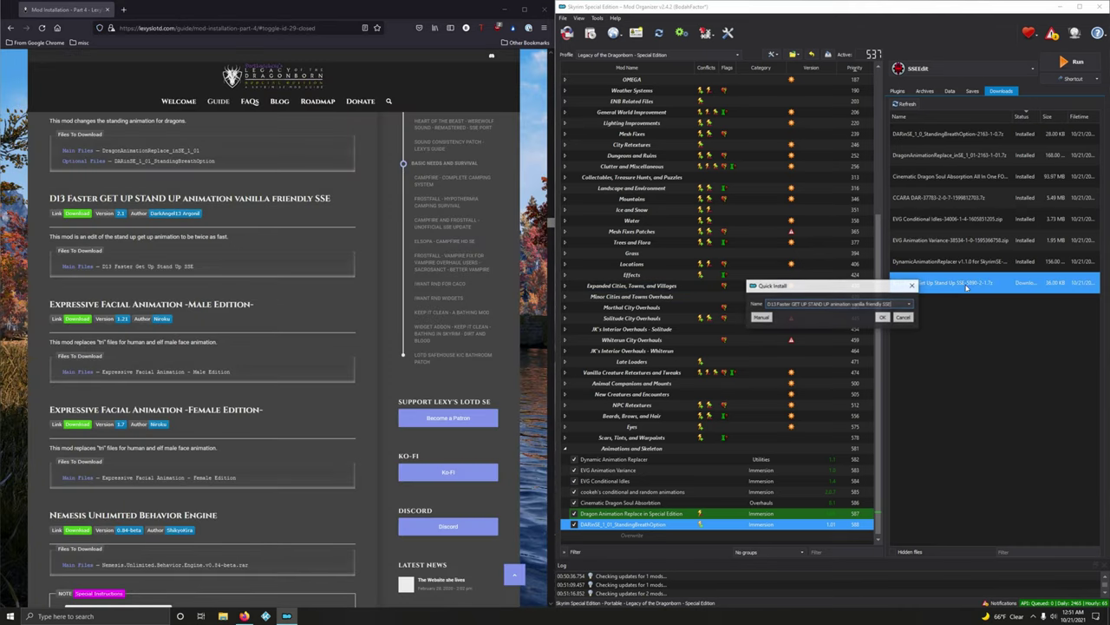
pyautogui.click(883, 319)
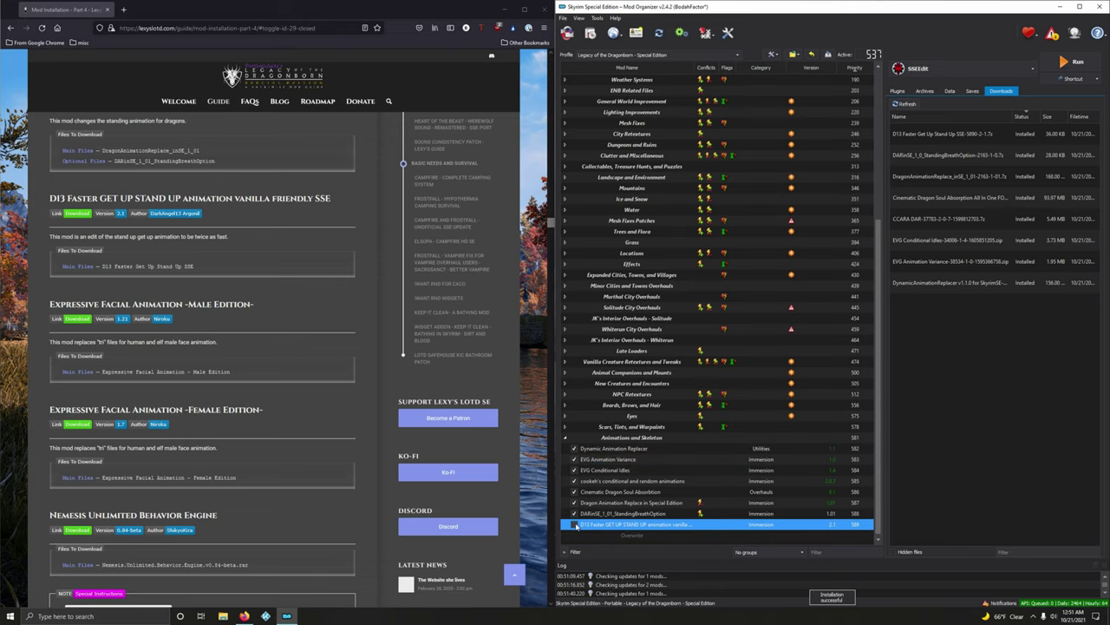
pyautogui.click(574, 525)
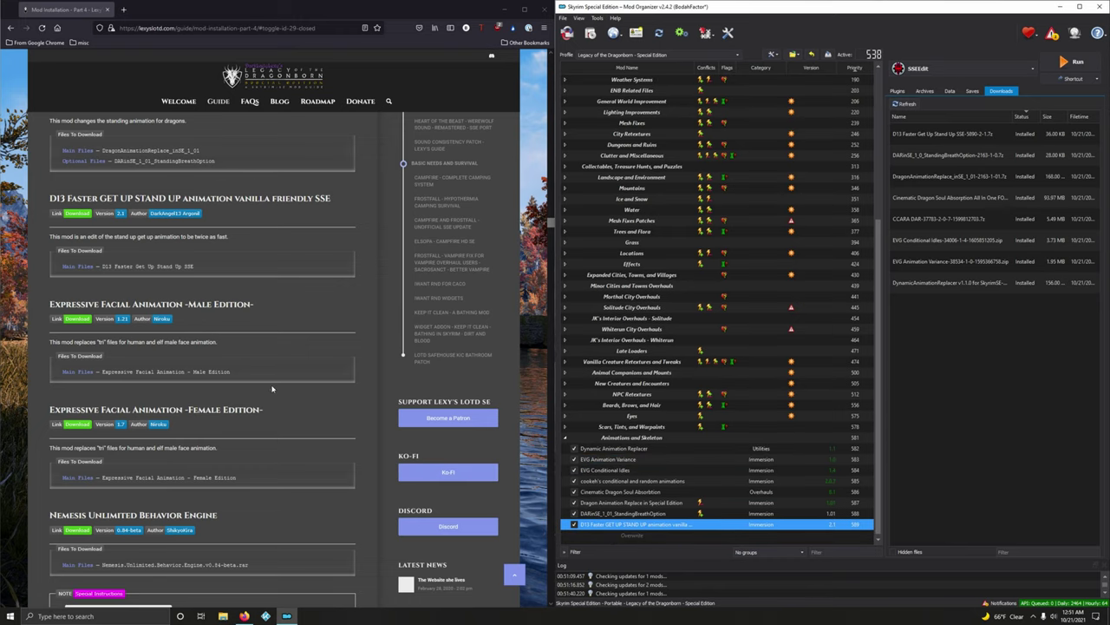
# Download the Expressive Facial Animation - Male Edition main file to the mod manager from Nexus, and close its page
pyautogui.scroll(-2, 278, 395)
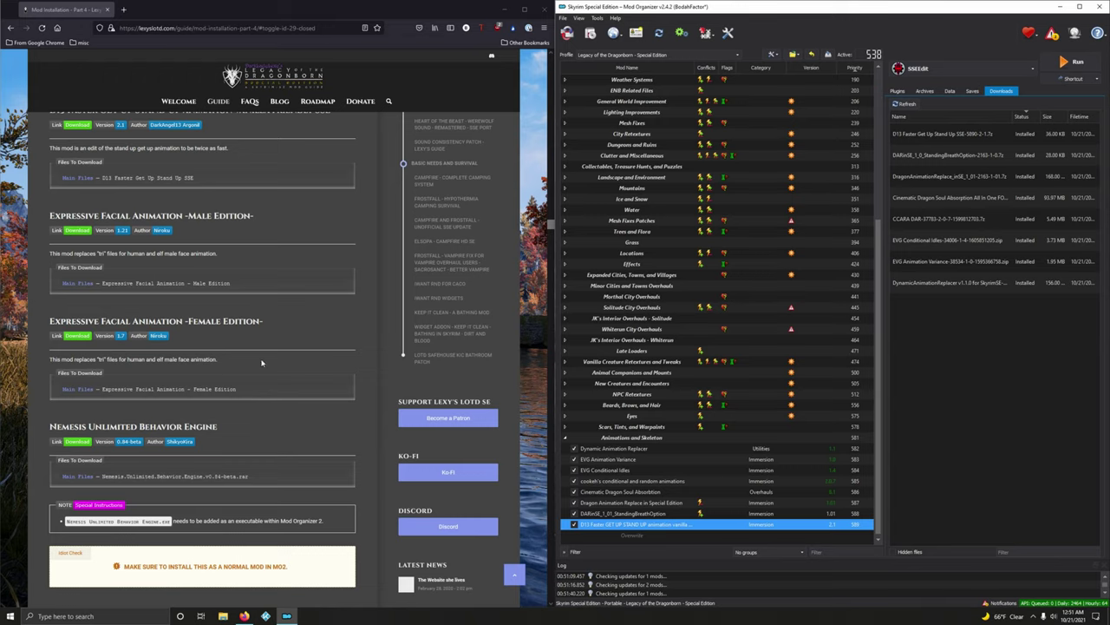
pyautogui.click(78, 230)
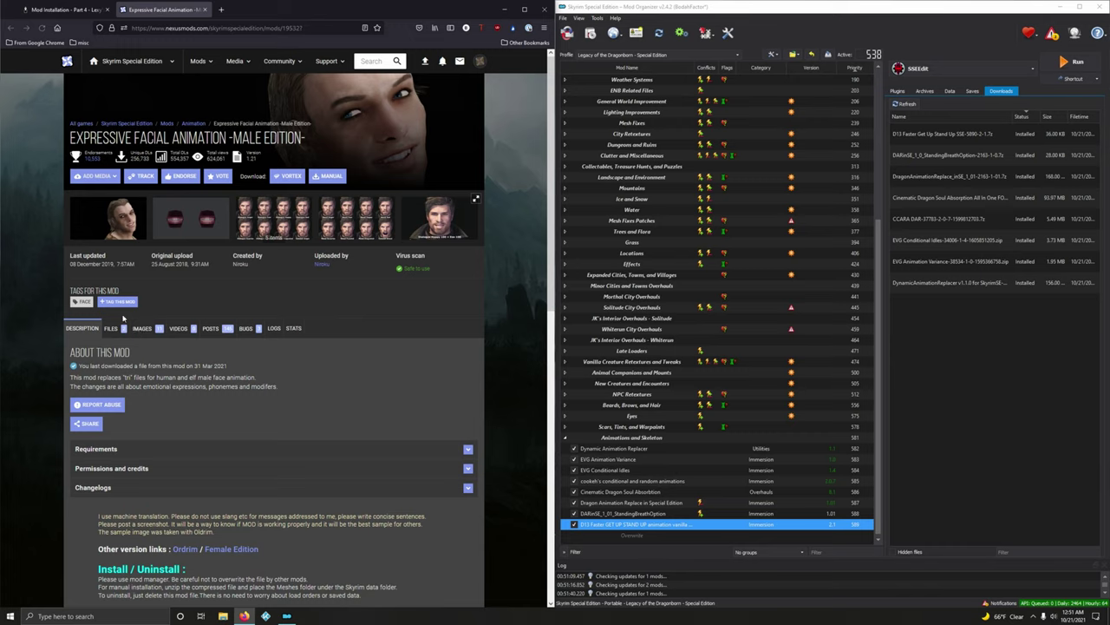
pyautogui.click(111, 328)
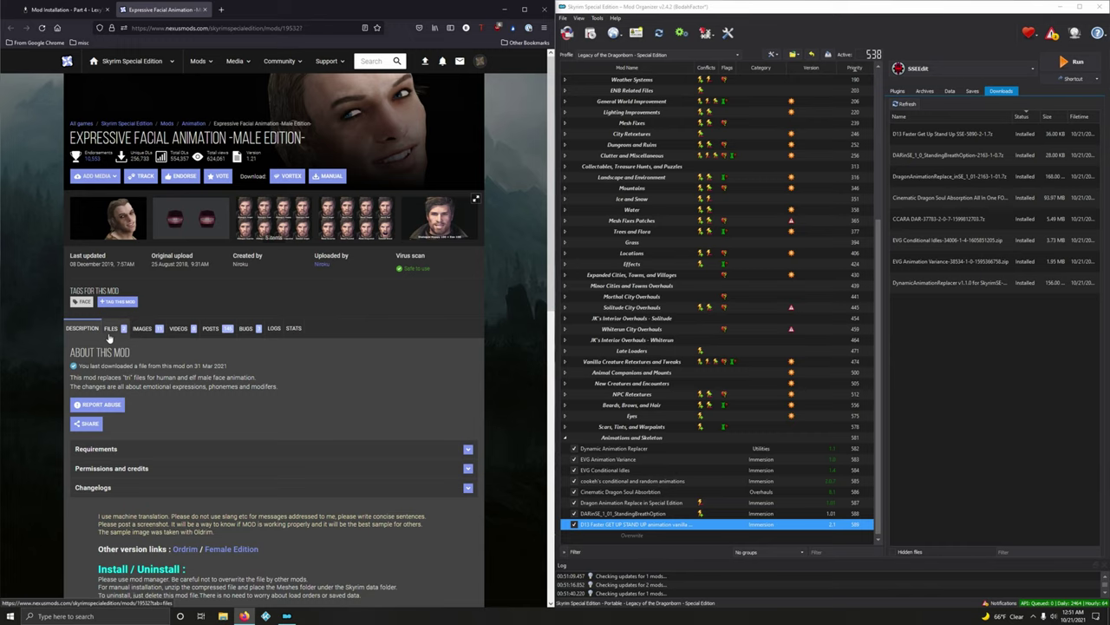
pyautogui.scroll(-1, 172, 360)
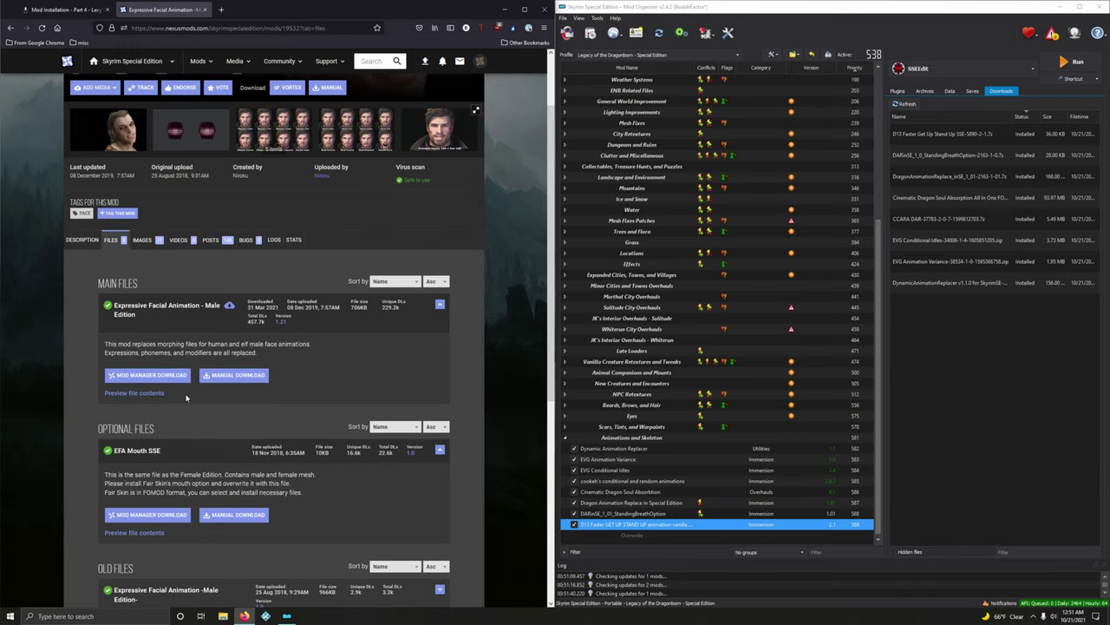
pyautogui.click(167, 382)
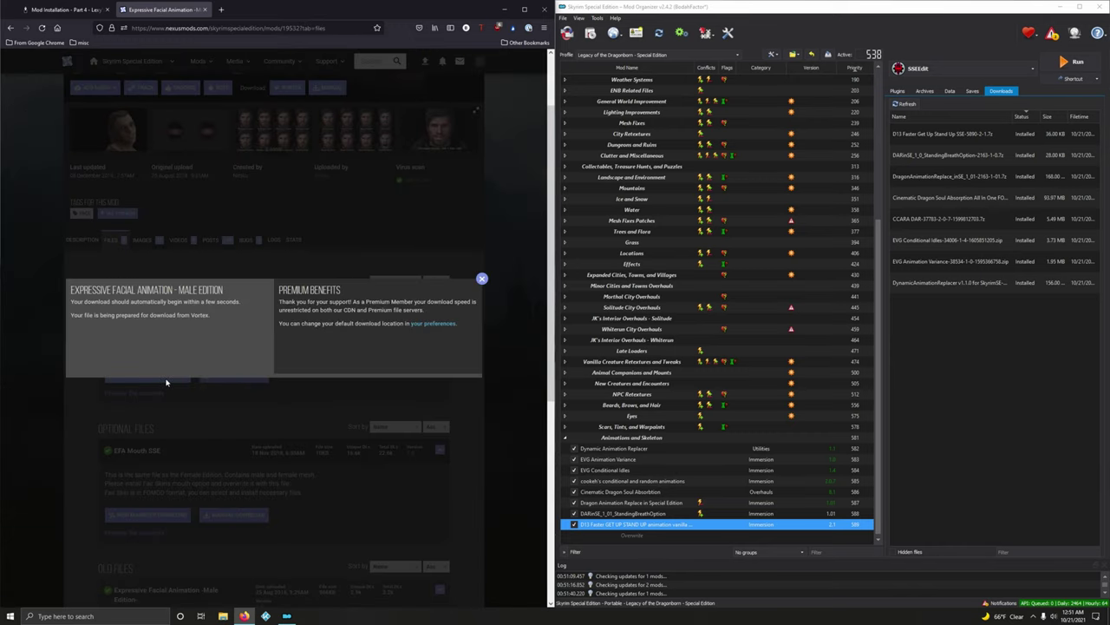
pyautogui.click(204, 9)
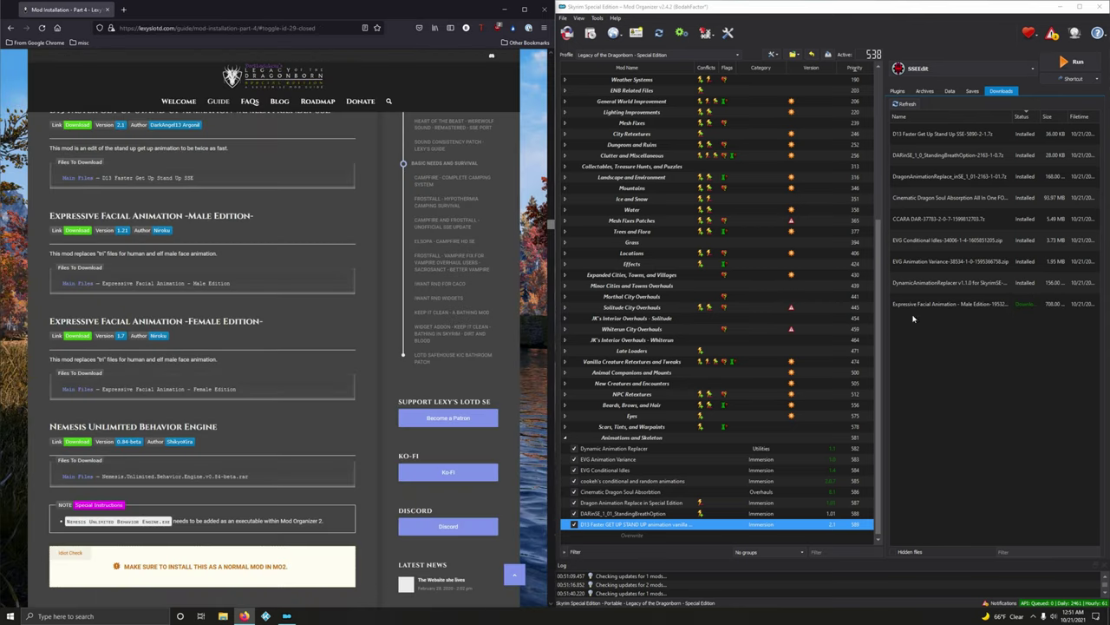
# Install Expressive Facial Animation -Male Edition- under its suggested name and enable the mod
pyautogui.doubleClick(908, 305)
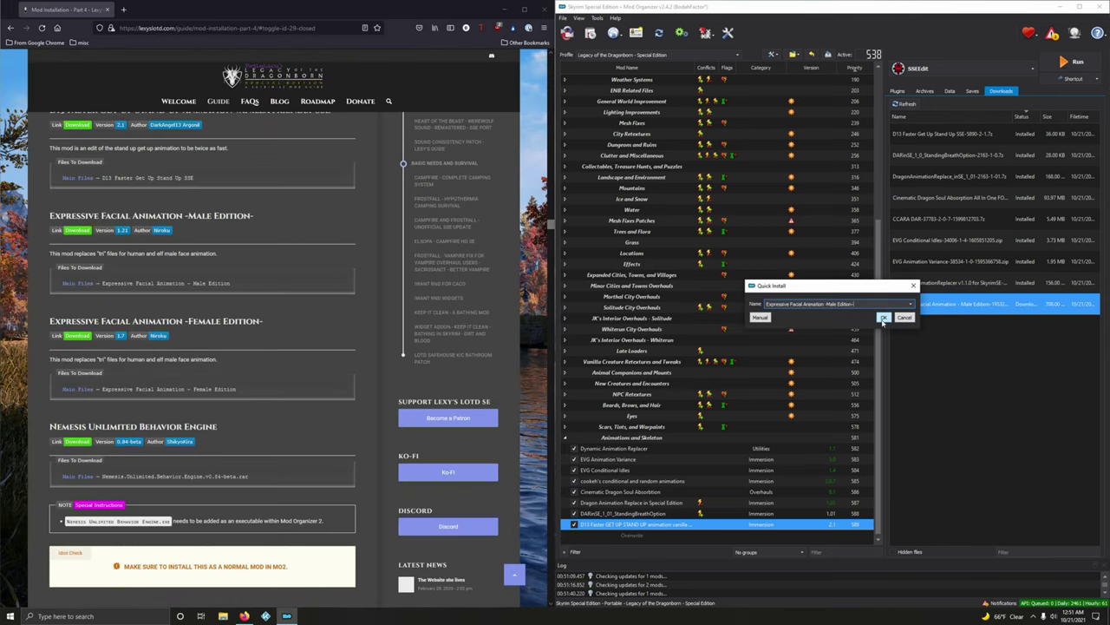
pyautogui.click(883, 318)
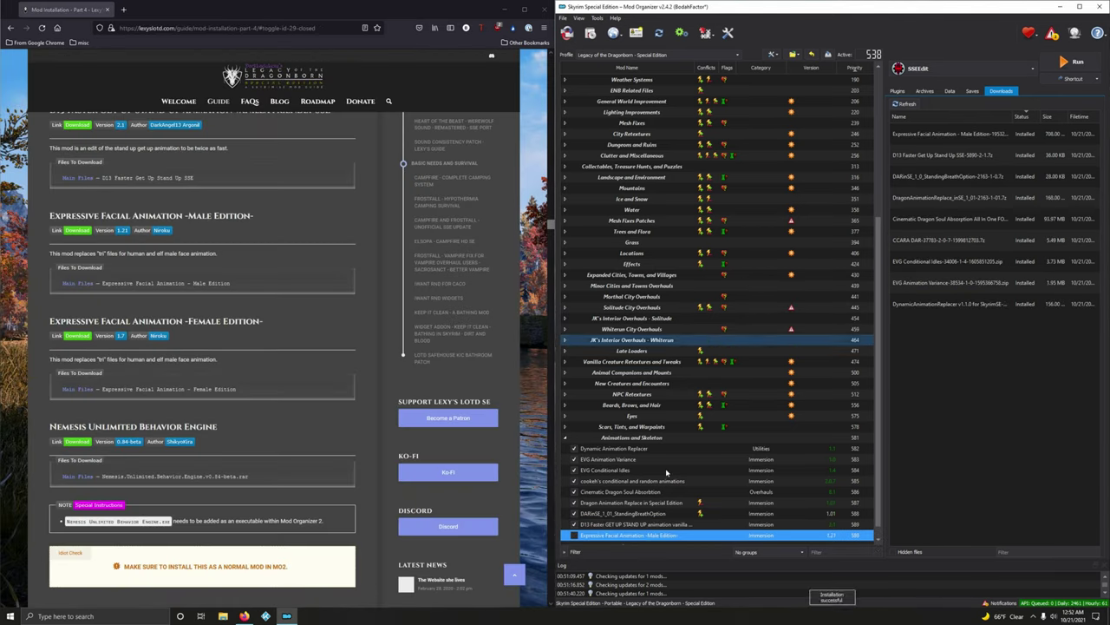
pyautogui.click(574, 535)
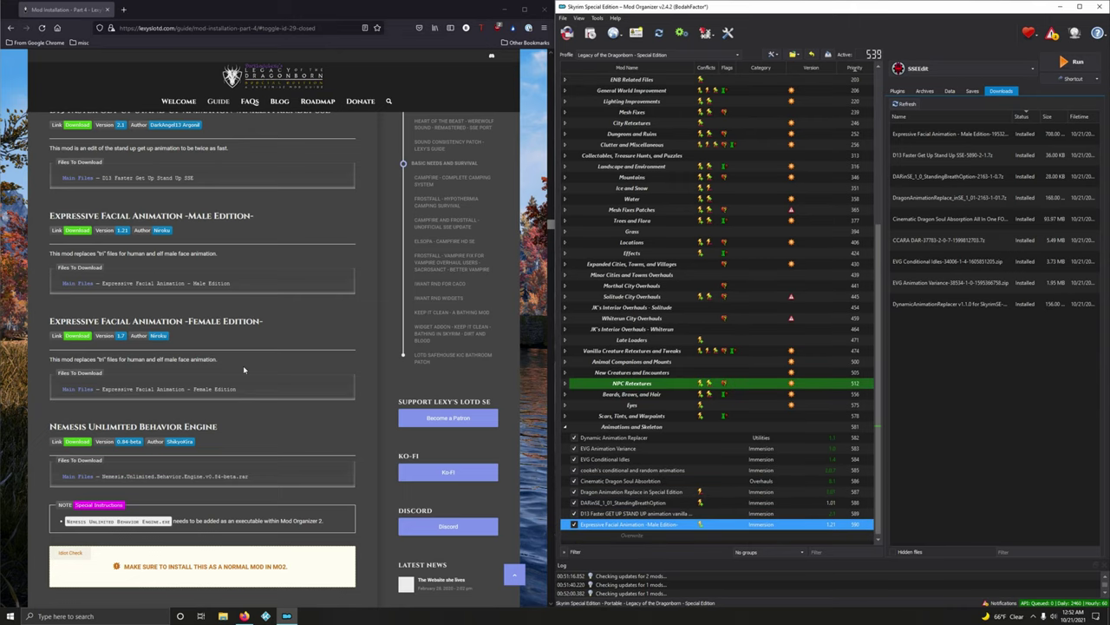
# Download the Expressive Facial Animation - Female Edition main file to the mod manager from Nexus, and close its page
pyautogui.scroll(-3, 277, 333)
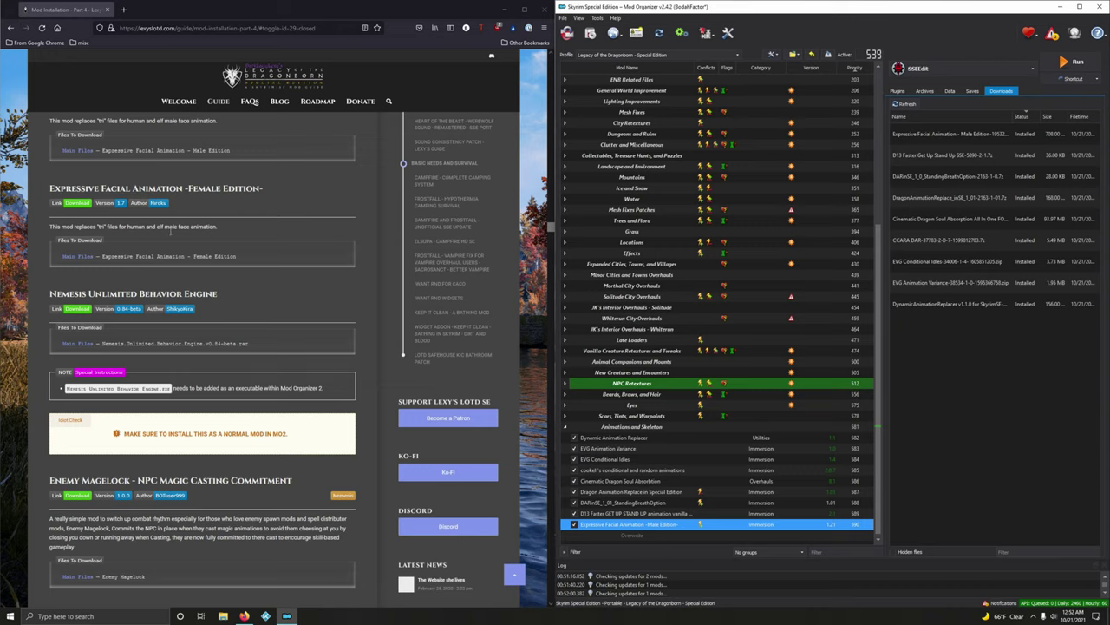
pyautogui.moveTo(165, 228); pyautogui.dragTo(235, 235)
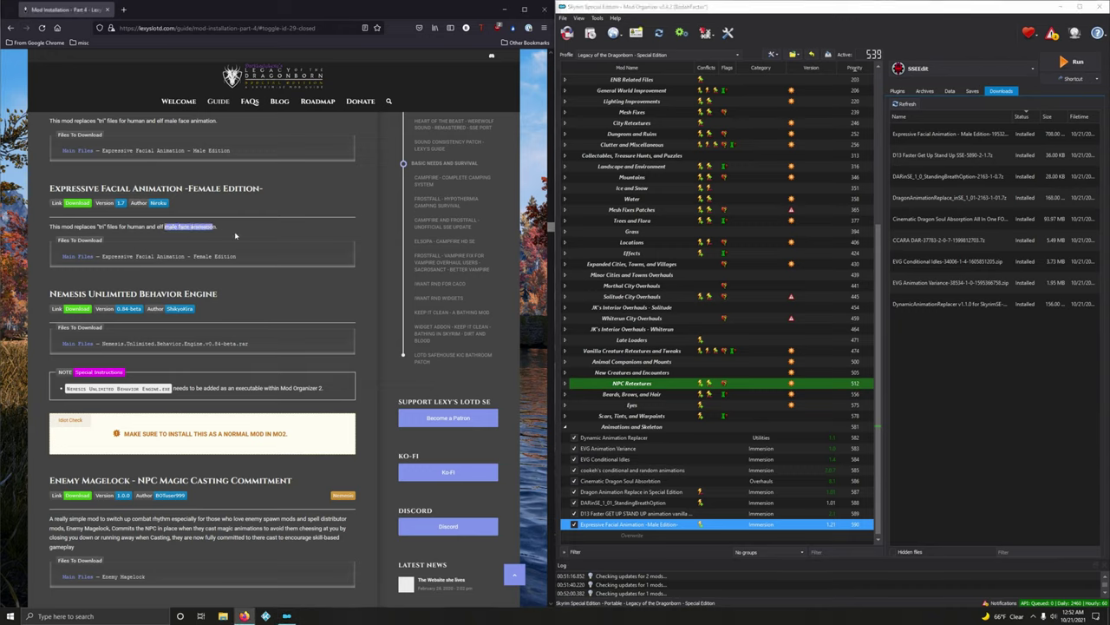
pyautogui.click(235, 235)
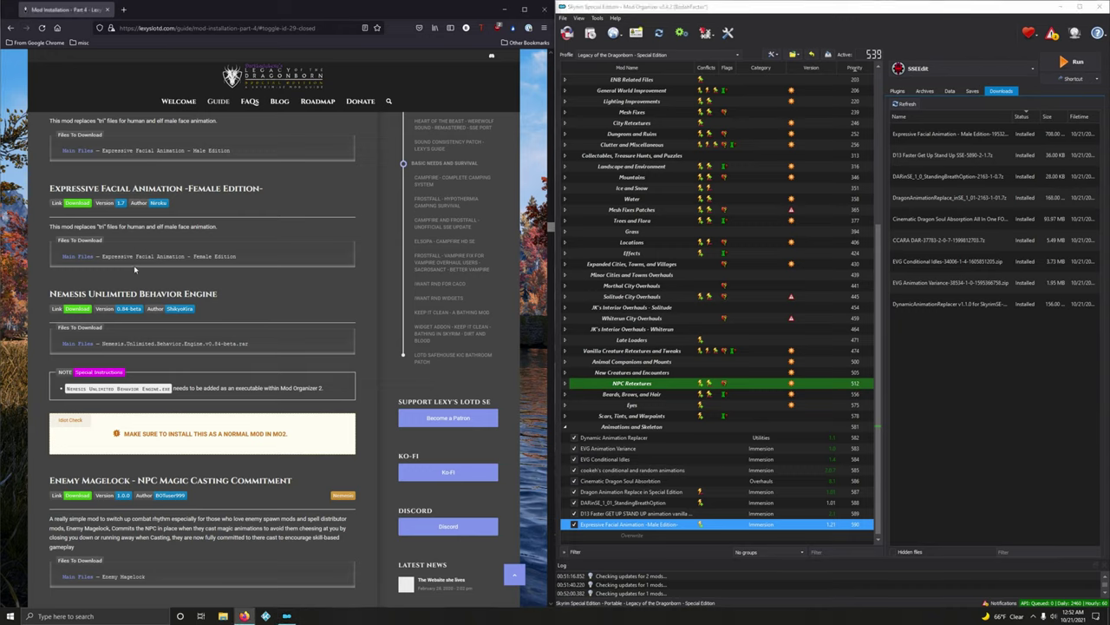
pyautogui.click(85, 205)
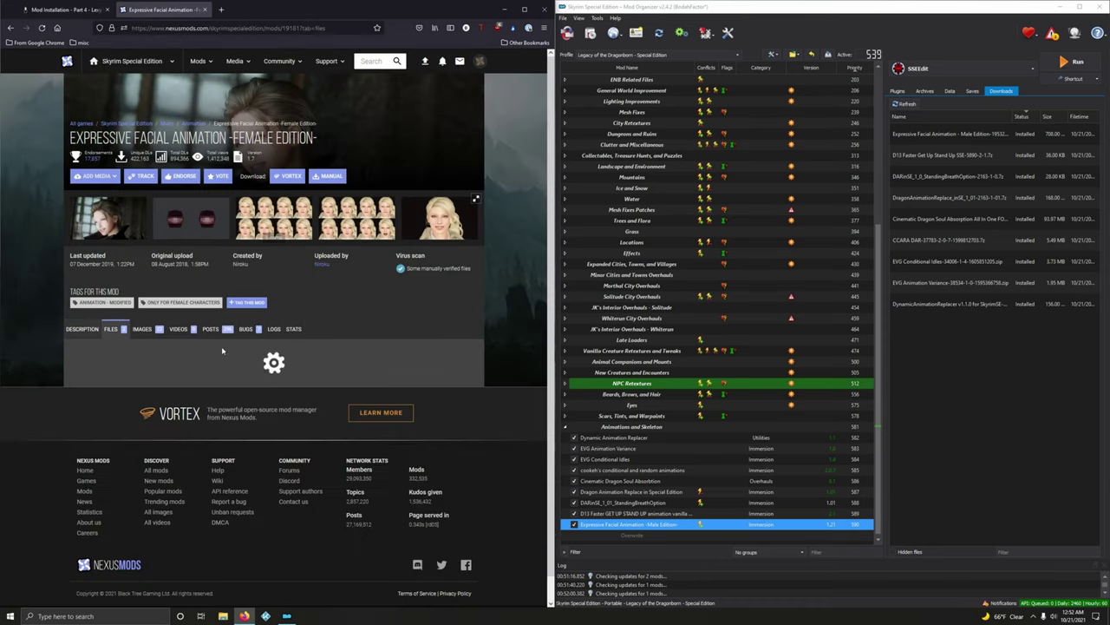
pyautogui.scroll(-3, 352, 359)
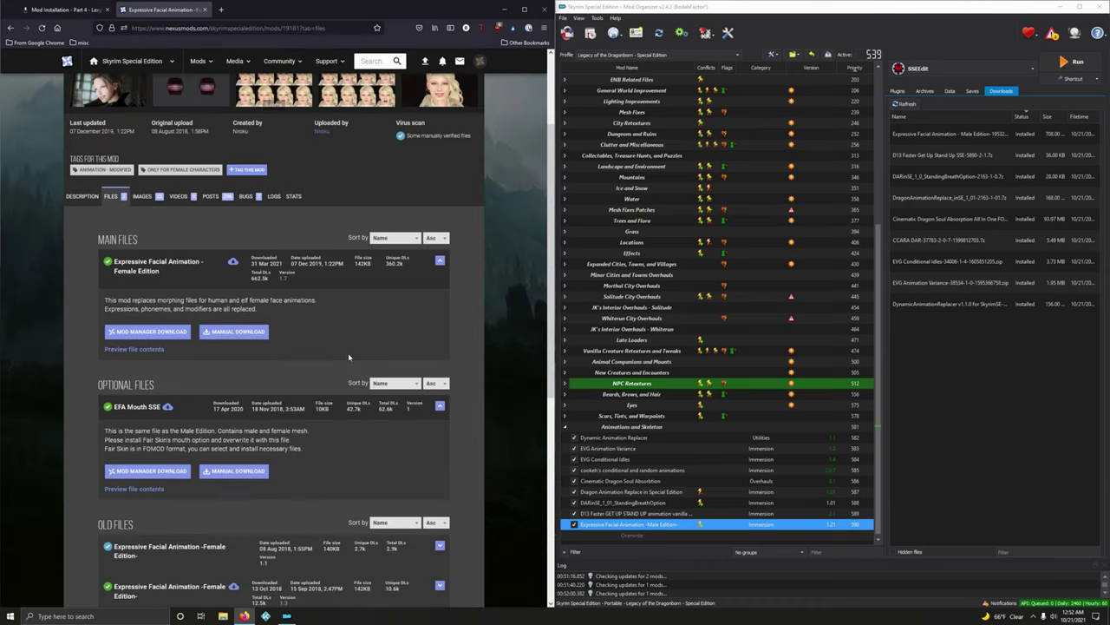
pyautogui.click(154, 332)
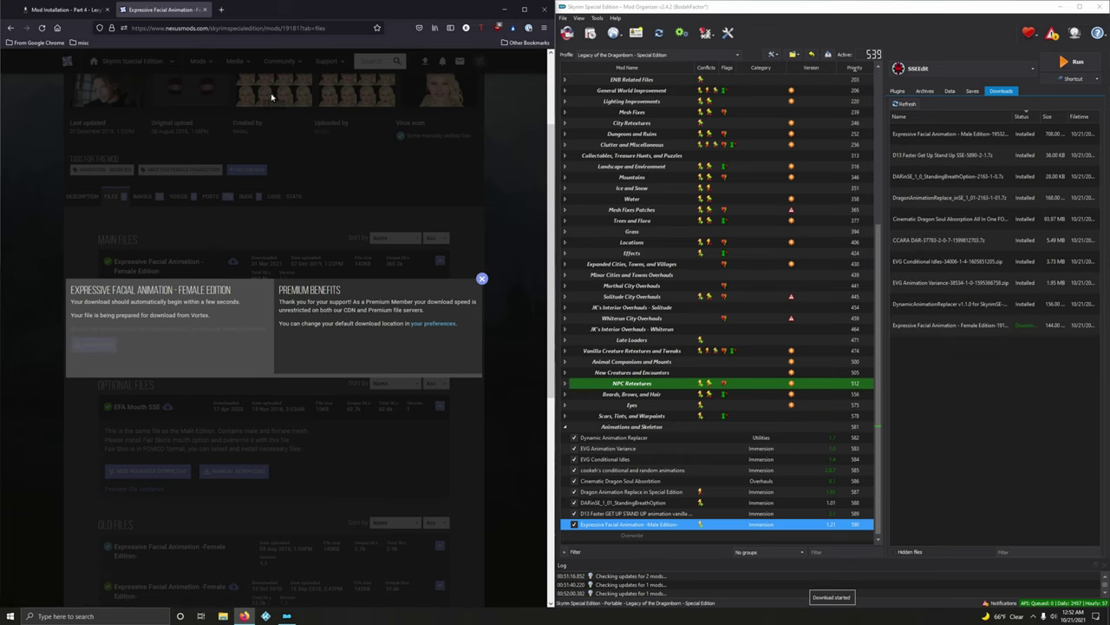
pyautogui.click(206, 10)
# Install Expressive Facial Animation -Female Edition- under its suggested name and enable the mod
pyautogui.doubleClick(963, 324)
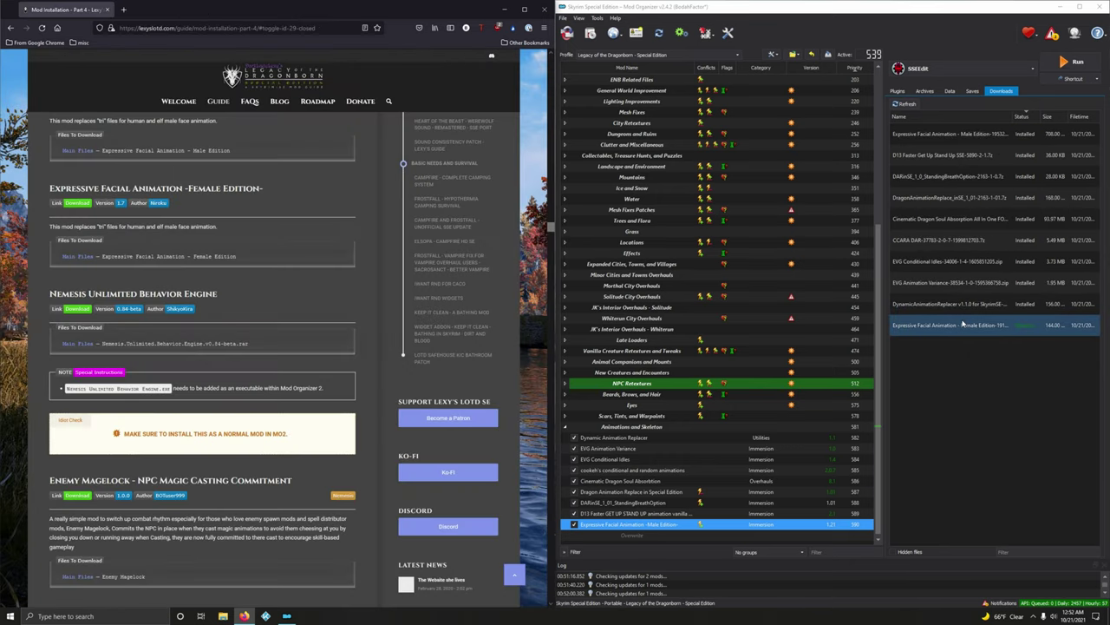
pyautogui.click(883, 317)
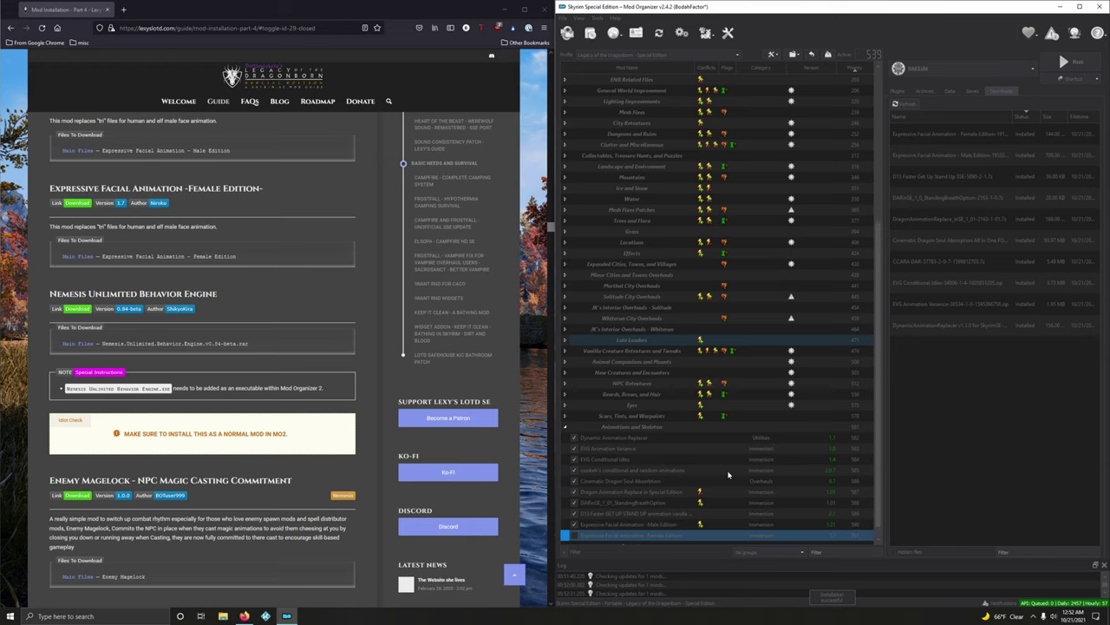
pyautogui.click(573, 535)
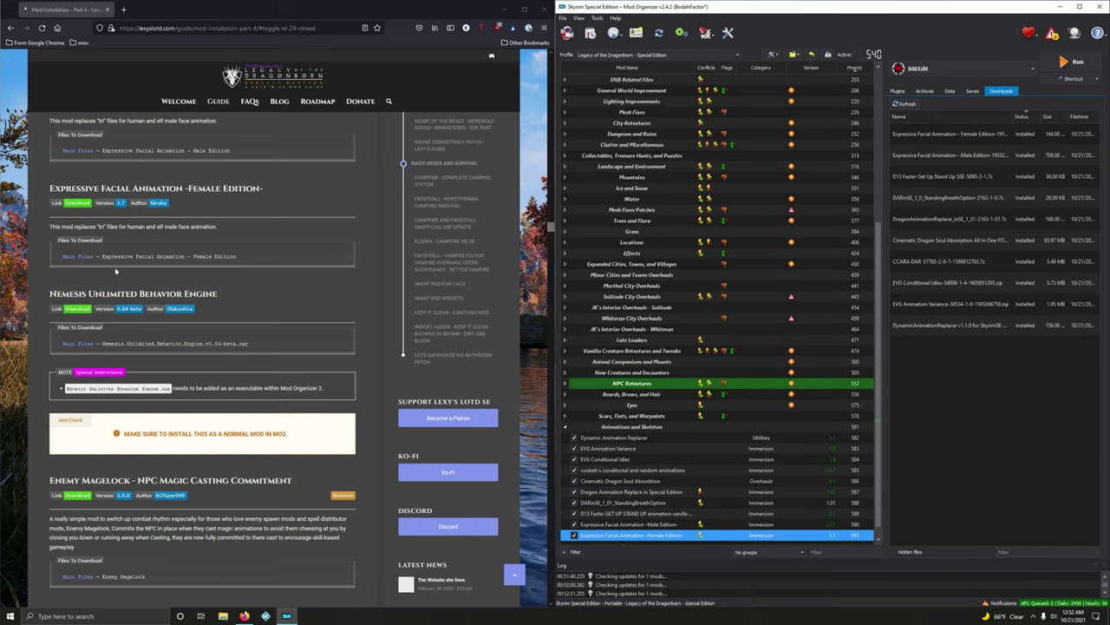
# Download Nemesis.Unlimited.Behavior.Engine.v0.84-beta.rar from the GitHub release linked in the guide, and close the release page
pyautogui.scroll(-1, 240, 239)
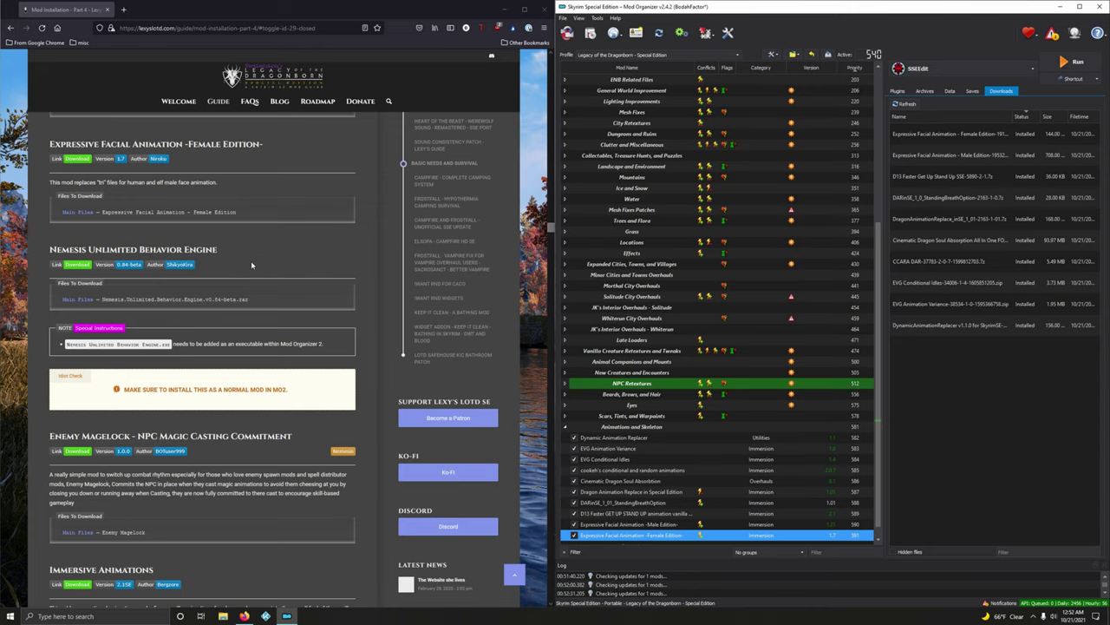
pyautogui.scroll(-1, 196, 309)
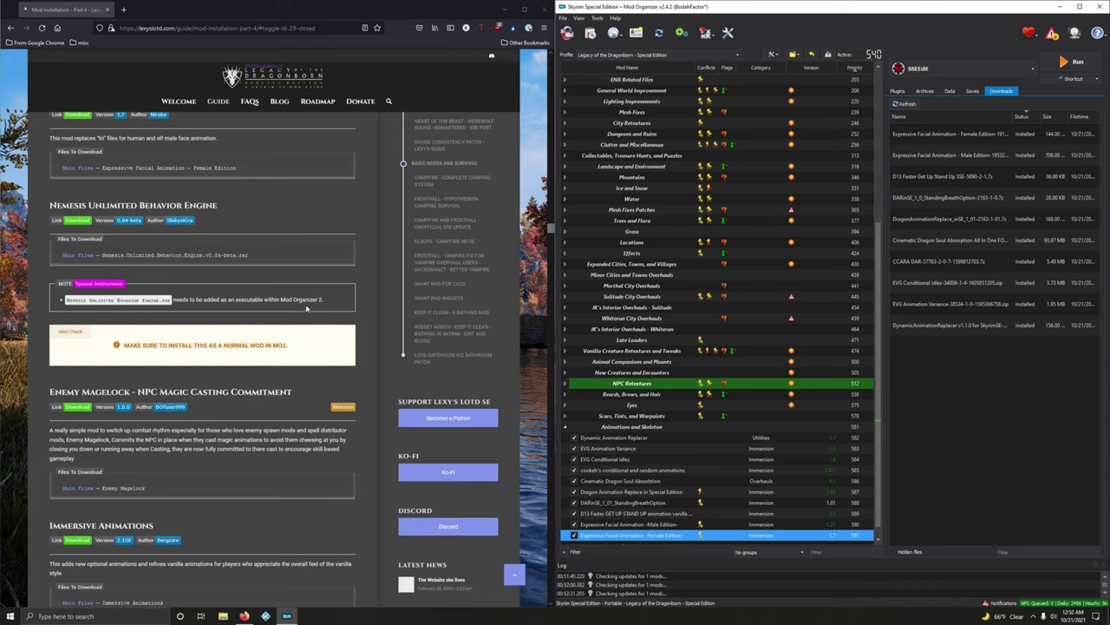
pyautogui.click(78, 227)
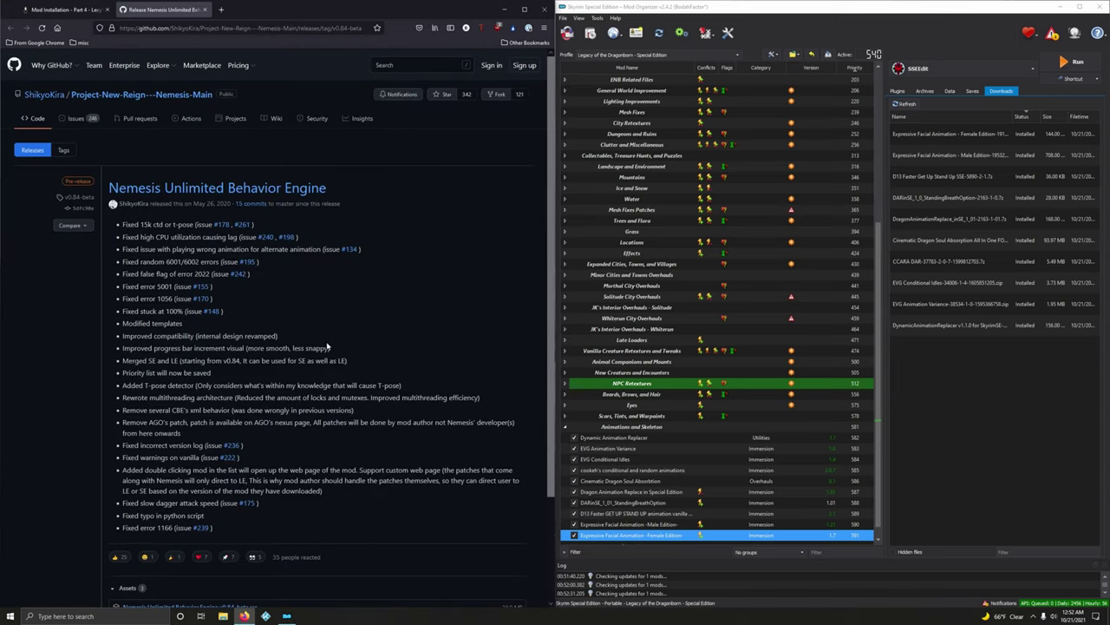
pyautogui.scroll(-2, 344, 320)
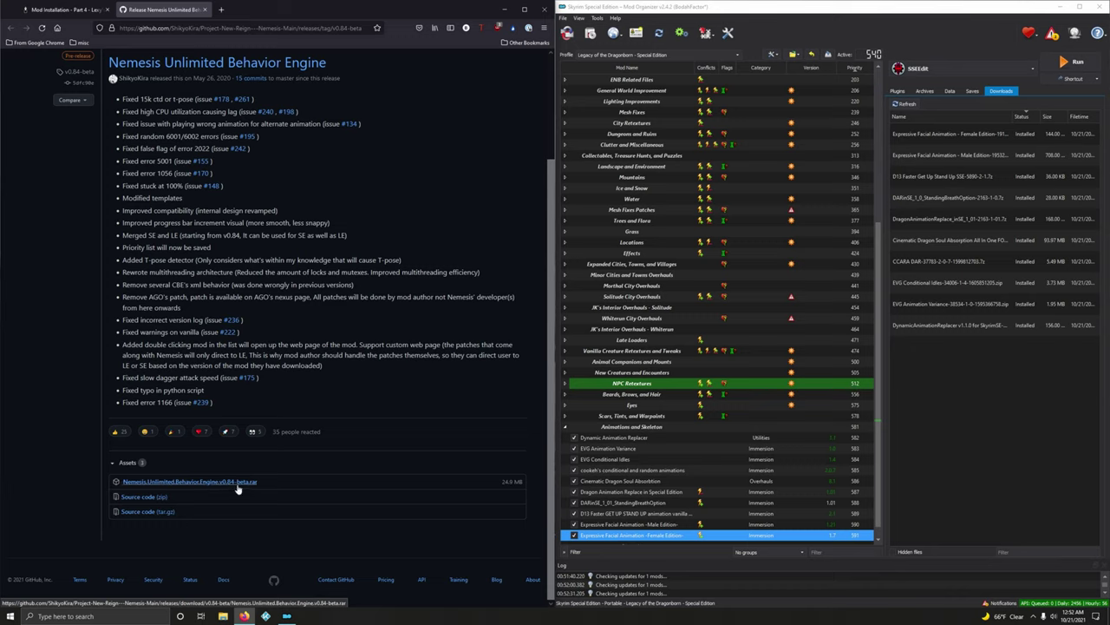
pyautogui.click(237, 485)
pyautogui.click(466, 275)
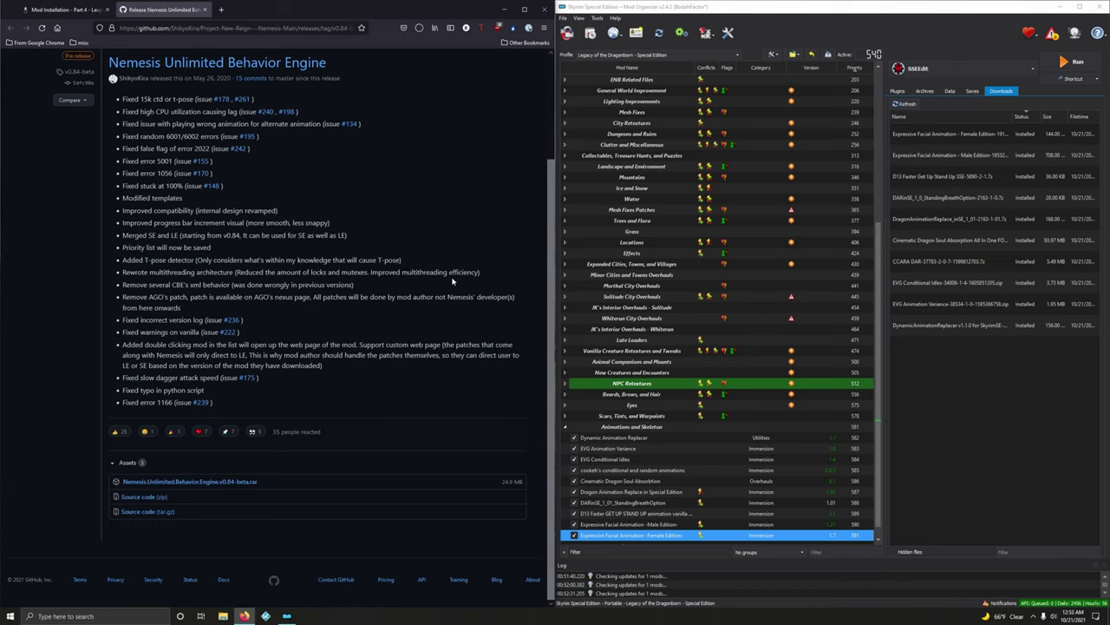
pyautogui.click(204, 9)
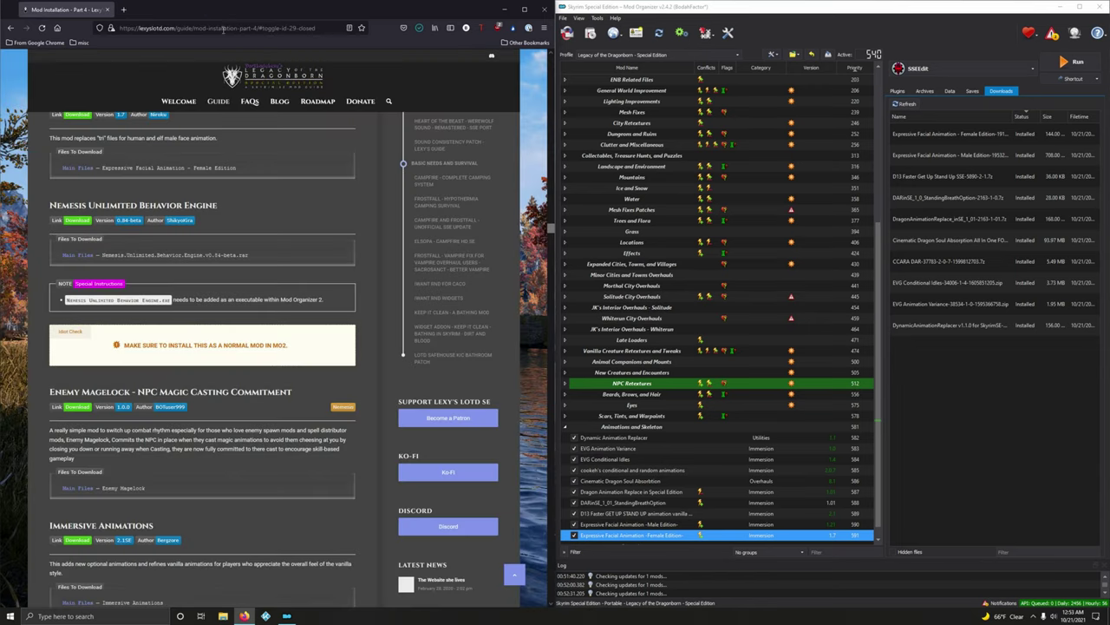
# Install the Nemesis.Unlimited.Behavior.Engine.v0.84-beta.rar archive from the Downloads folder as a mod named Nemesis, and enable it
pyautogui.click(786, 13)
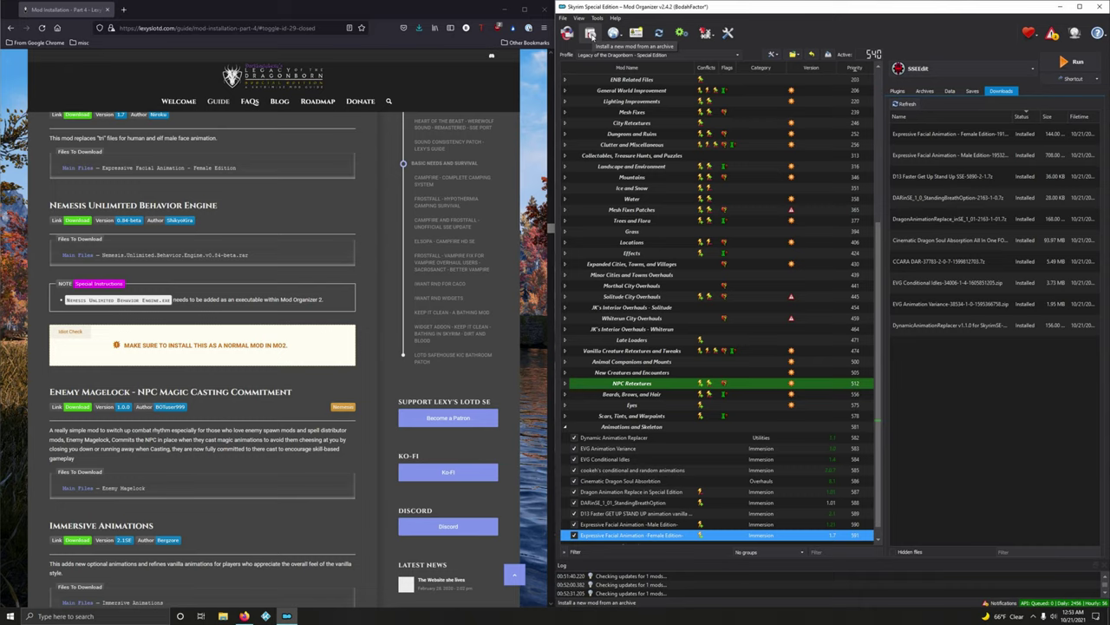
pyautogui.click(590, 33)
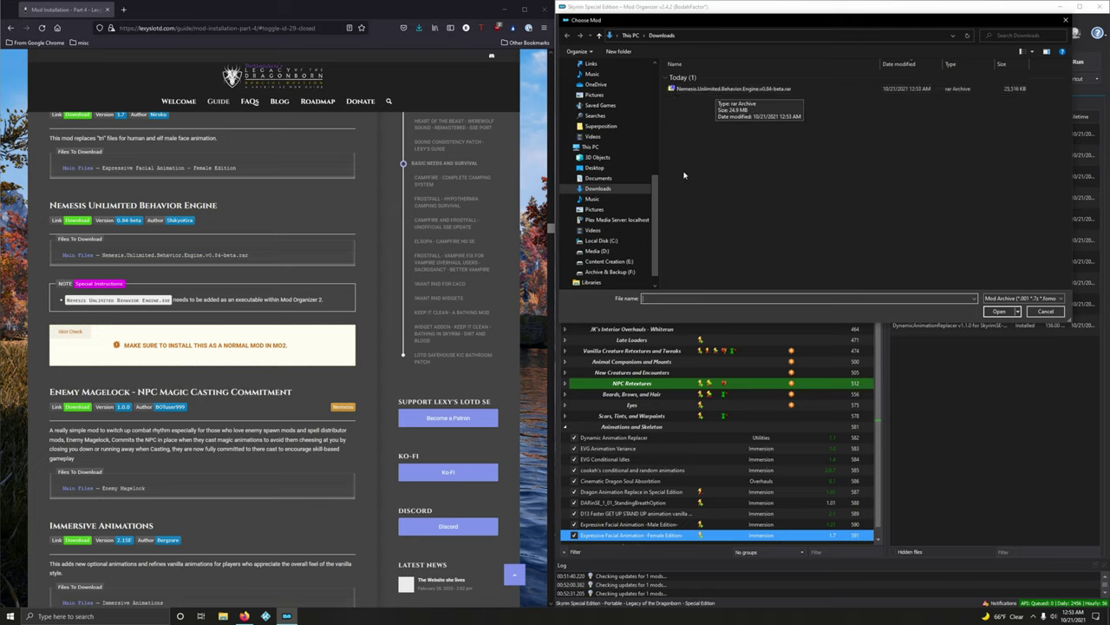
pyautogui.moveTo(656, 221); pyautogui.dragTo(657, 73)
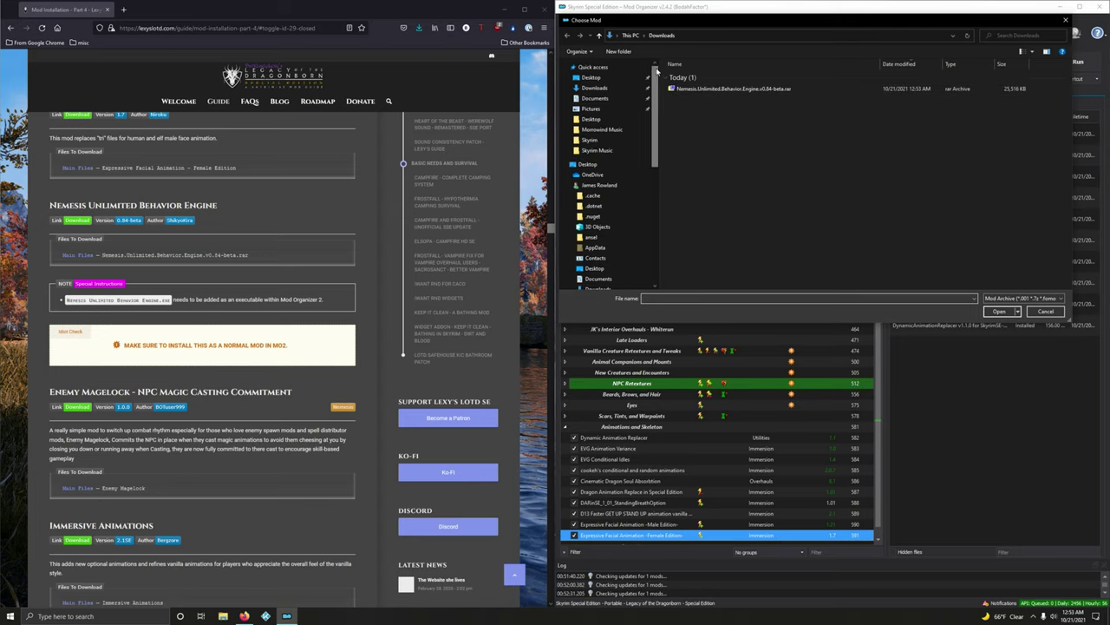
pyautogui.click(702, 91)
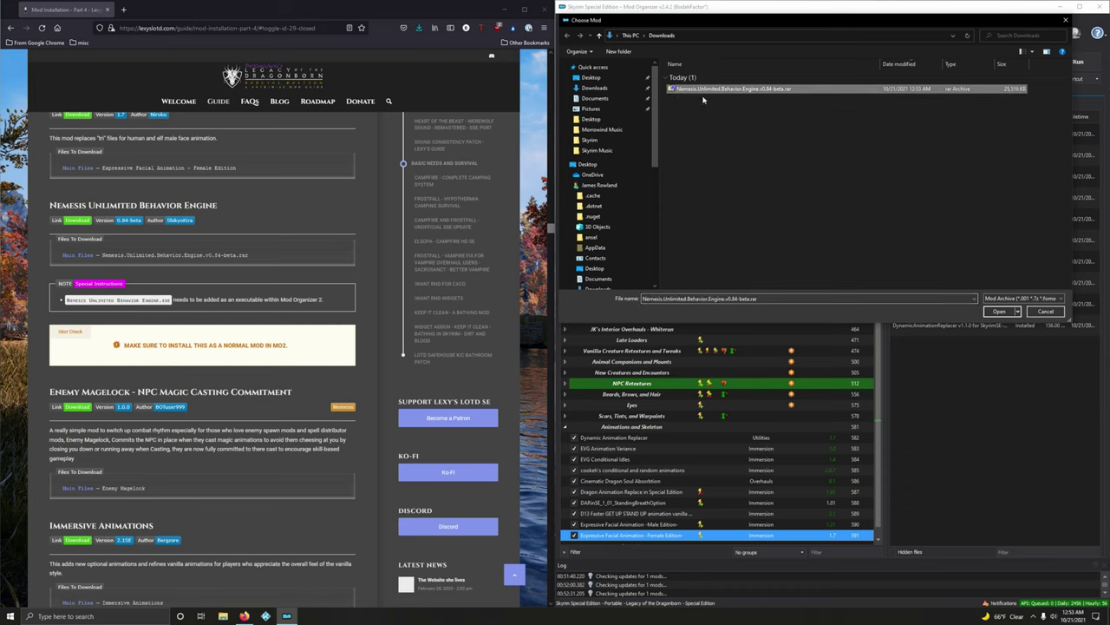
pyautogui.click(999, 310)
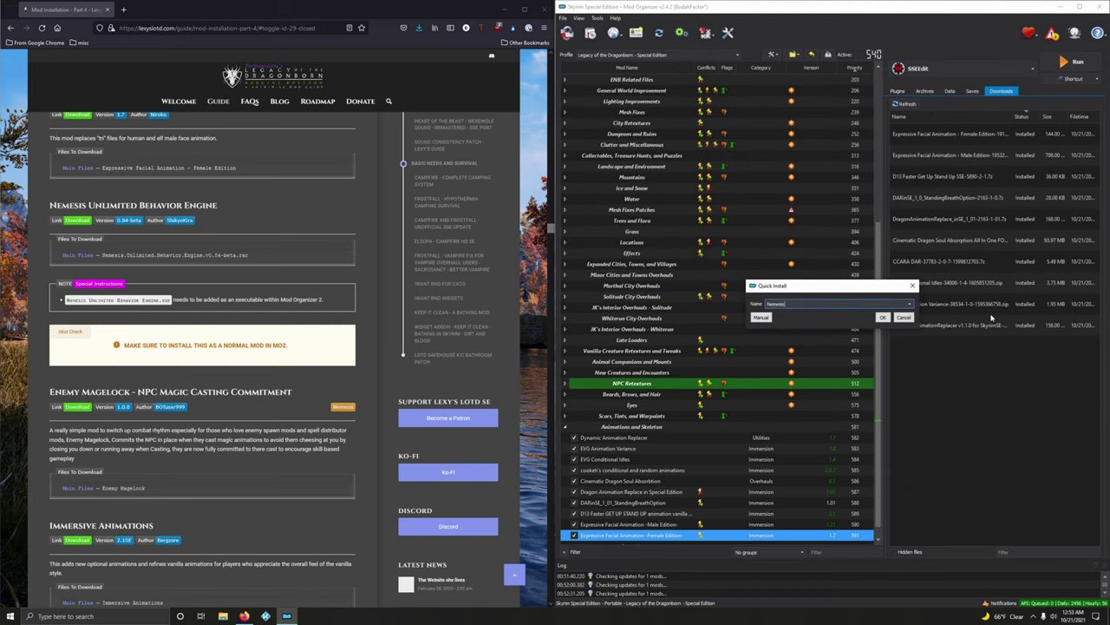
pyautogui.click(883, 317)
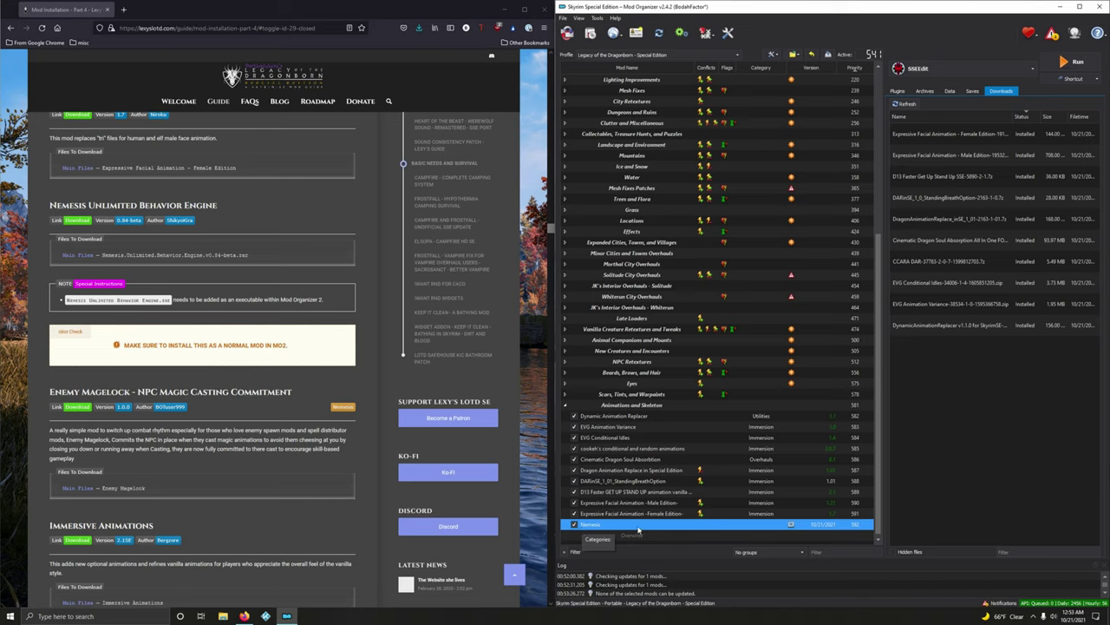
# Add Nemesis Unlimited Behavior Engine.exe from the Nemesis_Engine data folder as an executable under its suggested name, and check the executables list for it
pyautogui.click(951, 92)
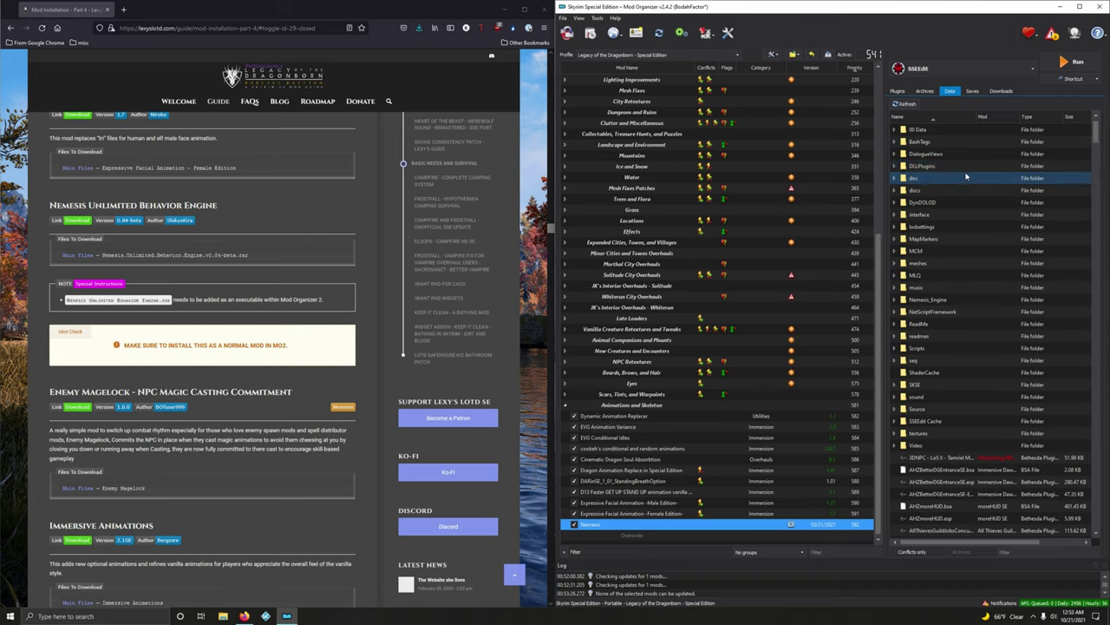
pyautogui.click(896, 300)
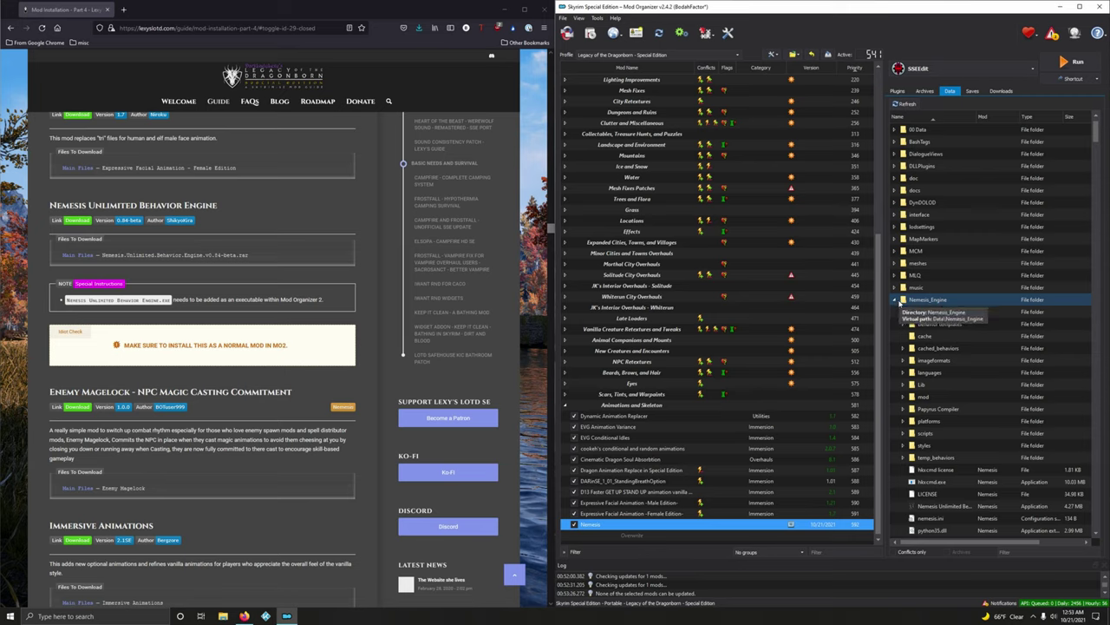
pyautogui.scroll(-3, 898, 304)
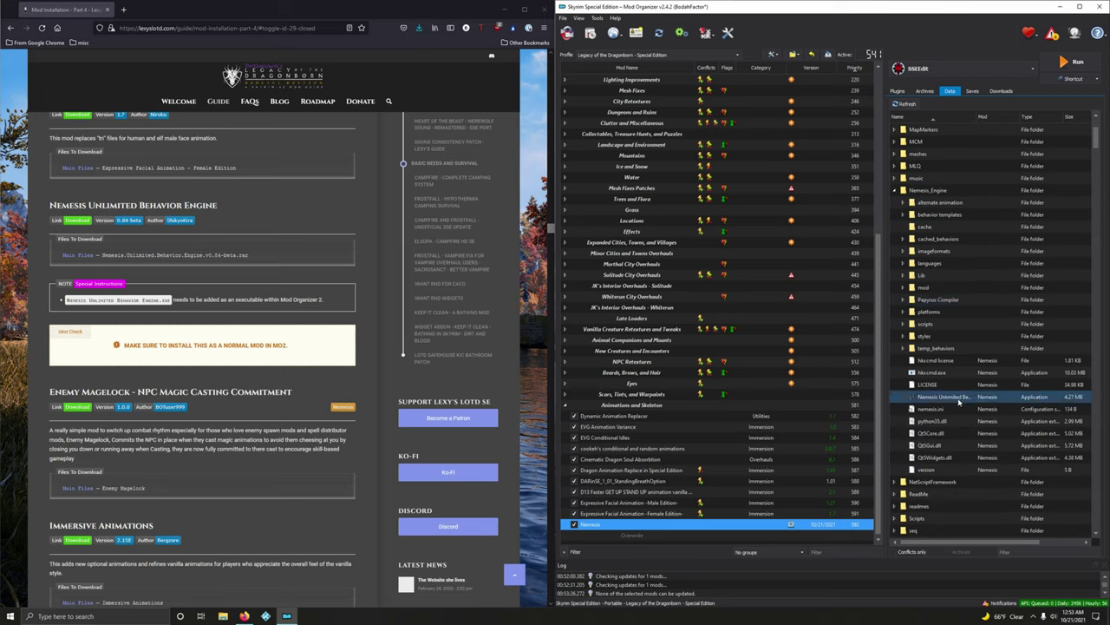
pyautogui.moveTo(982, 116); pyautogui.dragTo(1032, 117)
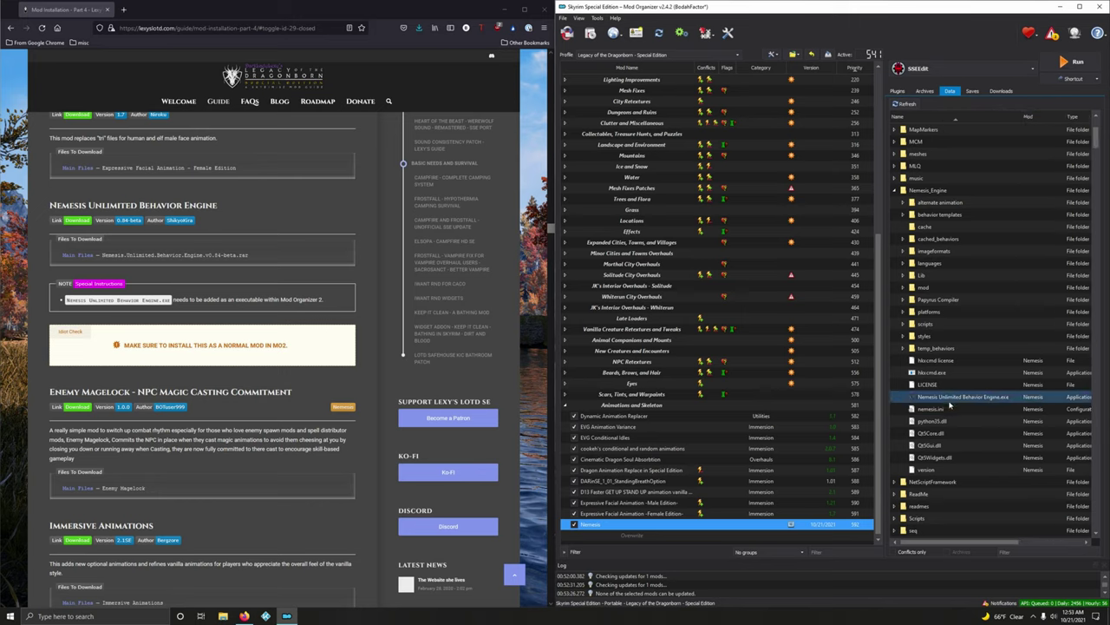
pyautogui.rightClick(962, 398)
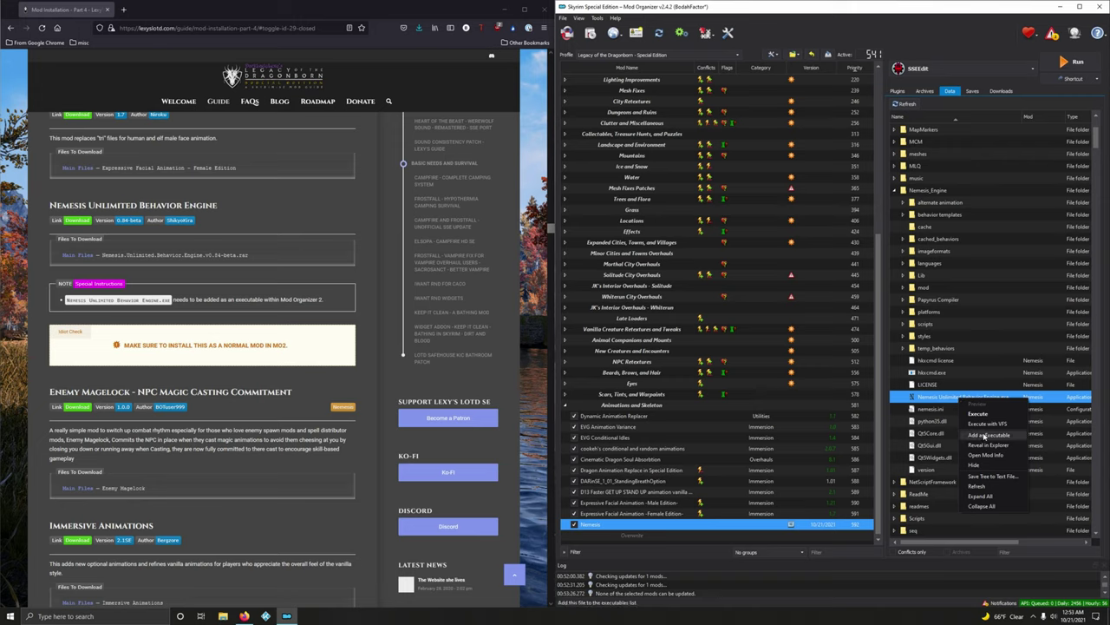
pyautogui.click(983, 433)
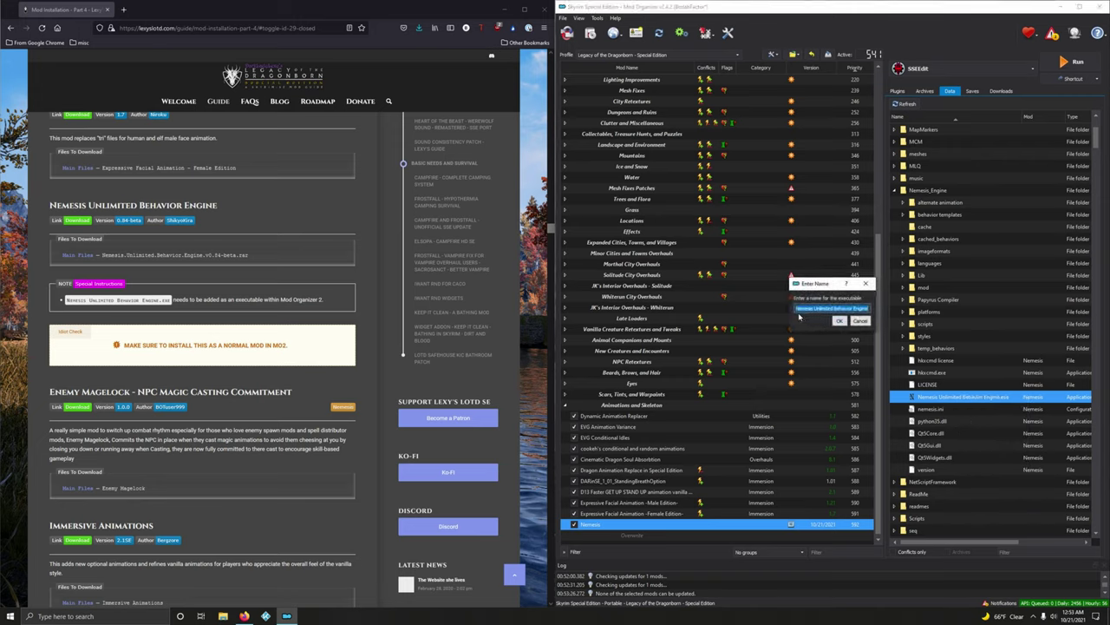
pyautogui.click(841, 322)
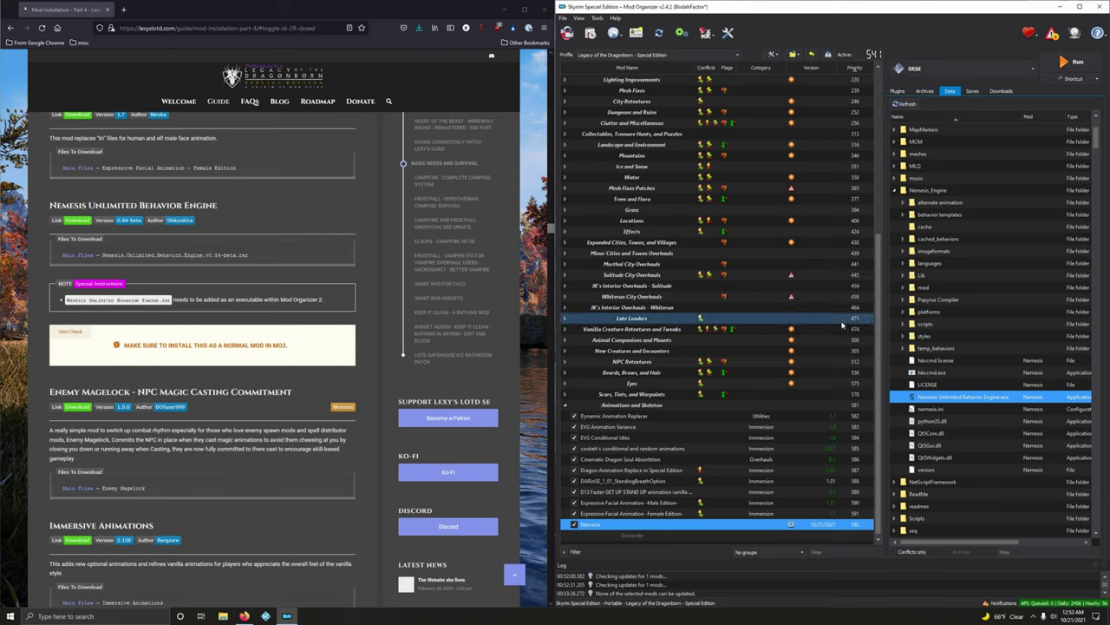
pyautogui.click(968, 66)
pyautogui.scroll(-3, 906, 216)
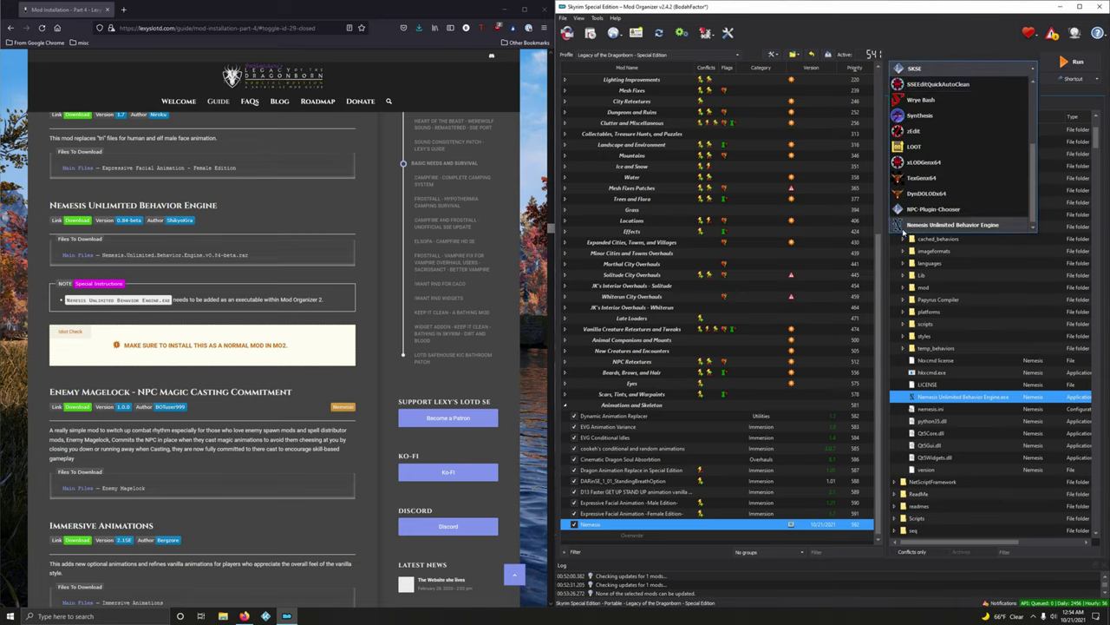
pyautogui.click(952, 68)
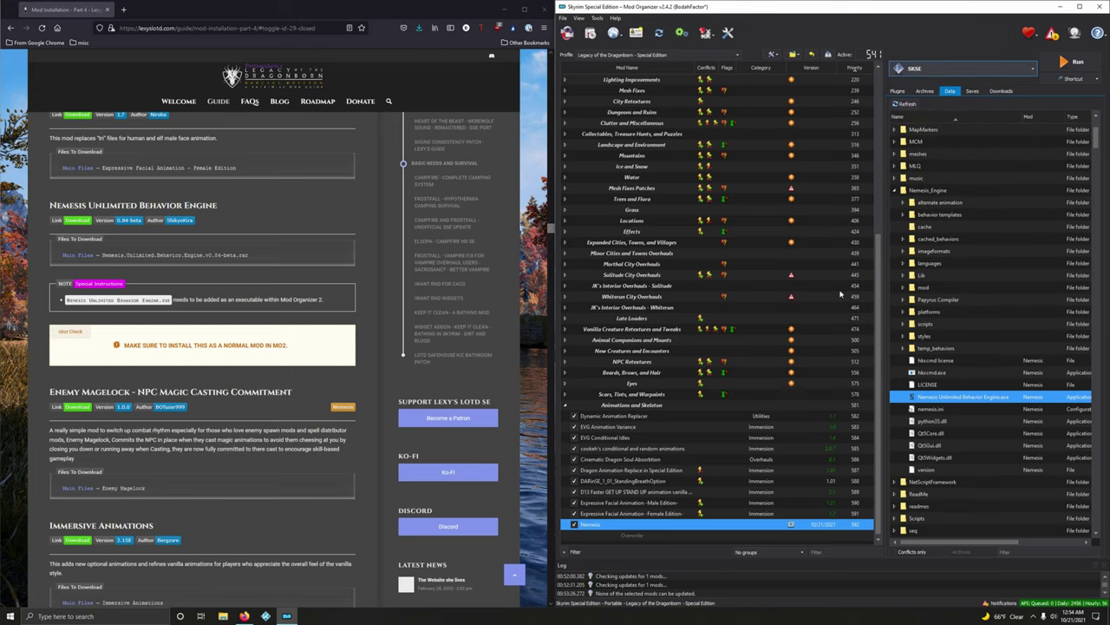
# Download the Enemy Magelock main file to the mod manager from the Nexus page linked in the guide
pyautogui.click(1001, 90)
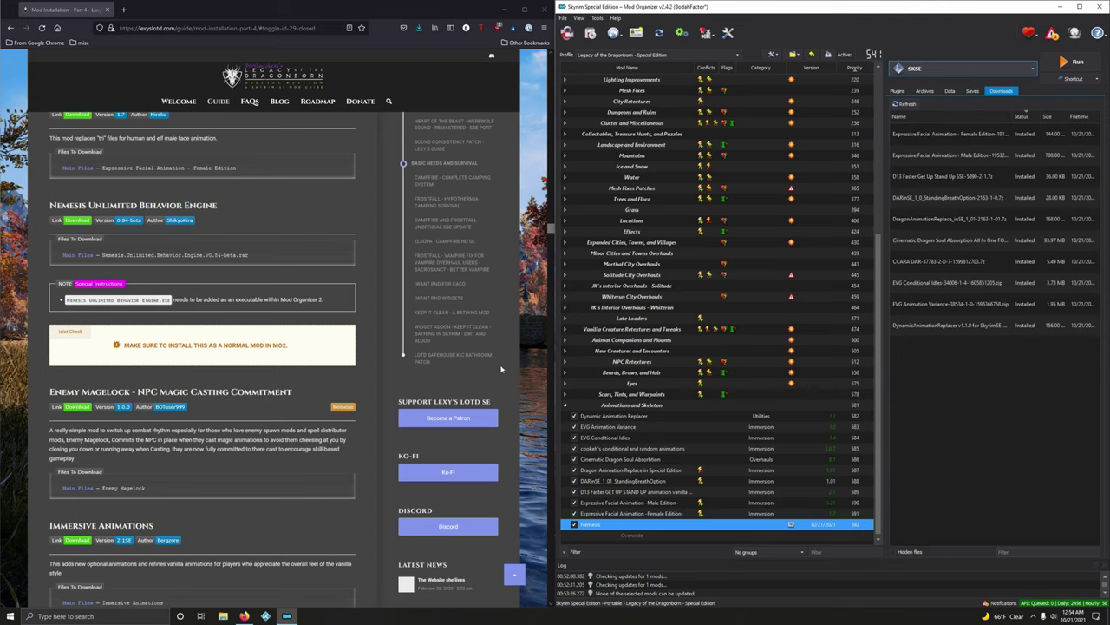
pyautogui.scroll(-2, 210, 400)
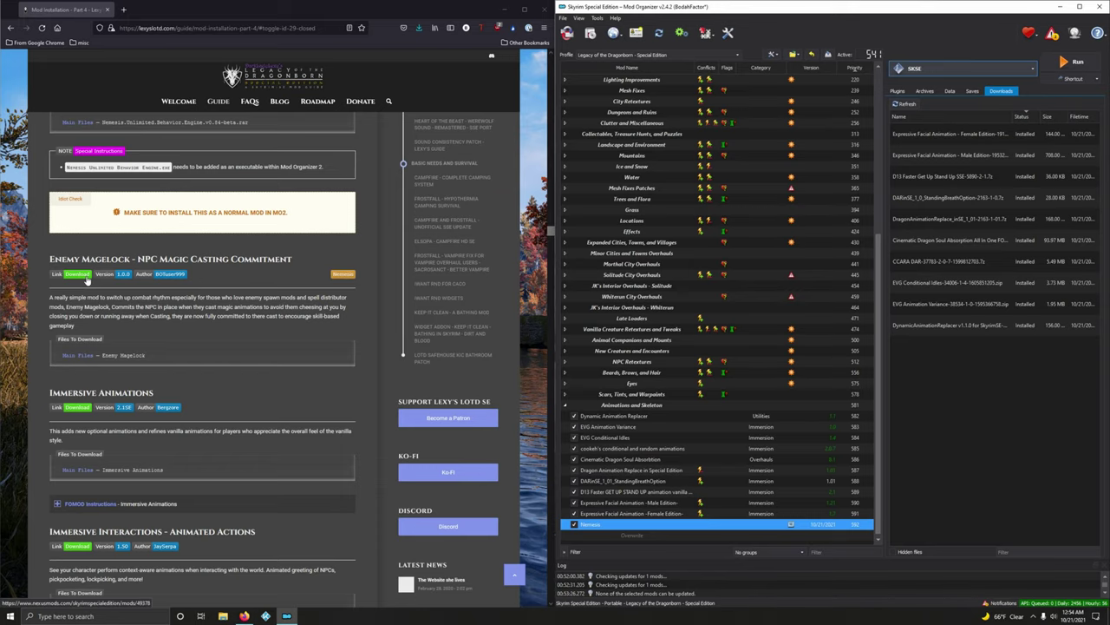
pyautogui.click(77, 274)
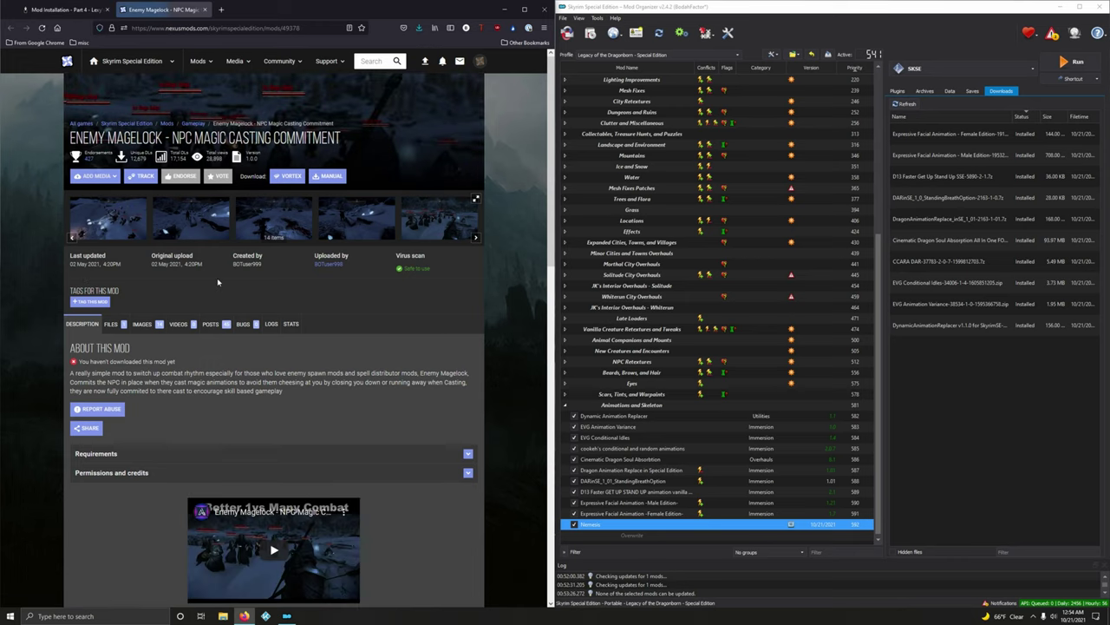
pyautogui.click(111, 324)
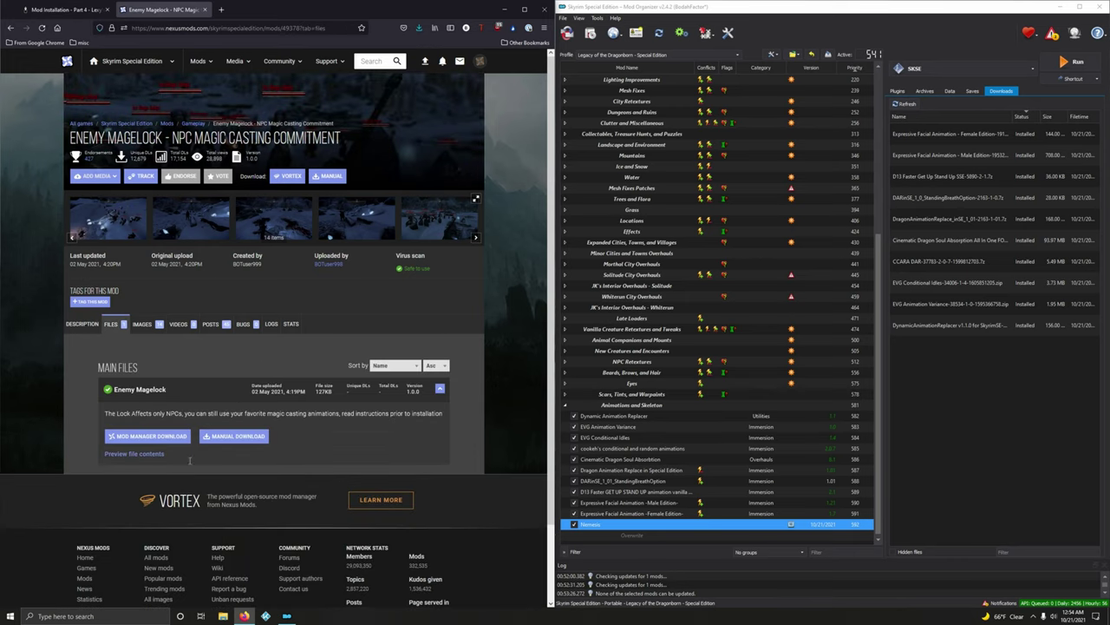
pyautogui.click(147, 435)
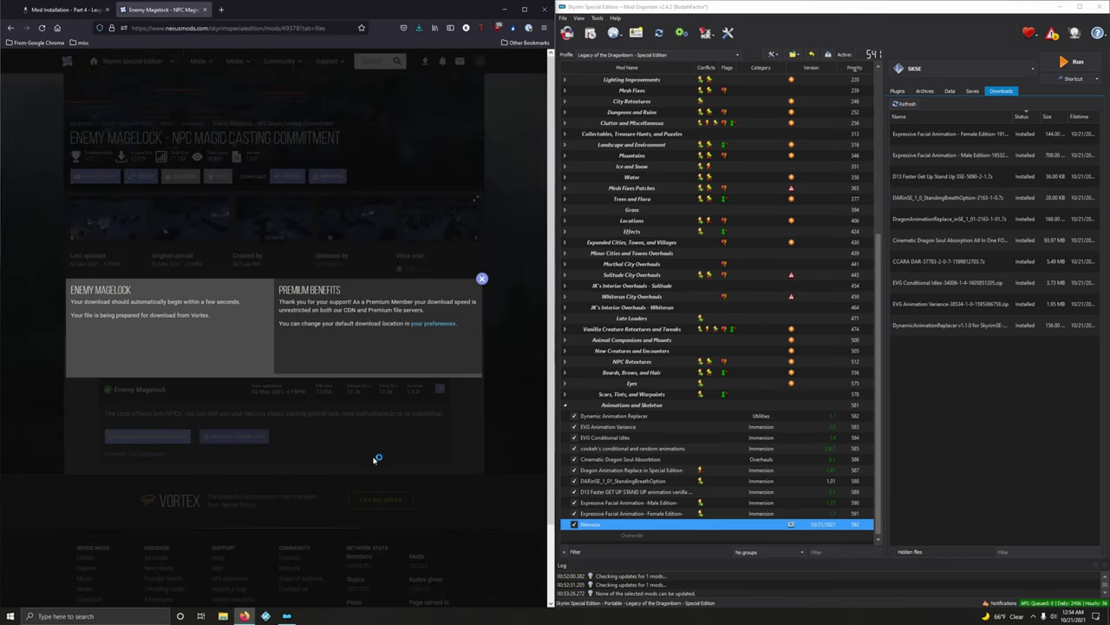
# Look through the first preview images of the Enemy Magelock mod and close its Nexus page
pyautogui.click(481, 279)
pyautogui.click(144, 223)
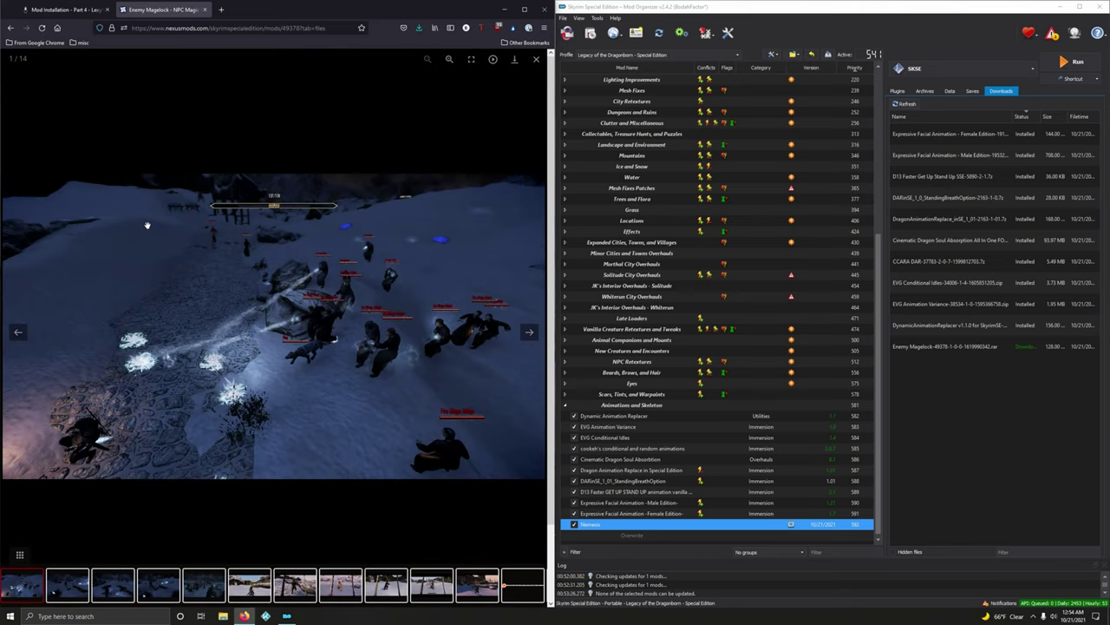
pyautogui.click(530, 338)
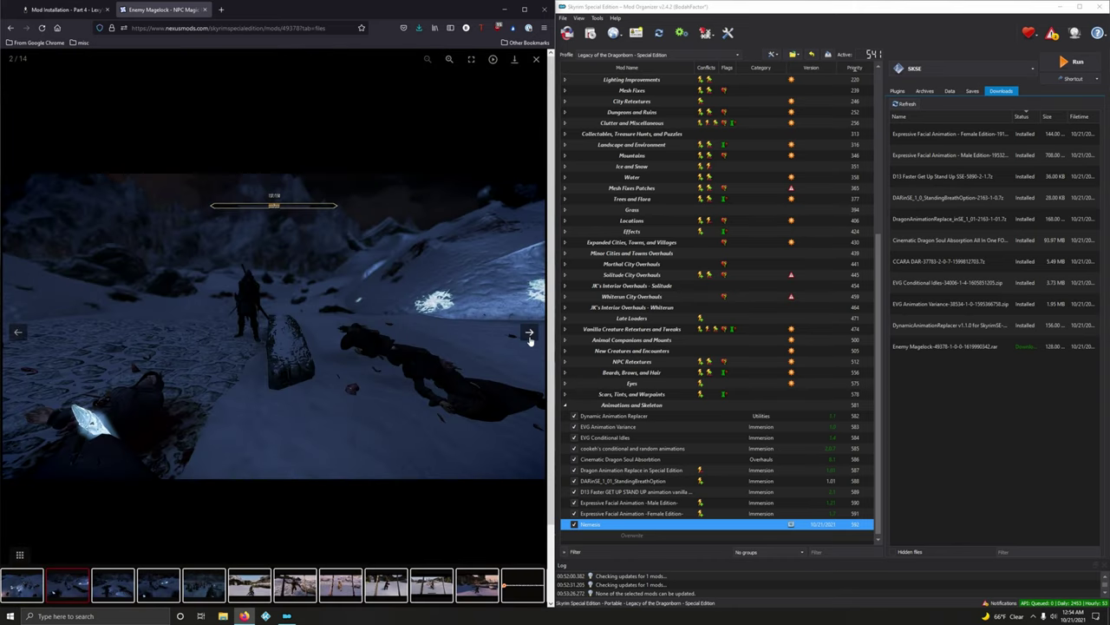
pyautogui.click(530, 337)
pyautogui.click(205, 10)
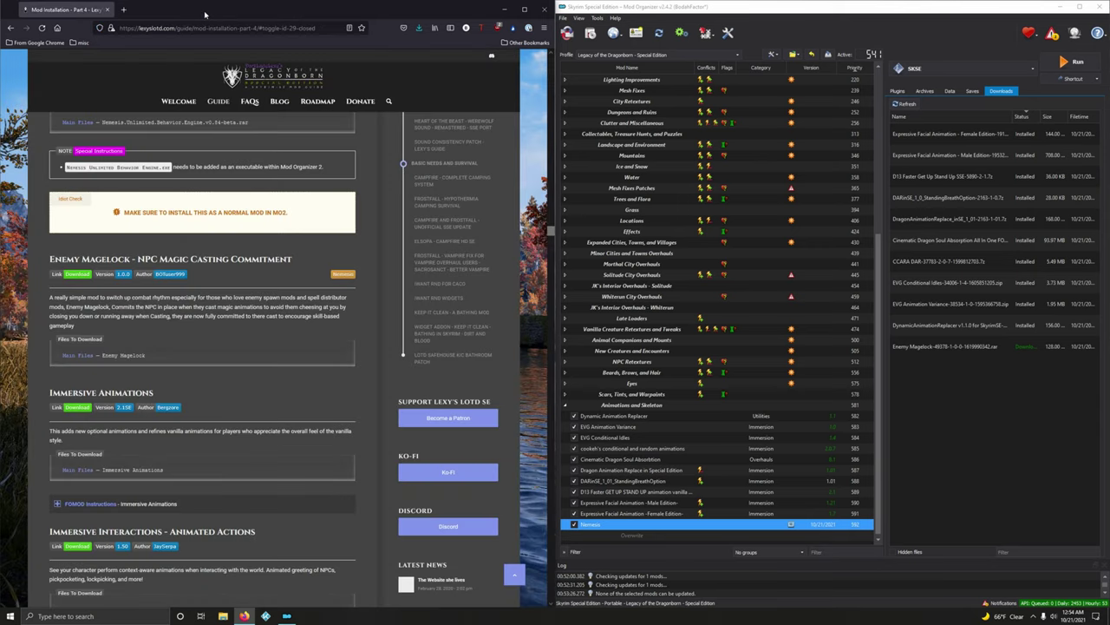
# Install the downloaded Enemy Magelock archive under its suggested name, Enemy Magelock - NPC Magic Casting Commitment, and enable the mod
pyautogui.doubleClick(943, 347)
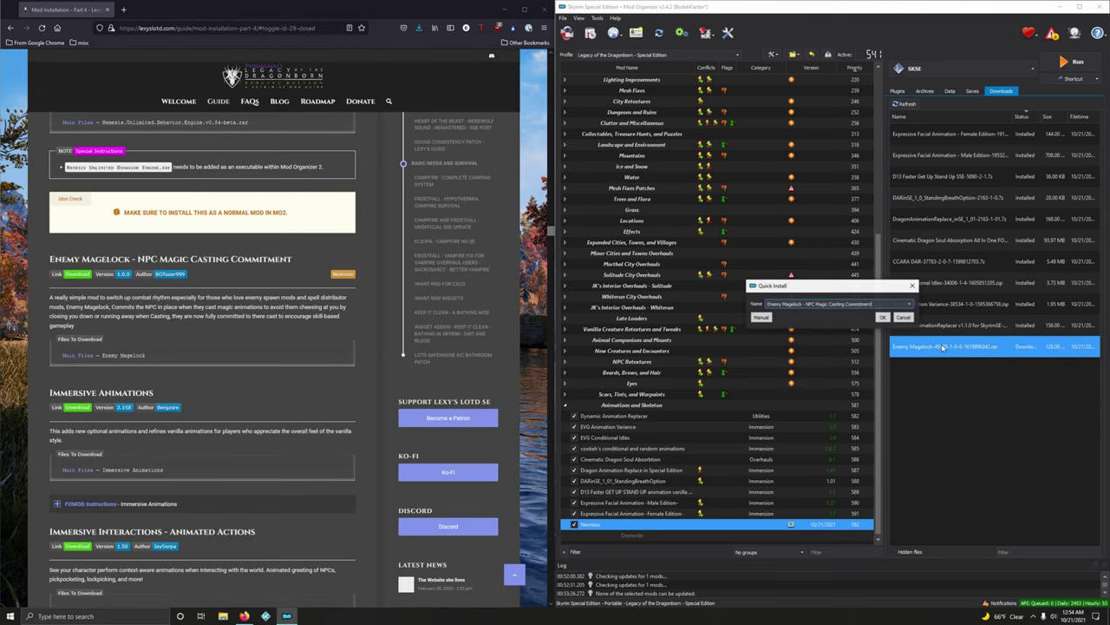
pyautogui.press('Return')
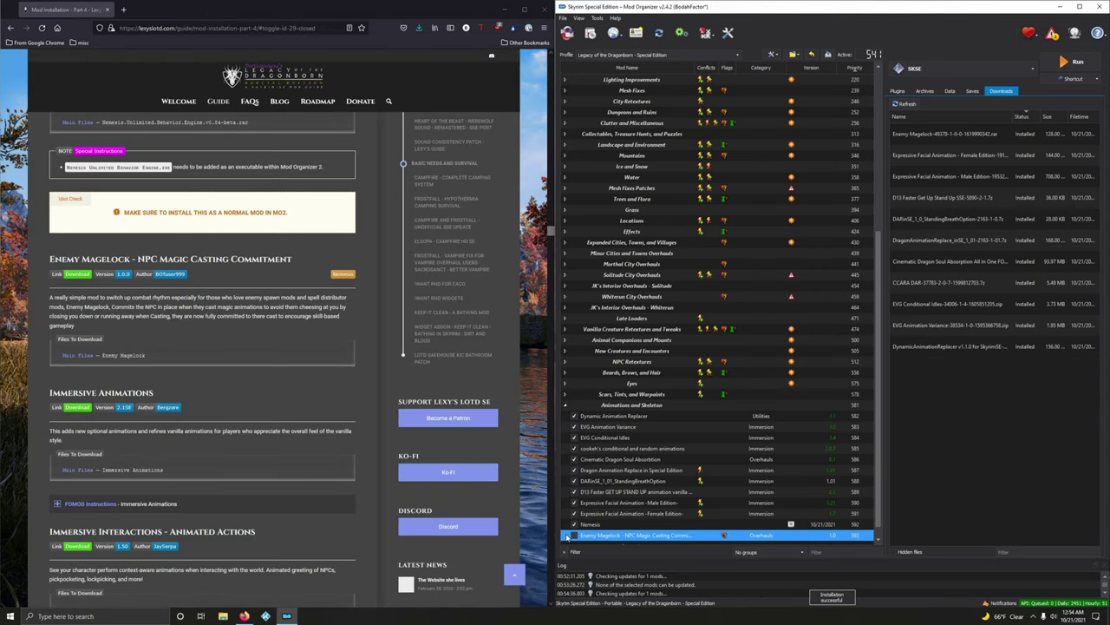
pyautogui.scroll(-1, 725, 508)
# Download the Immersive Animations main file to the mod manager from the Nexus page linked in the guide, and close that page
pyautogui.scroll(-3, 378, 416)
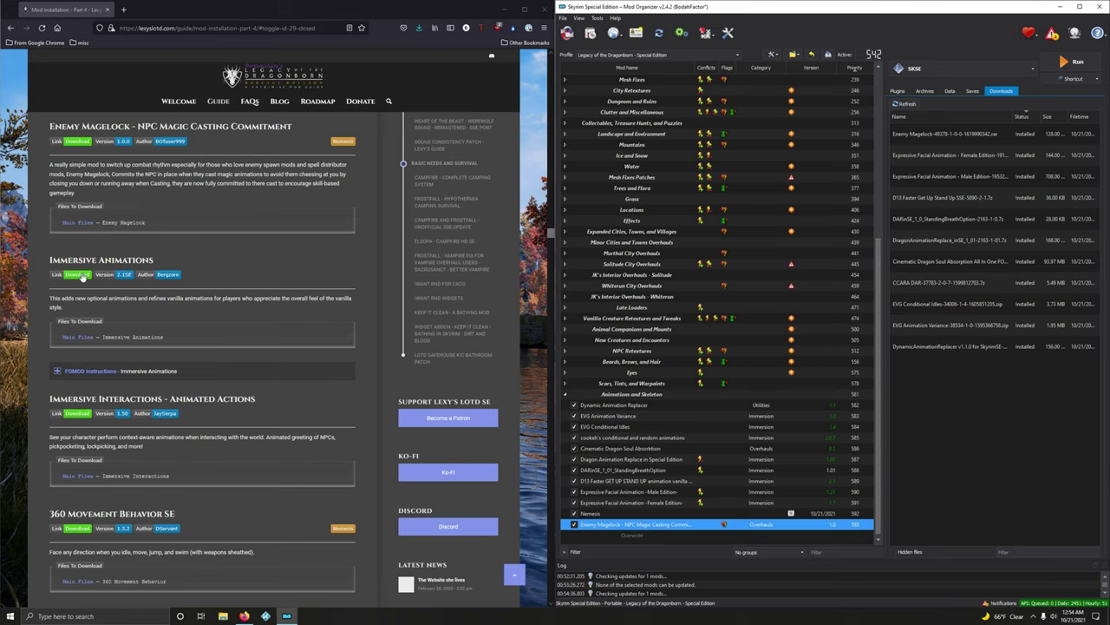
pyautogui.click(81, 276)
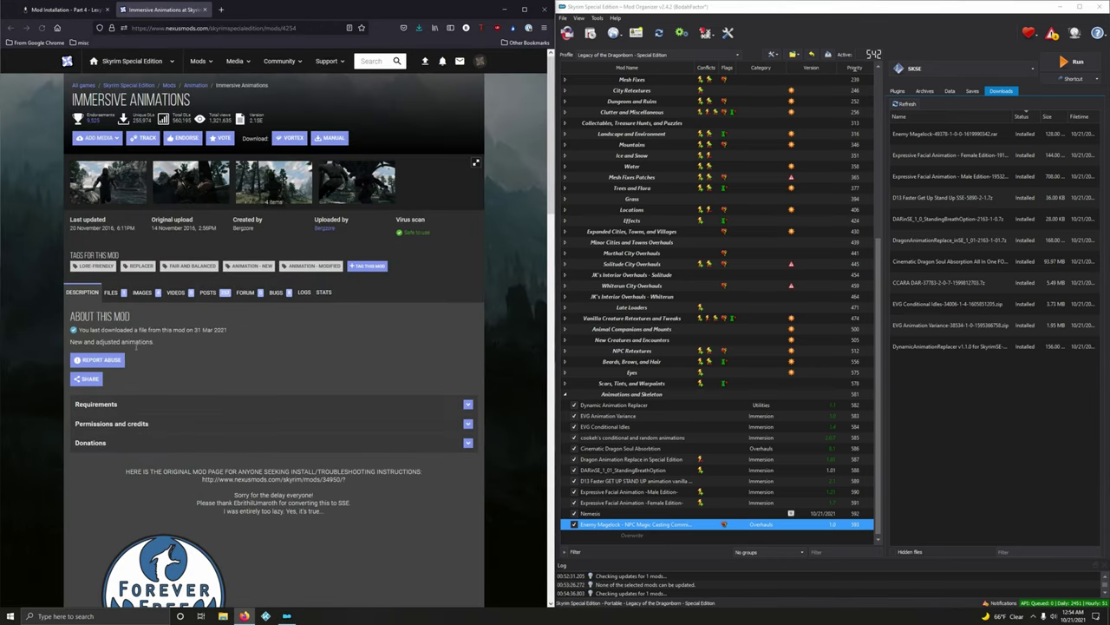
pyautogui.click(147, 421)
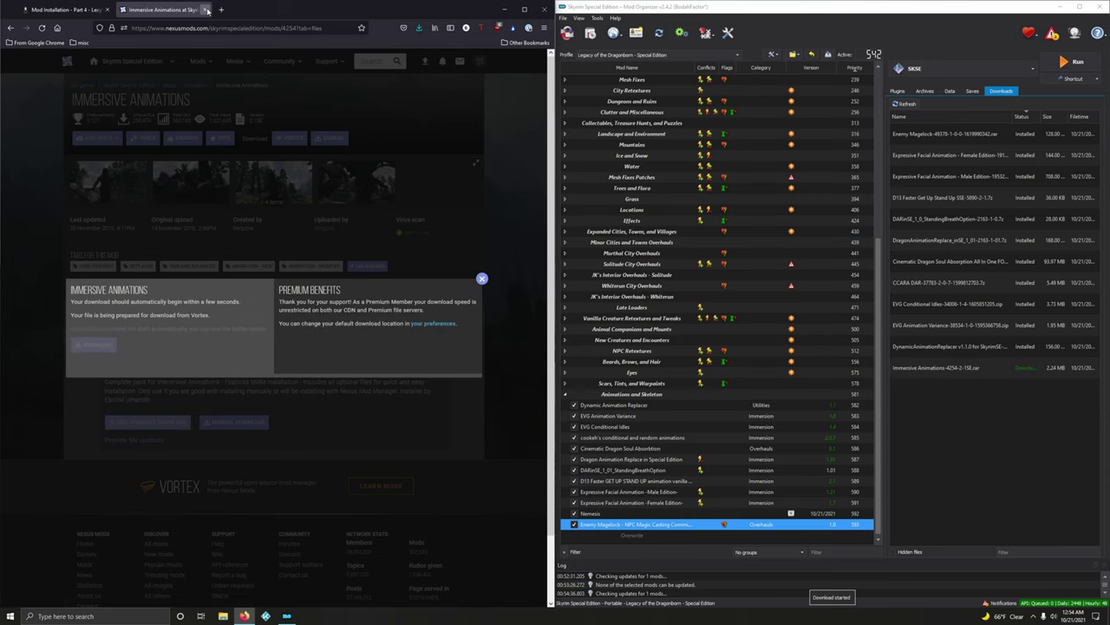
pyautogui.click(204, 9)
# Start installing the Immersive Animations archive, expand the guide's FOMOD instructions for it, and enlarge the installer window to show every option
pyautogui.doubleClick(972, 372)
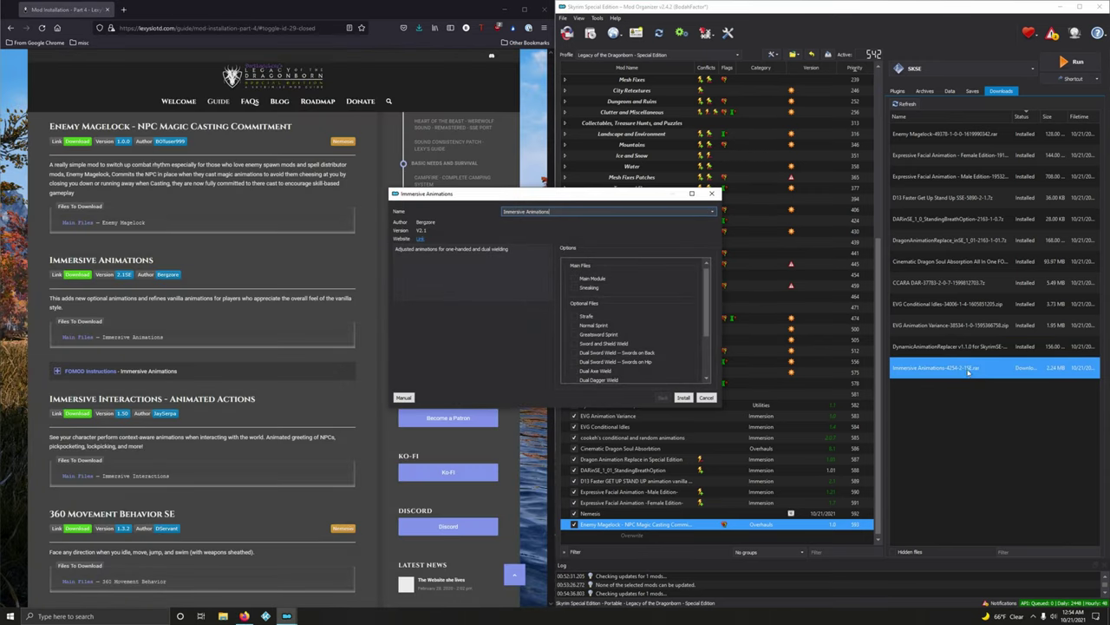
pyautogui.moveTo(653, 203); pyautogui.dragTo(872, 200)
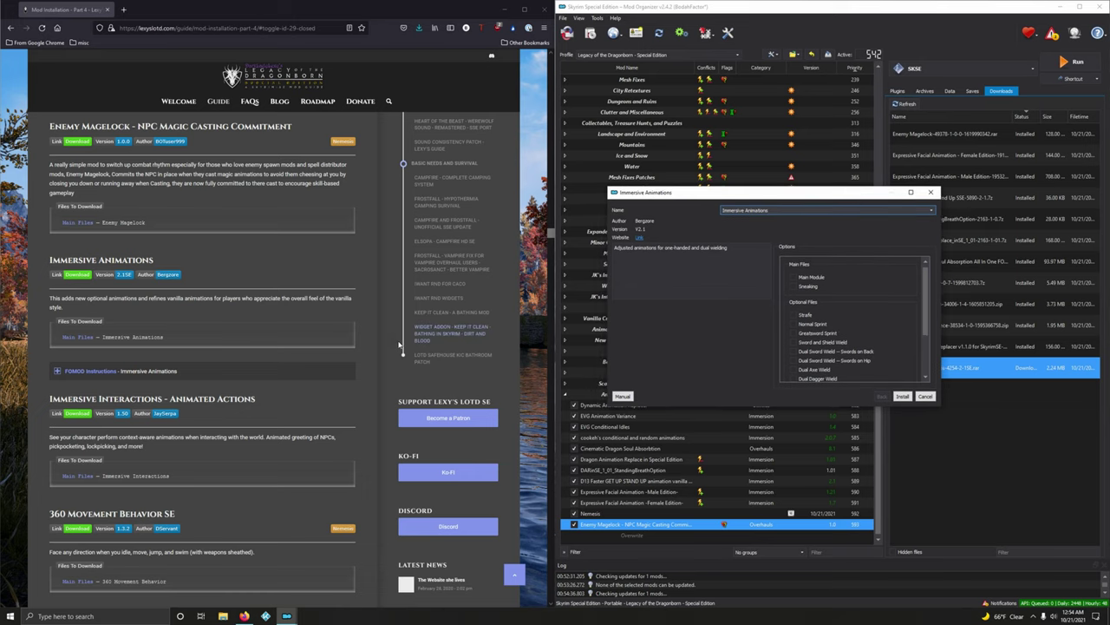
pyautogui.click(263, 371)
pyautogui.scroll(-3, 263, 374)
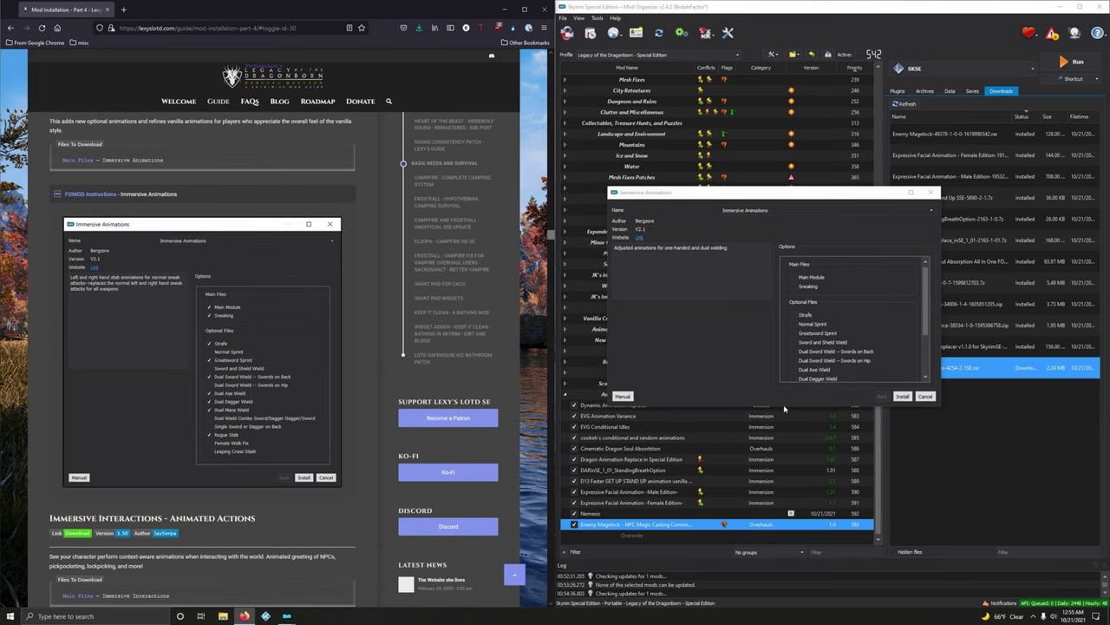
pyautogui.moveTo(784, 404); pyautogui.dragTo(790, 525)
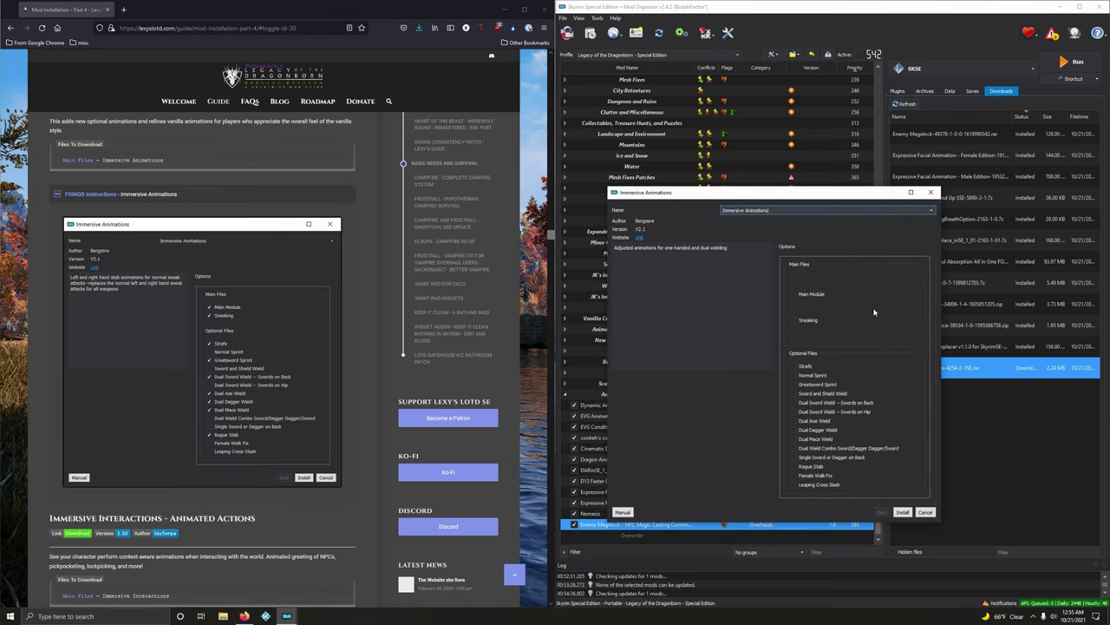
# Select Main Module, Sneaking, Strafe, Greatsword Sprint, Dual Sword Wield – Swords on Back, Dual Axe, Dagger and Mace Wield, and Rogue Stab in the Immersive Animations installer
pyautogui.click(816, 295)
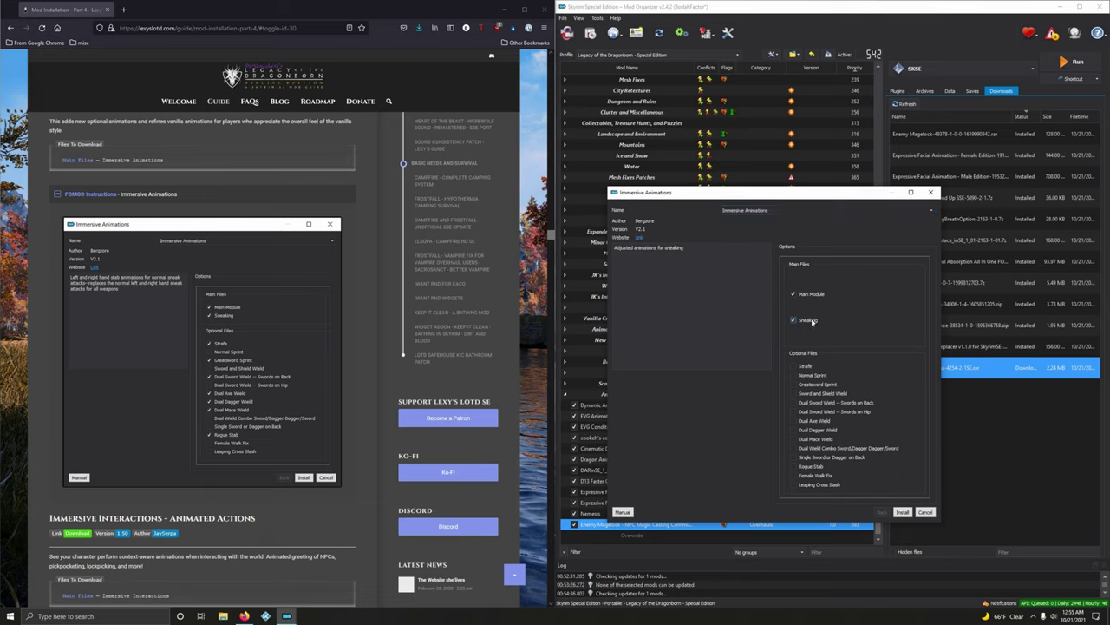
pyautogui.click(831, 386)
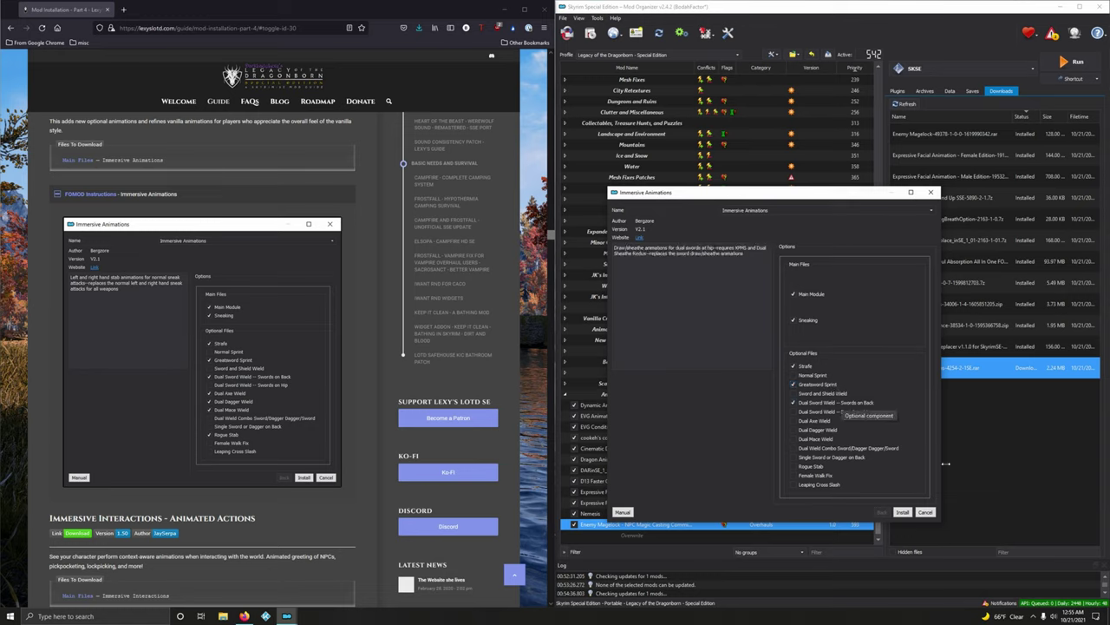
pyautogui.click(818, 421)
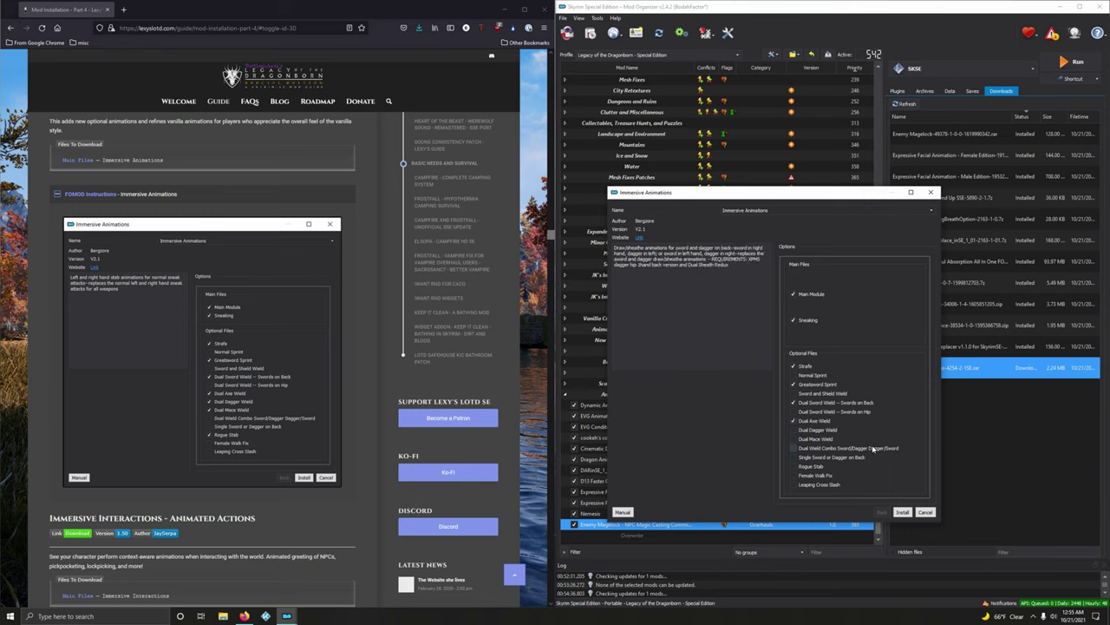
pyautogui.click(819, 429)
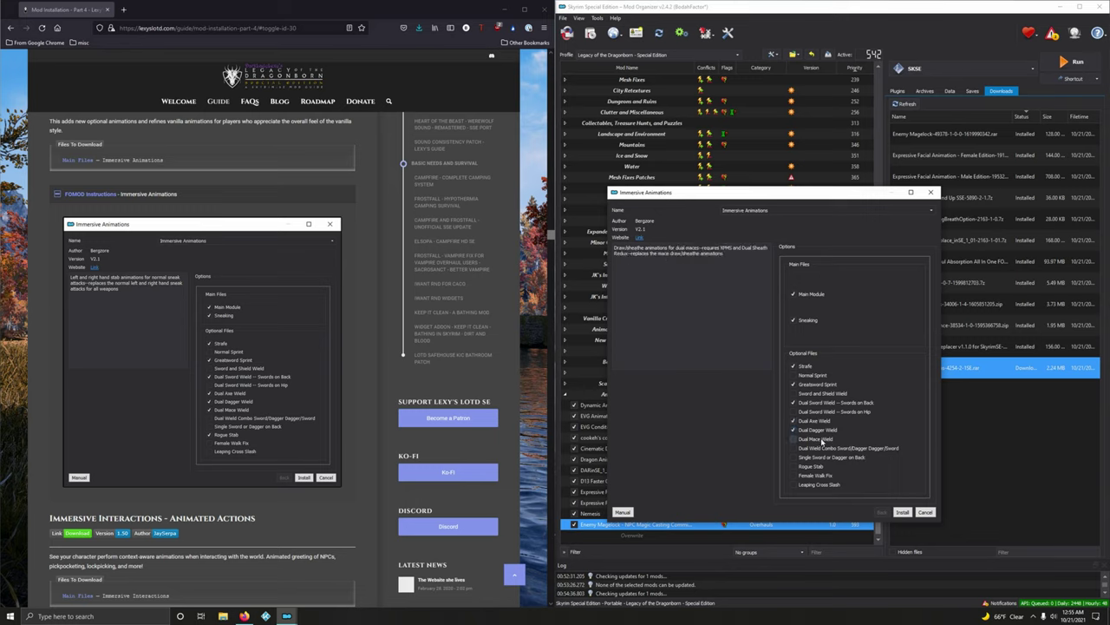
pyautogui.click(820, 439)
pyautogui.click(812, 466)
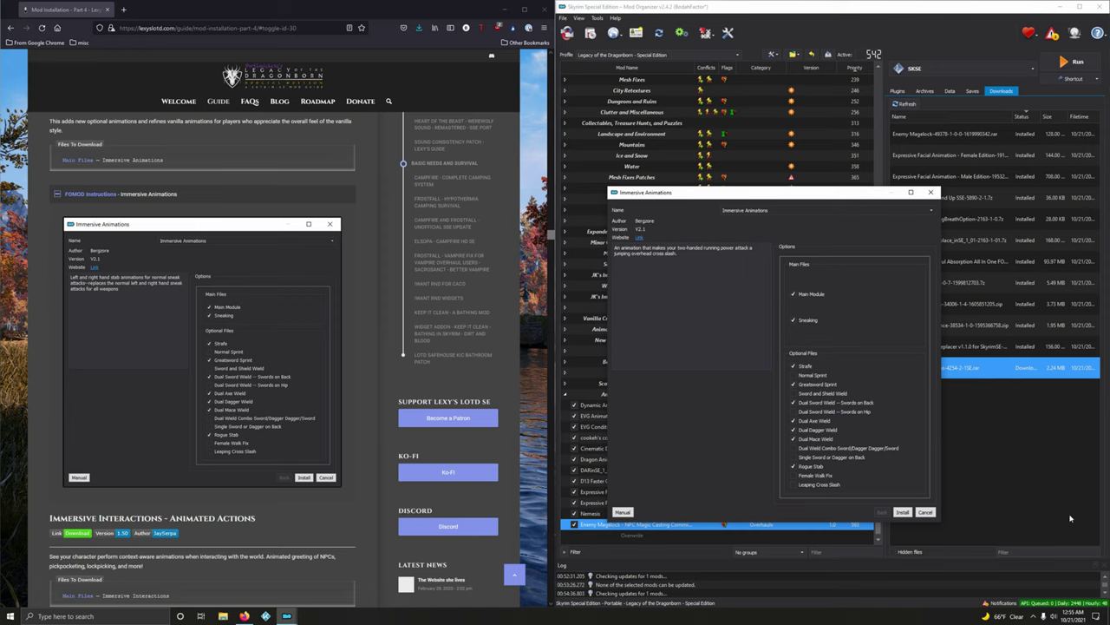
# Install Immersive Animations with the selected options, collapse its FOMOD instructions in the guide, and enable the mod
pyautogui.click(903, 512)
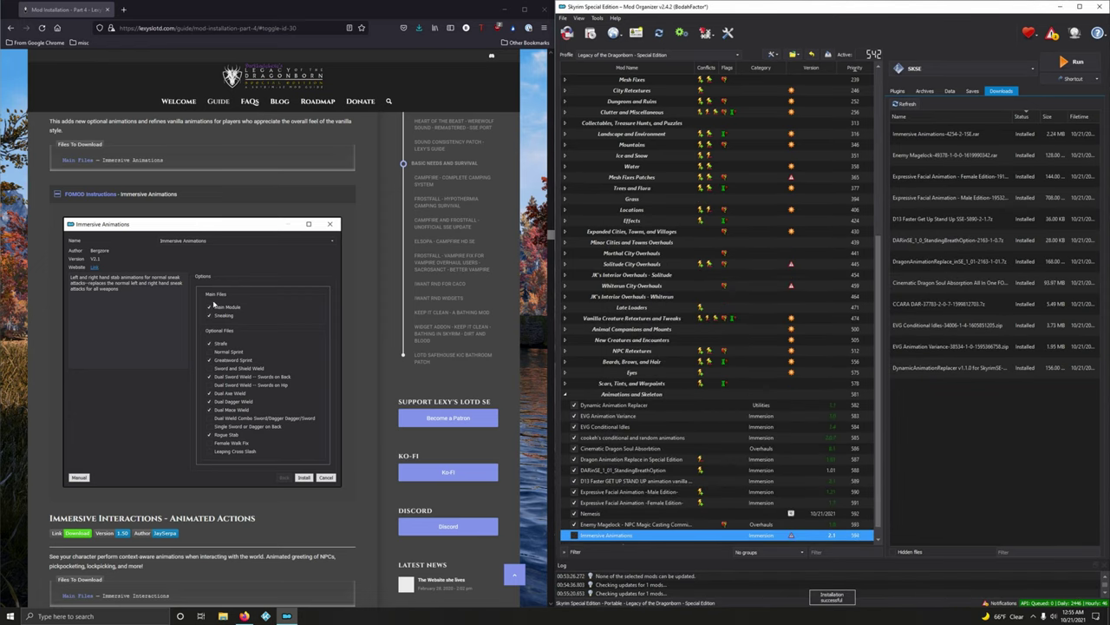
pyautogui.click(147, 200)
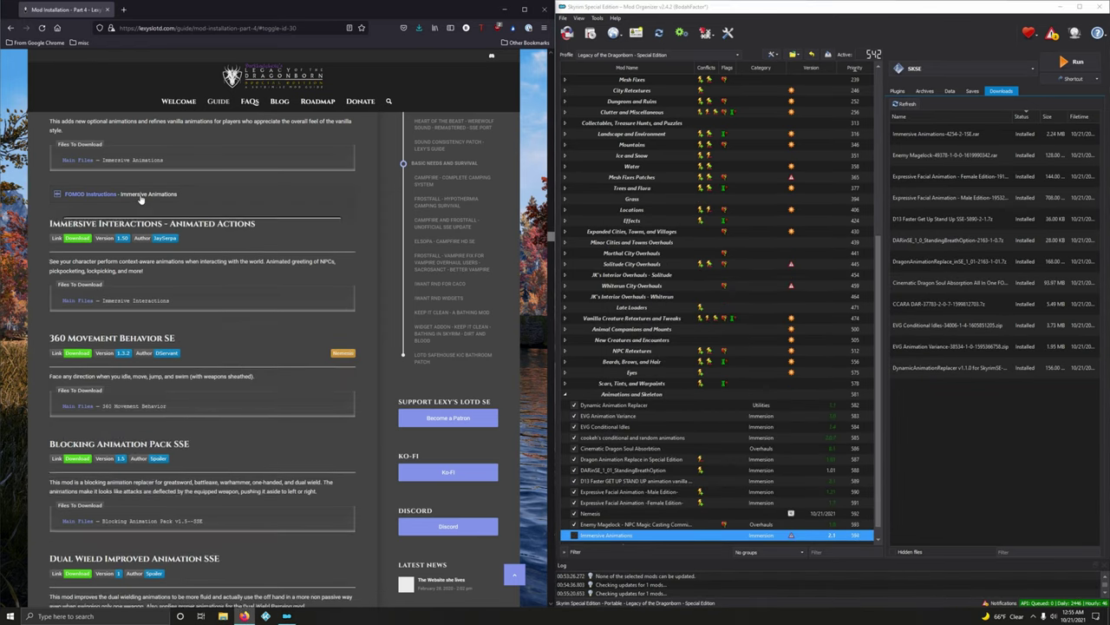
pyautogui.click(574, 535)
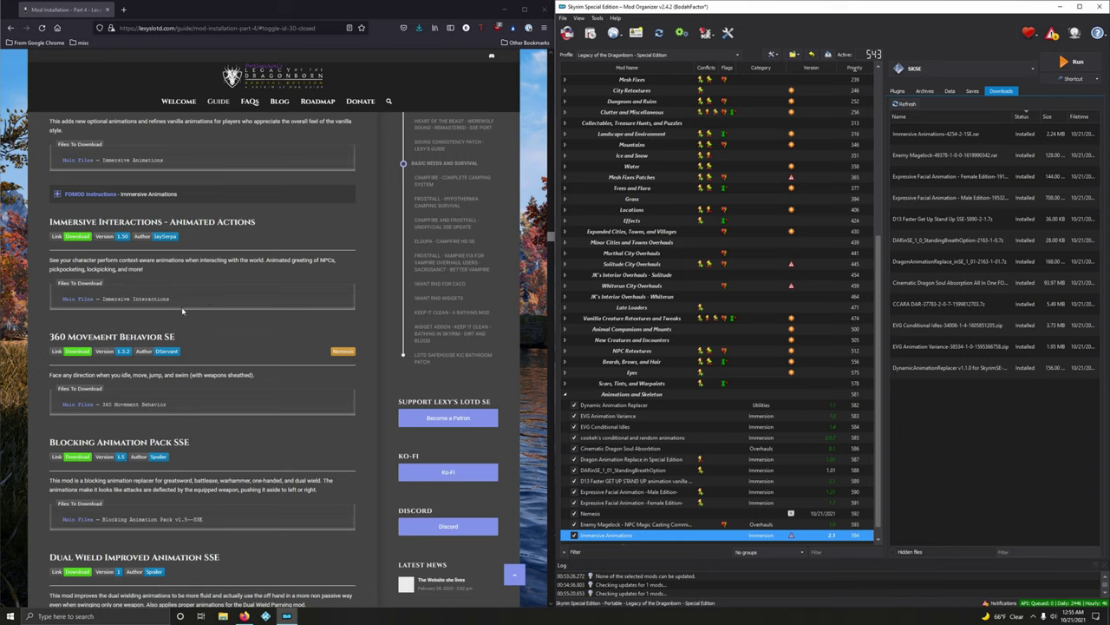
# Download the Immersive Interactions main file to the mod manager from its Nexus page, accepting the mod requirements, and close the page
pyautogui.click(85, 236)
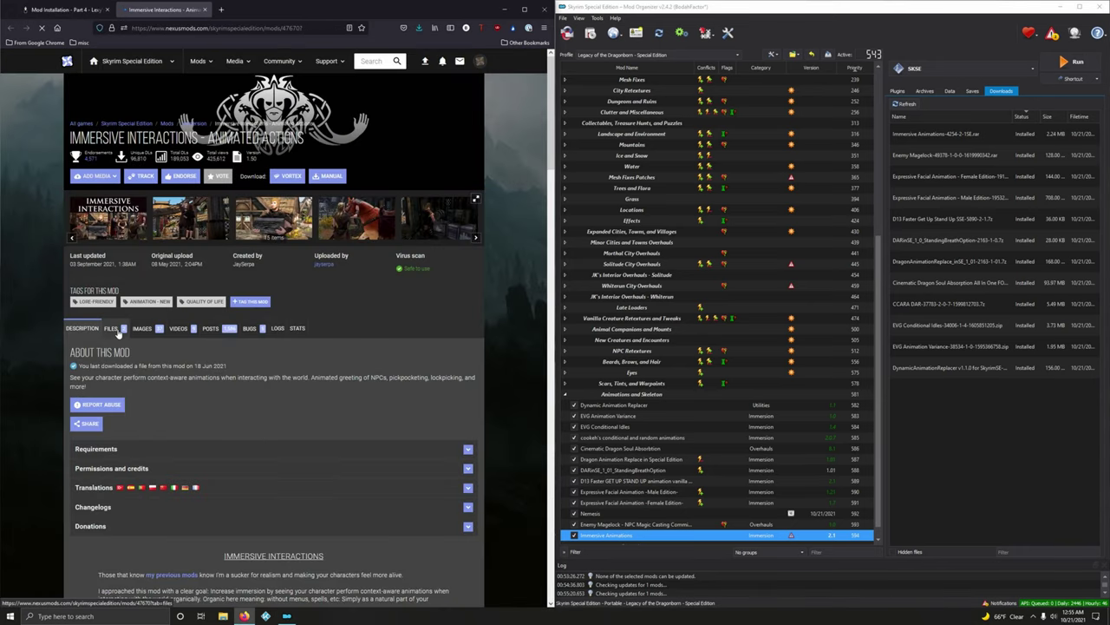
pyautogui.click(115, 332)
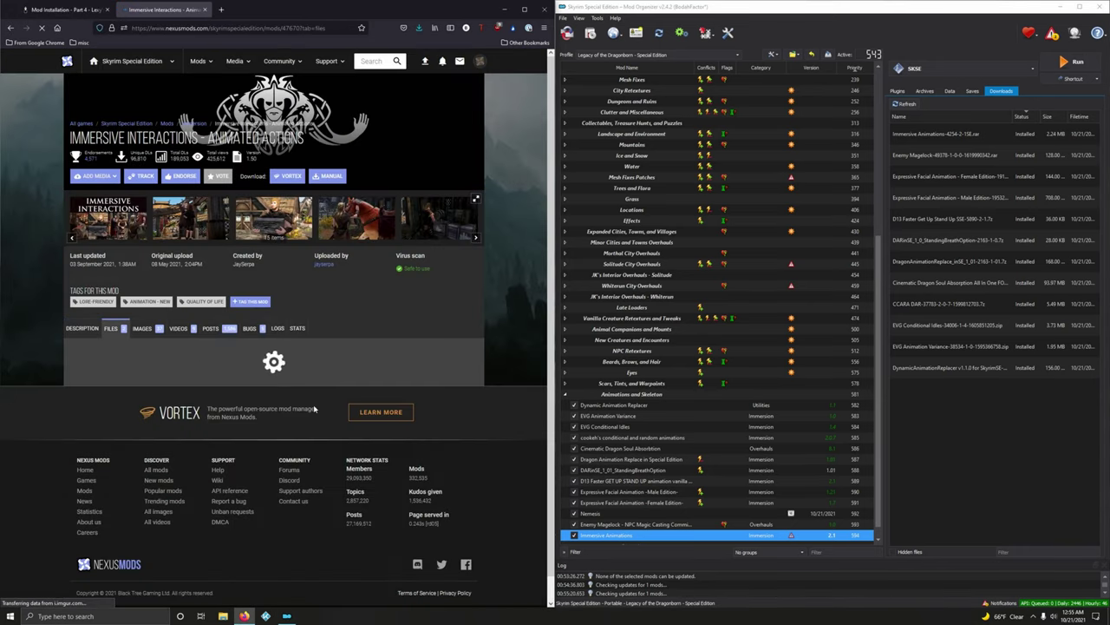
pyautogui.scroll(-1, 171, 394)
pyautogui.click(167, 384)
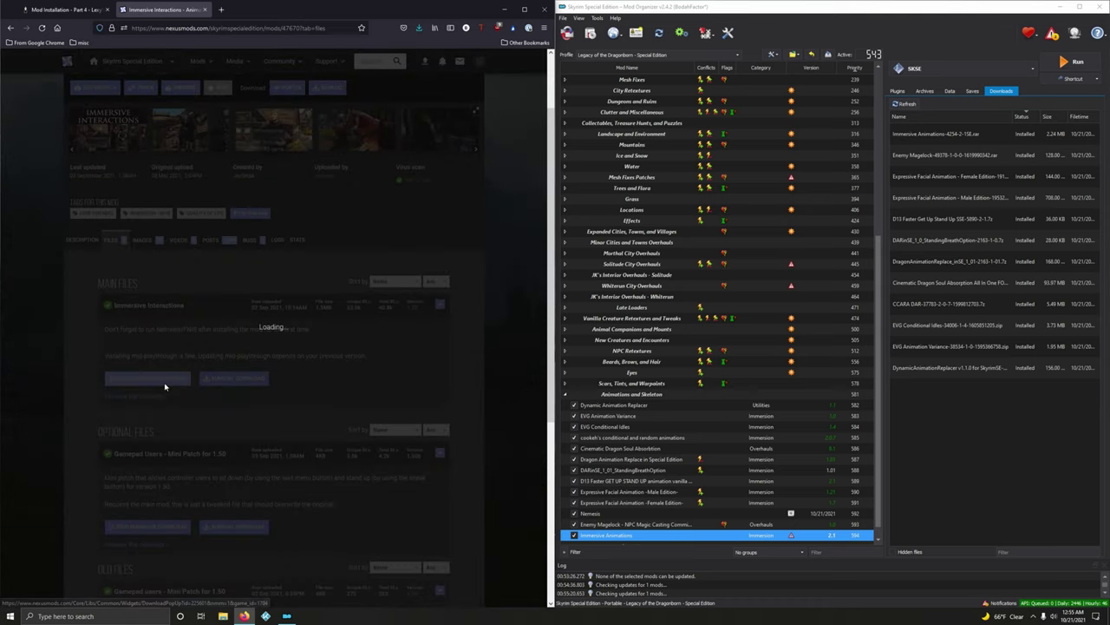
pyautogui.click(107, 251)
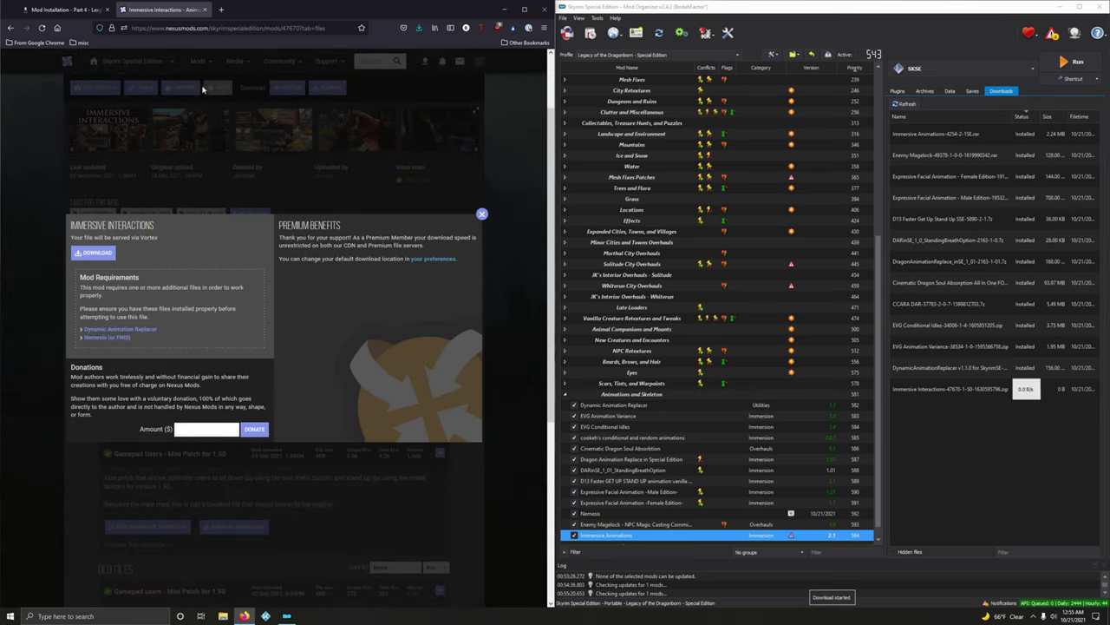
pyautogui.click(205, 10)
# Install the downloaded Immersive Interactions archive as Immersive Interactions - Animated Actions and enable the mod
pyautogui.doubleClick(945, 389)
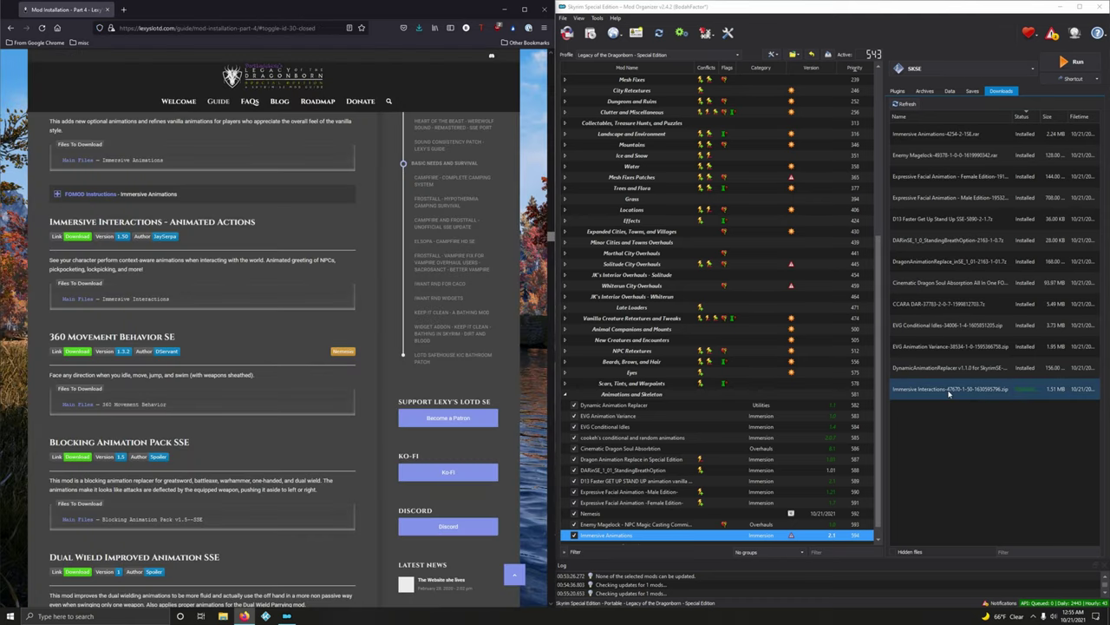
pyautogui.click(882, 317)
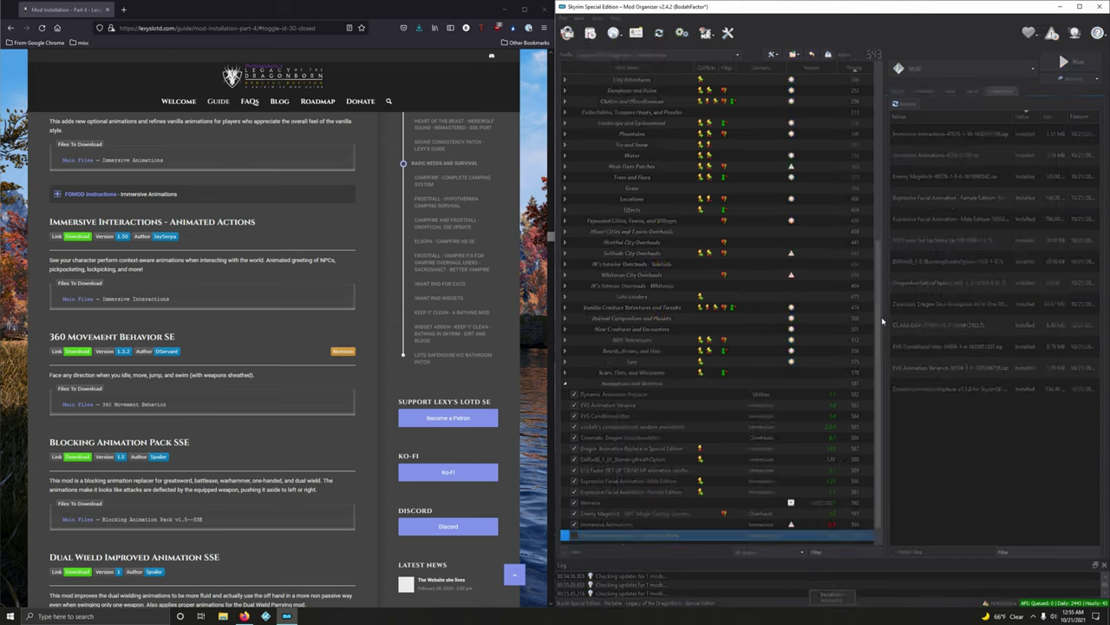
pyautogui.click(573, 524)
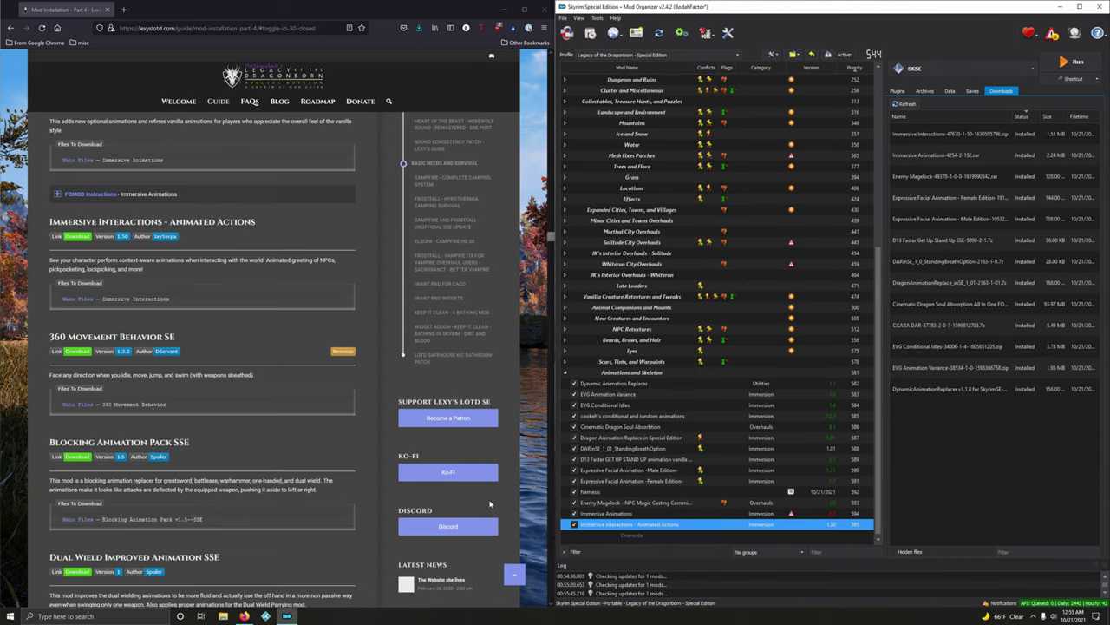
# Download the 360 Movement Behavior main file to the mod manager from the Nexus page linked in the guide, and close that page
pyautogui.scroll(-2, 299, 442)
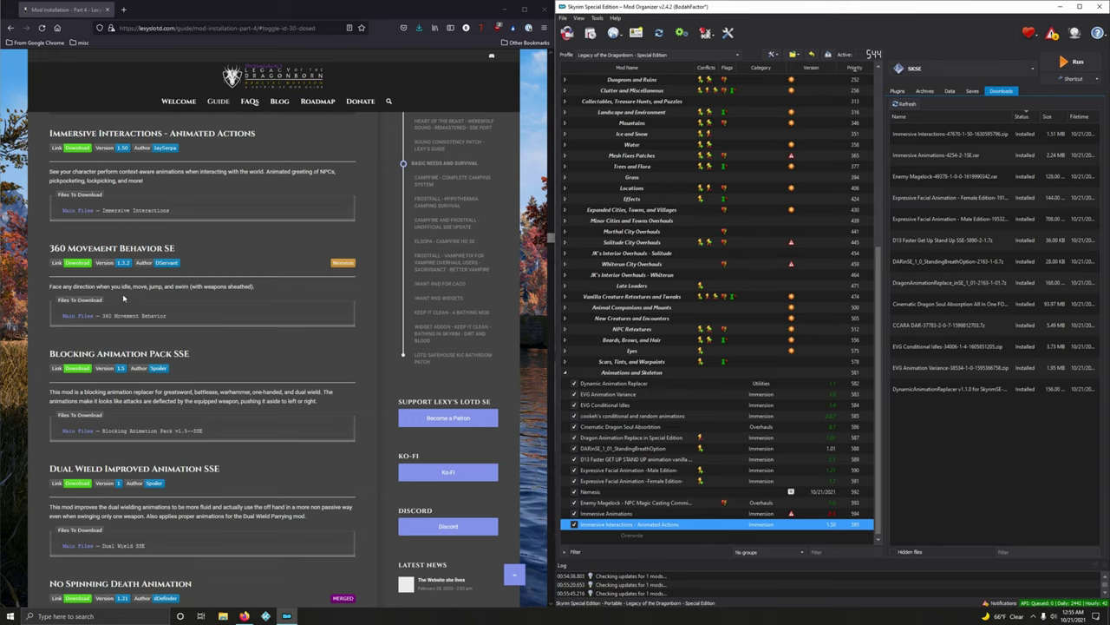
pyautogui.click(87, 264)
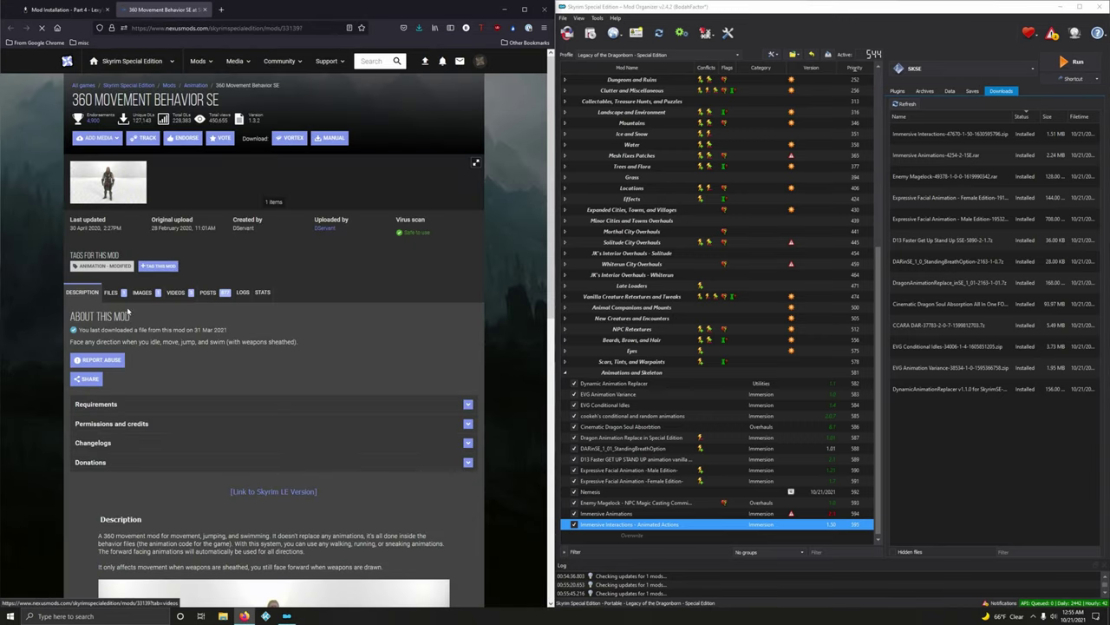
pyautogui.click(111, 292)
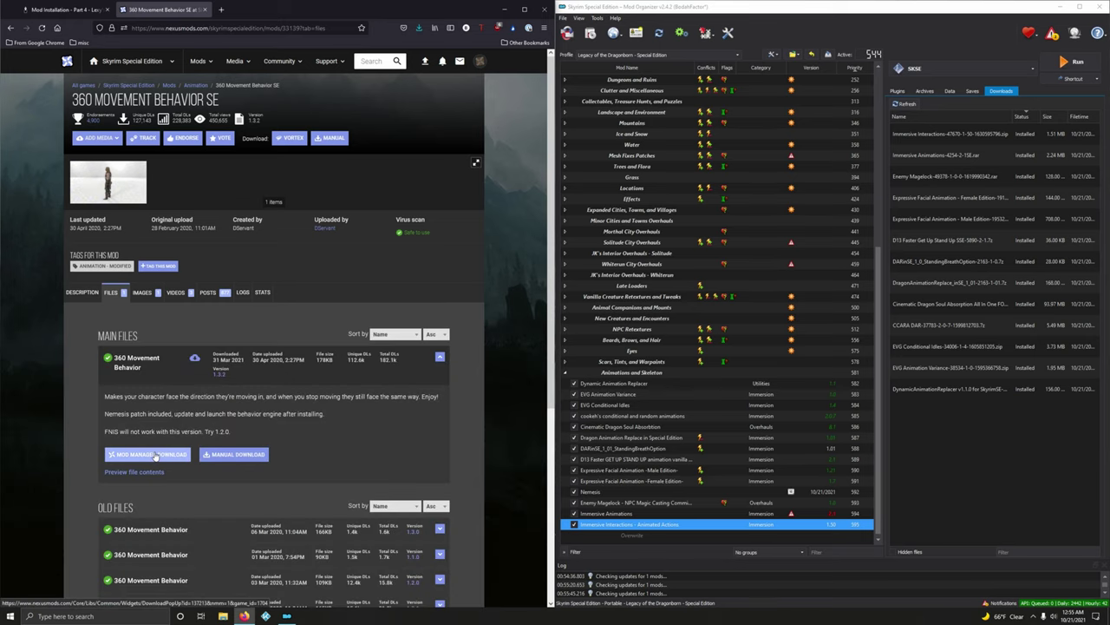
pyautogui.click(155, 456)
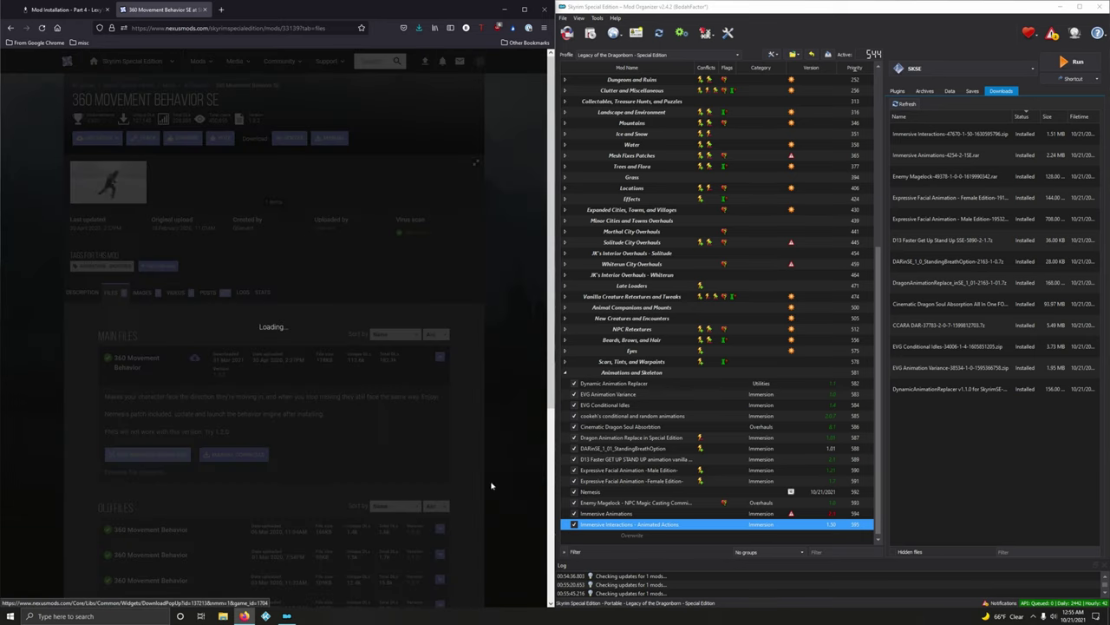
pyautogui.click(205, 10)
# Install the downloaded 360 Movement Behavior archive as 360 Movement Behavior SE and enable the mod
pyautogui.click(931, 417)
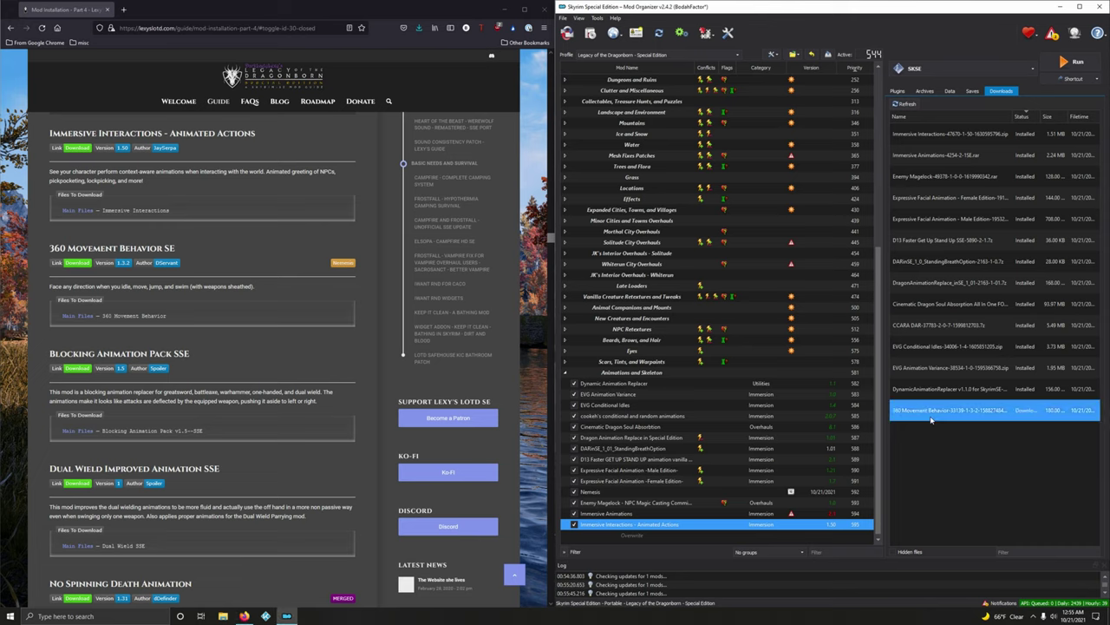
pyautogui.doubleClick(931, 419)
pyautogui.click(876, 326)
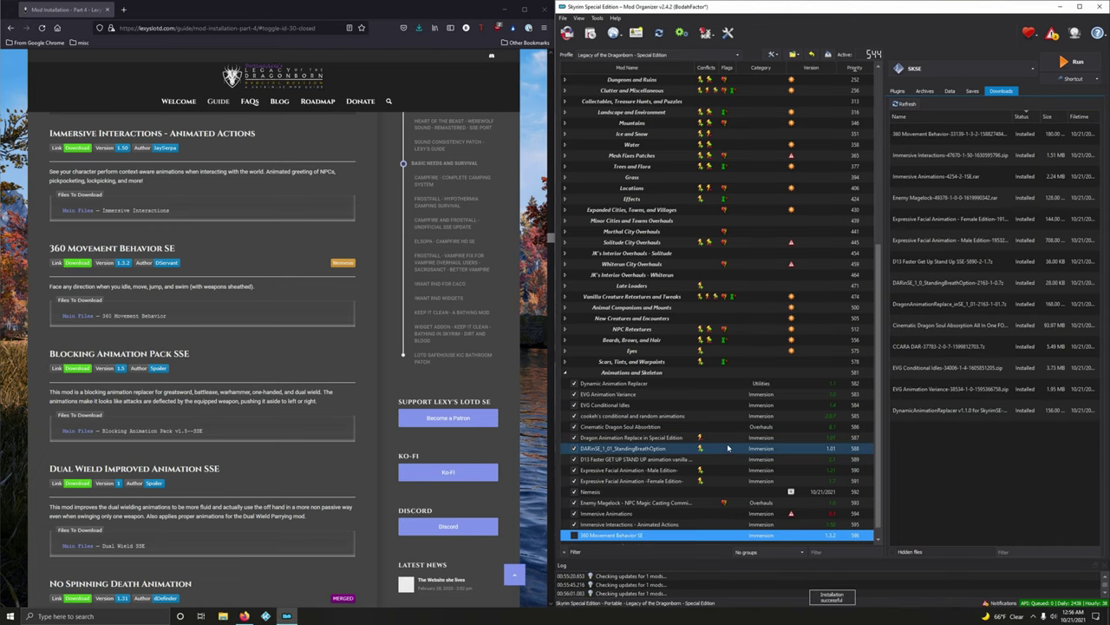
pyautogui.click(574, 524)
# Download the Blocking Animation Pack v1.5--SSE main file to the mod manager from the Nexus page linked in the guide, and close that page
pyautogui.scroll(-1, 270, 354)
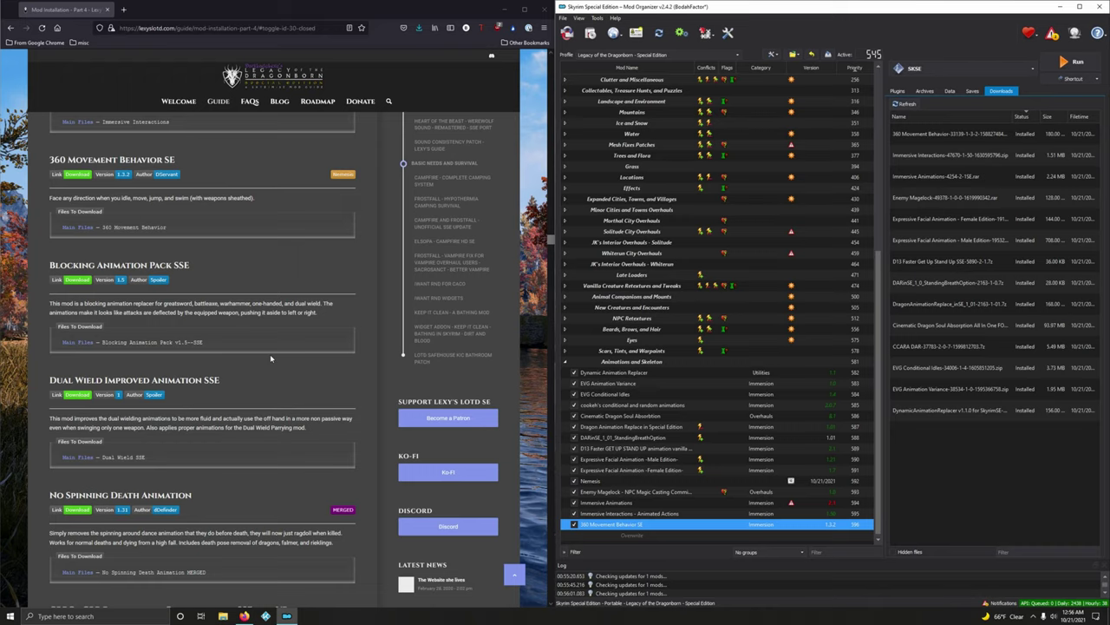
pyautogui.click(75, 281)
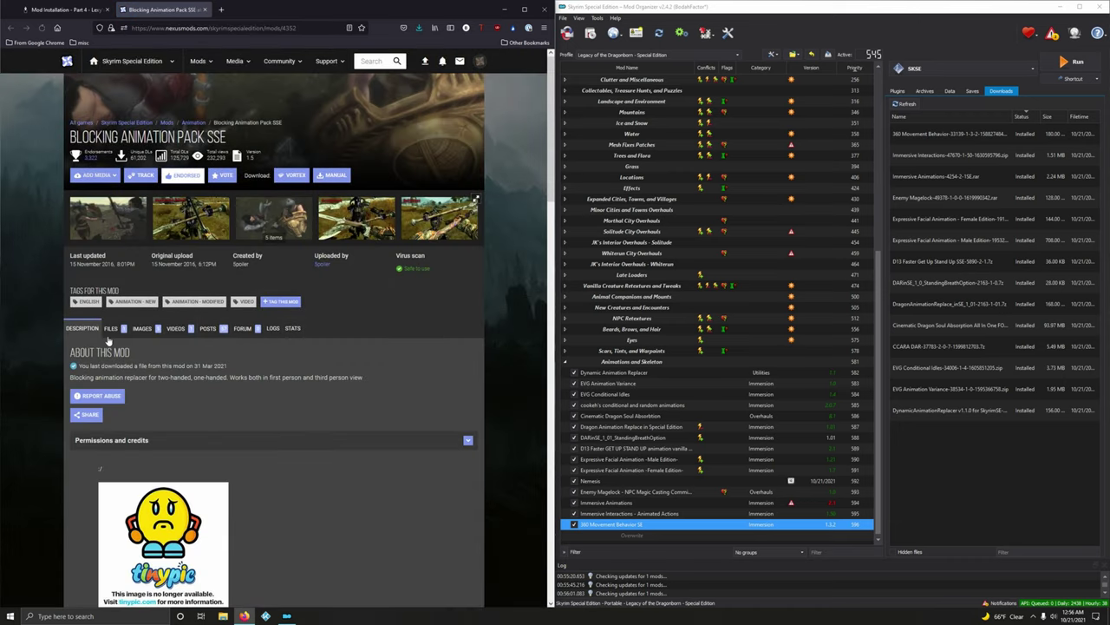
pyautogui.click(113, 330)
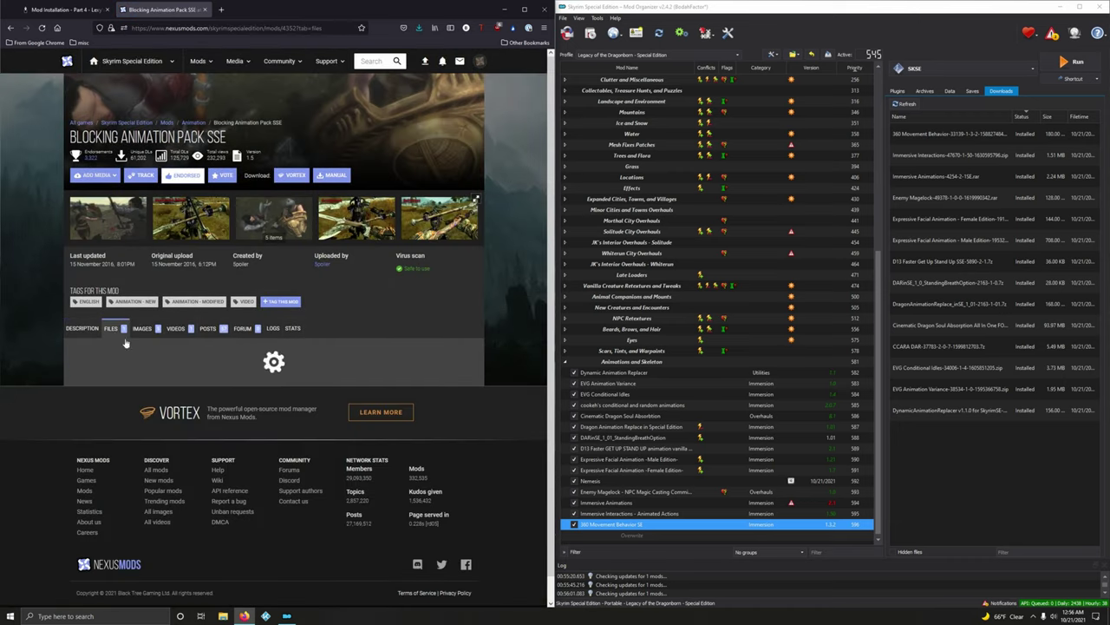
pyautogui.click(160, 457)
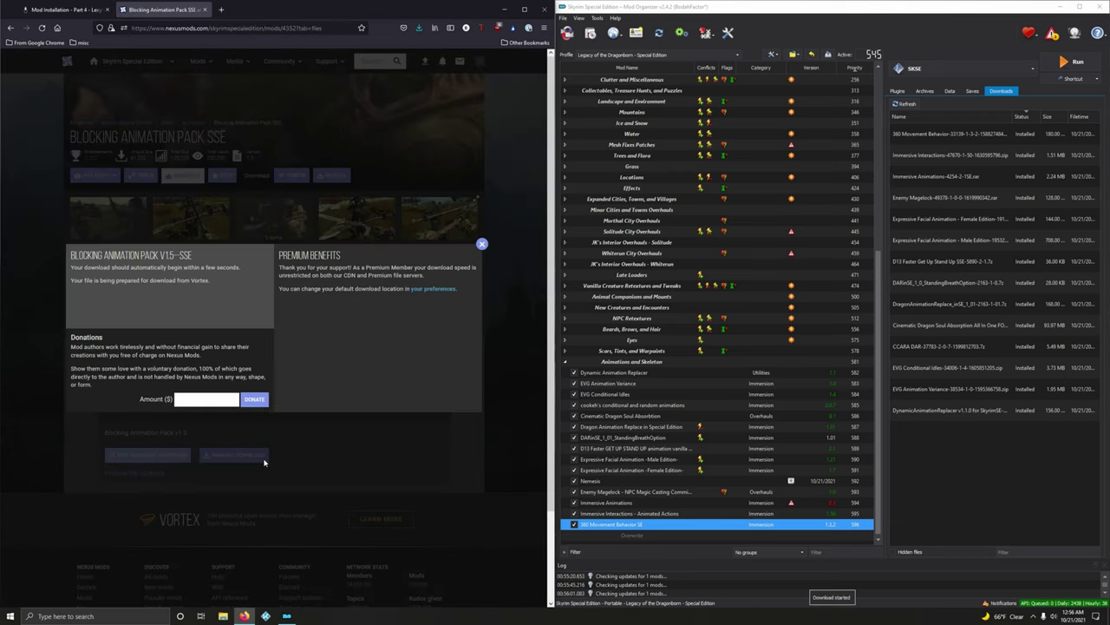
pyautogui.click(204, 10)
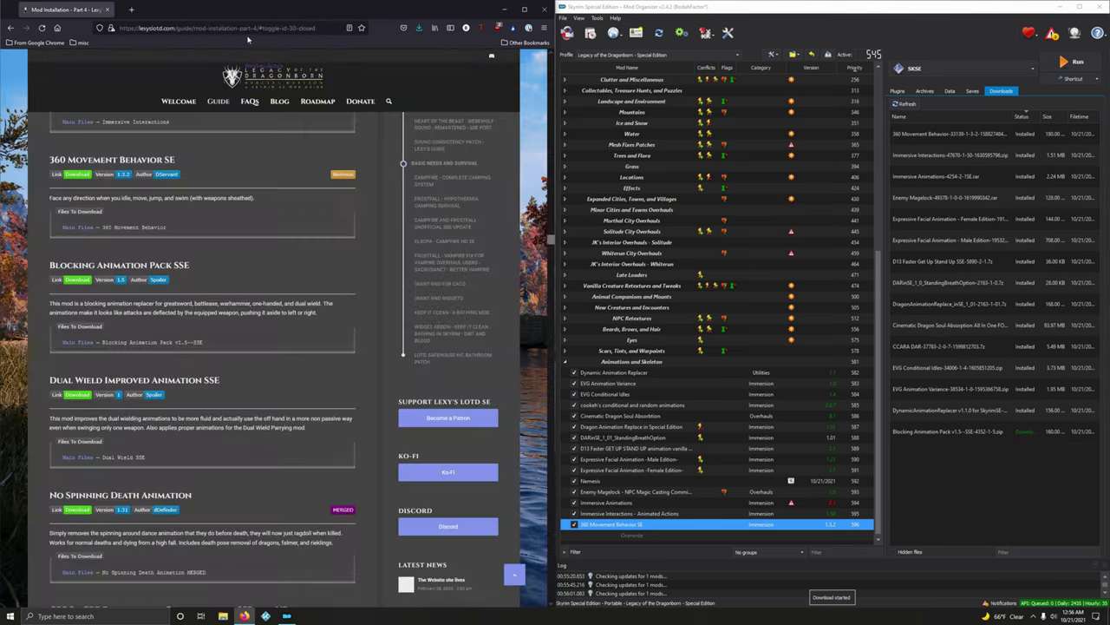
# Install the downloaded Blocking Animation Pack archive as Blocking Animation Pack SSE and enable the mod
pyautogui.doubleClick(952, 435)
pyautogui.click(883, 319)
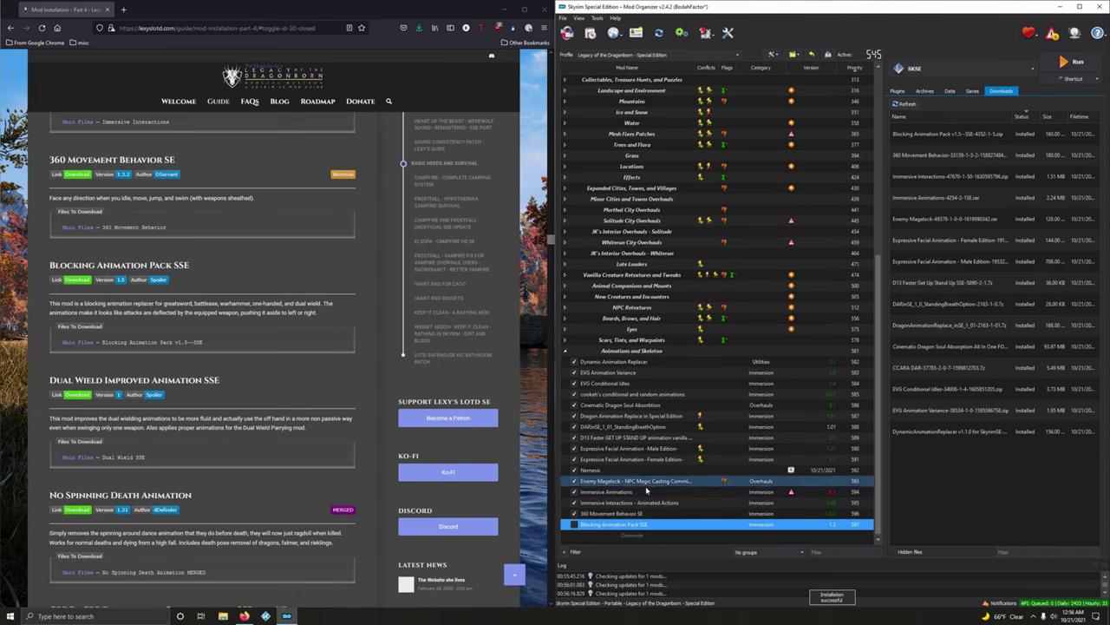
pyautogui.click(574, 524)
# Download the Dual Wield SSE main file to the mod manager from the Dual Wield Improved Animation SSE page, and close that page
pyautogui.scroll(-1, 286, 473)
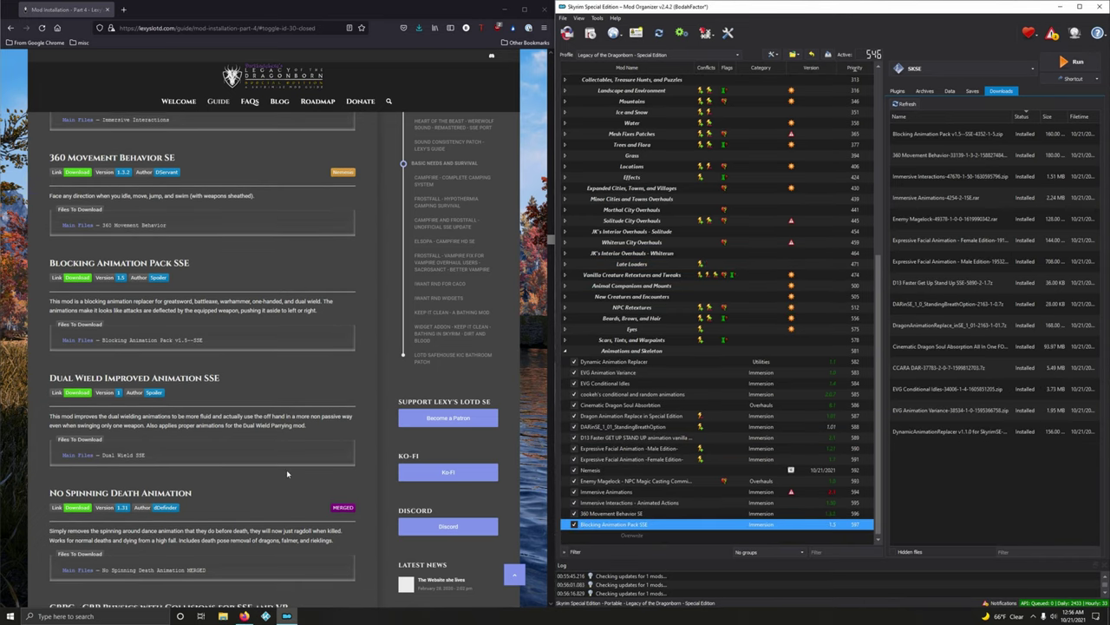
pyautogui.scroll(-2, 287, 473)
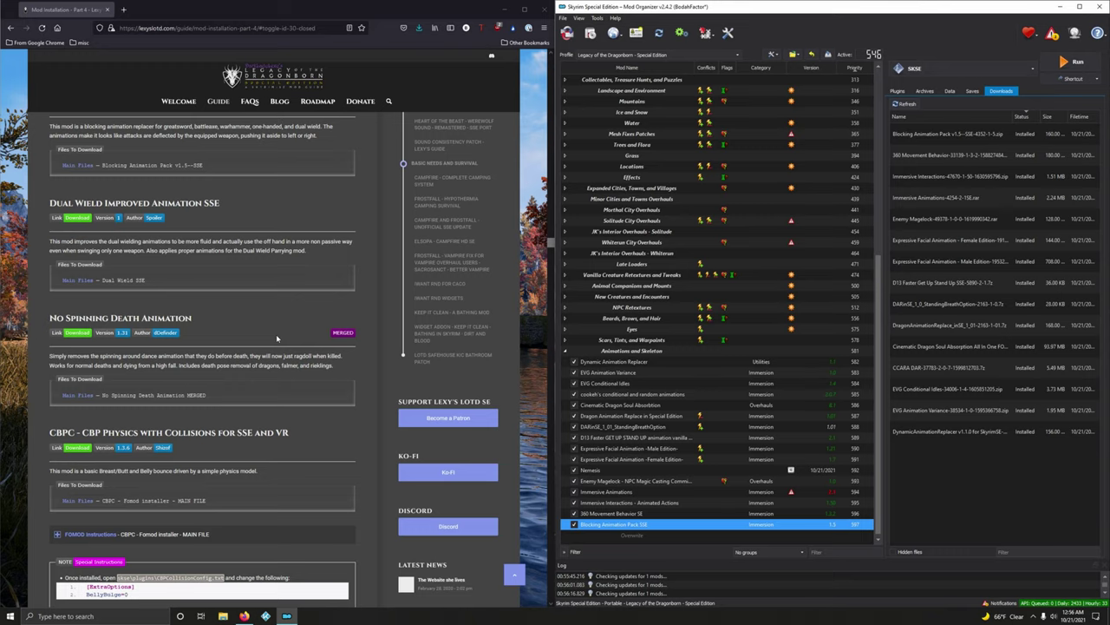
pyautogui.click(76, 217)
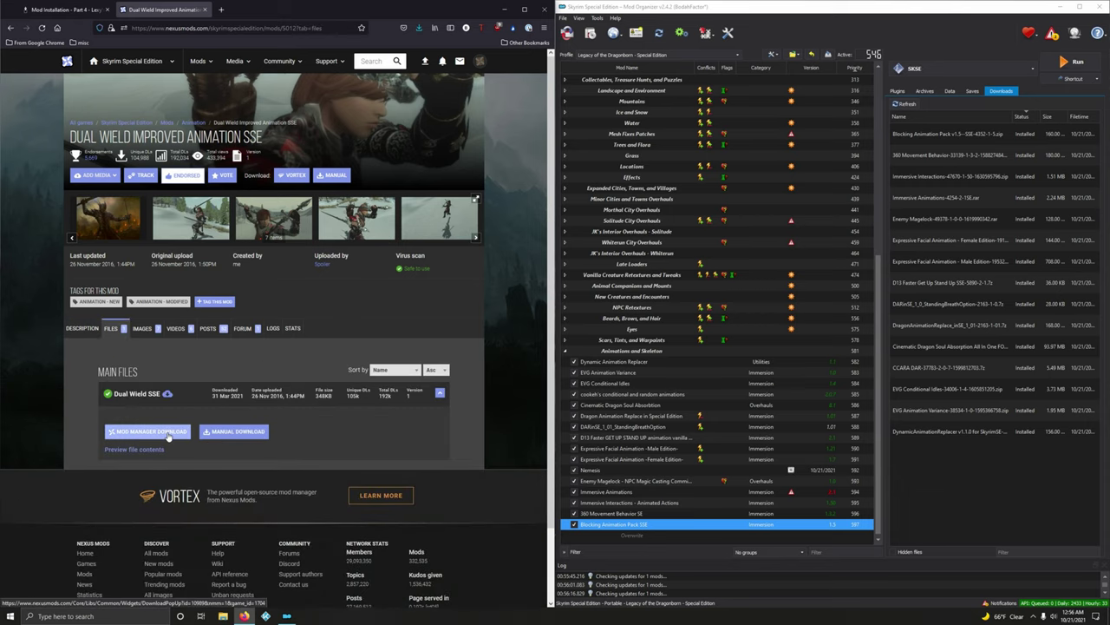
pyautogui.click(169, 432)
pyautogui.click(205, 9)
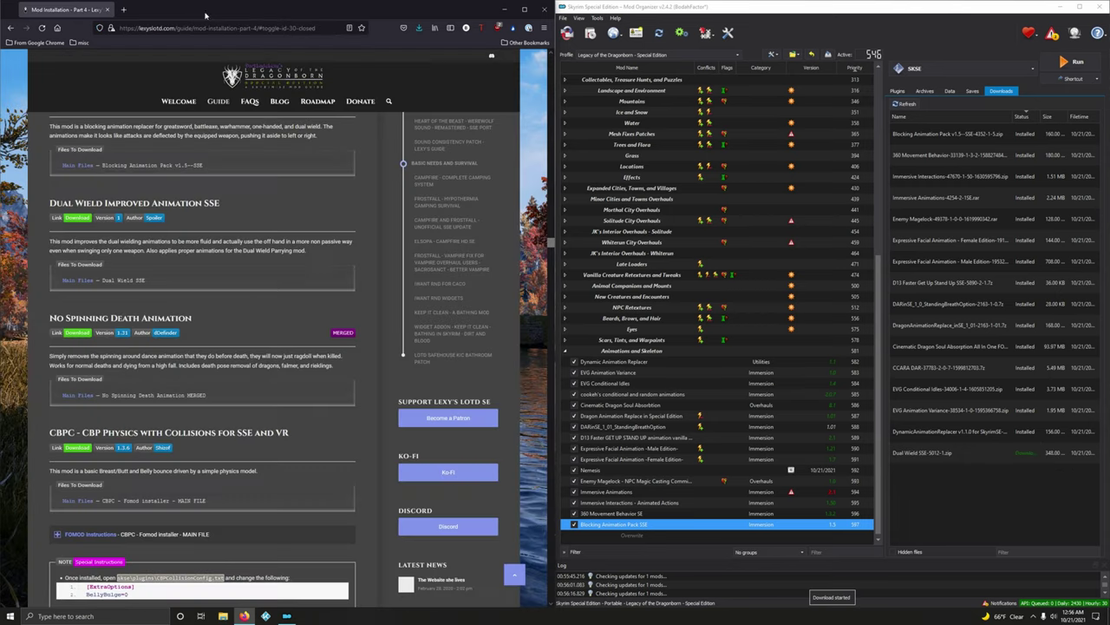
# Install the downloaded Dual Wield SSE archive as Dual Wield Improved Animation SSE and enable the mod
pyautogui.doubleClick(941, 460)
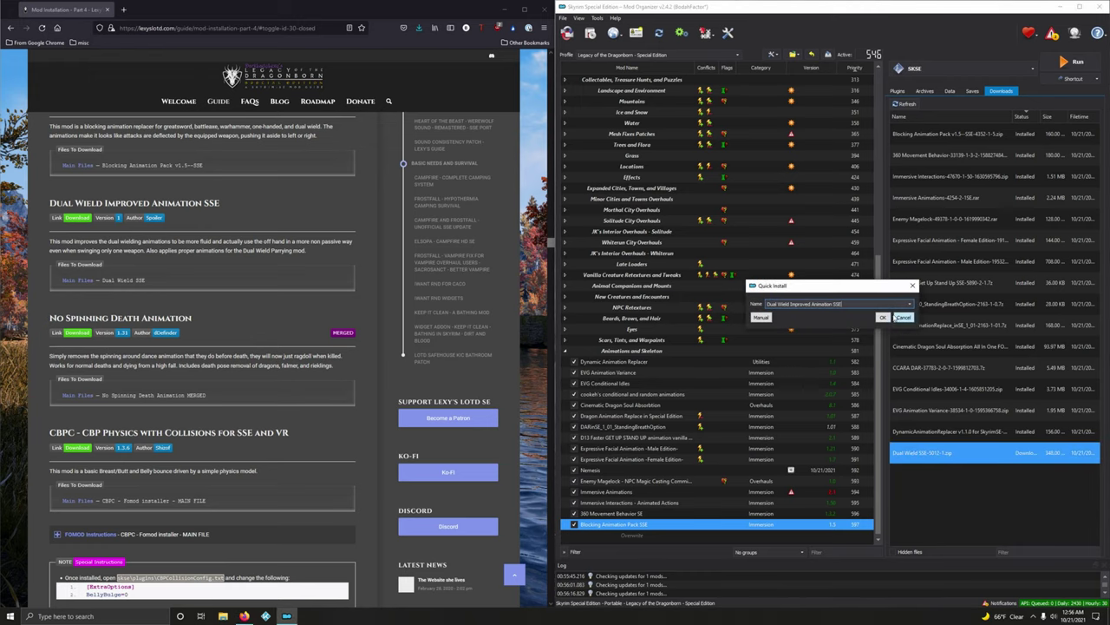
pyautogui.click(881, 319)
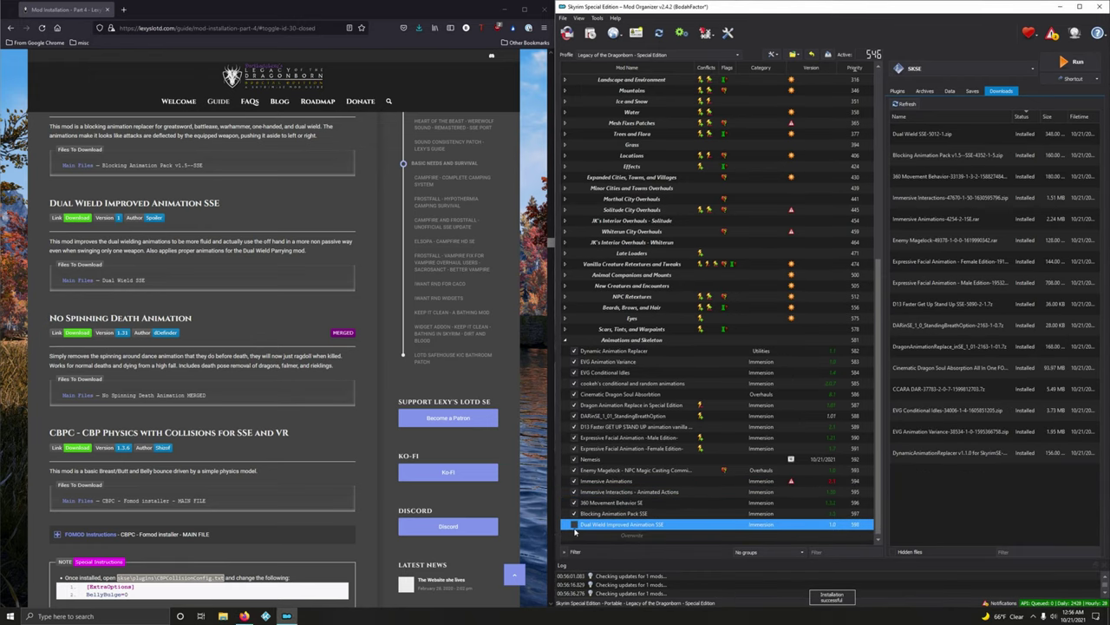
pyautogui.click(574, 525)
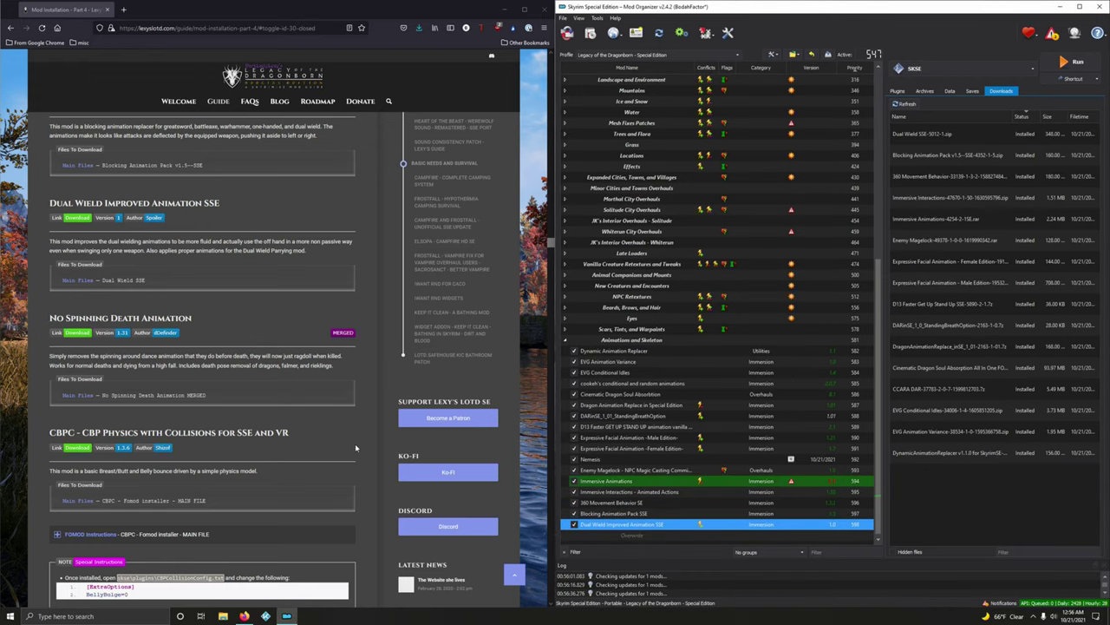
# Download the No Spinning Death Animation MERGED main file to the mod manager from its Nexus page, and close that page
pyautogui.scroll(-3, 273, 427)
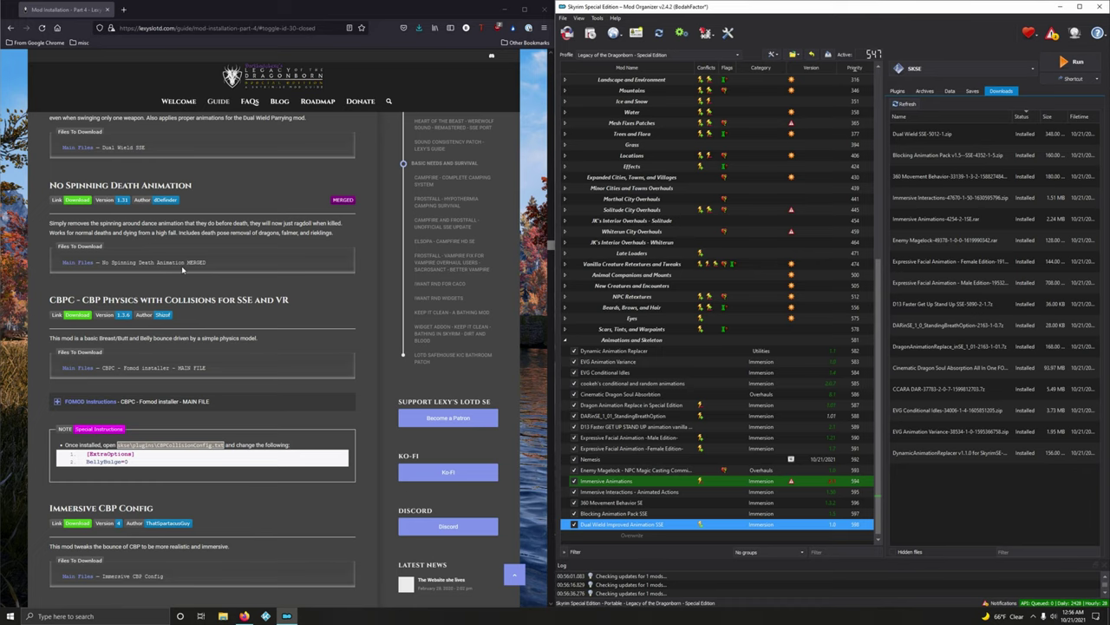
pyautogui.click(82, 201)
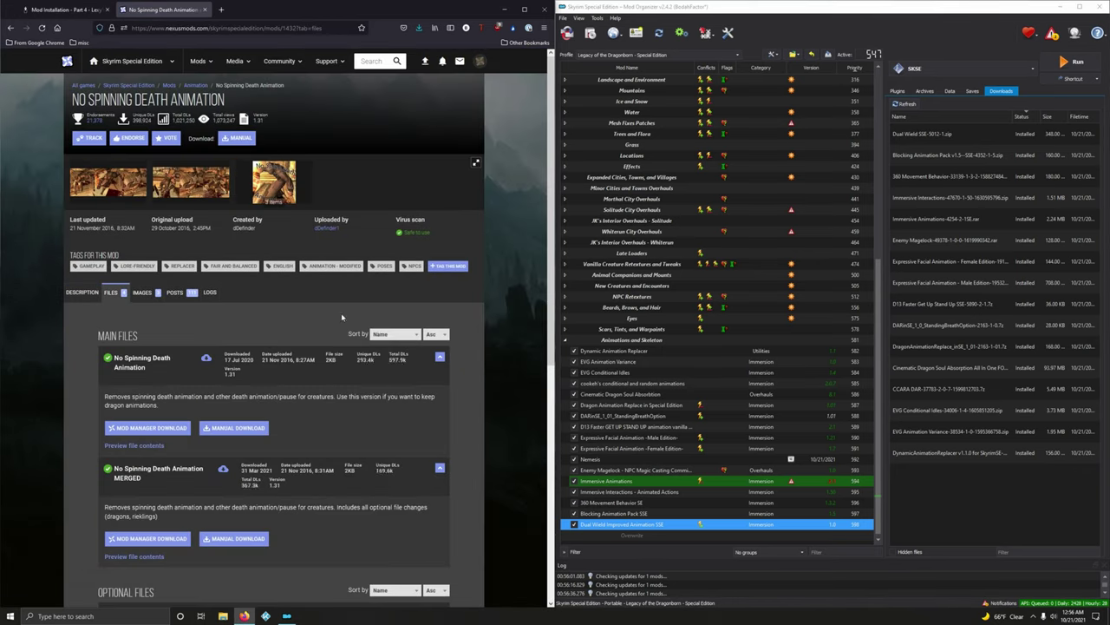
pyautogui.scroll(-3, 342, 317)
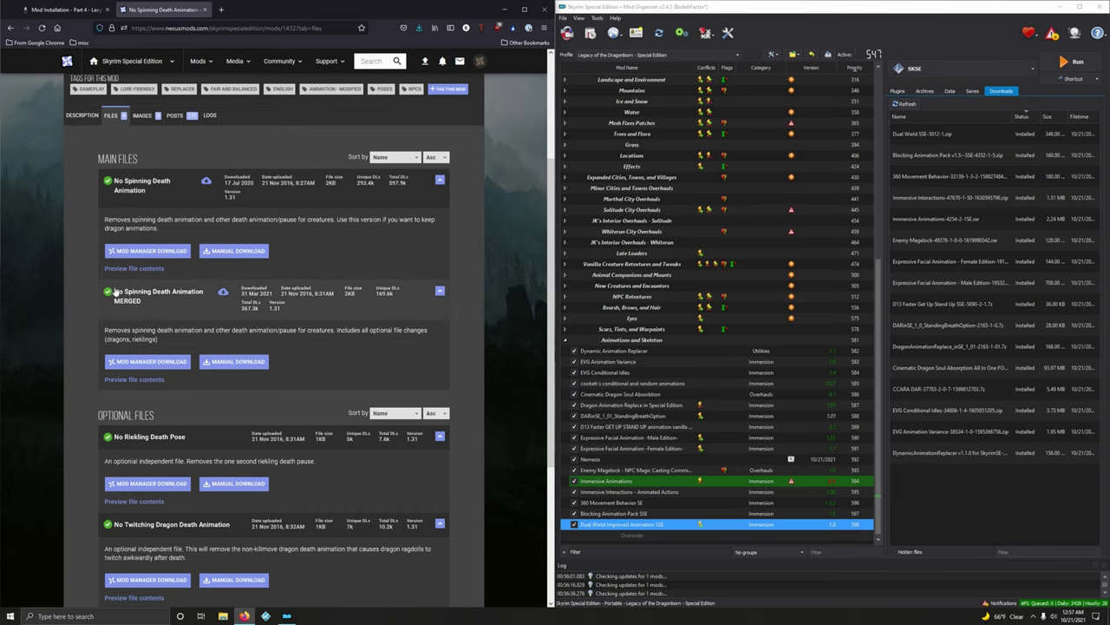
pyautogui.click(153, 365)
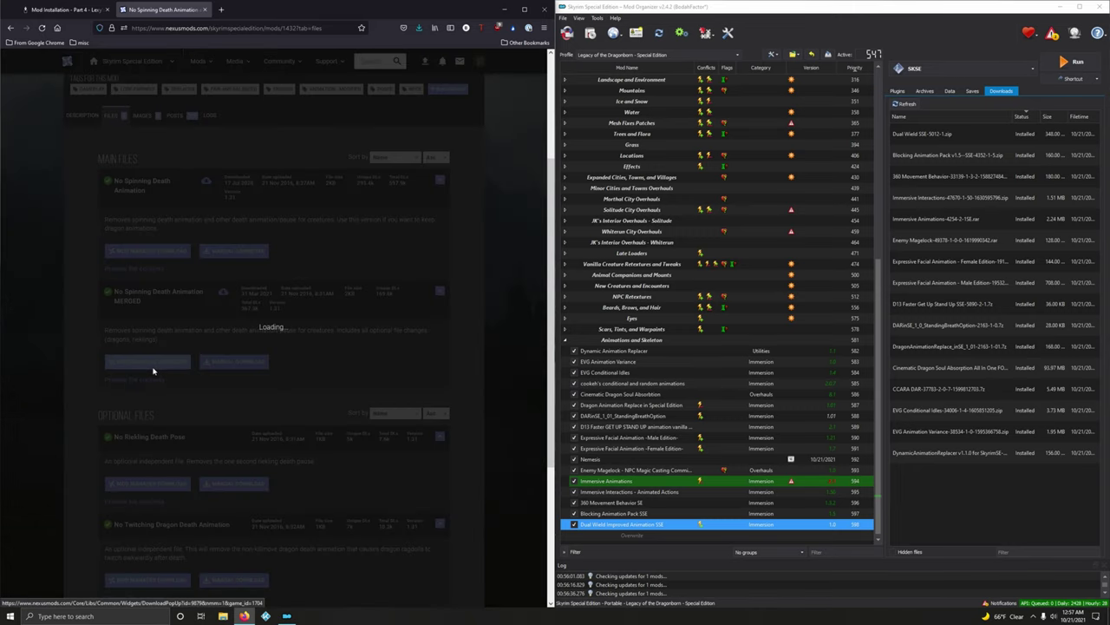
pyautogui.click(205, 9)
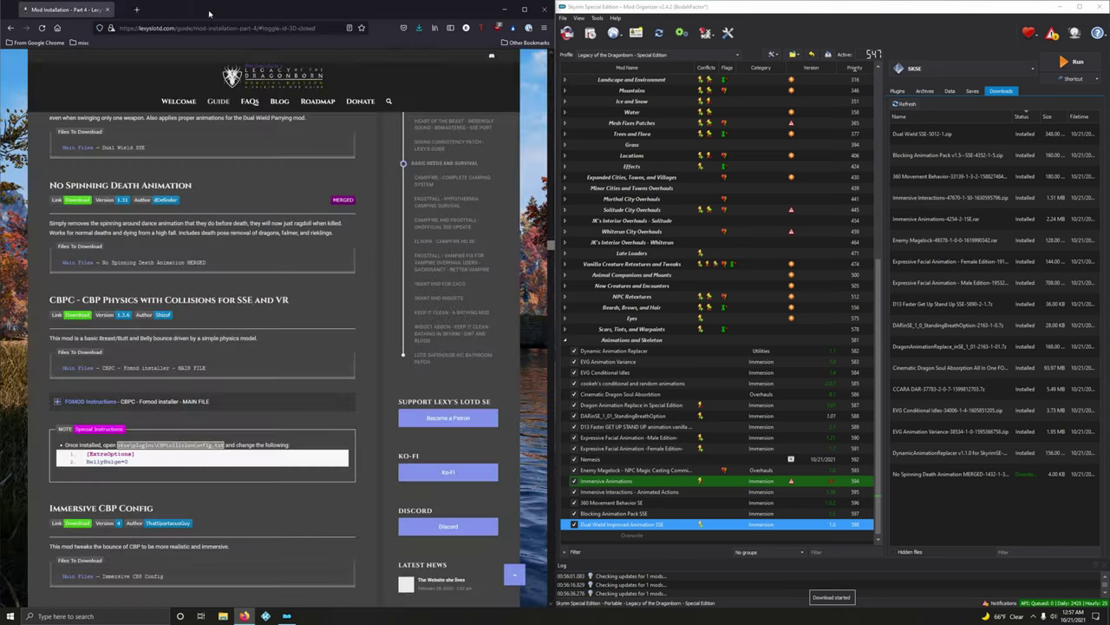
# Install the downloaded No Spinning Death Animation MERGED archive as No Spinning Death Animation and enable the mod
pyautogui.doubleClick(918, 474)
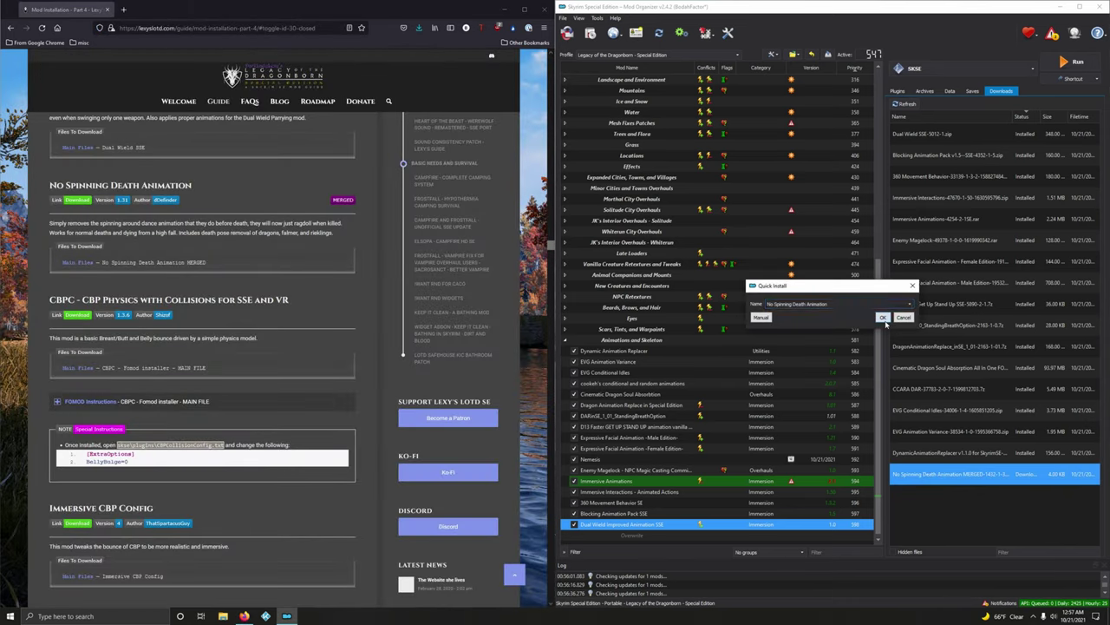
pyautogui.click(882, 318)
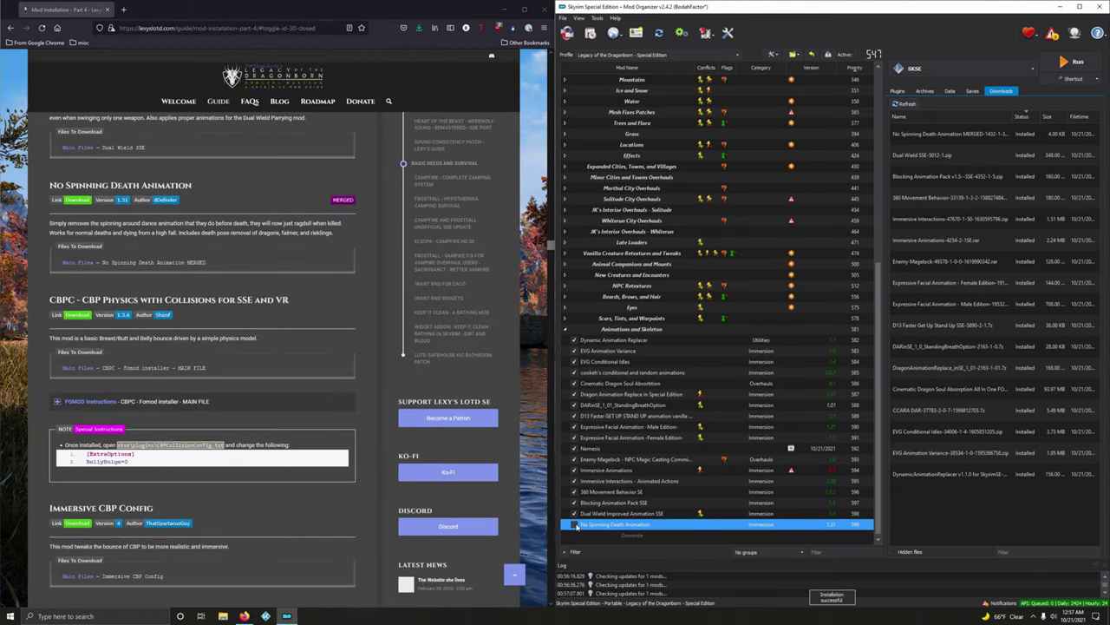
pyautogui.click(574, 525)
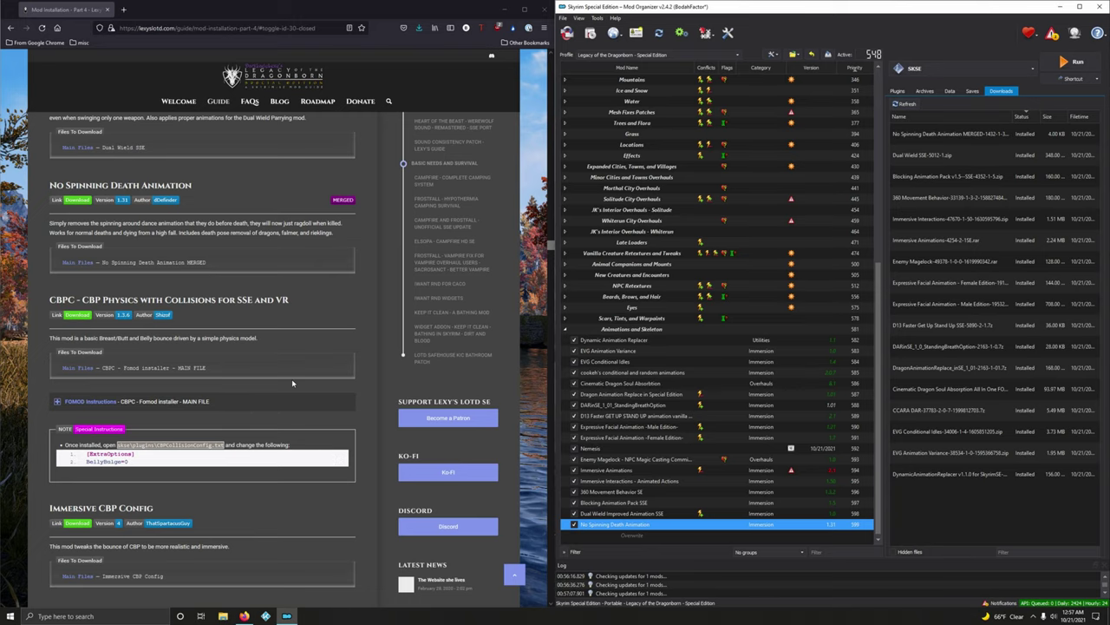
# Download the CBPC - Fomod installer - MAIN FILE to the mod manager from its Nexus page, accepting the mod requirements, and close the page
pyautogui.scroll(-1, 281, 369)
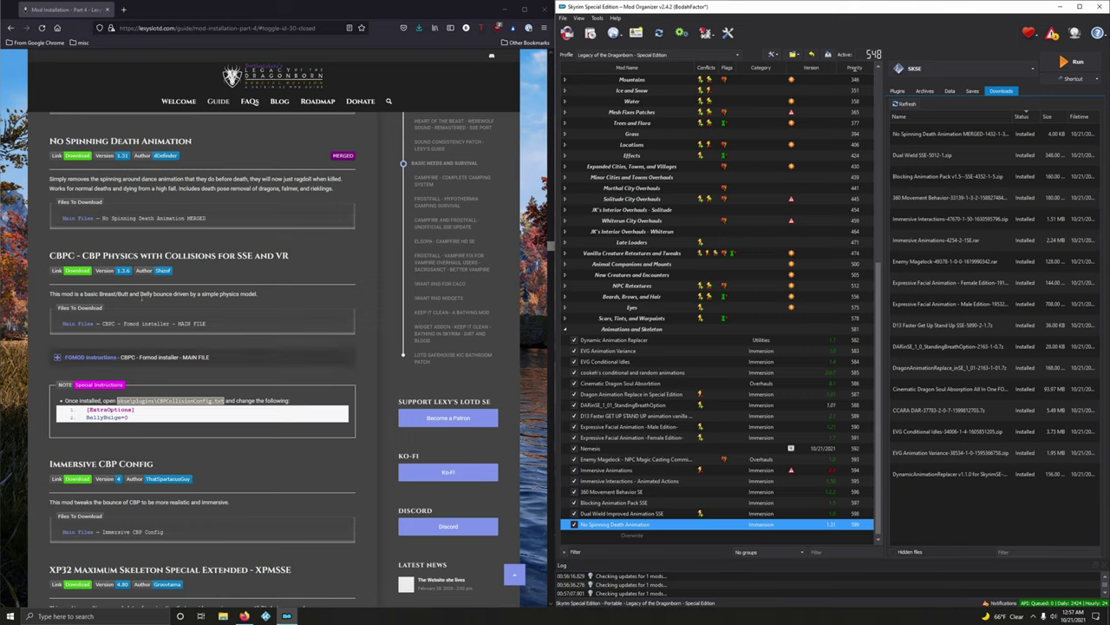
pyautogui.click(80, 270)
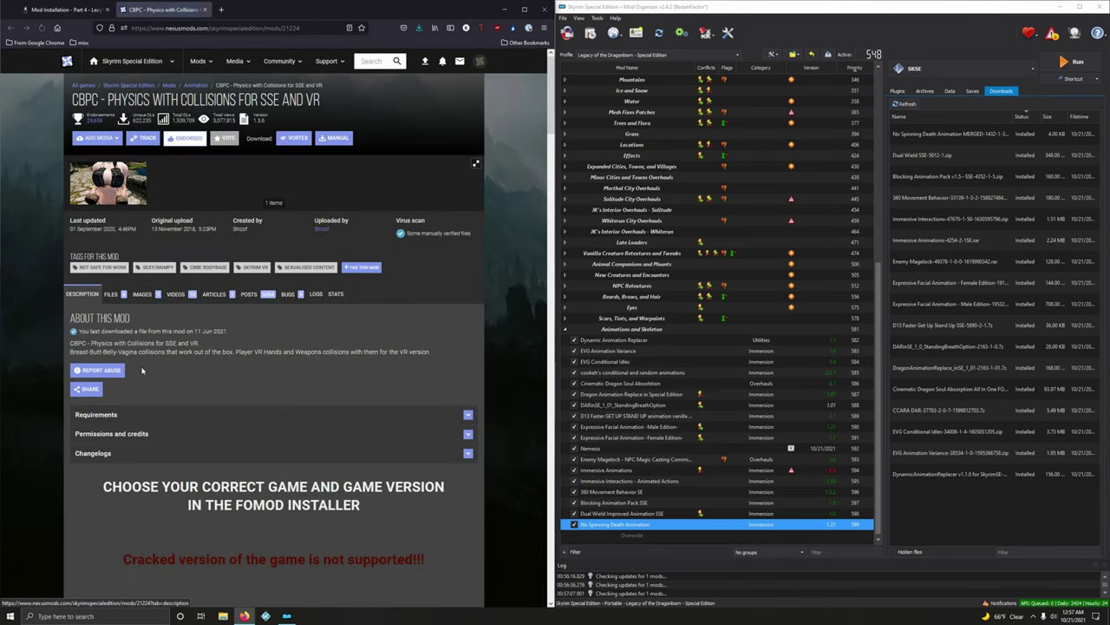
pyautogui.scroll(-2, 280, 372)
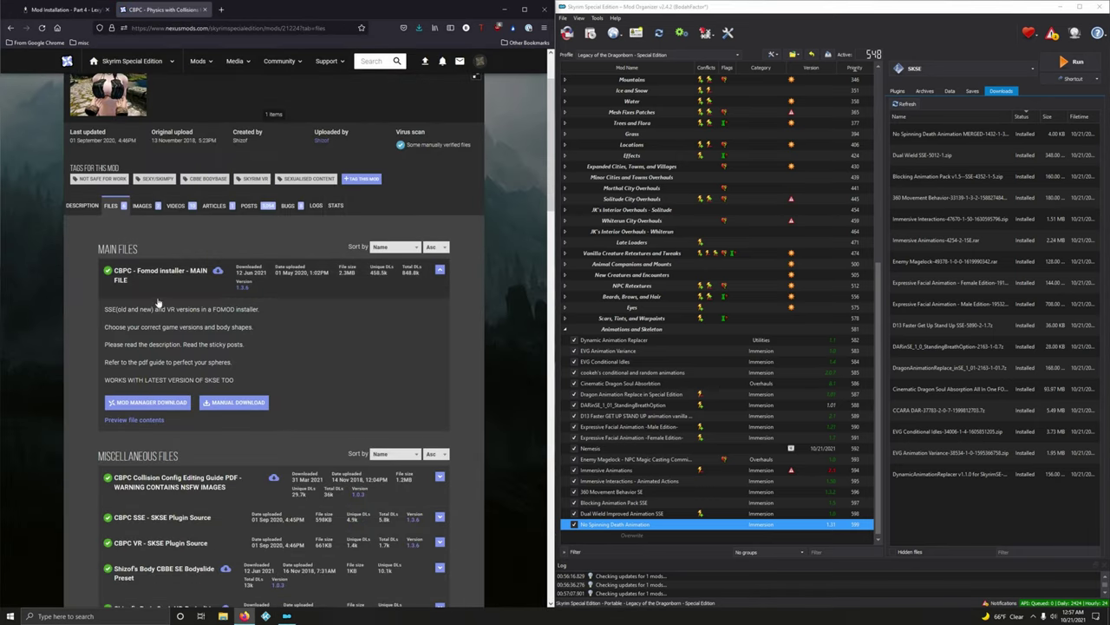
pyautogui.click(150, 404)
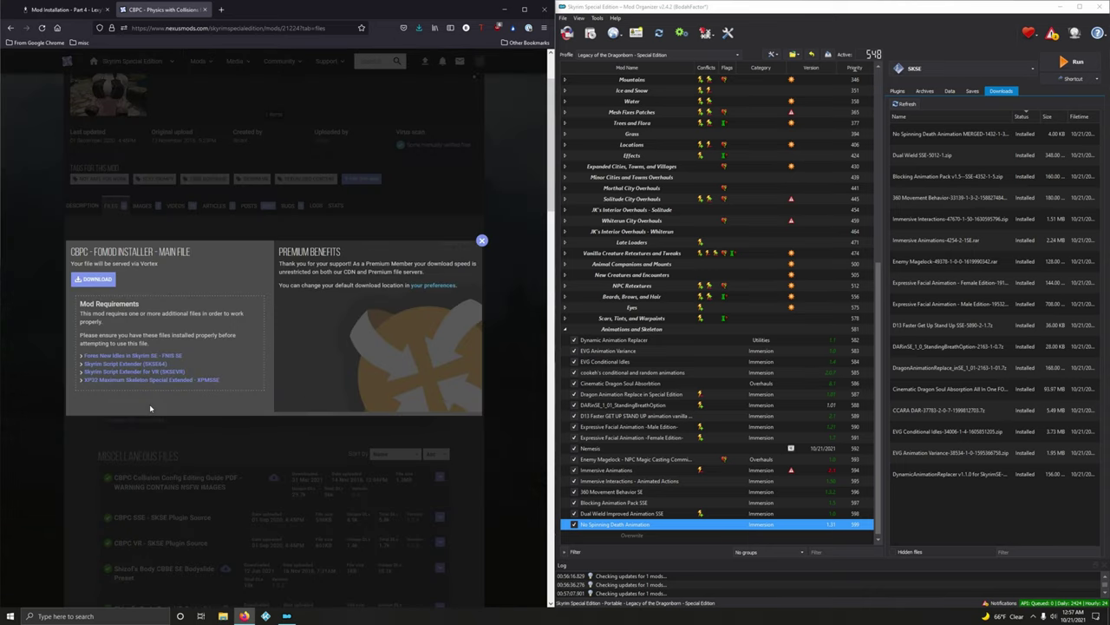
pyautogui.click(102, 281)
pyautogui.click(204, 10)
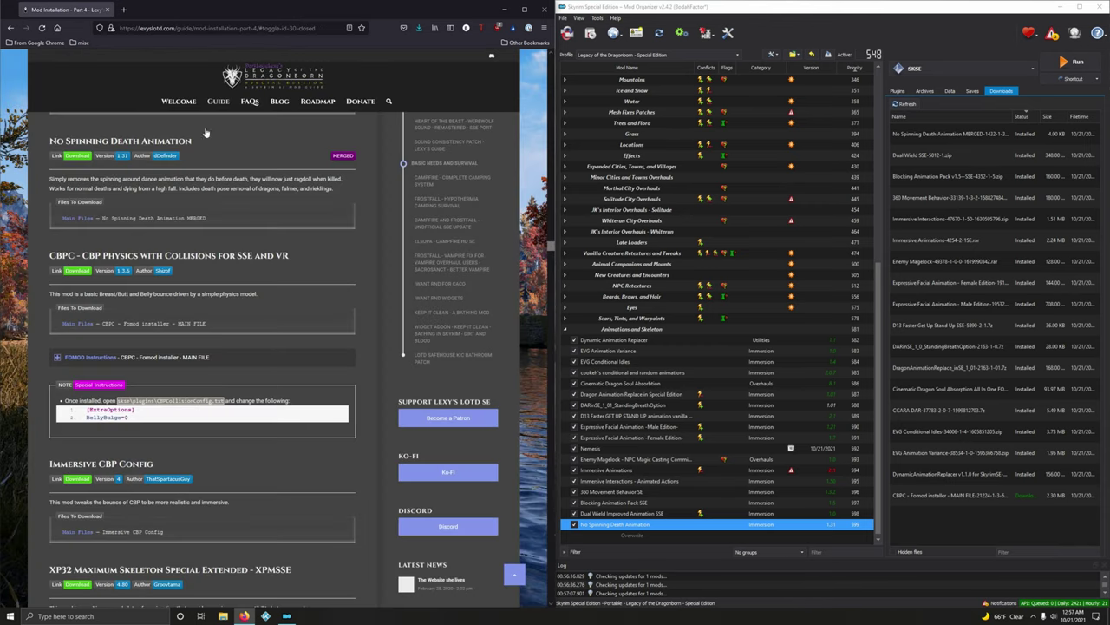
# Start installing the downloaded CBPC archive and expand the guide's FOMOD instructions for it beside the installer
pyautogui.doubleClick(955, 494)
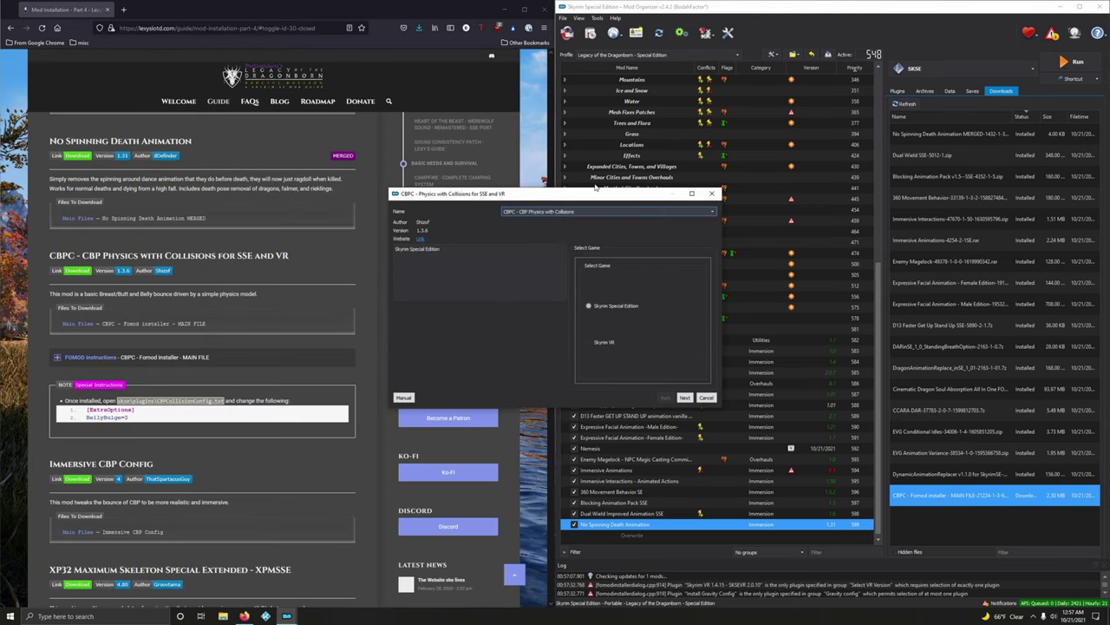
pyautogui.moveTo(585, 199); pyautogui.dragTo(764, 119)
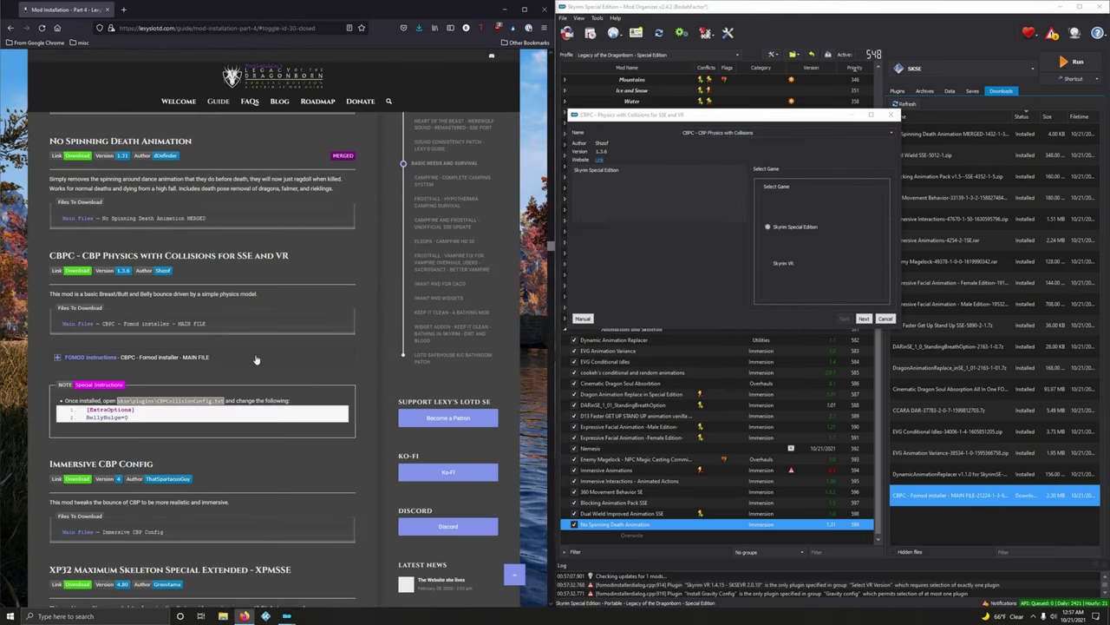
pyautogui.click(130, 356)
pyautogui.scroll(2, 408, 276)
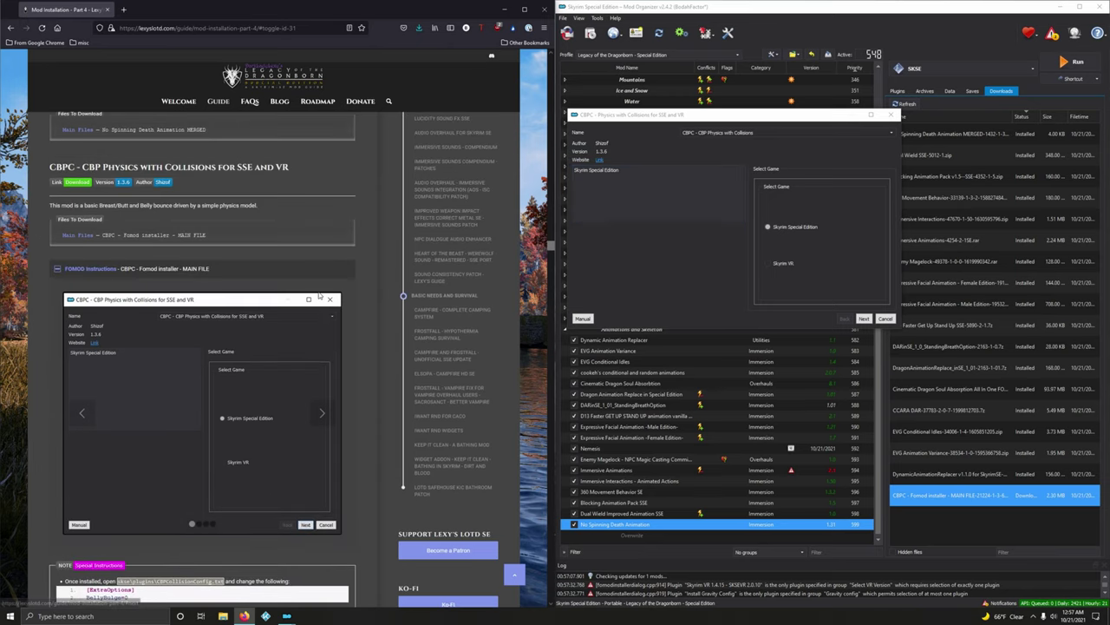
pyautogui.scroll(-1, 320, 296)
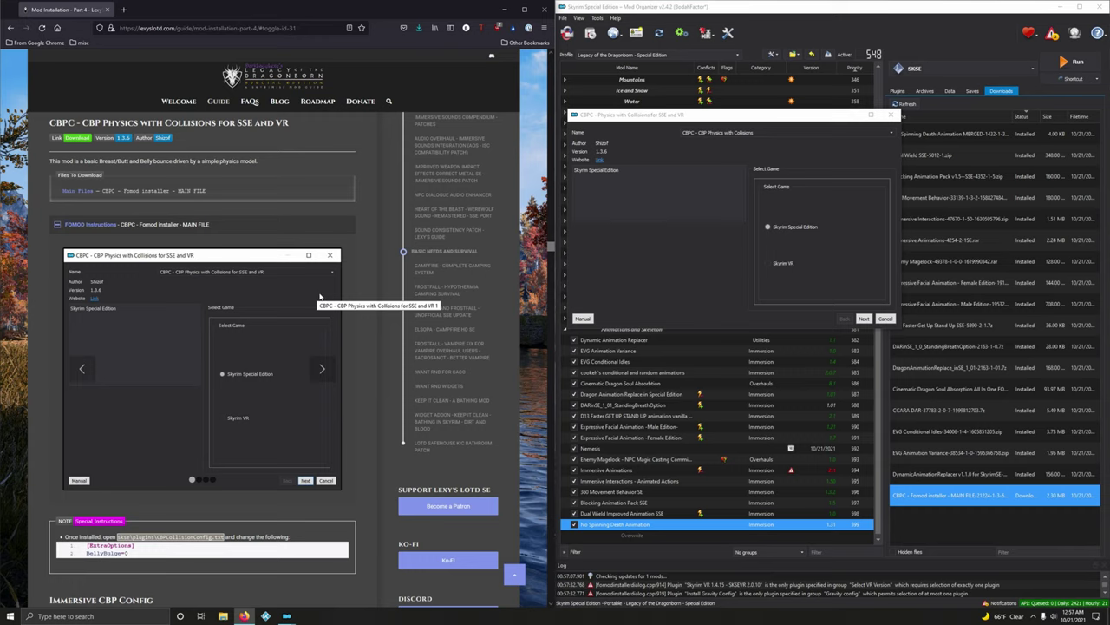
pyautogui.scroll(-1, 319, 296)
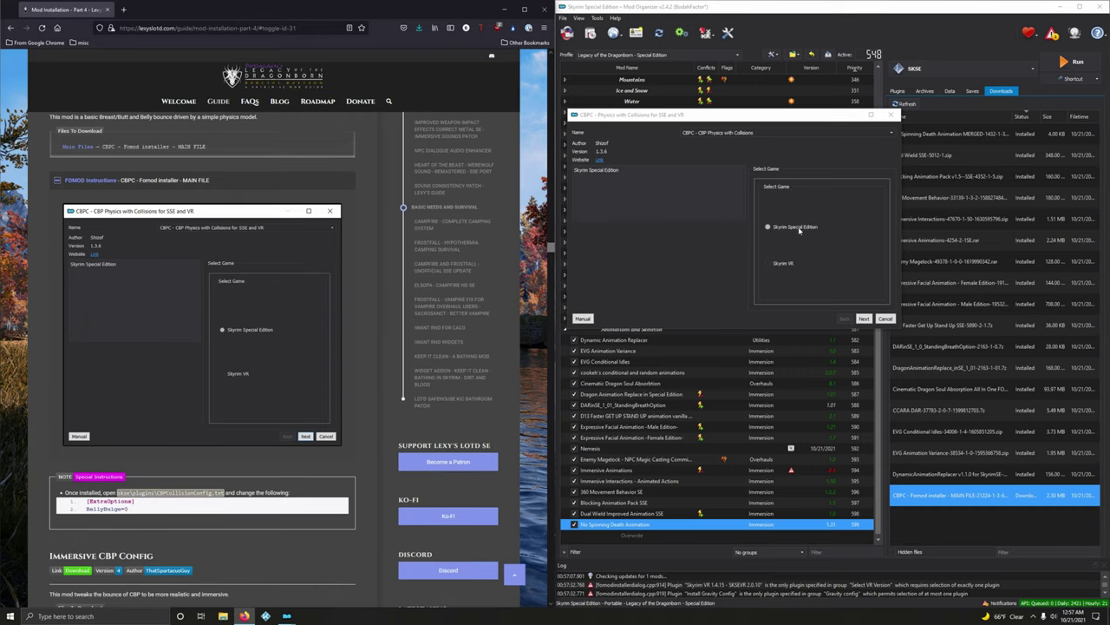
# Accept Skyrim Special Edition and SSE 1.5.97 - SKSE64 2.0.17 in the CBPC installer, advancing the guide's instructions to the body shape page
pyautogui.click(863, 319)
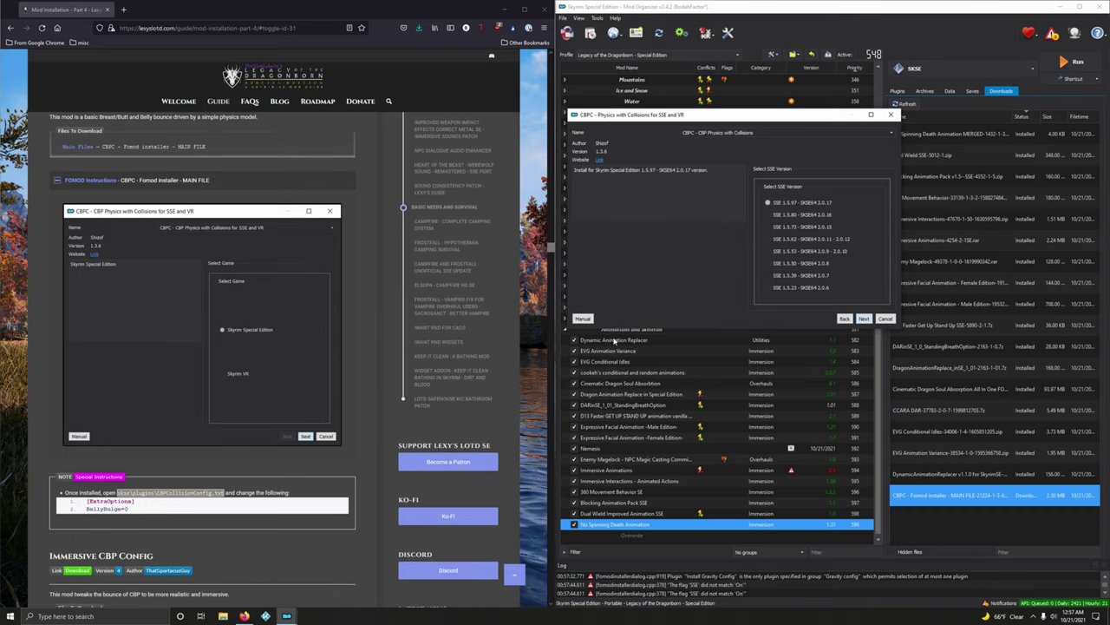
pyautogui.click(323, 325)
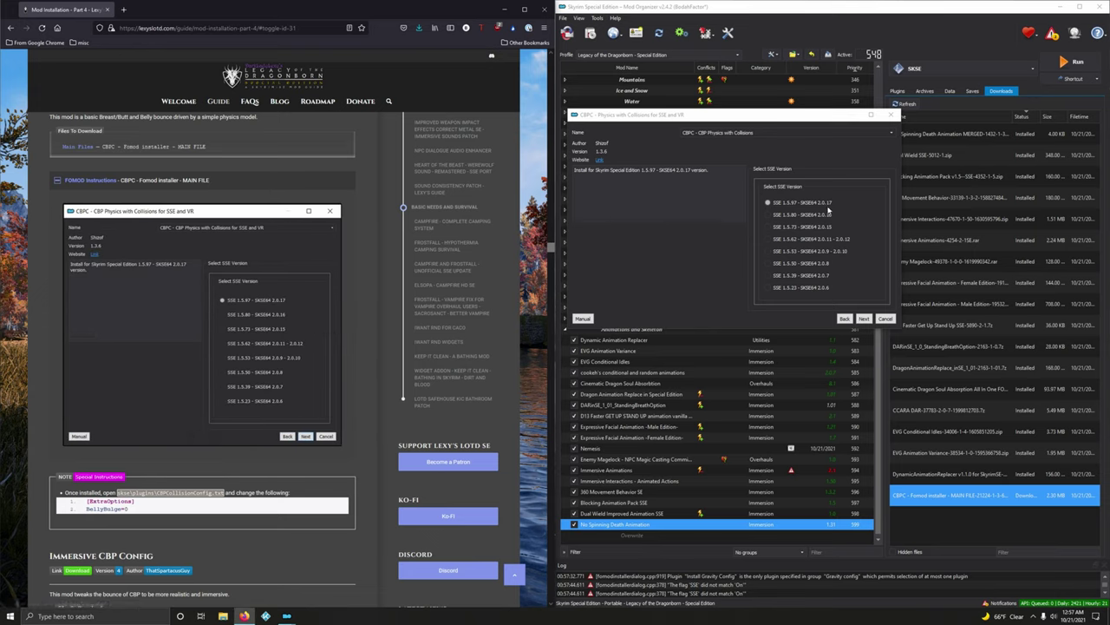
pyautogui.click(864, 319)
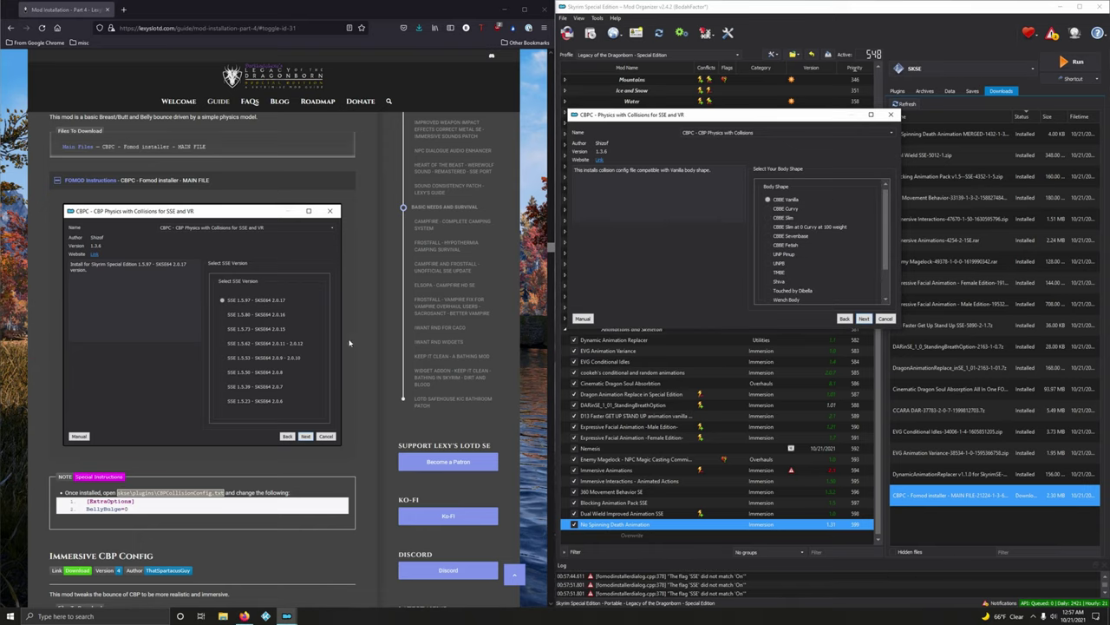
pyautogui.click(321, 324)
pyautogui.scroll(-1, 364, 339)
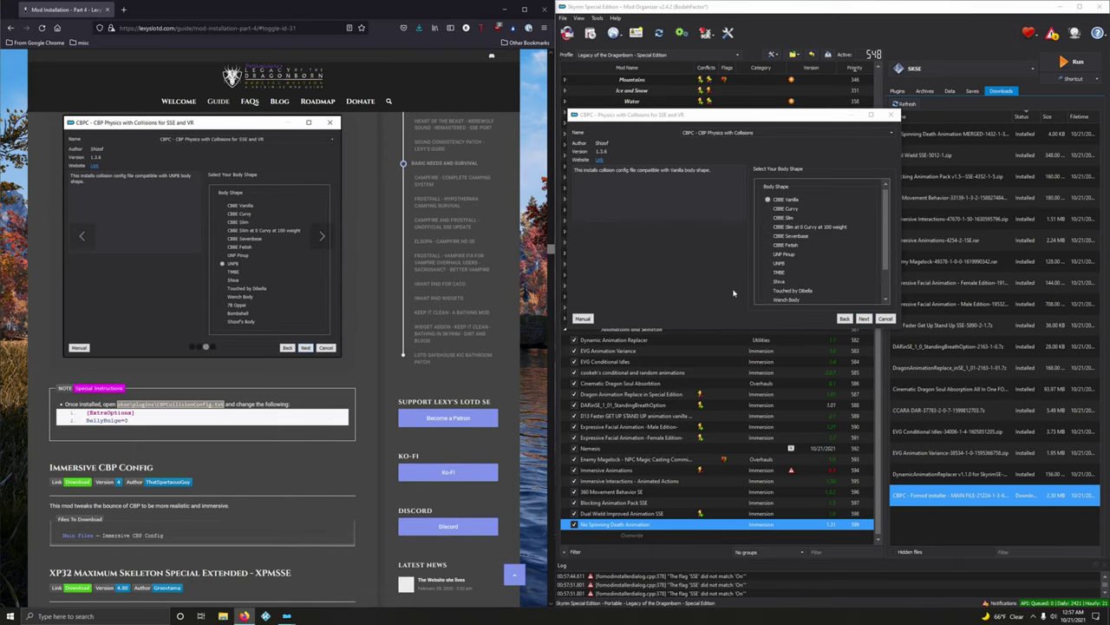
# Choose the UNPB body shape and the Install Gravity Config option, install CBPC, and collapse the guide's FOMOD instructions for it
pyautogui.click(780, 265)
pyautogui.click(864, 319)
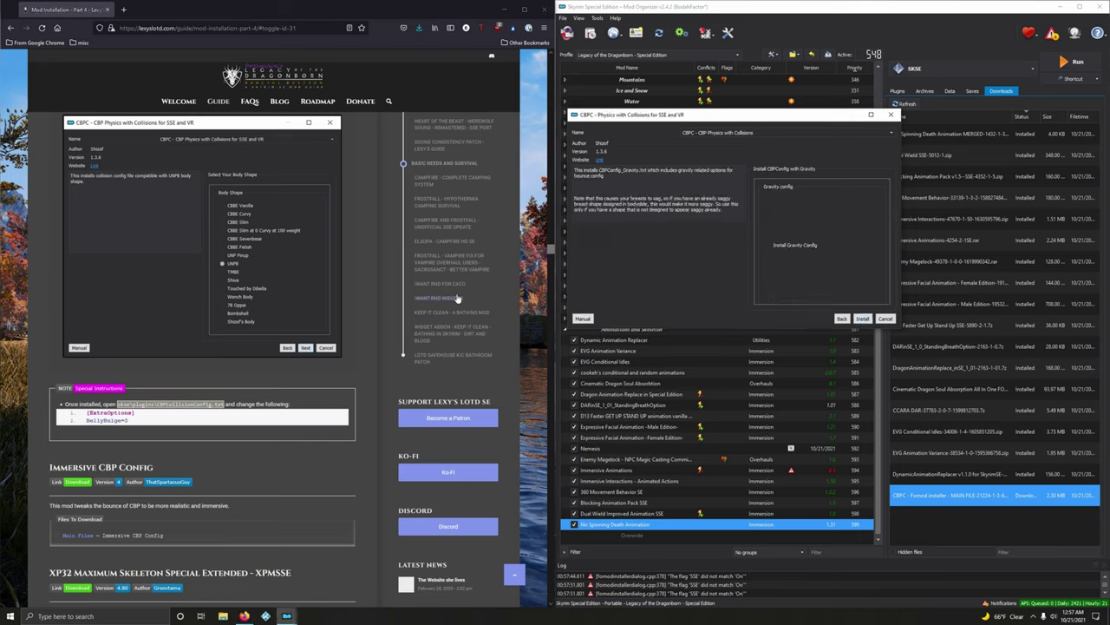
pyautogui.click(324, 238)
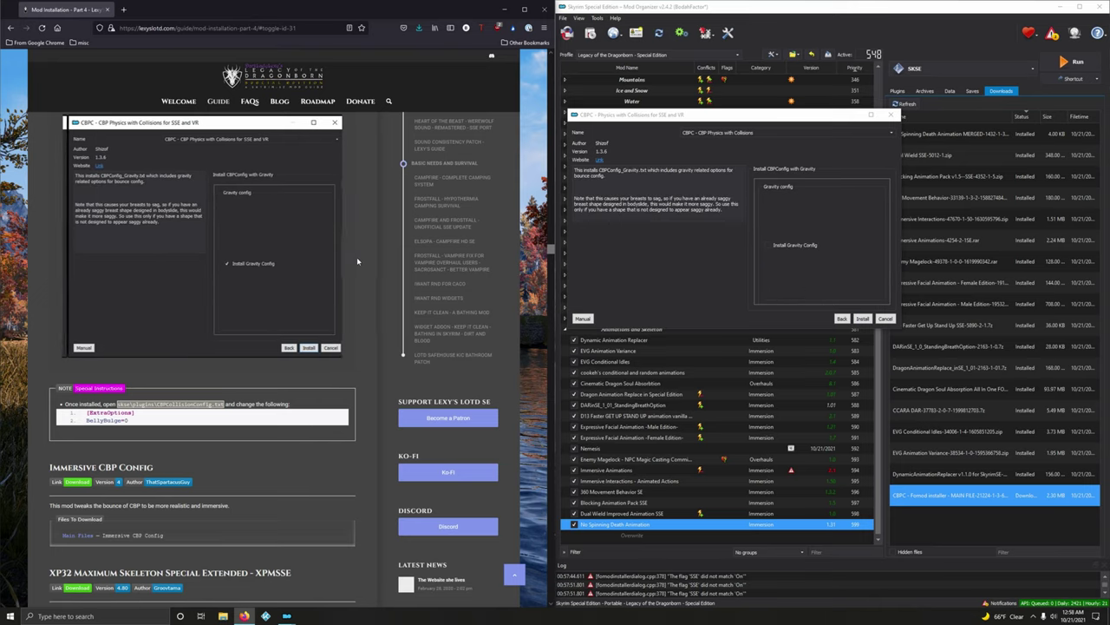
pyautogui.click(796, 246)
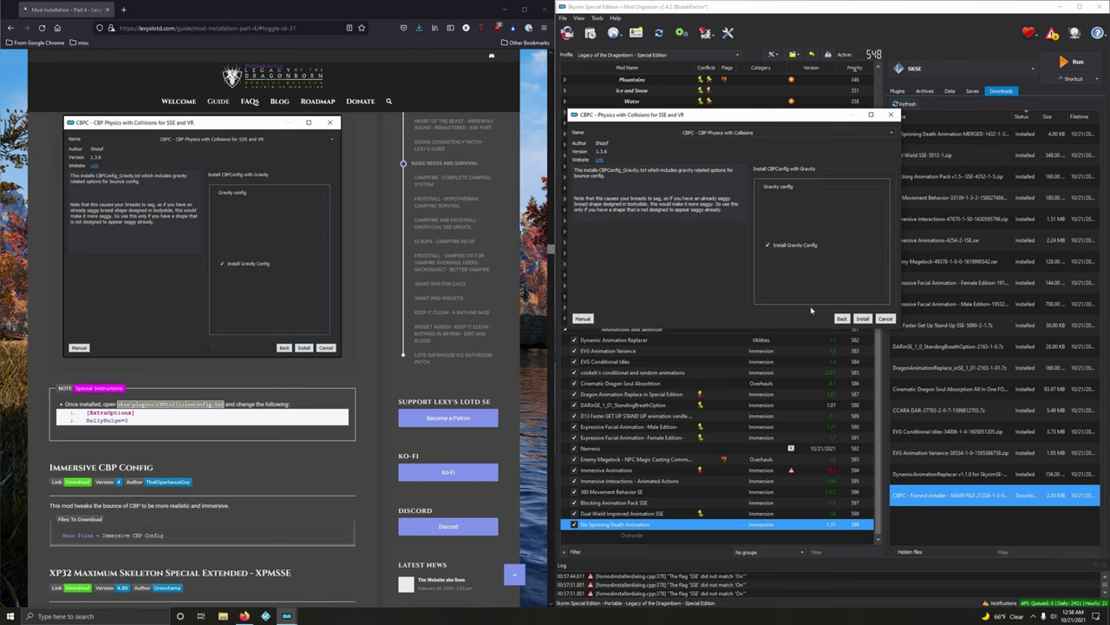
pyautogui.click(862, 318)
pyautogui.scroll(3, 210, 230)
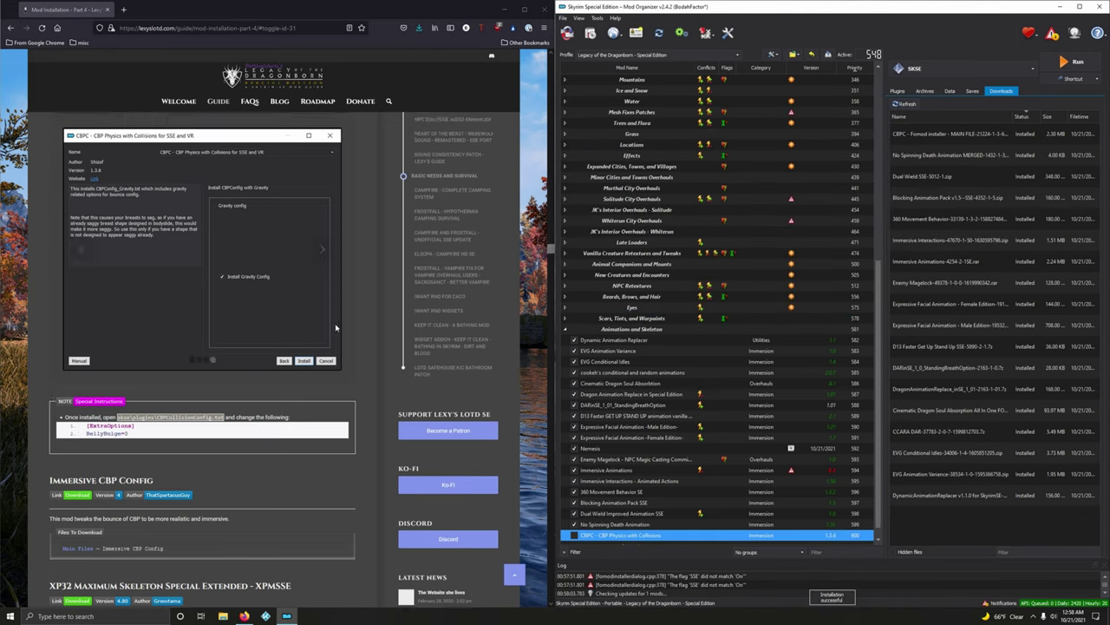
pyautogui.click(210, 225)
# Open CBPCollisionConfig.txt from the SKSE\Plugins folder of the installed CBPC - CBP Physics with Collisions mod
pyautogui.scroll(-1, 590, 512)
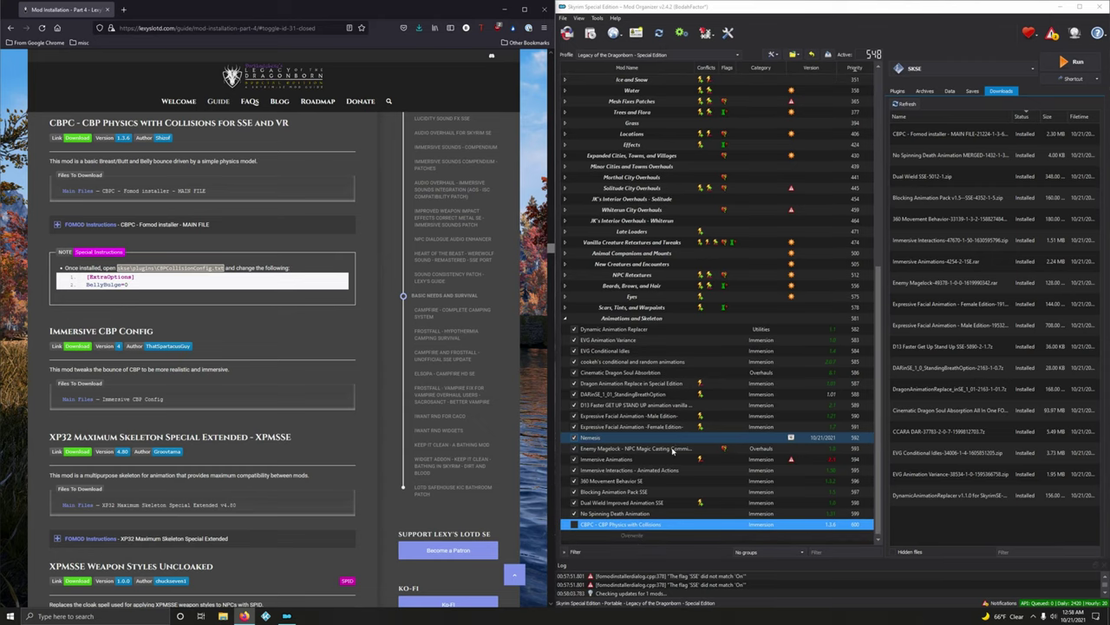
pyautogui.rightClick(594, 525)
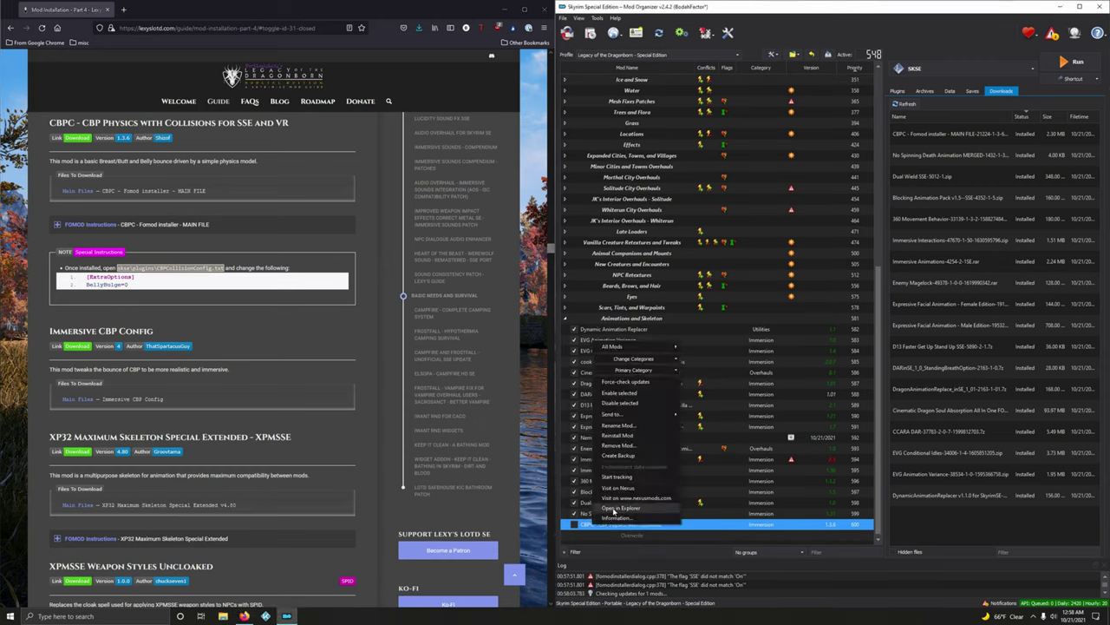
pyautogui.click(614, 508)
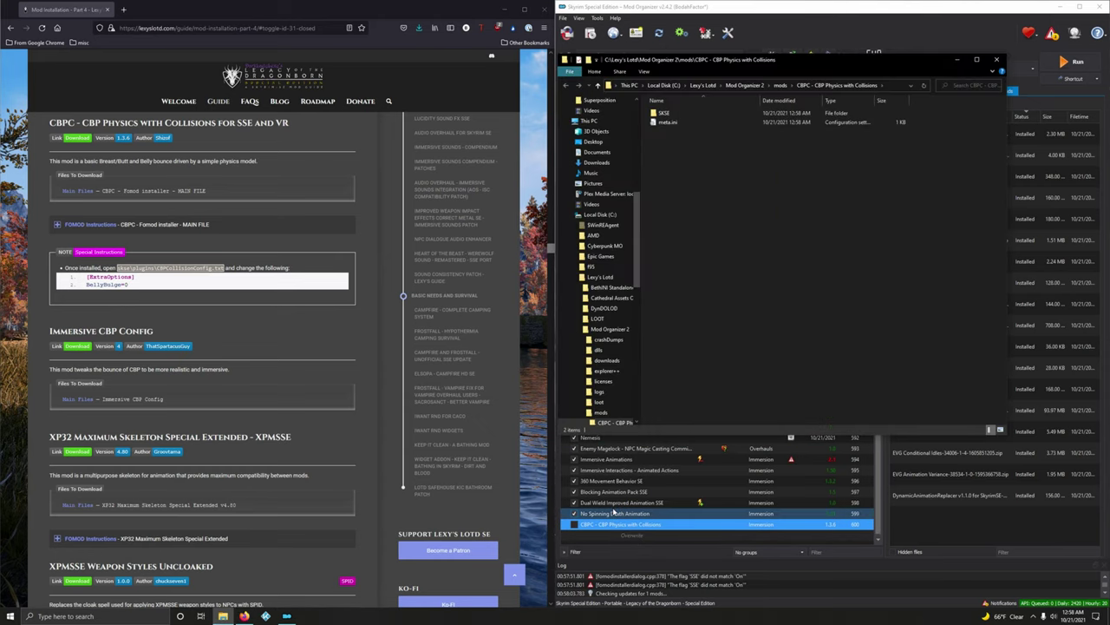
pyautogui.doubleClick(667, 114)
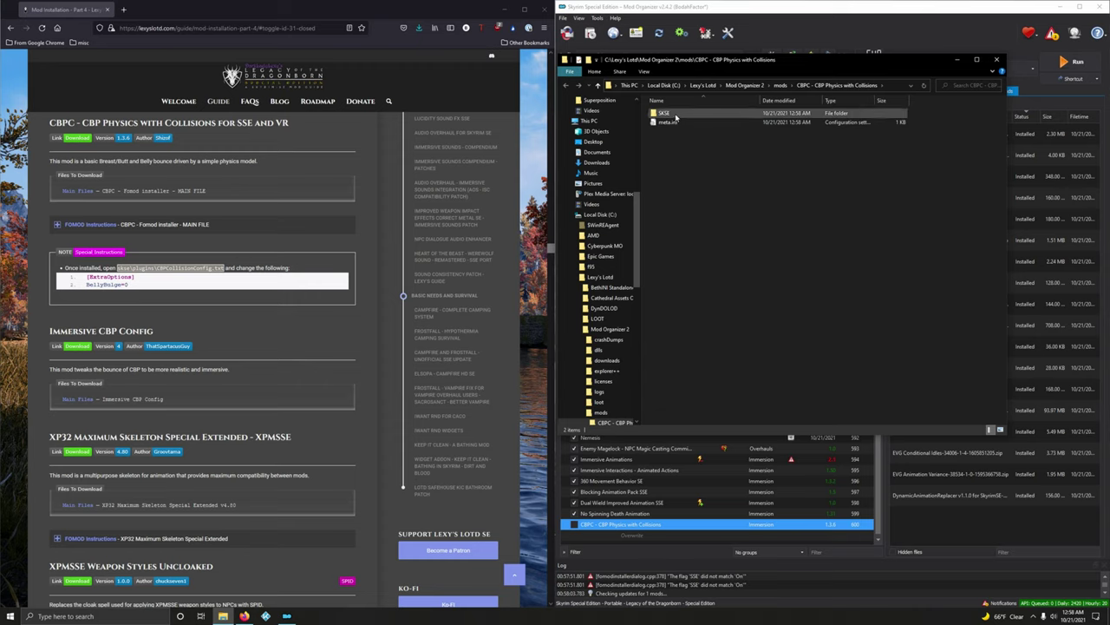
pyautogui.doubleClick(675, 115)
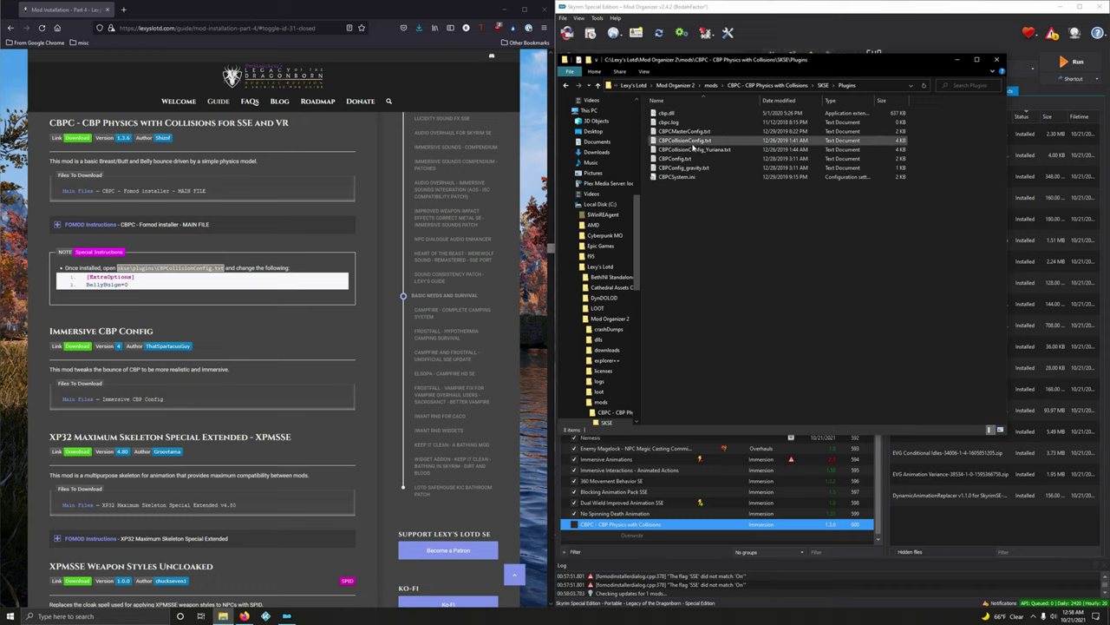
pyautogui.click(692, 142)
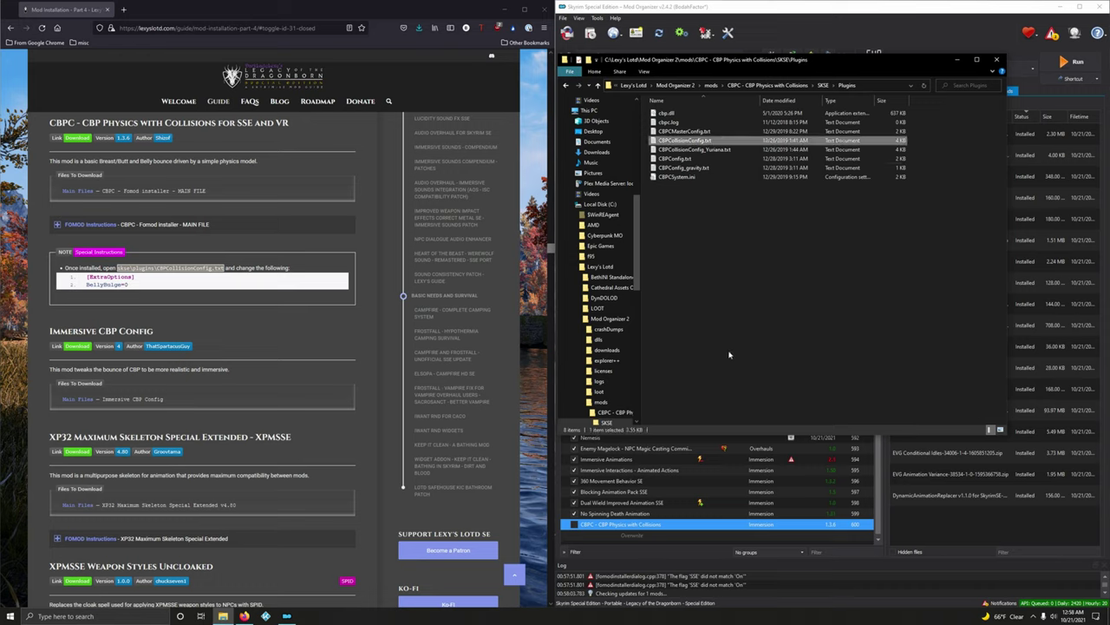
pyautogui.doubleClick(700, 144)
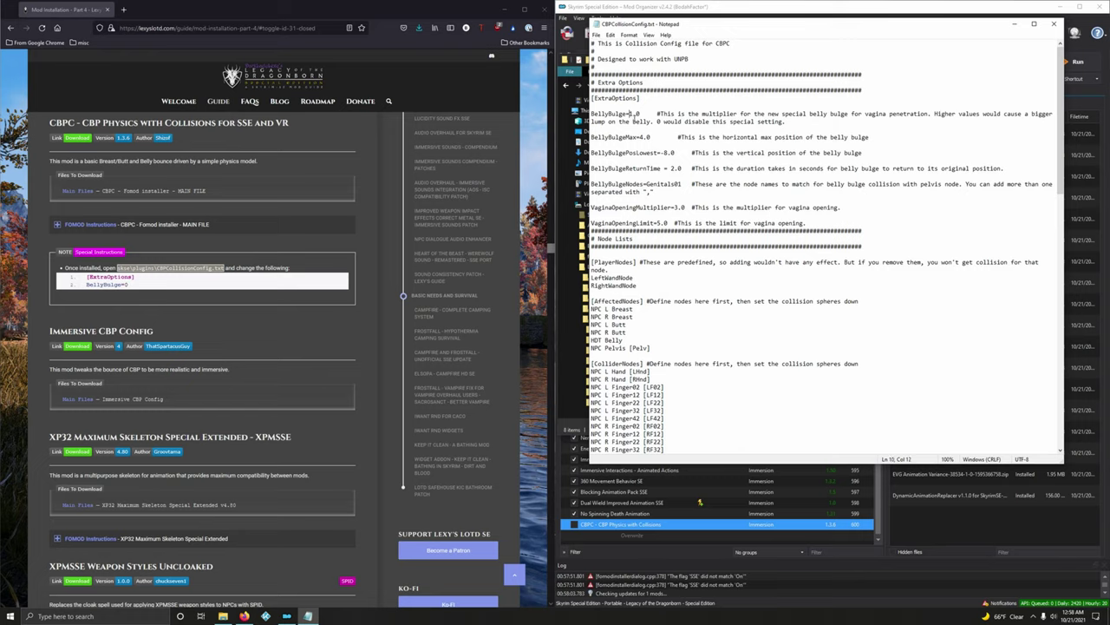
# Set BellyBulge to 0 in the collision config, save and close it with its folder, and enable the CBPC mod
pyautogui.moveTo(631, 114)
pyautogui.mouseDown()
pyautogui.moveTo(661, 115)
pyautogui.moveTo(643, 116)
pyautogui.mouseUp()
pyautogui.write('0')
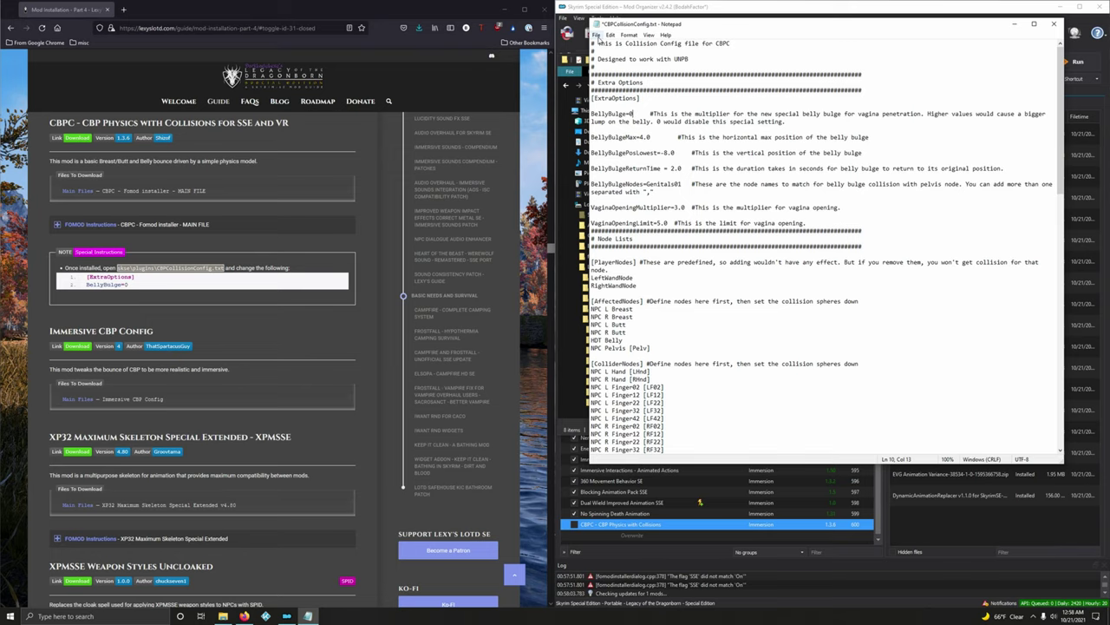
pyautogui.click(596, 34)
pyautogui.click(618, 73)
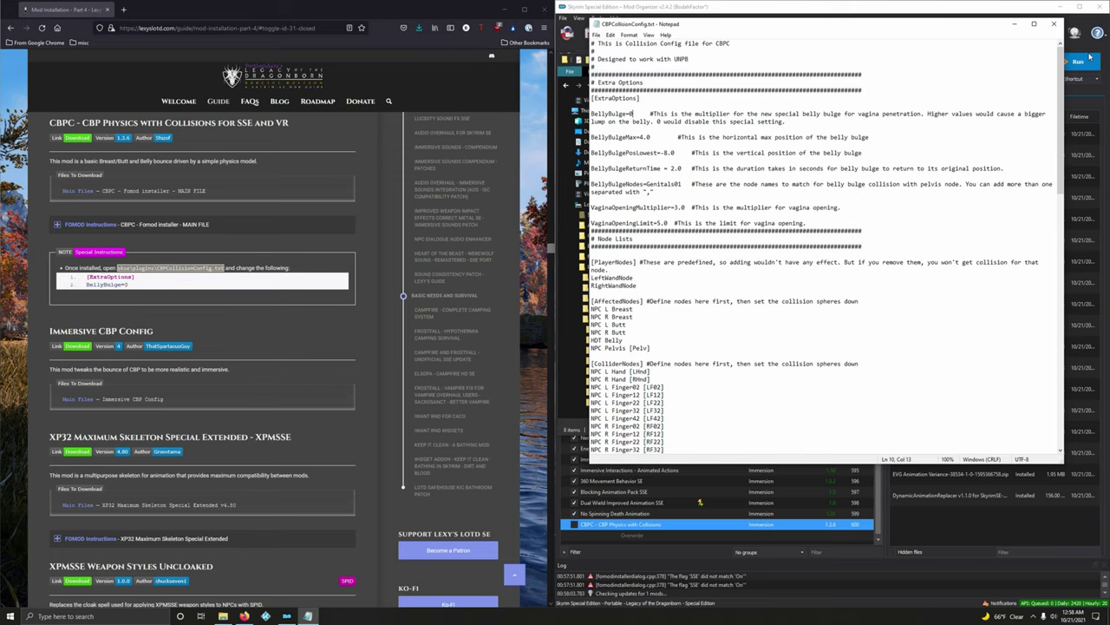
pyautogui.click(1053, 23)
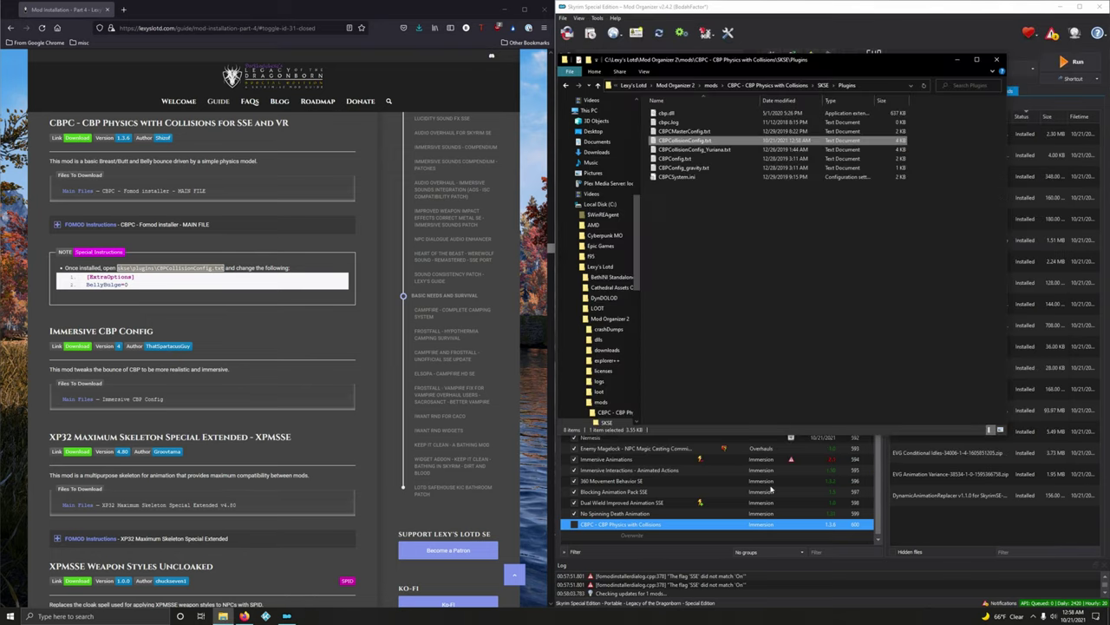
pyautogui.click(996, 59)
pyautogui.click(574, 524)
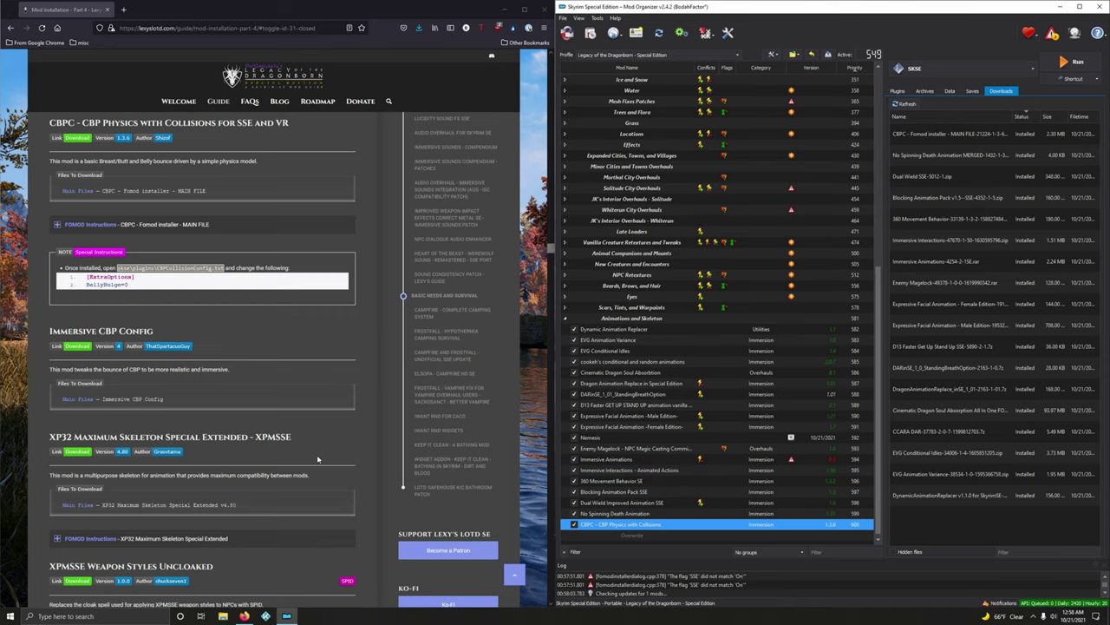
# Download the Immersive CBP Config main file to the mod manager from its Nexus page, accepting the mod requirements, and close the page
pyautogui.scroll(-2, 329, 452)
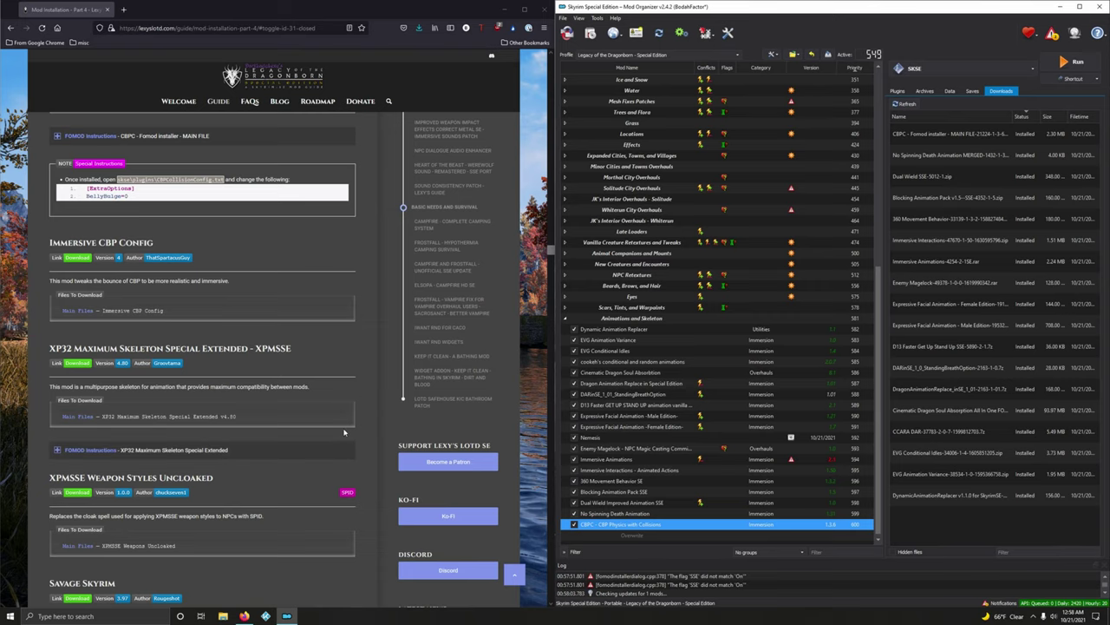
pyautogui.click(87, 258)
pyautogui.click(111, 328)
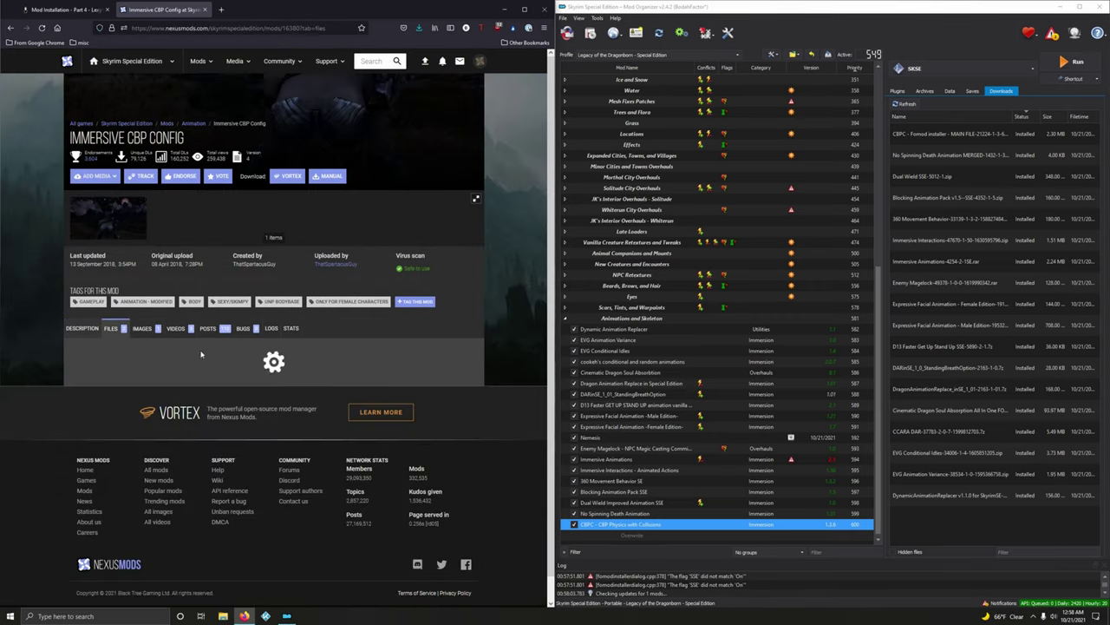
pyautogui.scroll(-2, 151, 312)
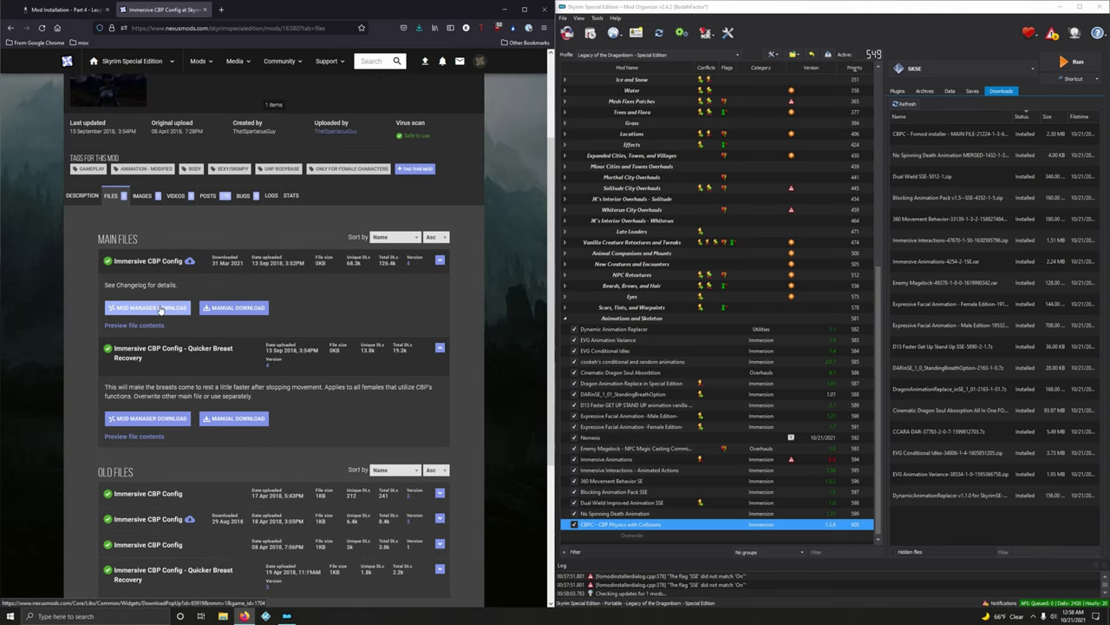
pyautogui.click(147, 308)
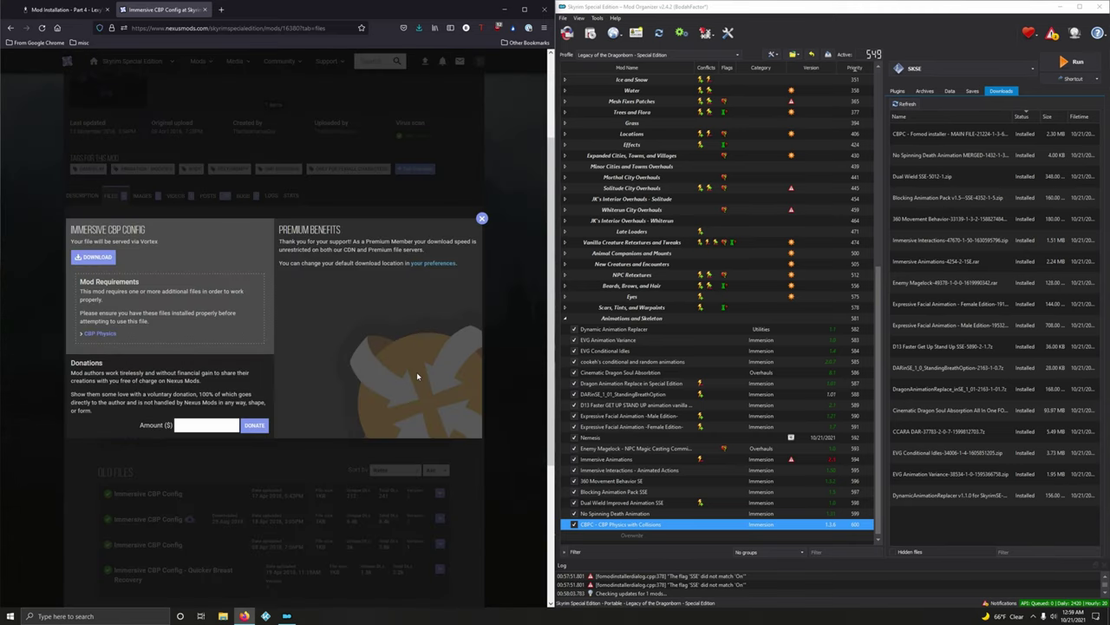
pyautogui.click(93, 257)
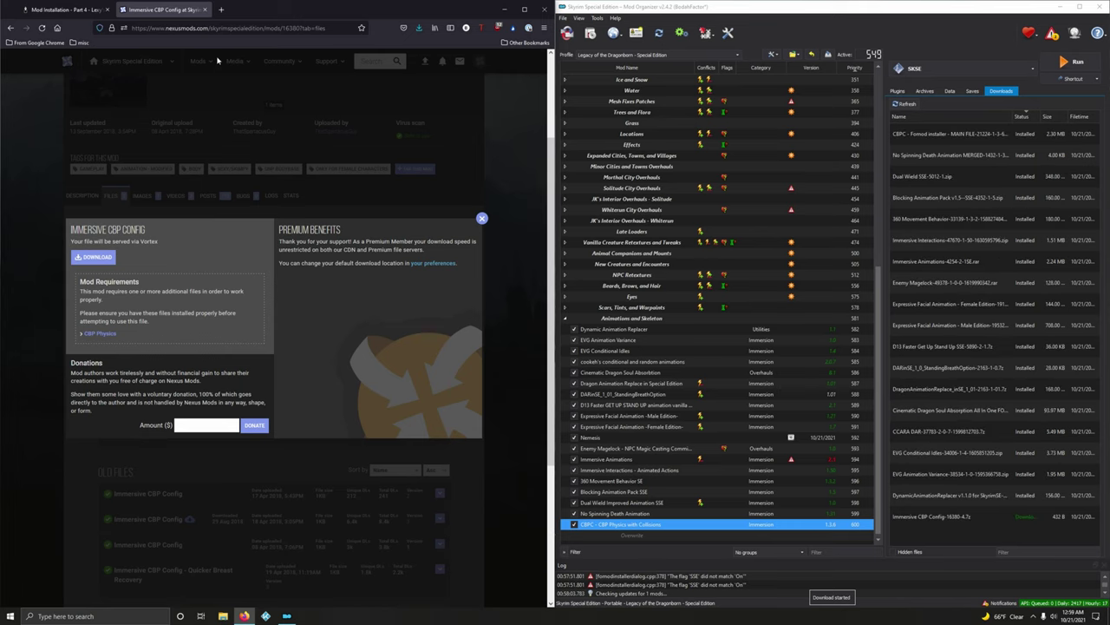
pyautogui.click(206, 10)
# Install the downloaded Immersive CBP Config archive and enable the mod
pyautogui.doubleClick(954, 519)
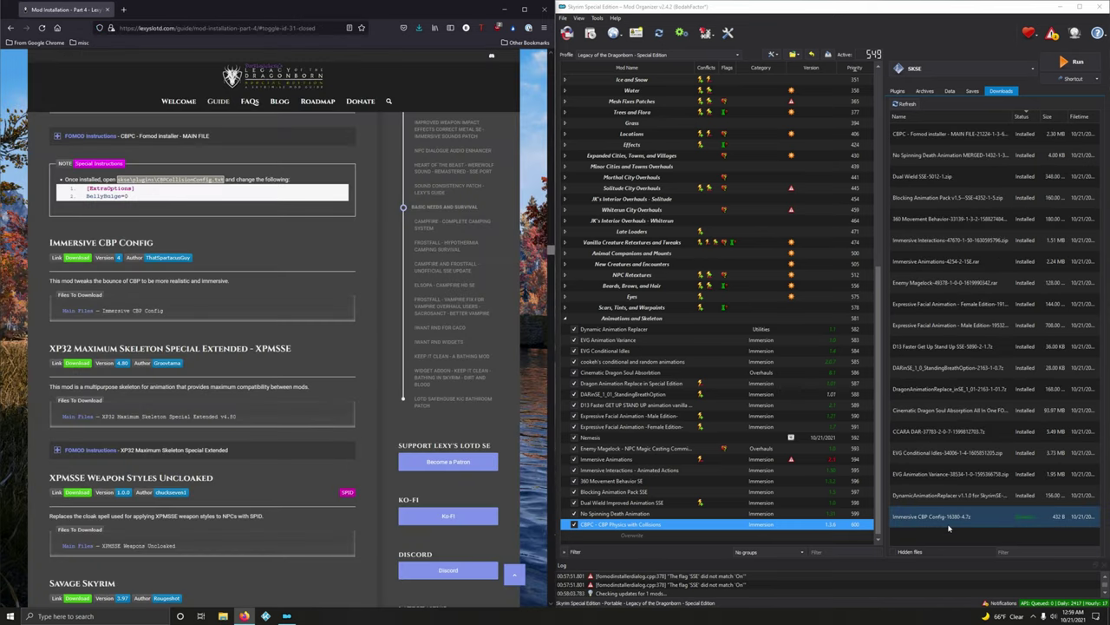
pyautogui.click(883, 321)
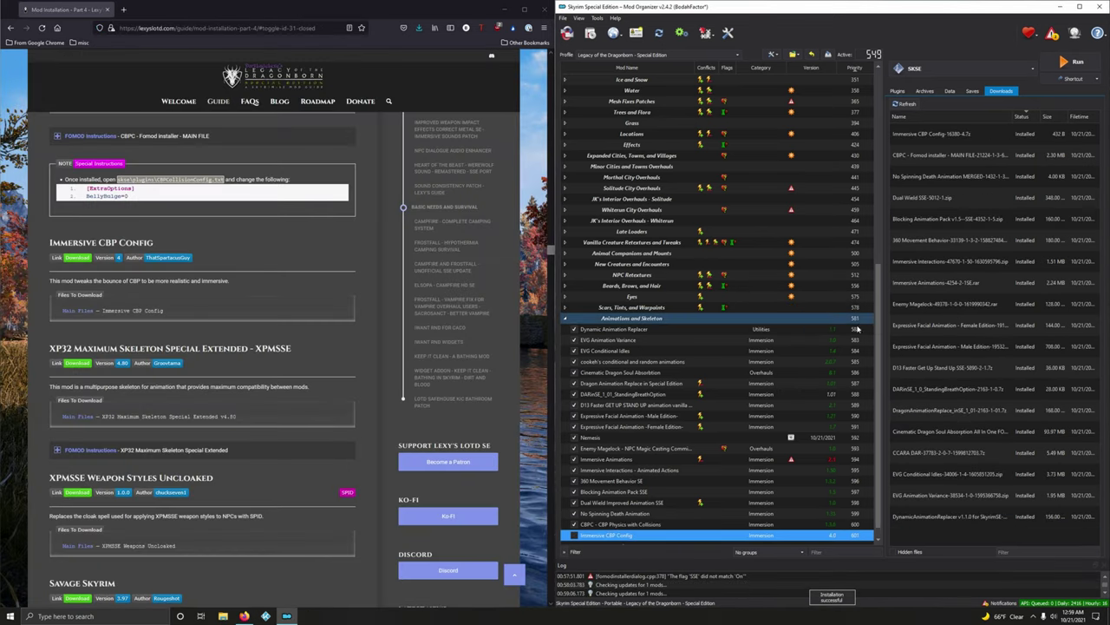
pyautogui.click(574, 525)
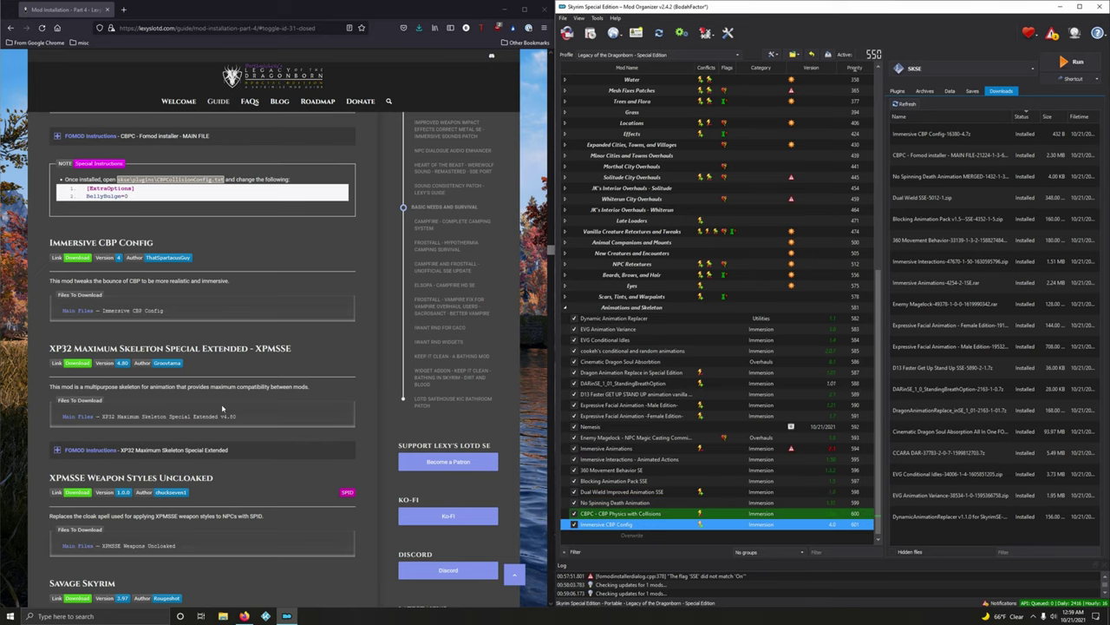
# Download the XP32 Maximum Skeleton Special Extended main file to the mod manager from its Nexus page, accepting the requirements, and close the page
pyautogui.scroll(-3, 239, 395)
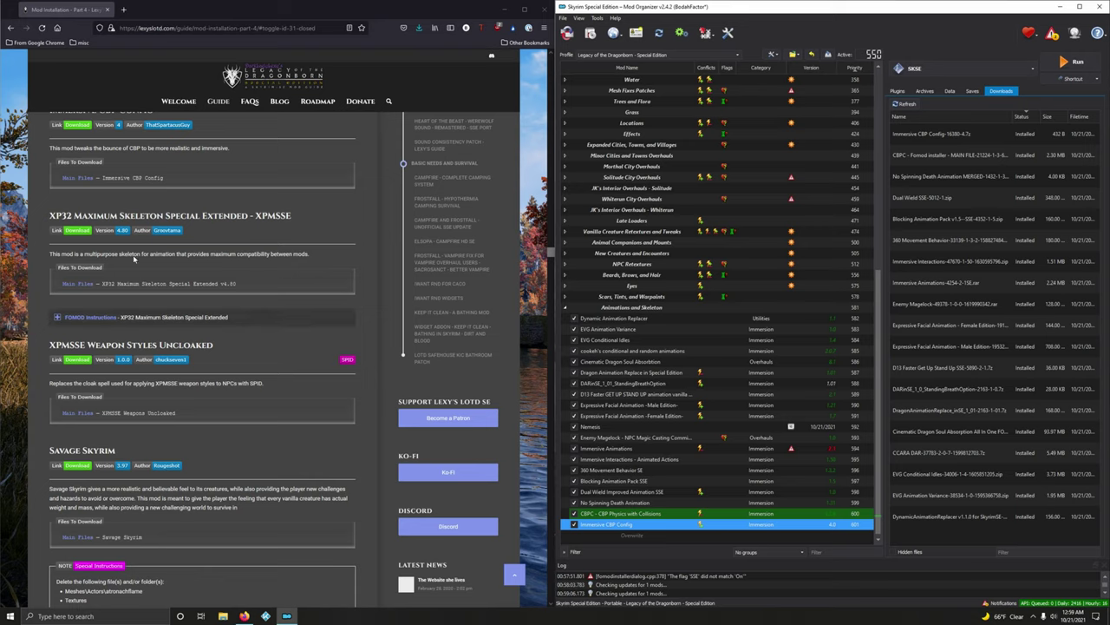
pyautogui.click(82, 232)
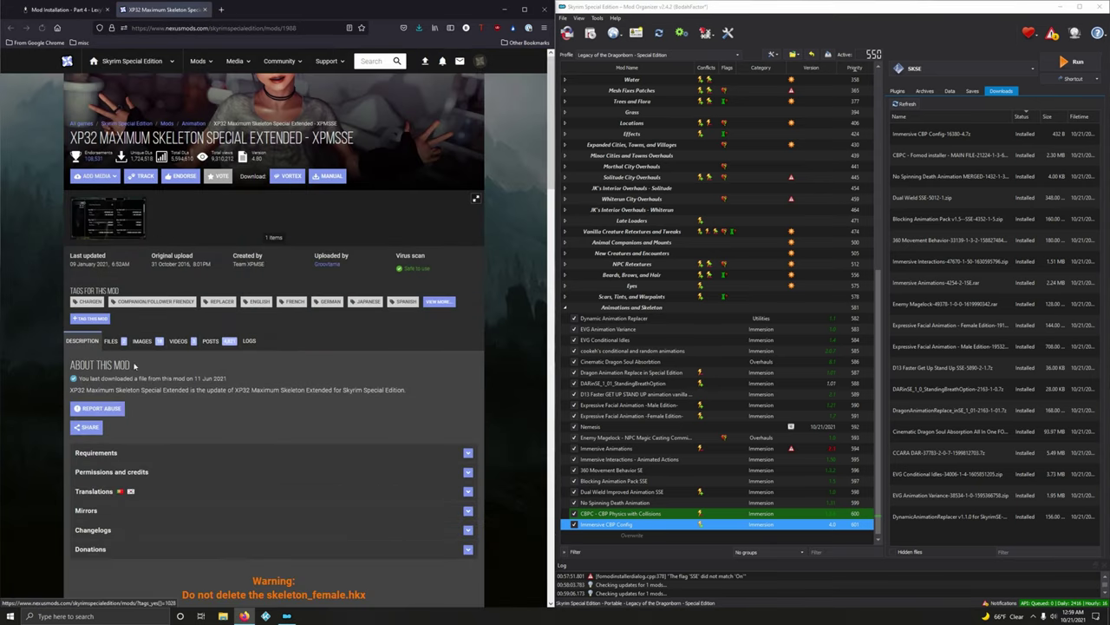
pyautogui.click(111, 340)
pyautogui.scroll(-2, 252, 371)
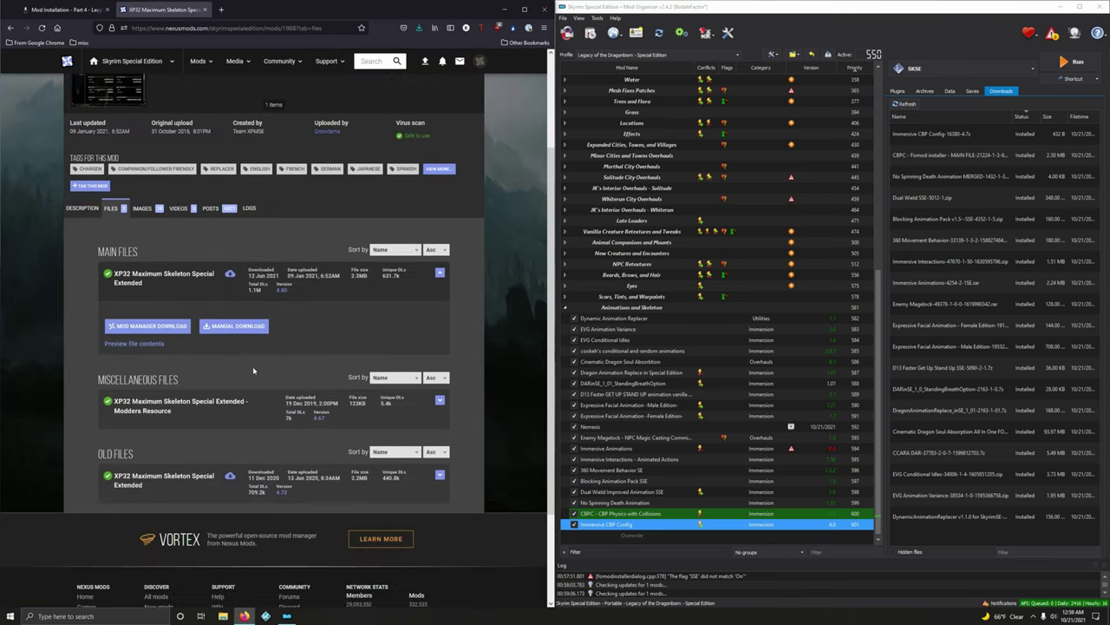
pyautogui.click(146, 325)
pyautogui.click(98, 251)
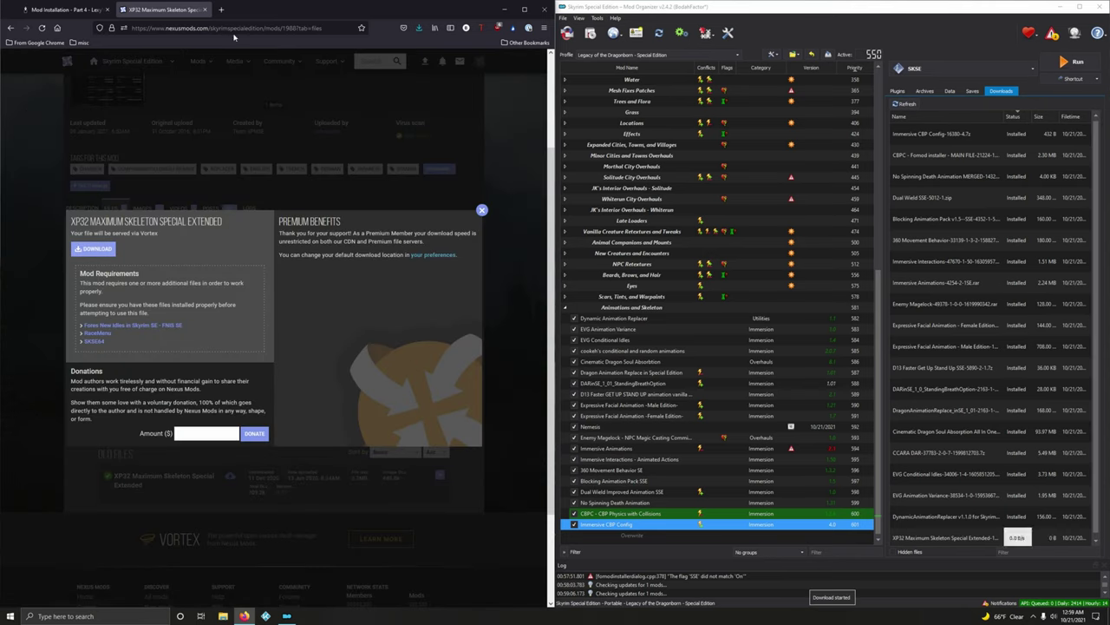
pyautogui.click(206, 9)
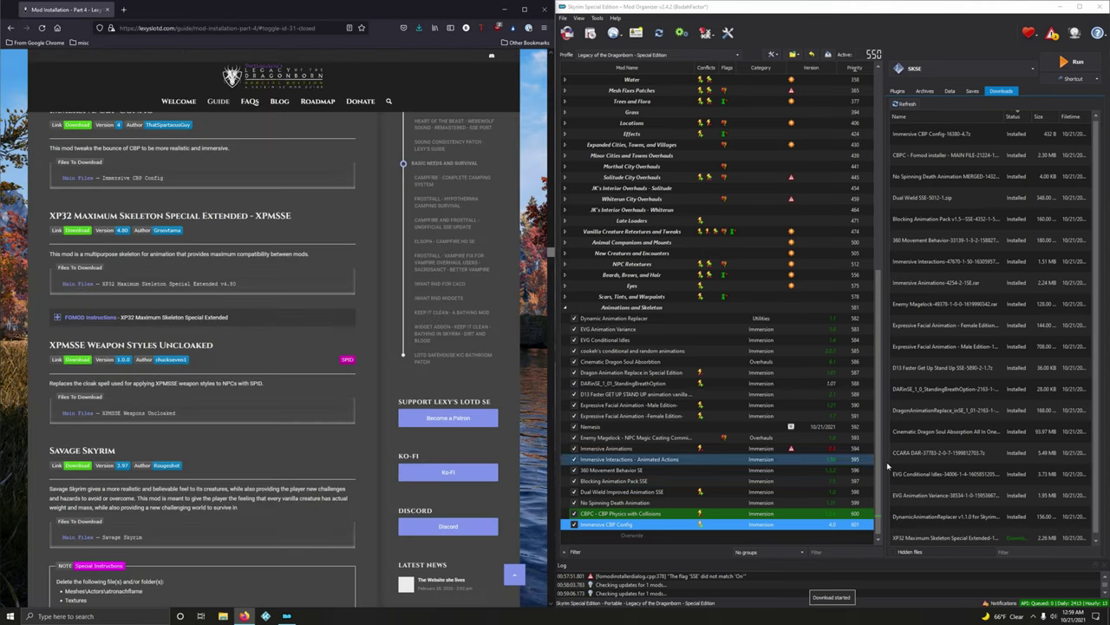
# Start installing the downloaded XP32 Maximum Skeleton Special Extended archive and expand the guide's FOMOD instructions for it beside the installer
pyautogui.doubleClick(918, 542)
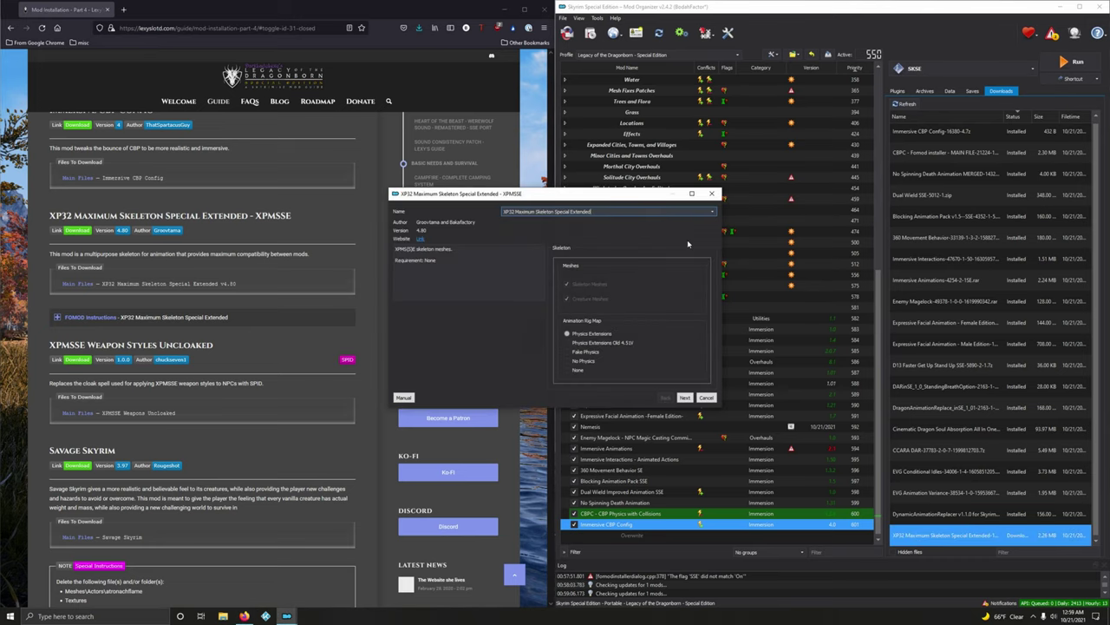
pyautogui.moveTo(621, 195); pyautogui.dragTo(754, 154)
pyautogui.click(89, 316)
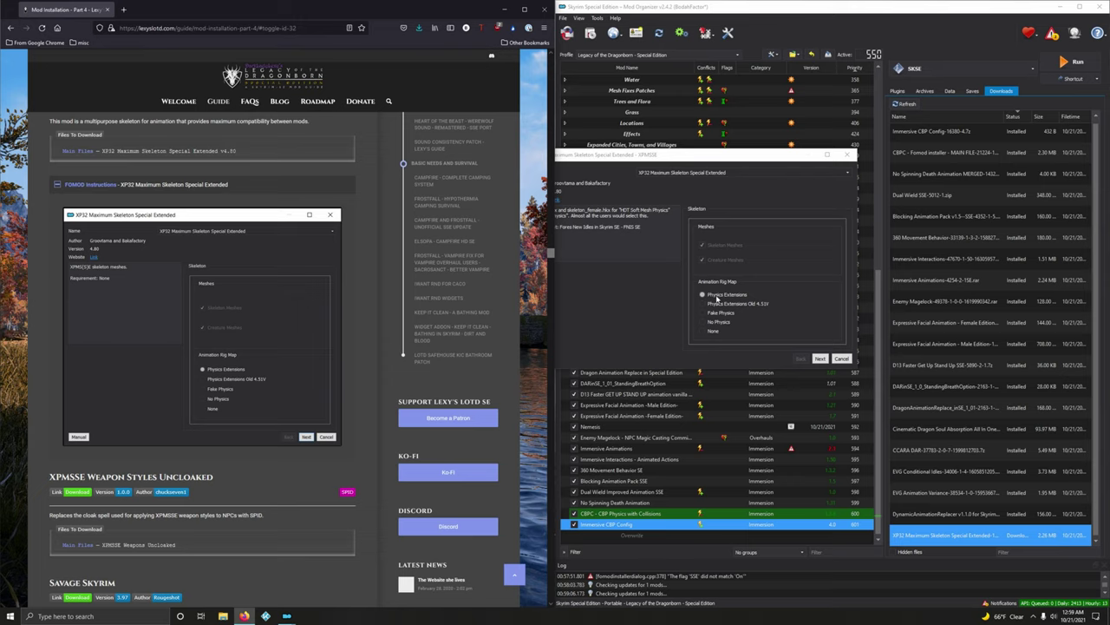
# Accept Physics Extensions, Racemenu and no weapon style randomizer in the XP32 installer, advancing the guide's instructions to the matching pages
pyautogui.click(819, 358)
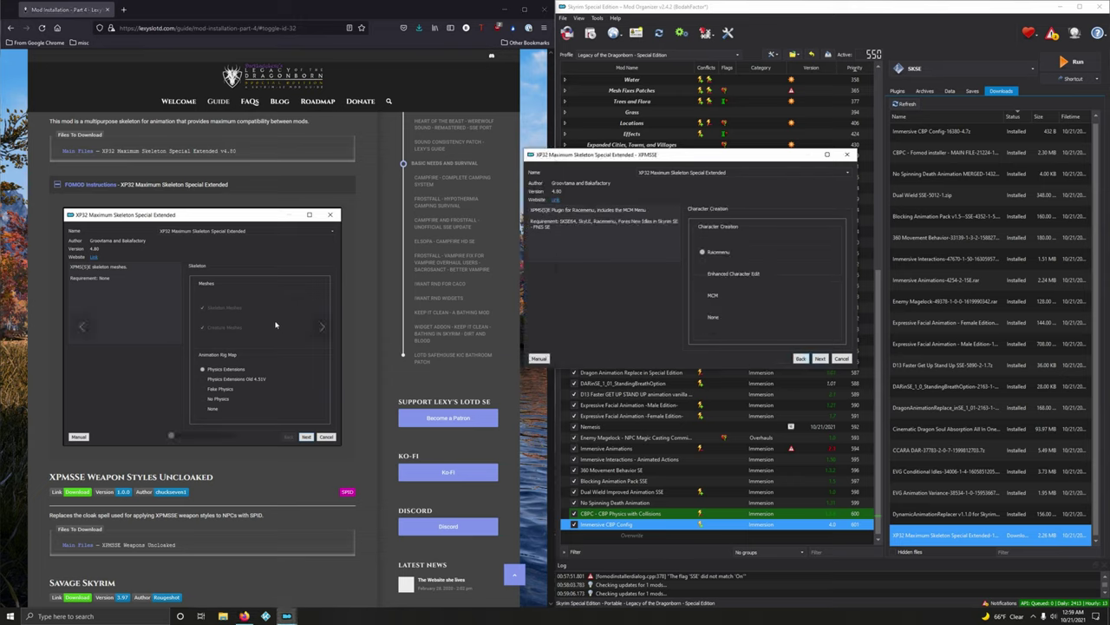
pyautogui.click(321, 330)
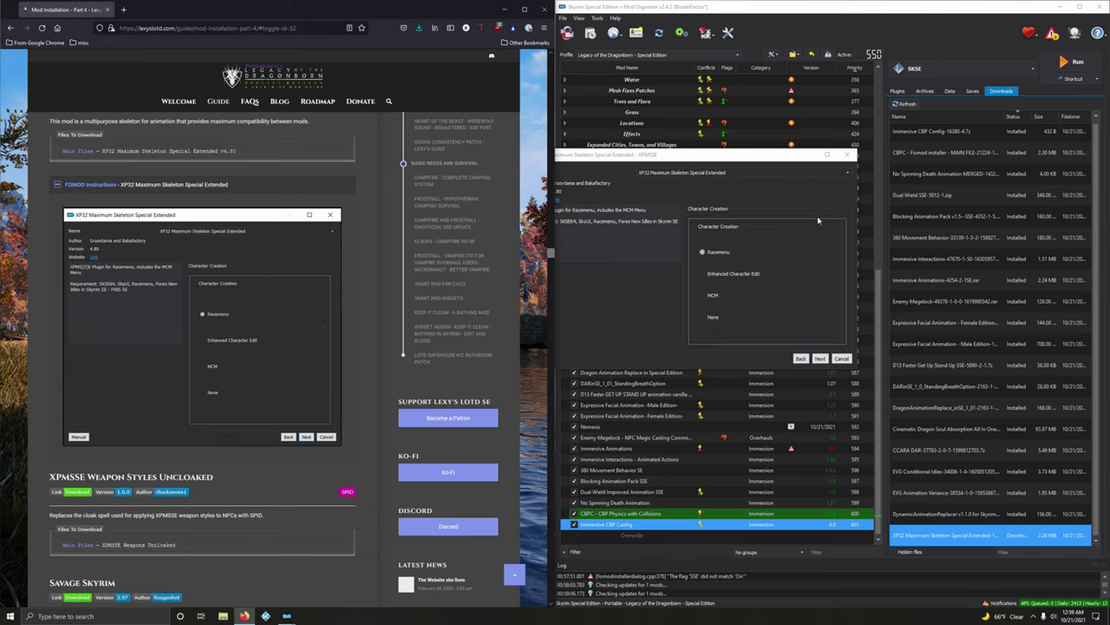
pyautogui.click(820, 359)
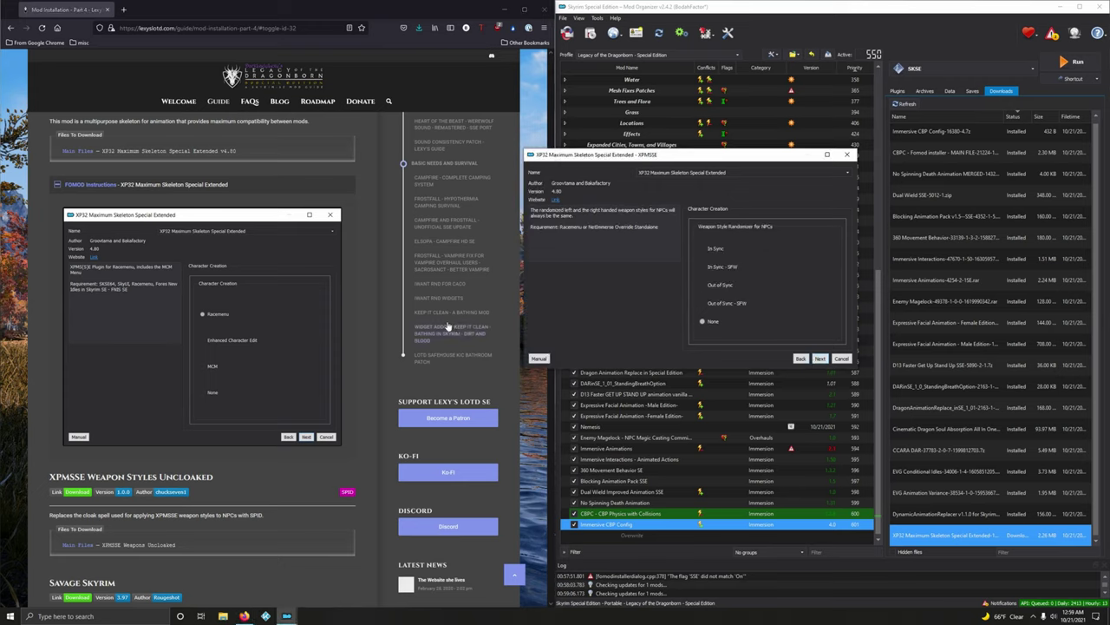
pyautogui.click(322, 327)
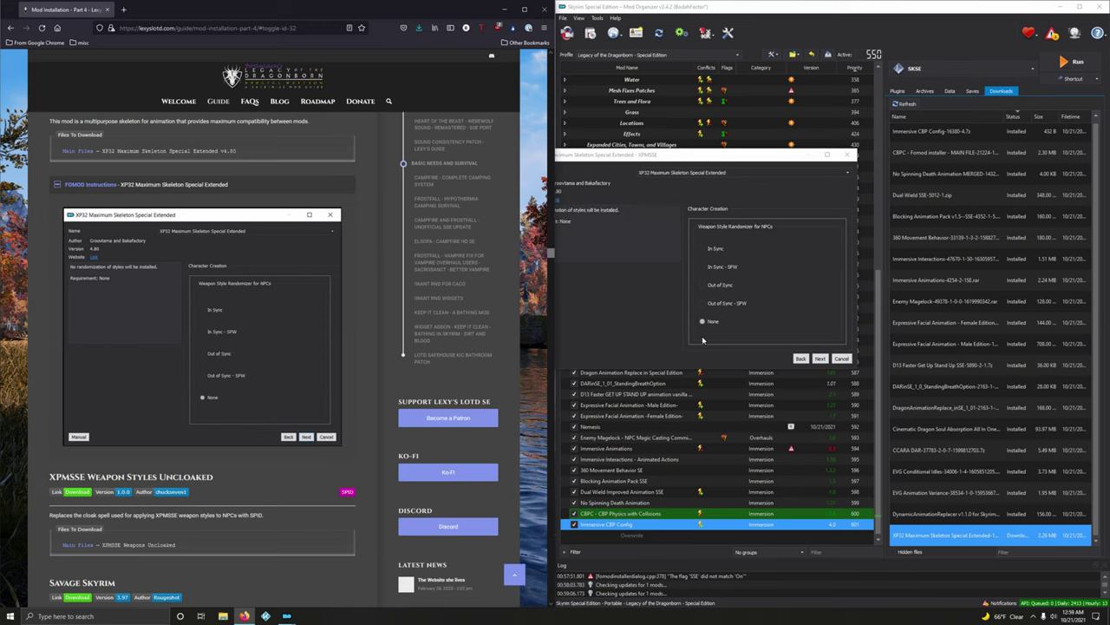
pyautogui.click(819, 358)
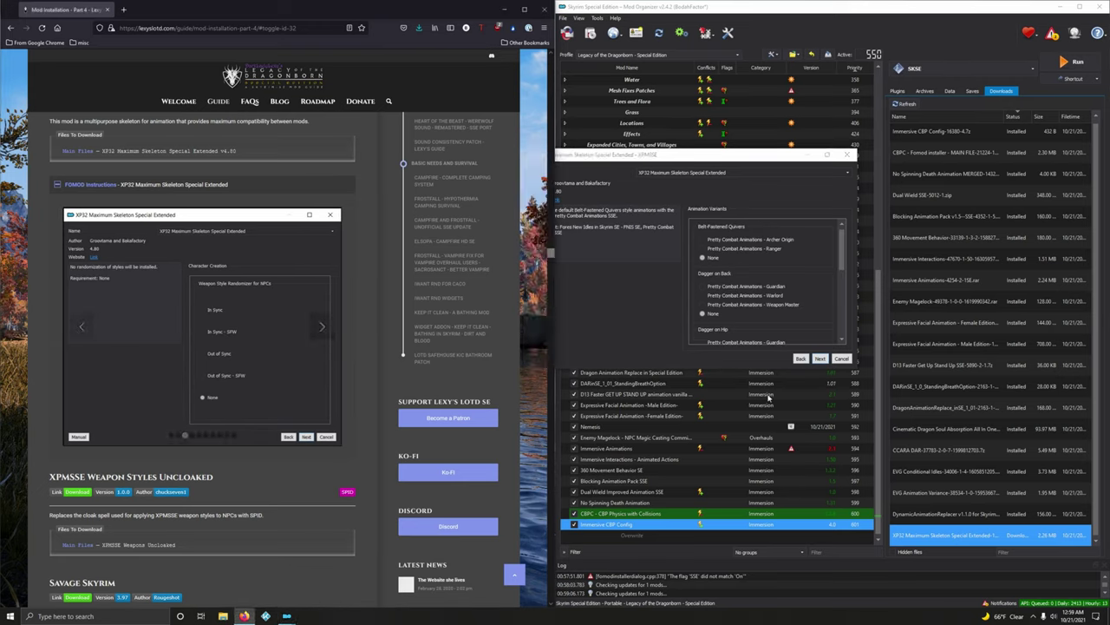
# Enlarge the XP32 installer window, check the Animation Variants against the guide's matching pages and accept None for every group
pyautogui.moveTo(755, 373); pyautogui.dragTo(746, 475)
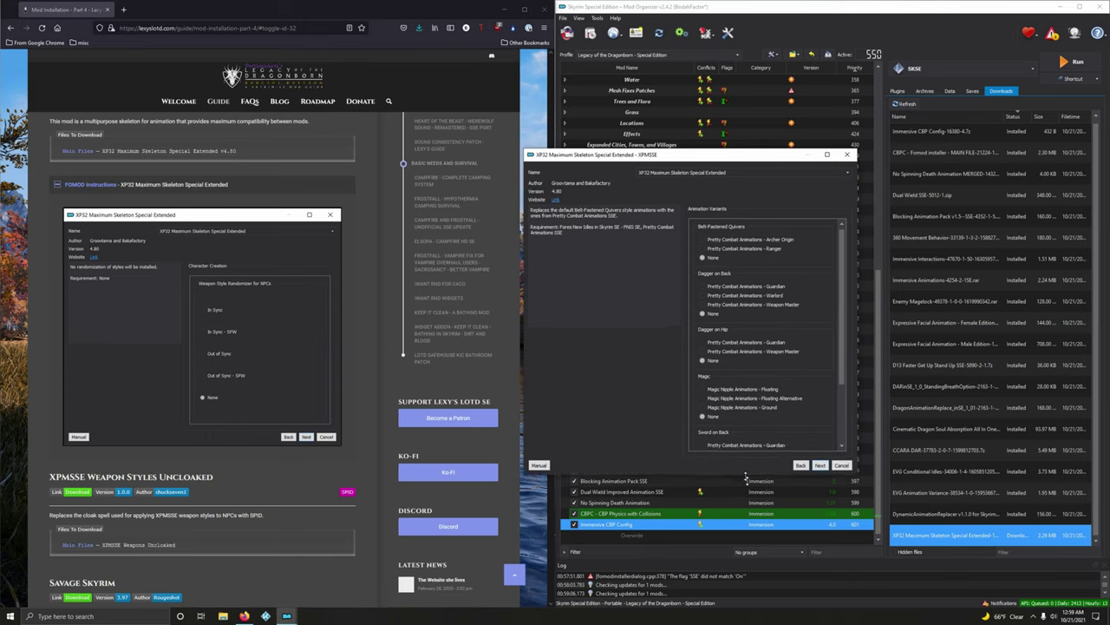
pyautogui.click(322, 327)
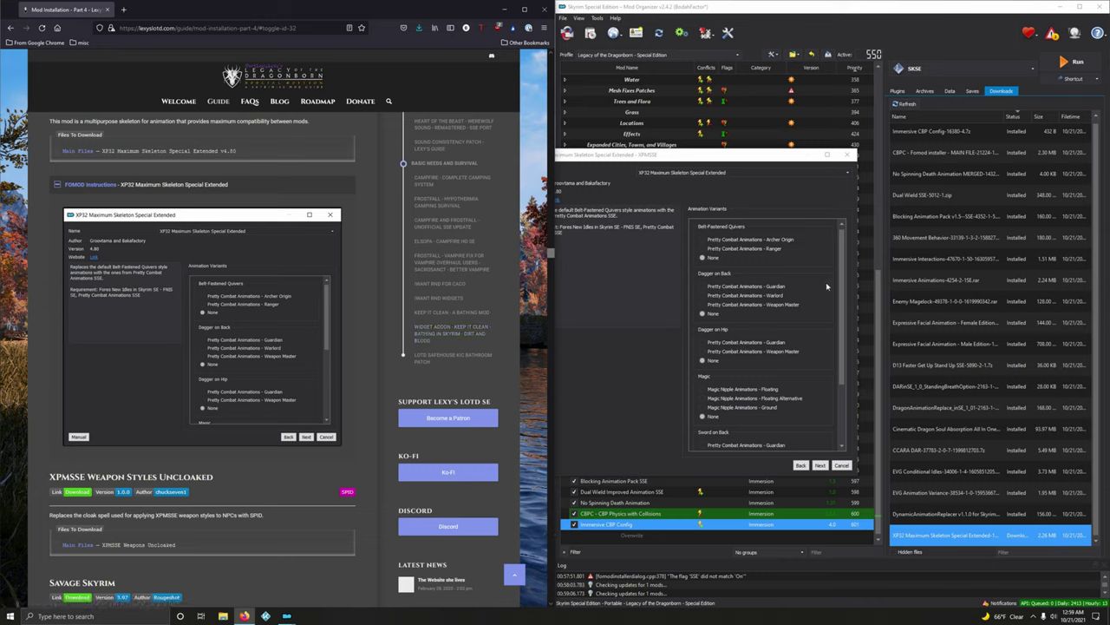
pyautogui.click(322, 326)
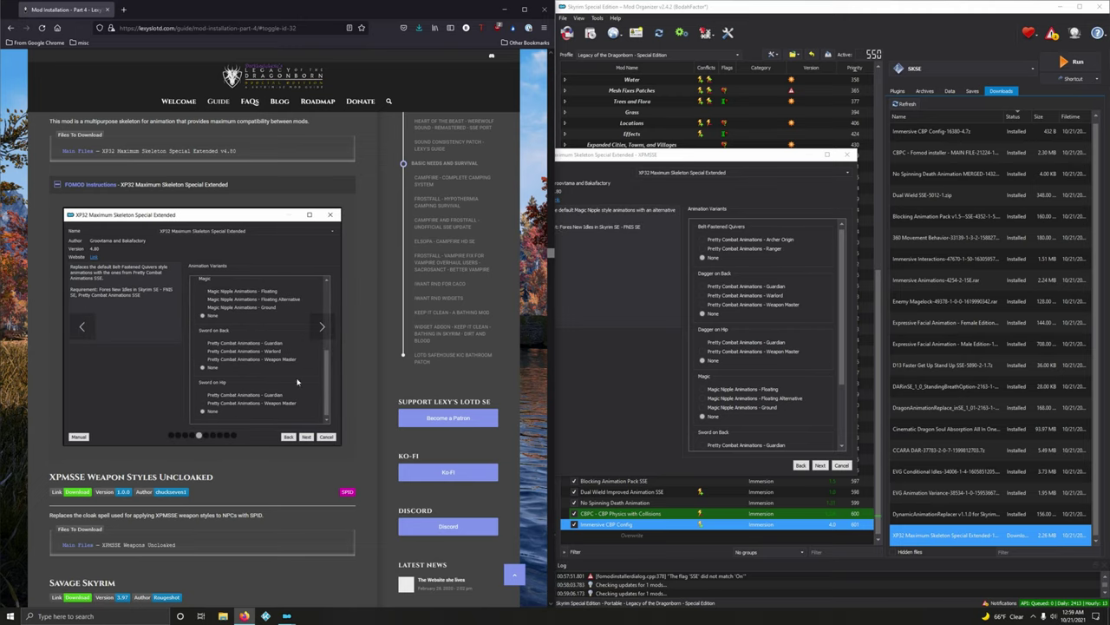
pyautogui.scroll(-3, 776, 364)
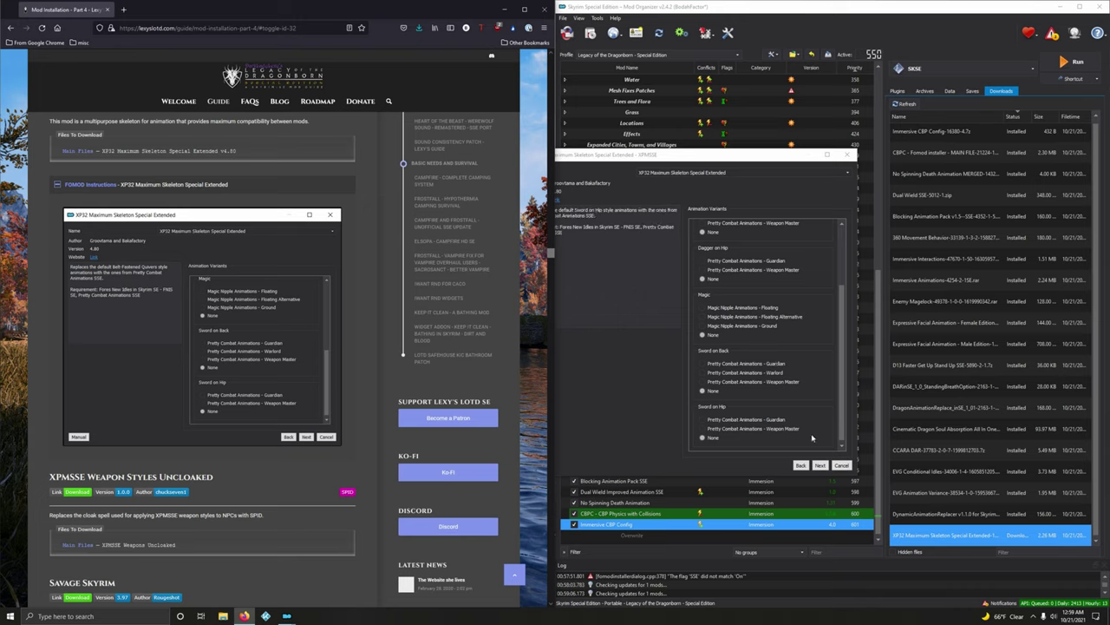
pyautogui.click(820, 465)
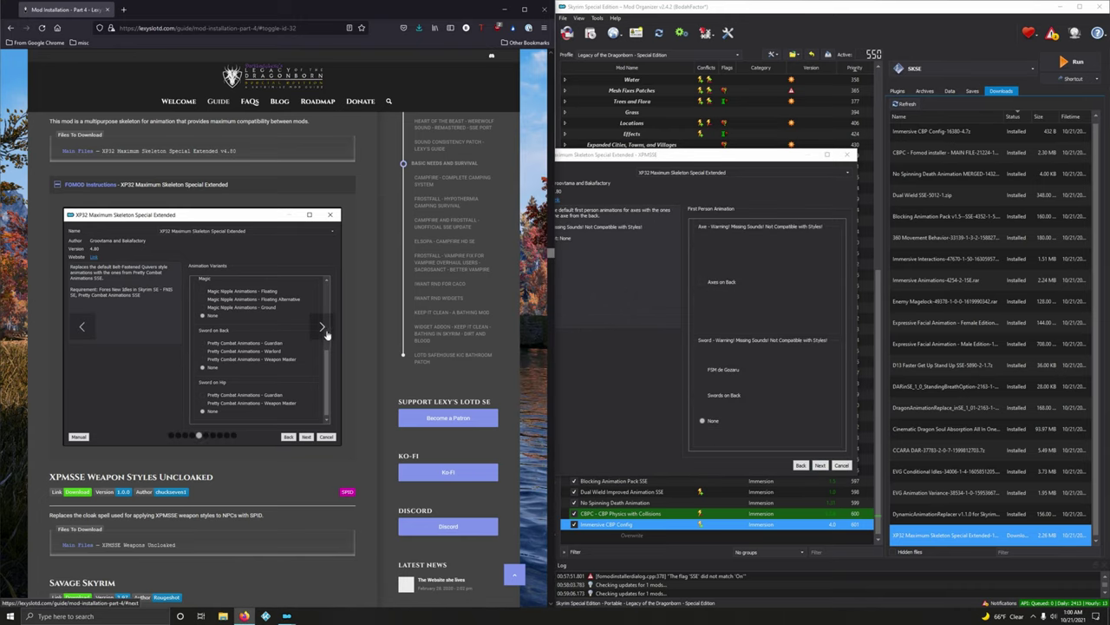
# Accept None for First Person Animation and Mounted Combat Animation in the XP32 installer, advancing the guide's instructions to the matching pages
pyautogui.click(322, 328)
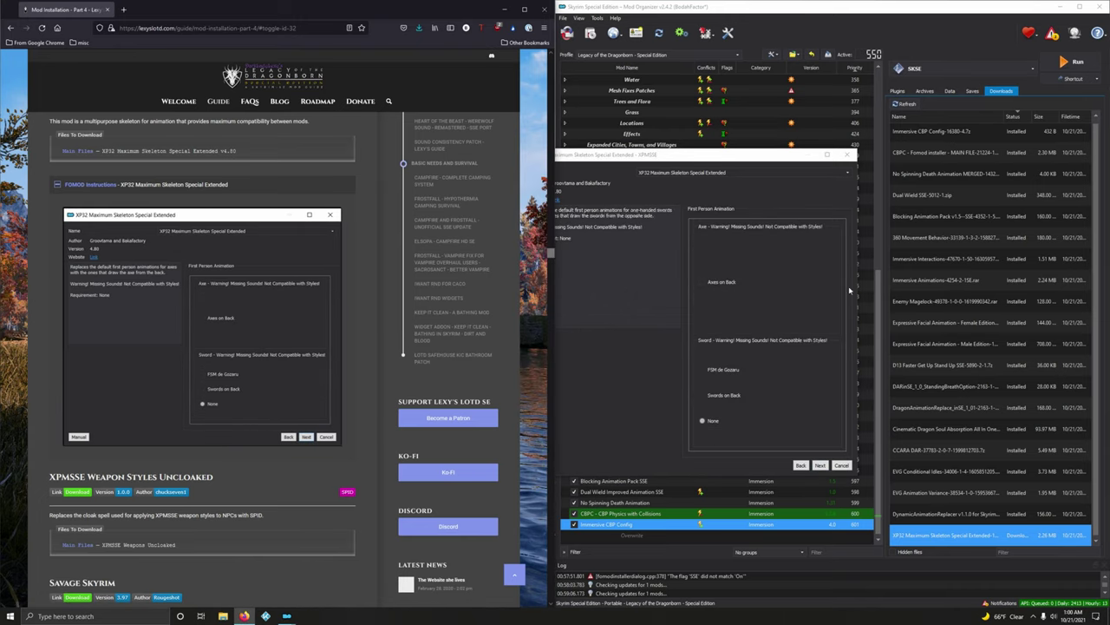
pyautogui.click(819, 466)
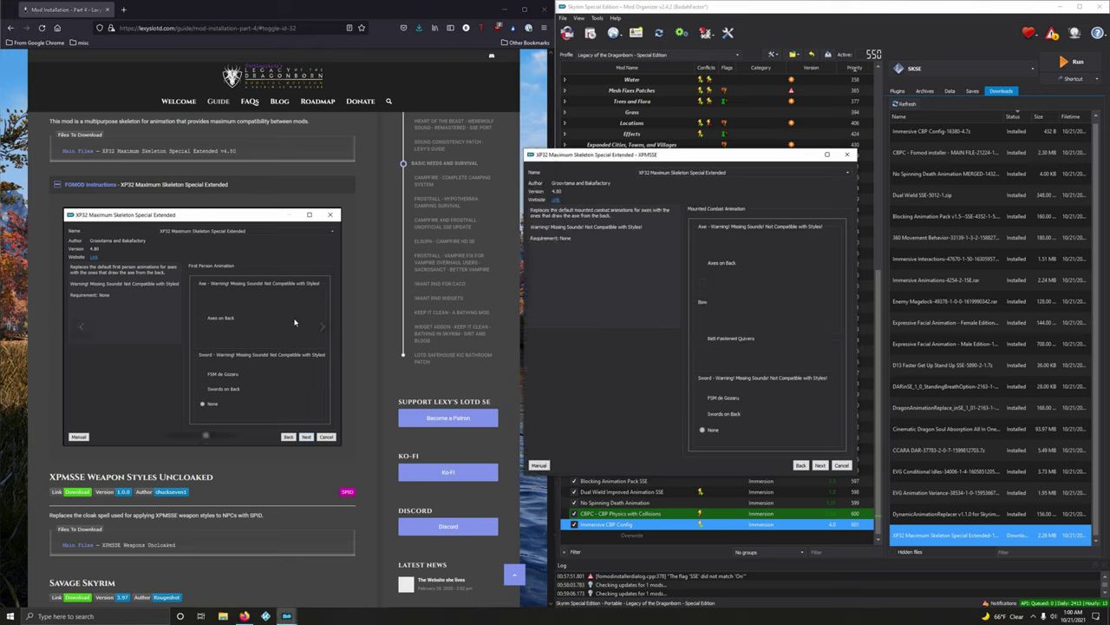
pyautogui.click(322, 327)
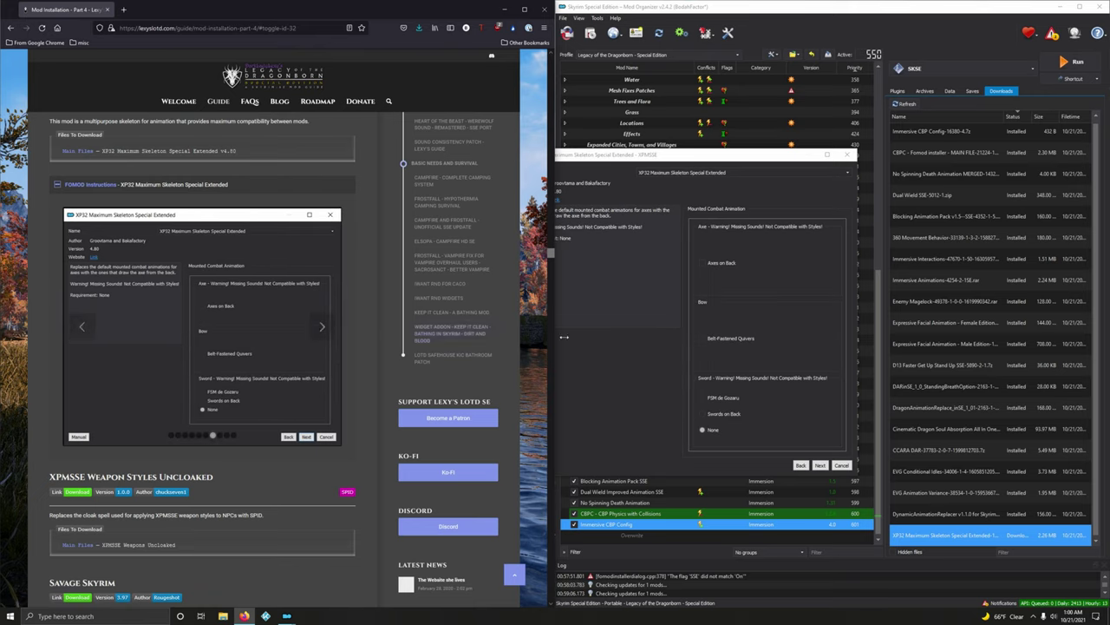
pyautogui.click(819, 466)
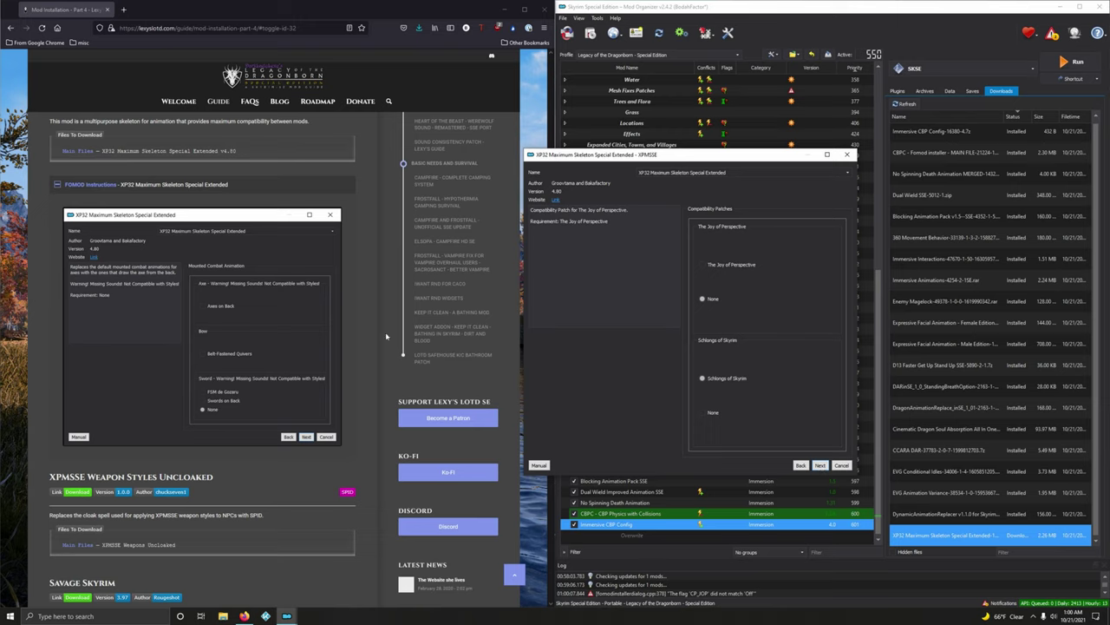
# Set the Schlongs of Skyrim compatibility patch to None and keep None for The Joy of Perspective, following the guide's matching page
pyautogui.click(324, 329)
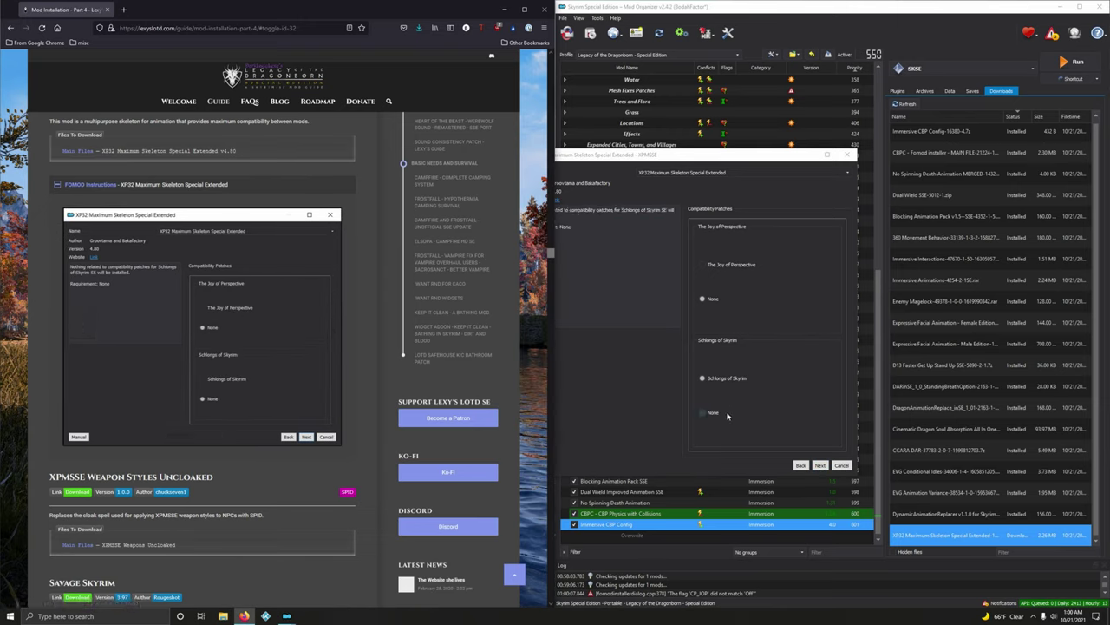
pyautogui.click(708, 412)
pyautogui.click(819, 466)
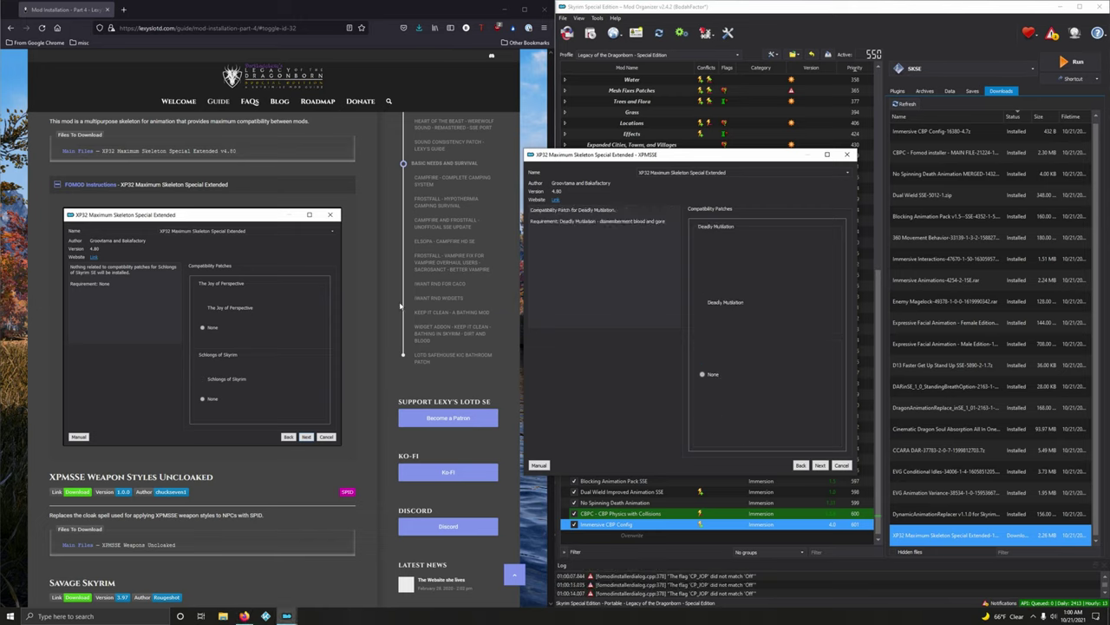
# Accept None for the Deadly Mutilation and Enderal patches, install XP32 Maximum Skeleton Special Extended and enable the mod
pyautogui.click(325, 329)
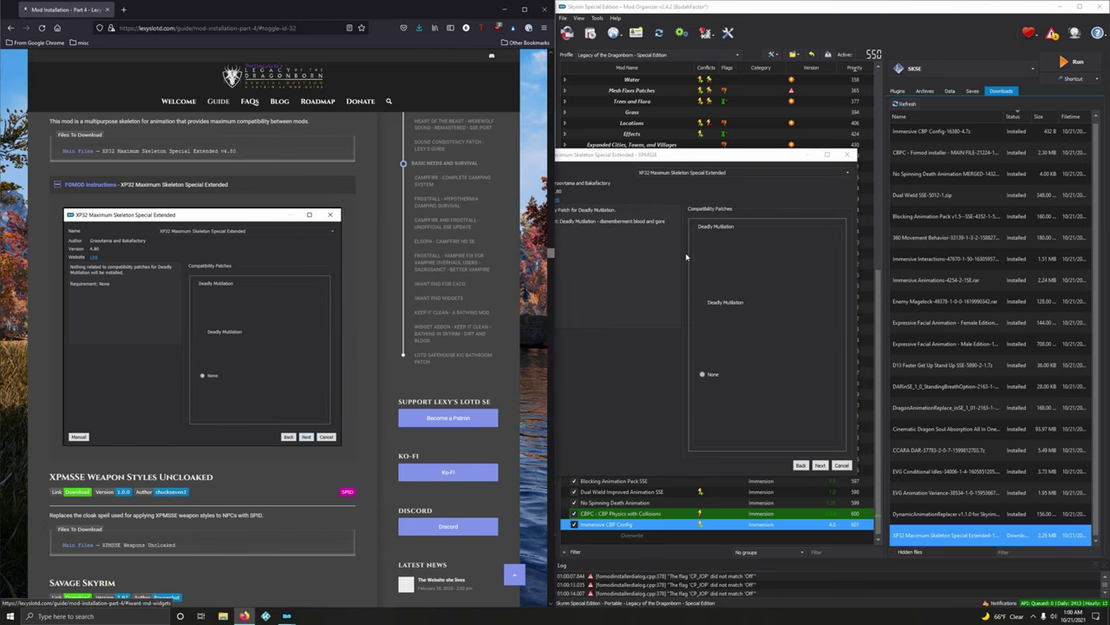
pyautogui.click(820, 466)
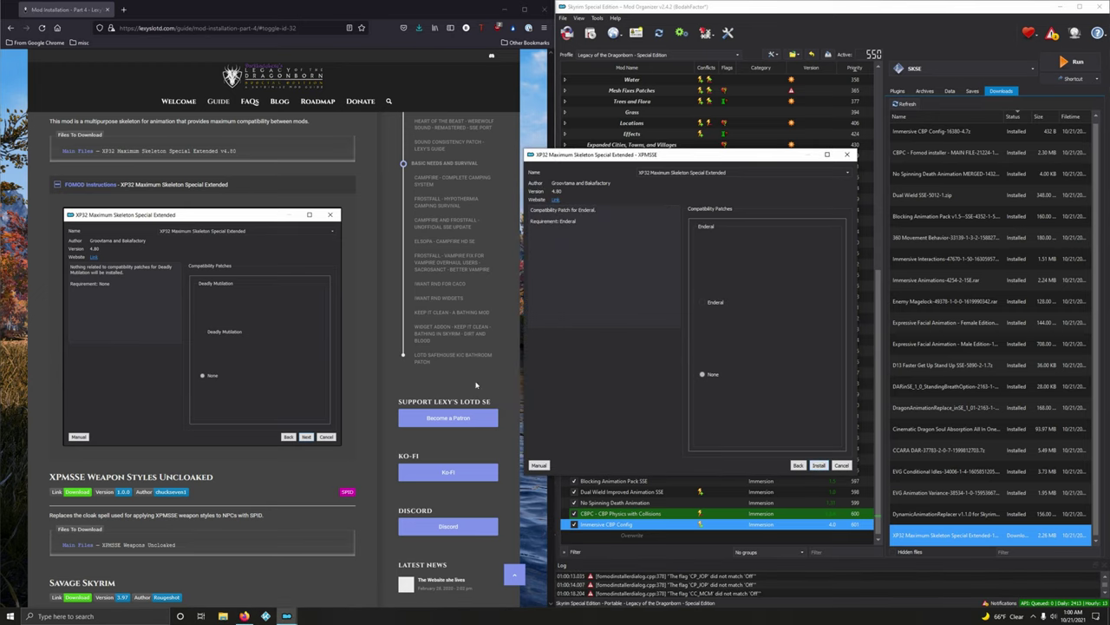
pyautogui.click(326, 331)
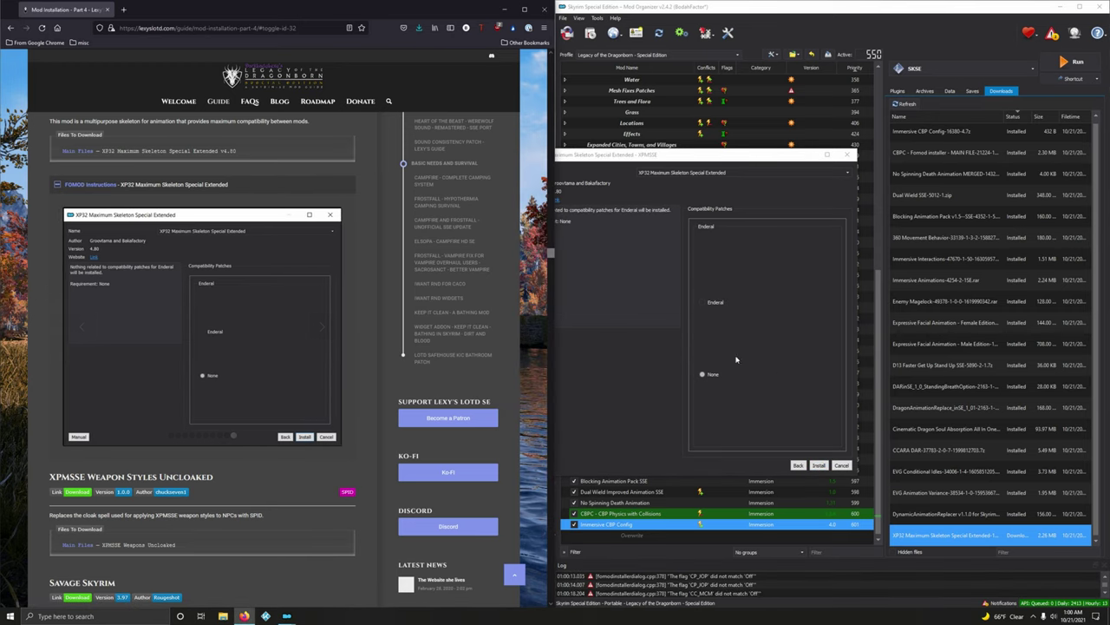
pyautogui.click(819, 466)
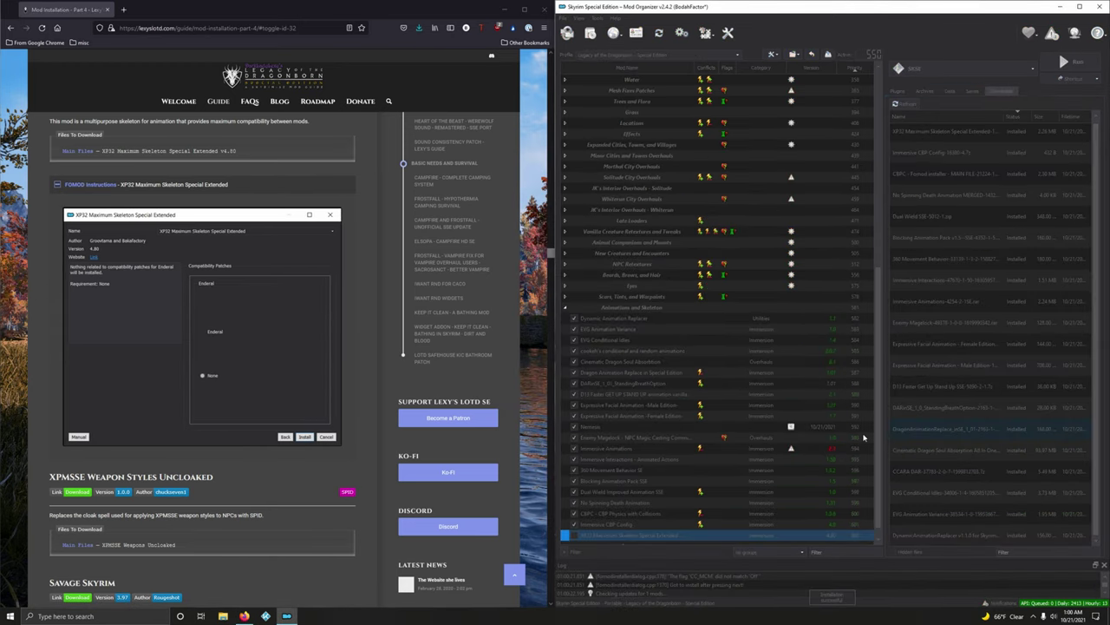
pyautogui.click(573, 535)
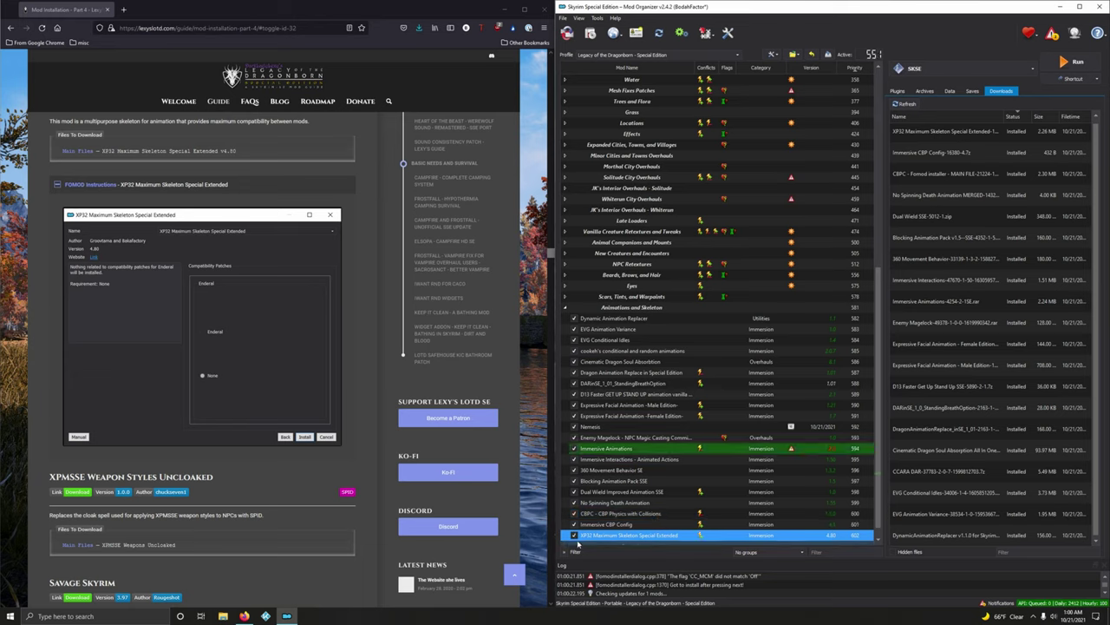
# Collapse the guide's XP32 instructions, download the XPMSSE Weapons Uncloaked main file to the mod manager and close its Nexus page
pyautogui.click(217, 184)
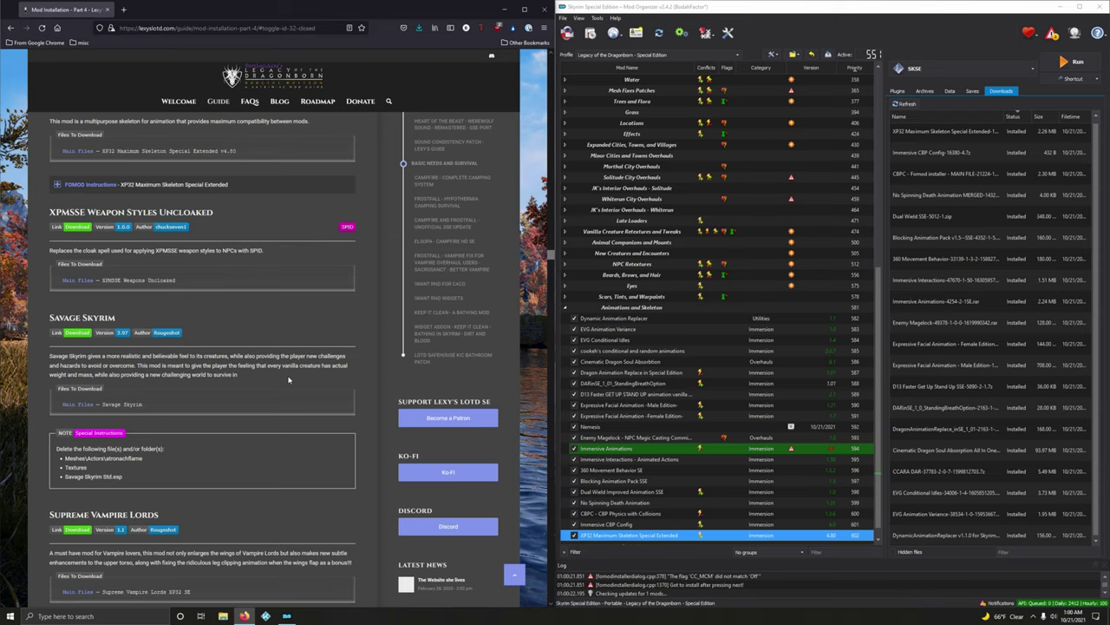
pyautogui.scroll(-1, 289, 379)
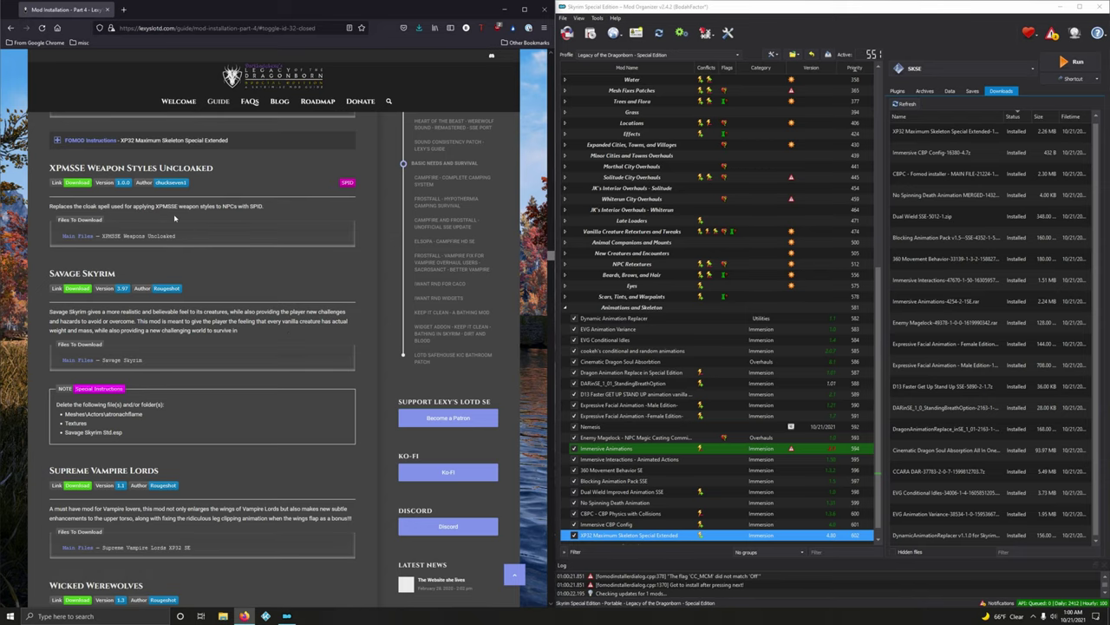
pyautogui.click(82, 184)
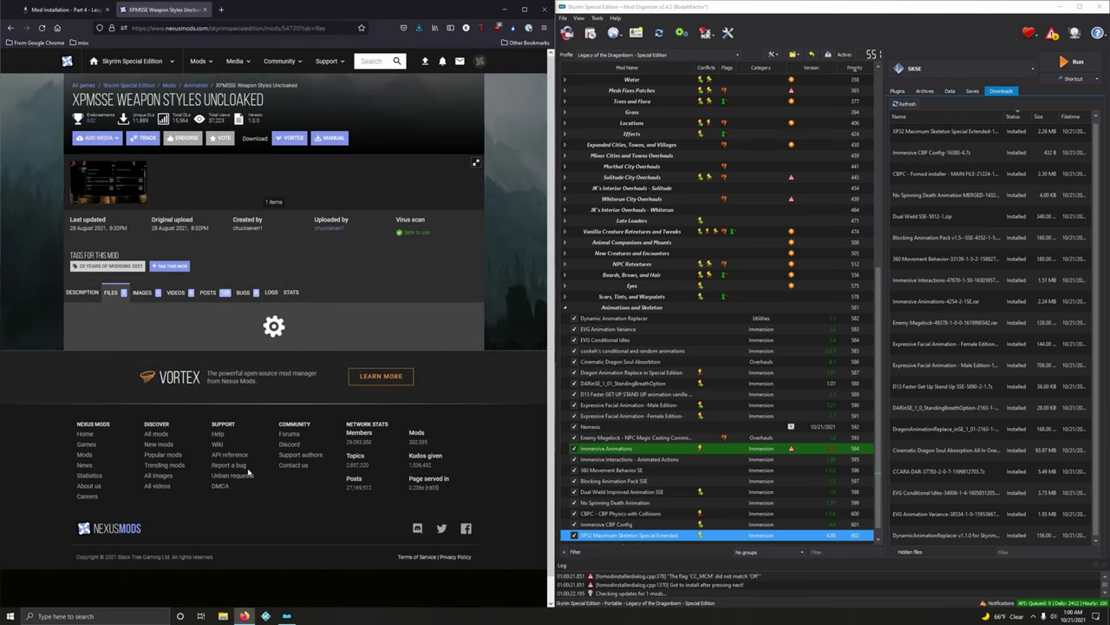
pyautogui.click(165, 397)
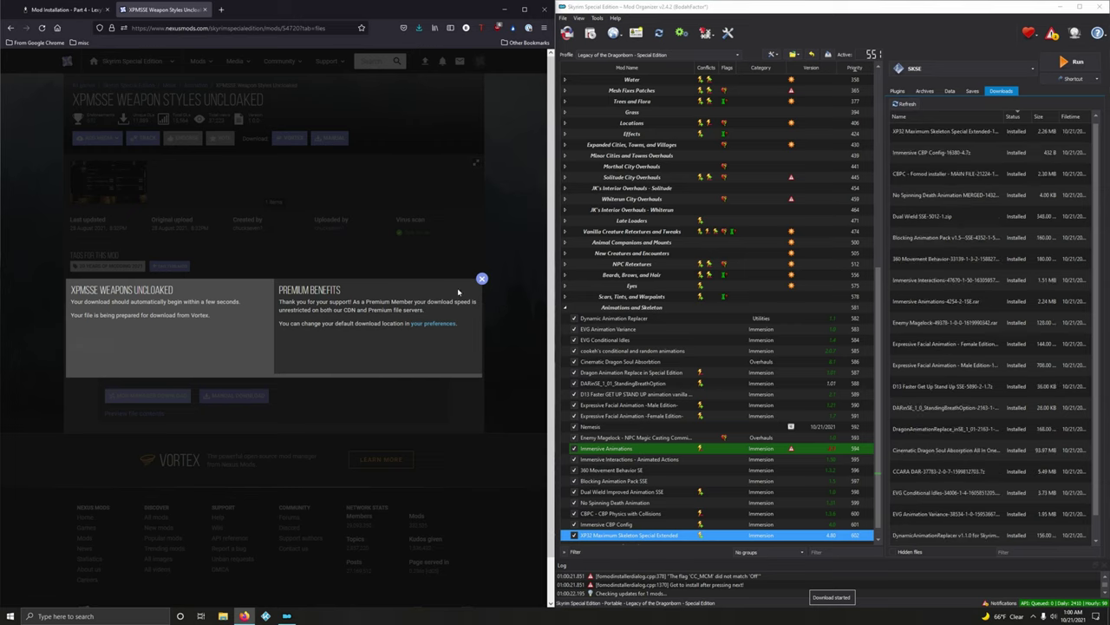
pyautogui.click(205, 10)
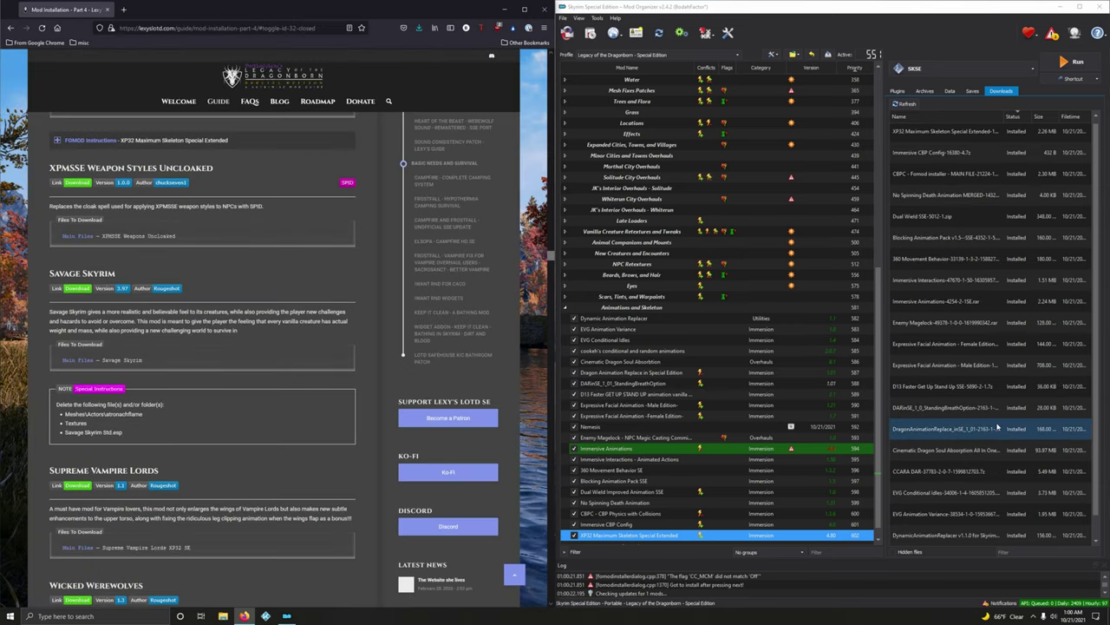
# Install the downloaded XPMSSE Weapons Uncloaked archive and enable the mod
pyautogui.doubleClick(937, 538)
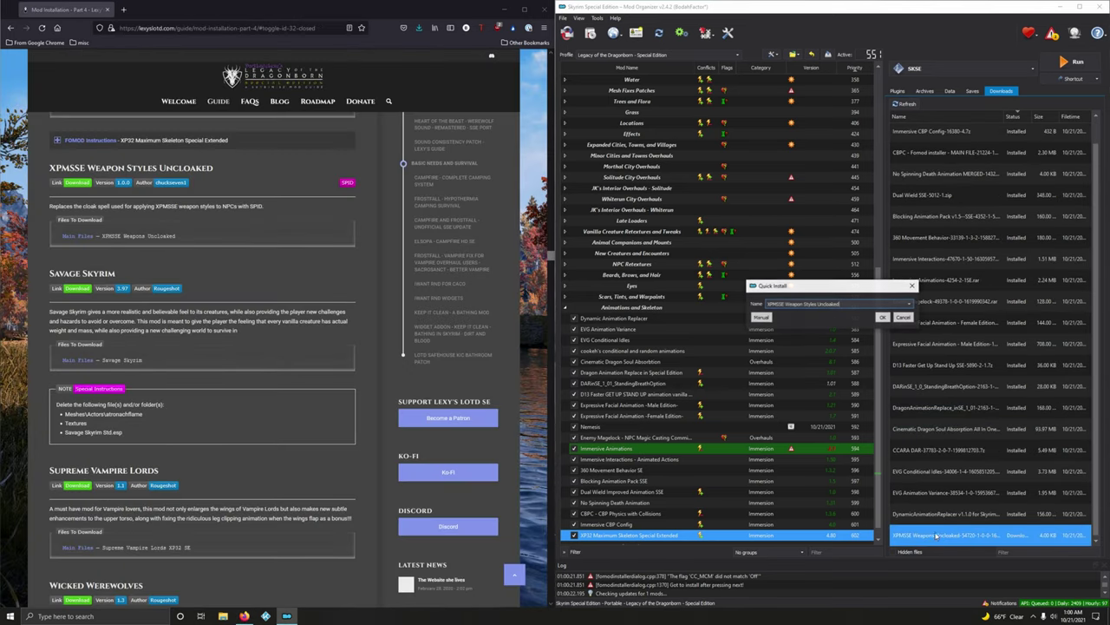
pyautogui.click(882, 323)
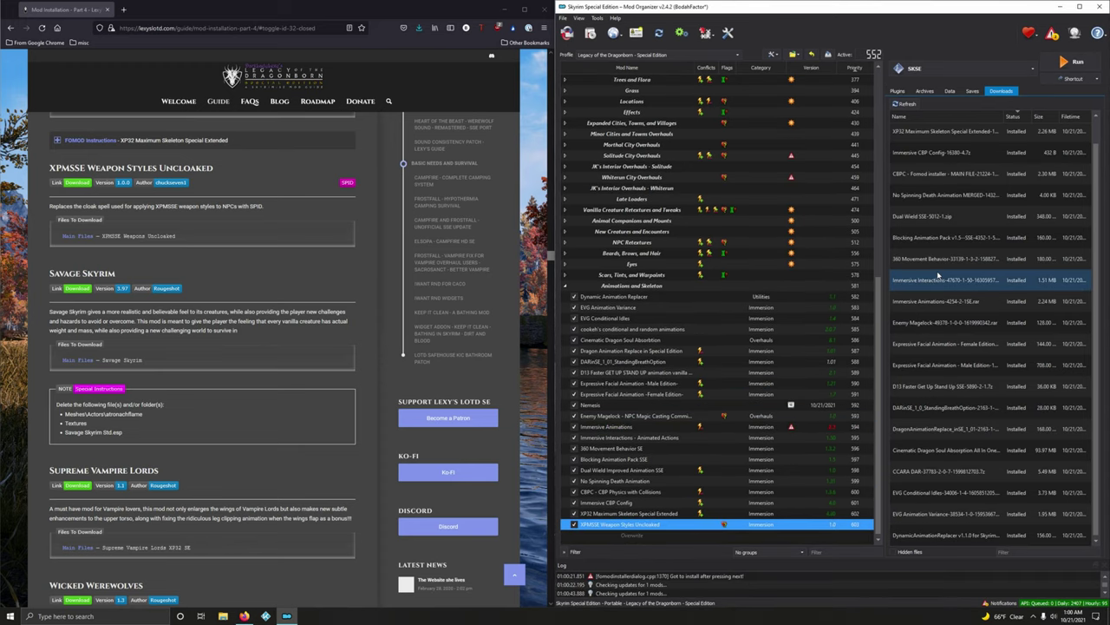
# Delete all installed downloads from the downloads list and confirm the deletion
pyautogui.rightClick(938, 258)
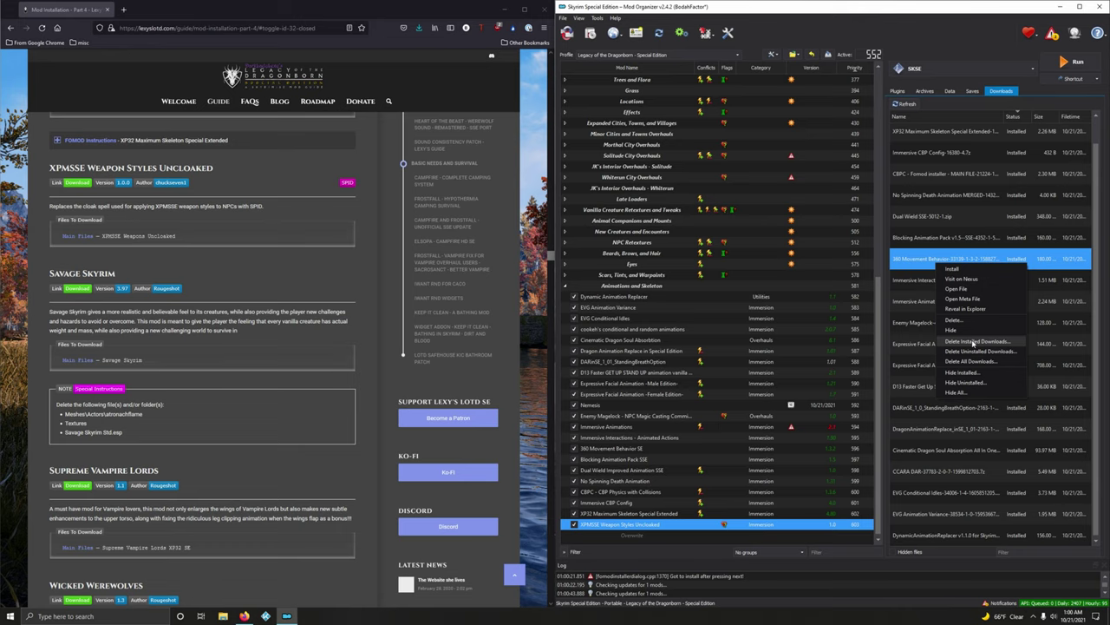
pyautogui.click(963, 342)
pyautogui.click(615, 318)
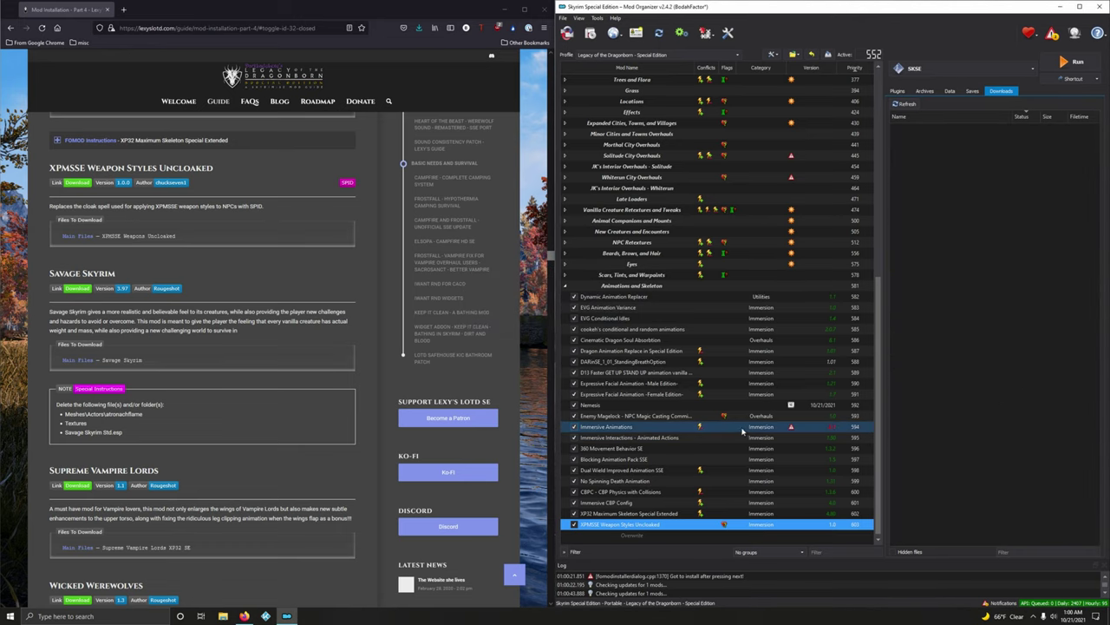
# Download the Savage Skyrim main file to the mod manager from its Nexus page and close the page
pyautogui.scroll(-1, 230, 419)
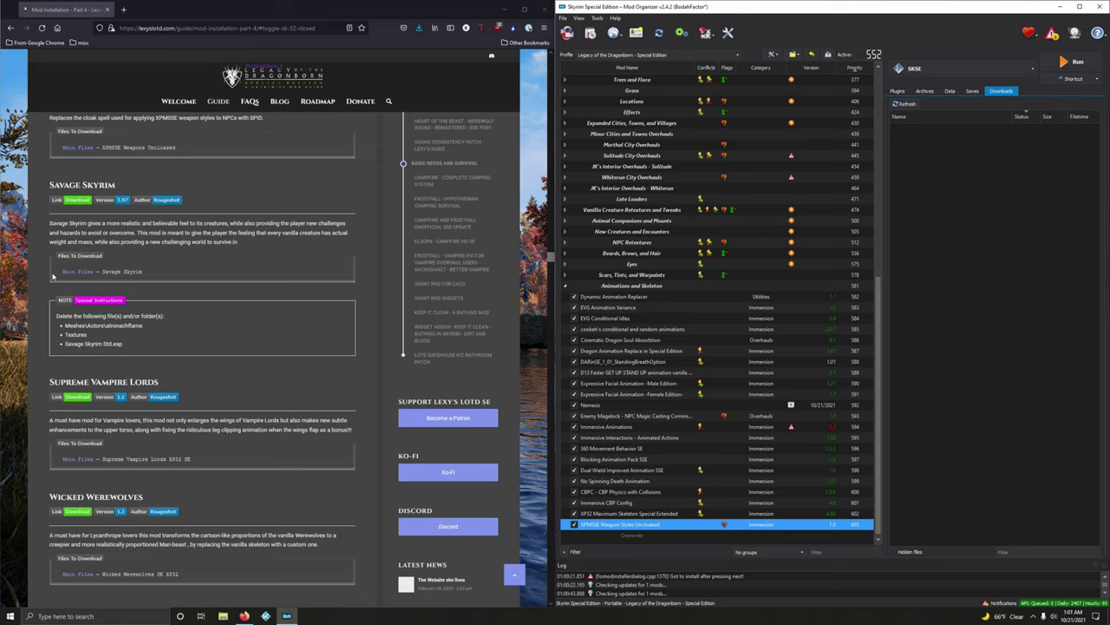
pyautogui.click(87, 201)
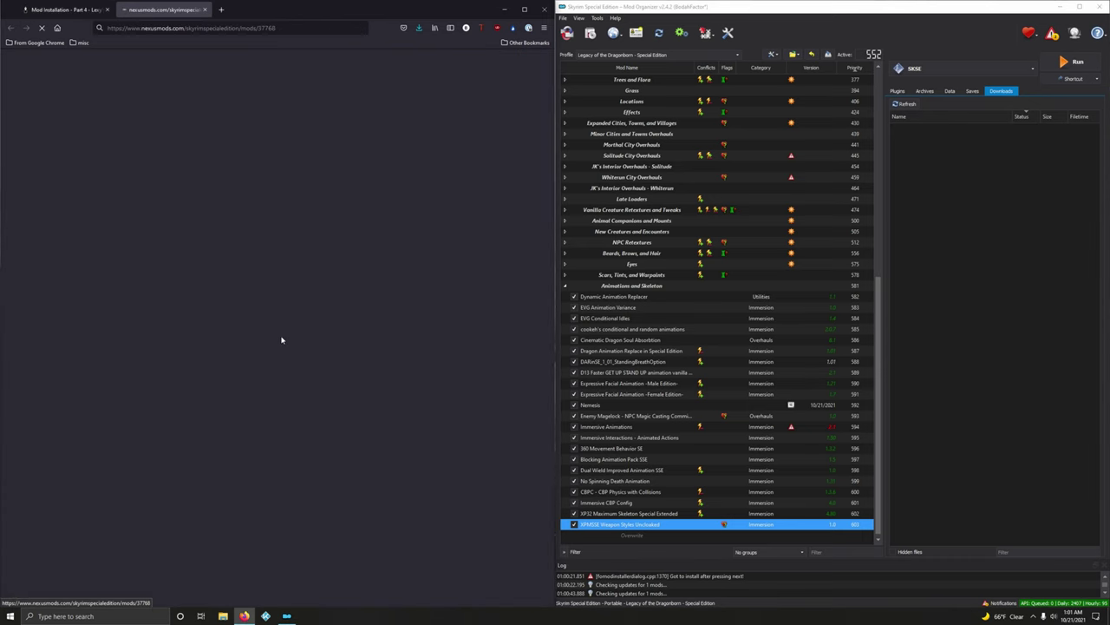
pyautogui.click(110, 328)
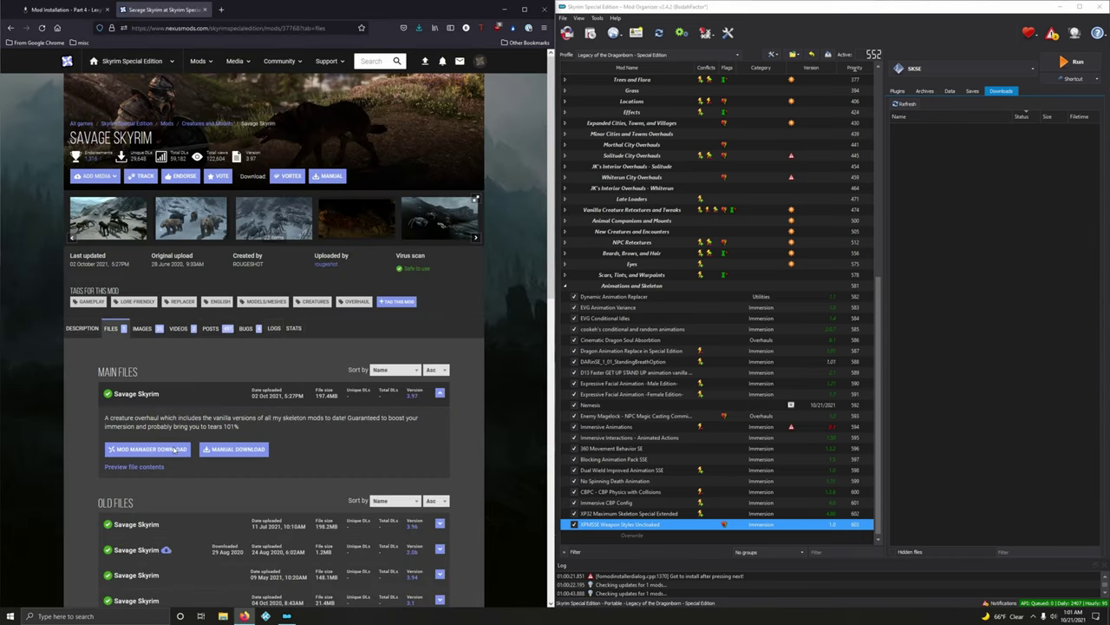
pyautogui.click(160, 451)
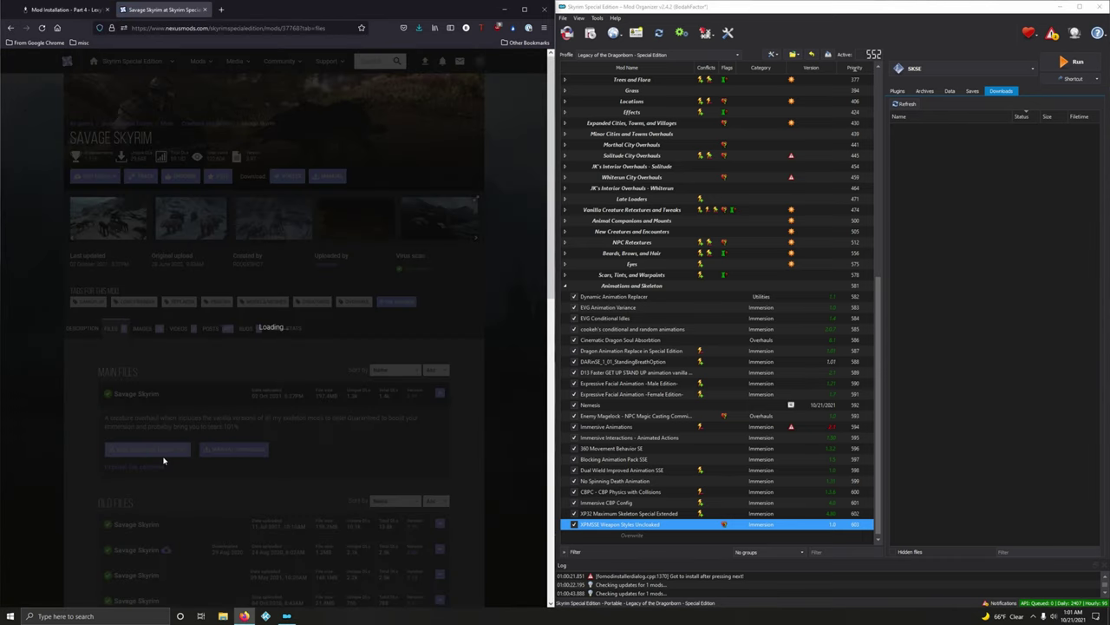
pyautogui.click(211, 9)
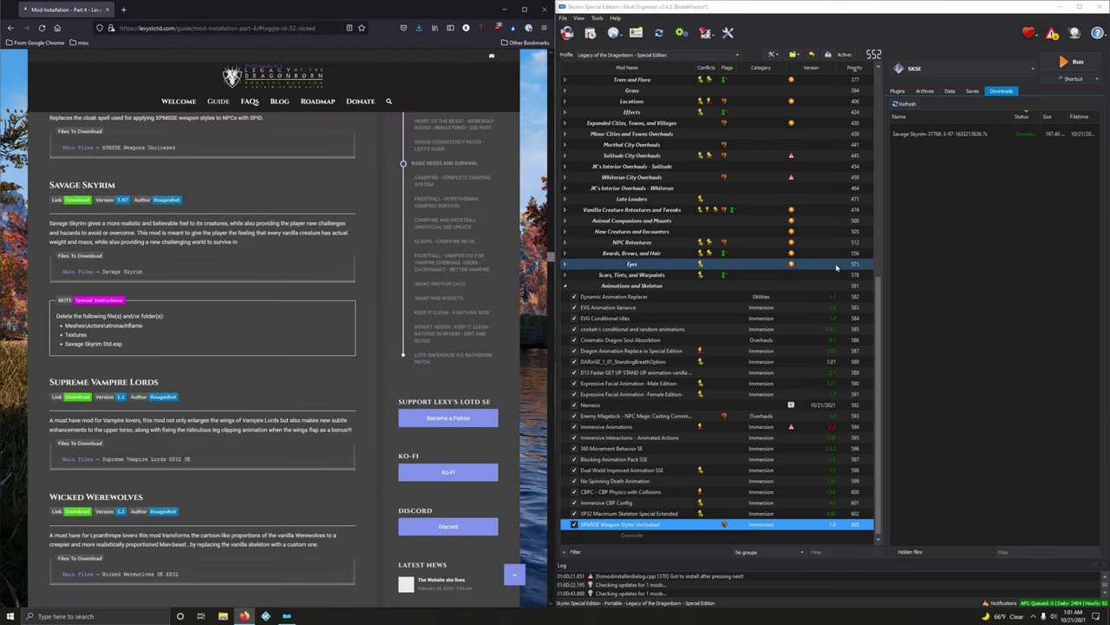
# Start a manual install of the Savage Skyrim archive and exclude its Meshes\Actors\atronachflame folder
pyautogui.doubleClick(932, 145)
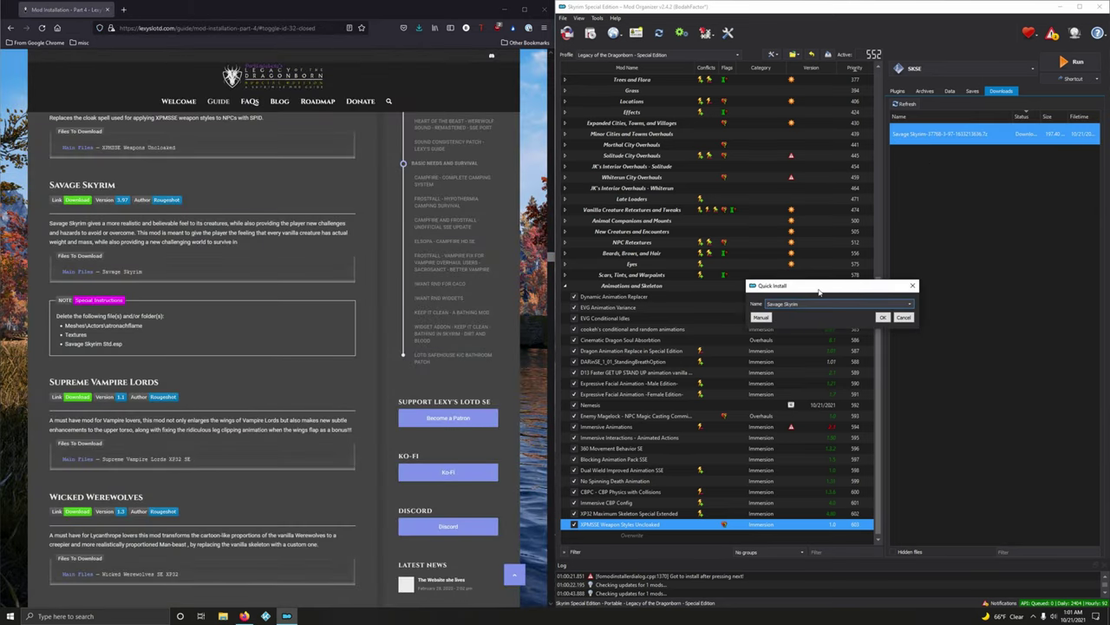
pyautogui.moveTo(819, 292); pyautogui.dragTo(681, 230)
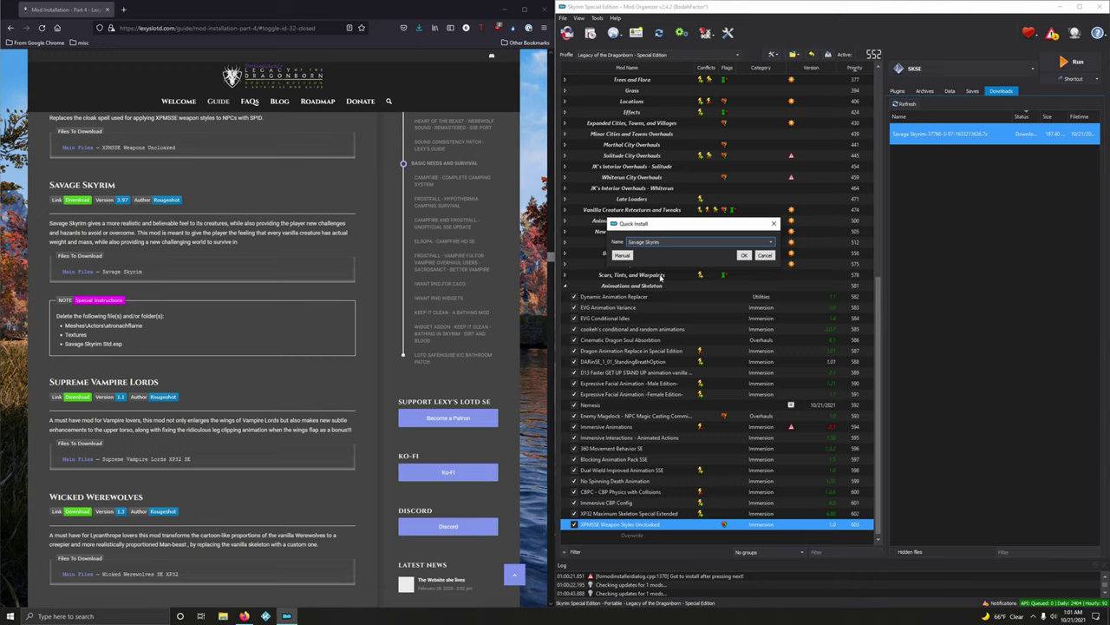
pyautogui.click(621, 255)
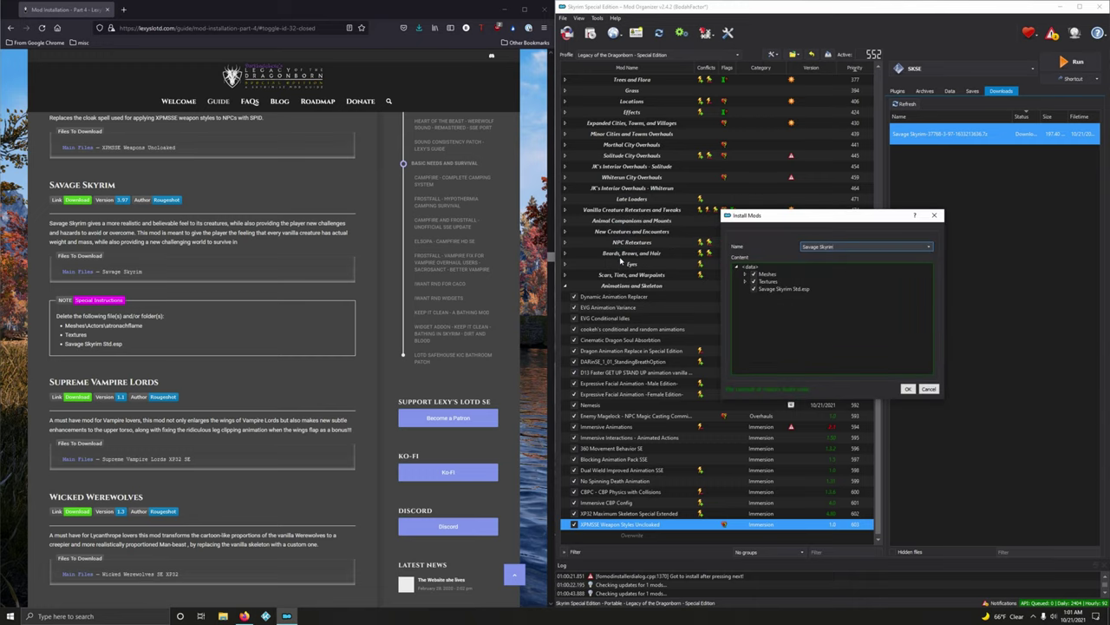
pyautogui.click(744, 275)
pyautogui.click(752, 281)
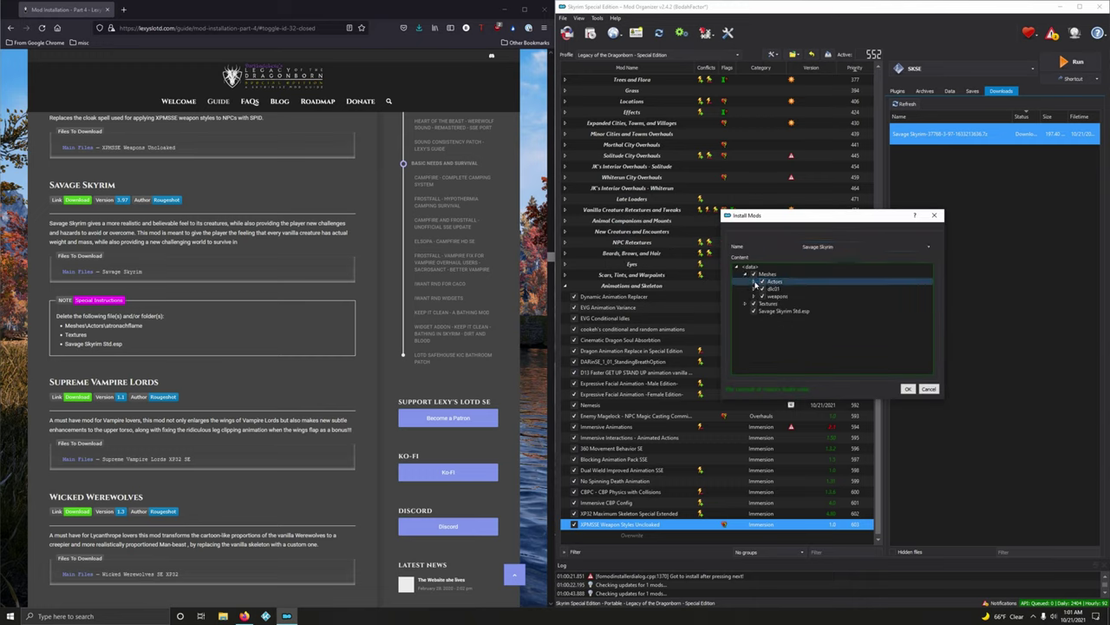
pyautogui.click(754, 282)
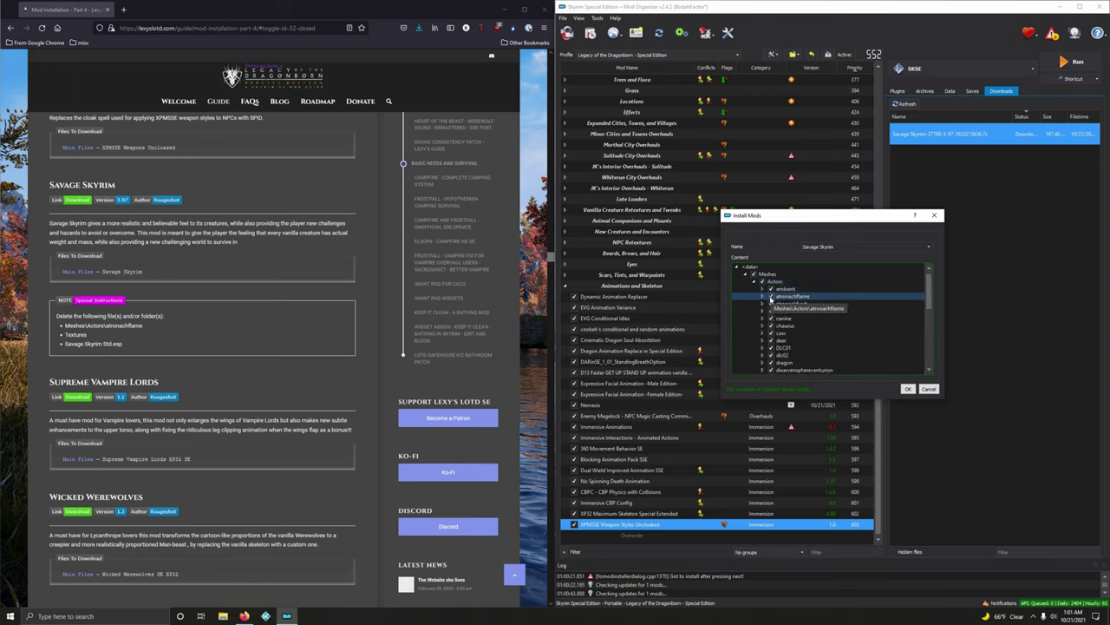
pyautogui.click(770, 297)
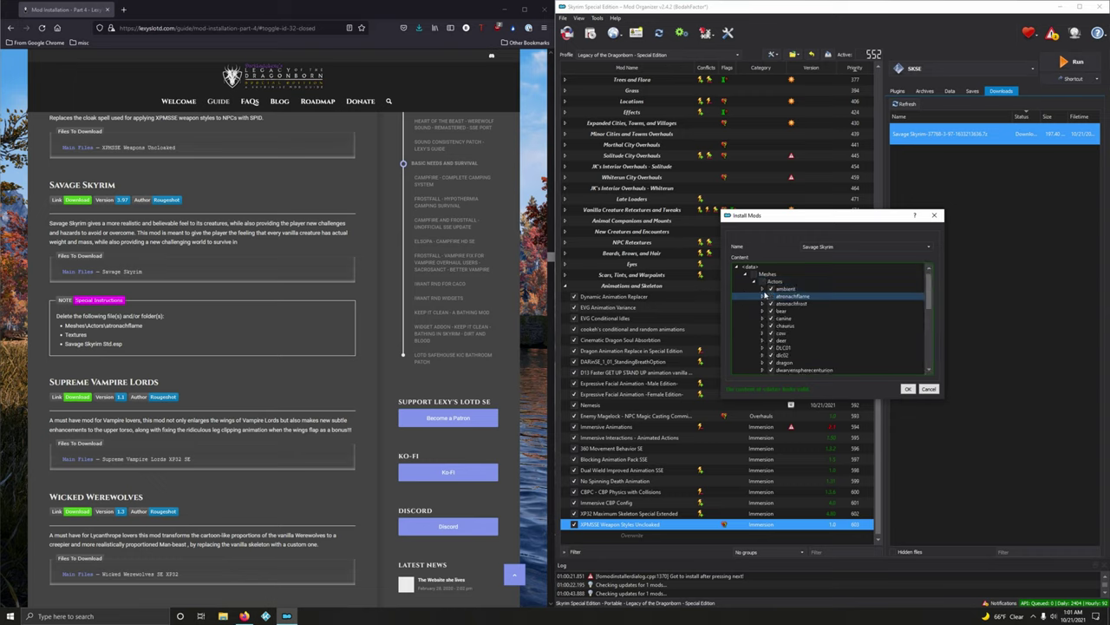
# Exclude the Textures folder and Savage Skyrim Std.esp as well, and complete the Savage Skyrim installation
pyautogui.click(747, 274)
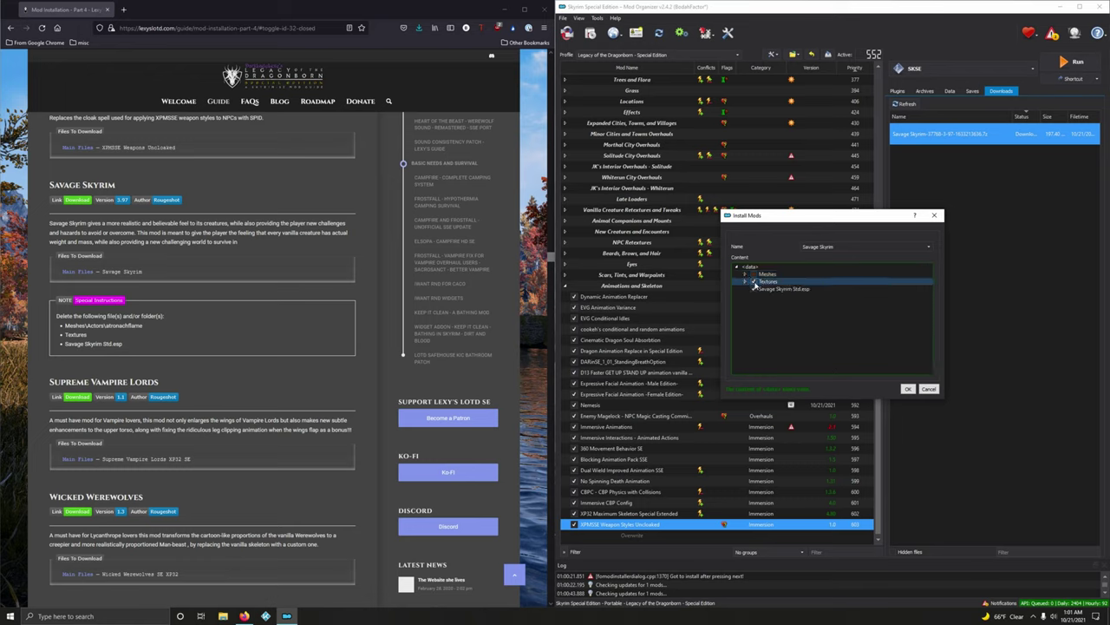
pyautogui.click(753, 281)
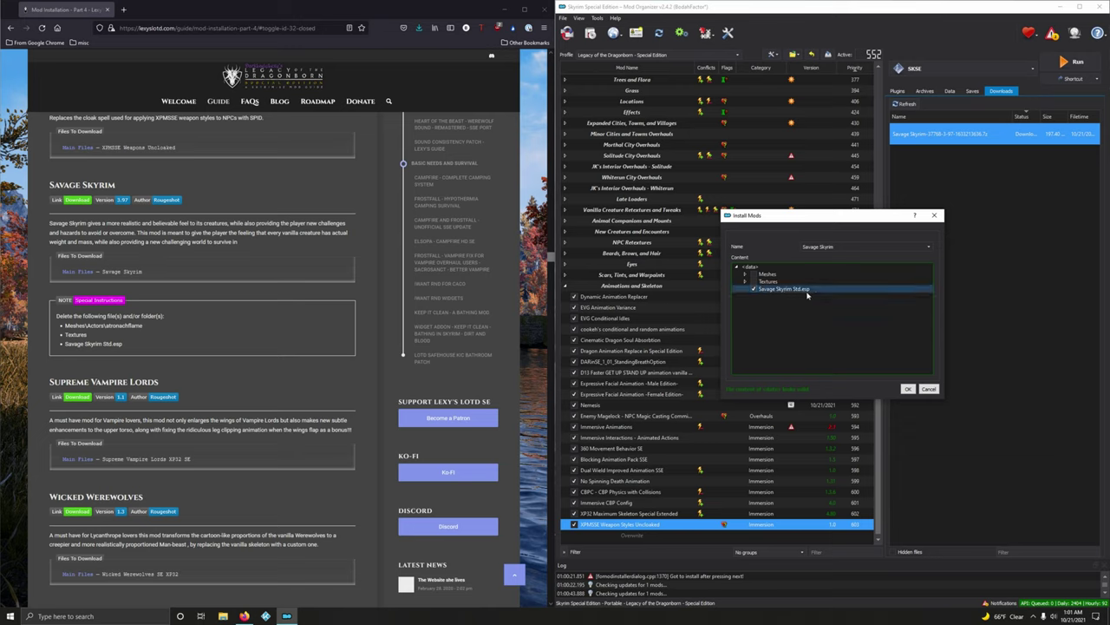
pyautogui.click(754, 290)
pyautogui.click(907, 389)
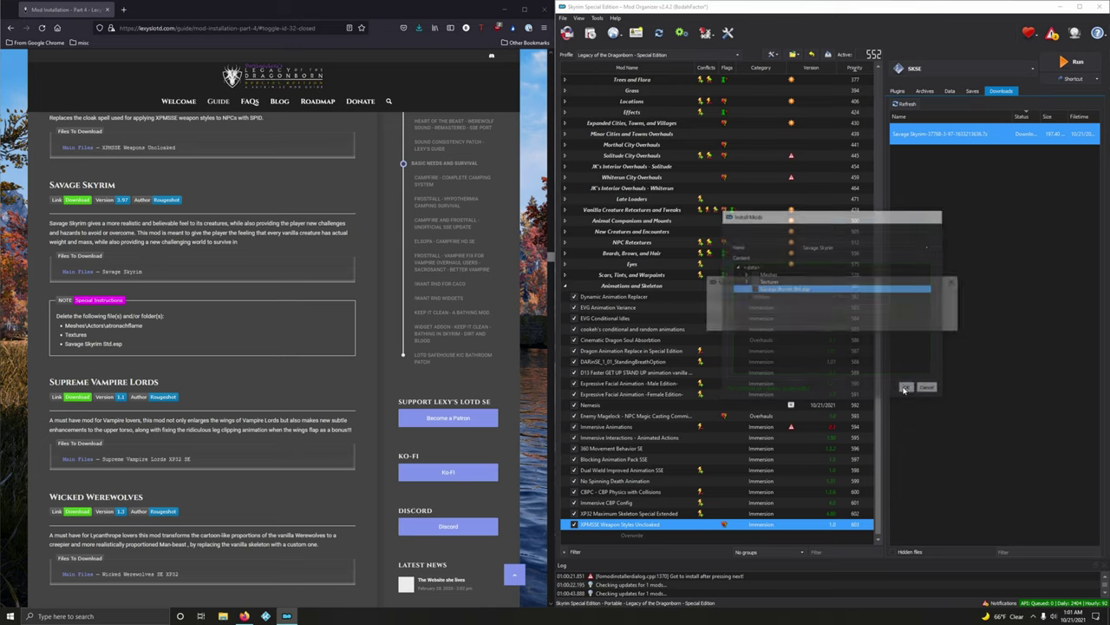
# Check the contents of the installed Savage Skyrim mod's folder, close it and enable the mod
pyautogui.scroll(-1, 727, 423)
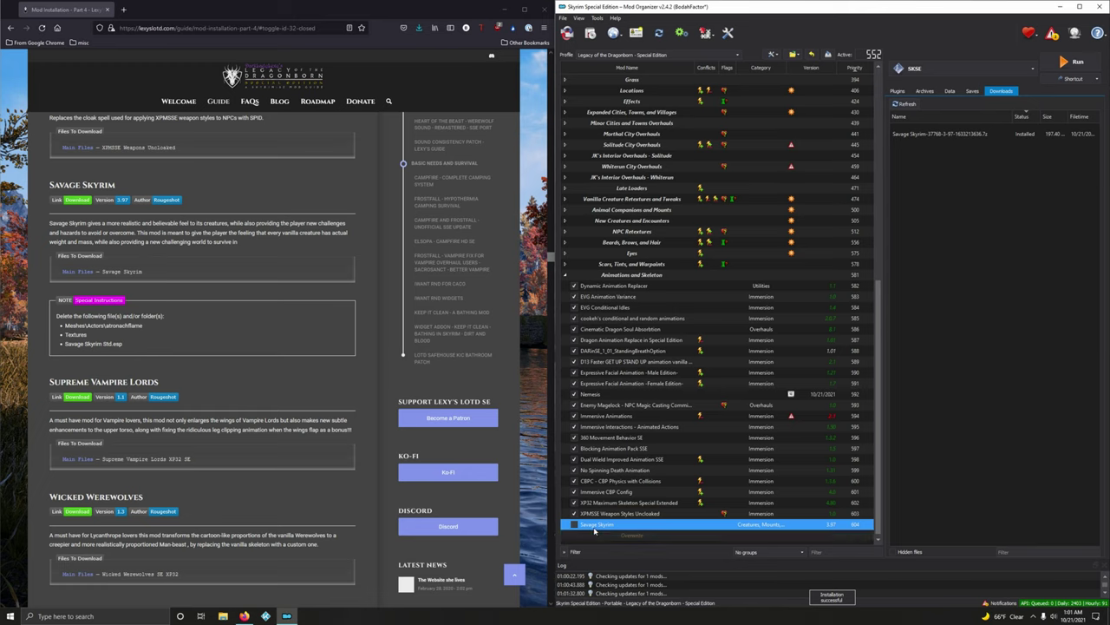
pyautogui.keyDown('ctrl'); pyautogui.doubleClick(621, 519); pyautogui.keyUp('ctrl')
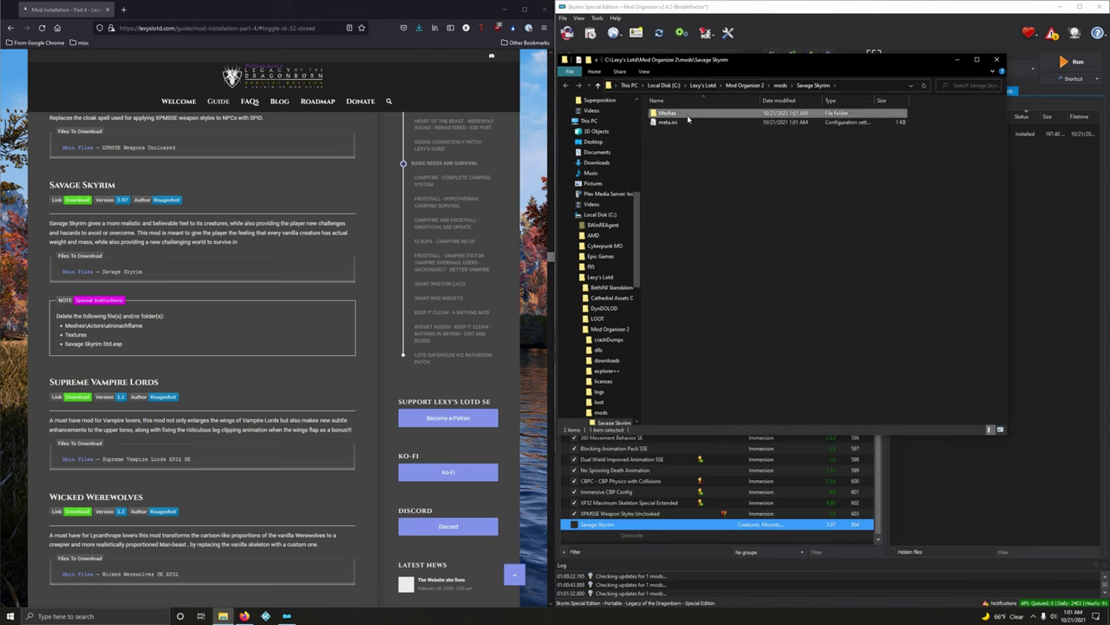
pyautogui.doubleClick(668, 114)
pyautogui.doubleClick(668, 114)
pyautogui.click(997, 59)
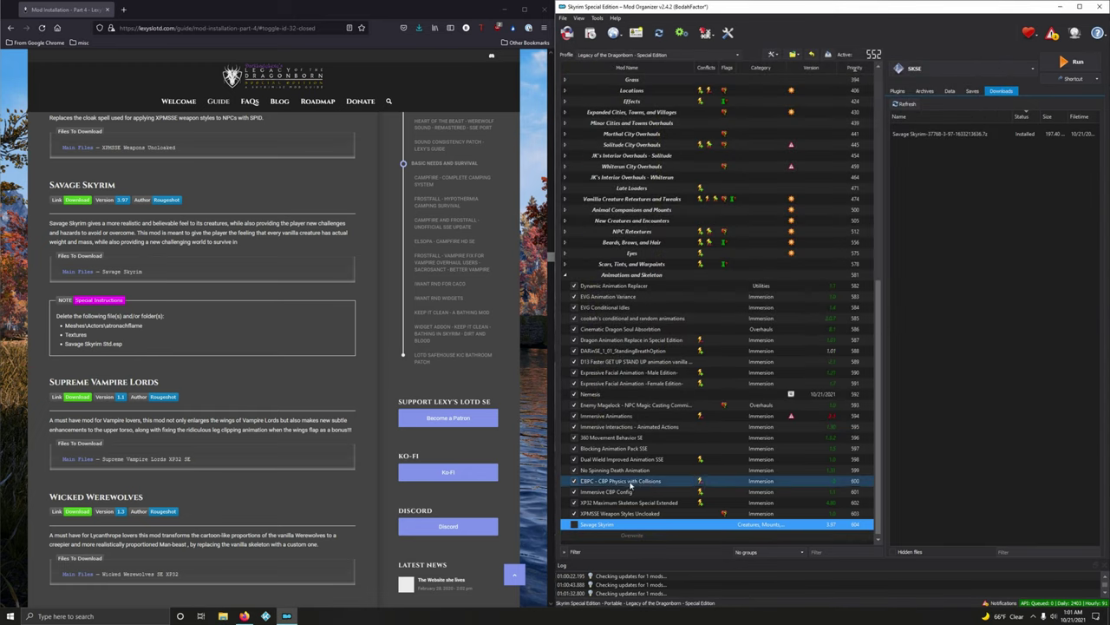
pyautogui.click(573, 524)
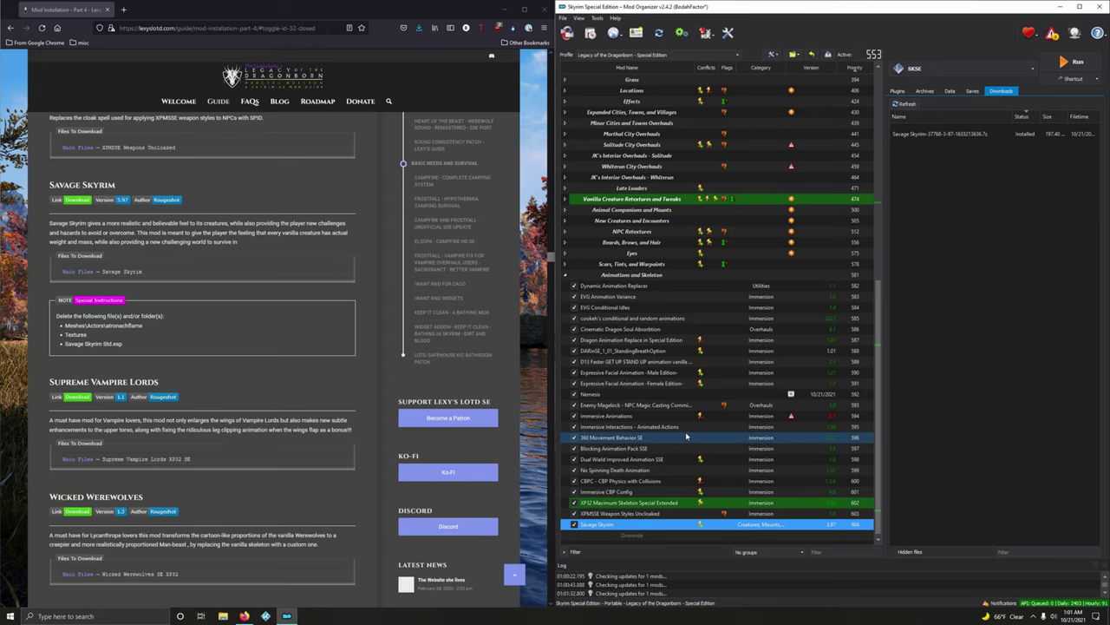
# Download the Supreme Vampire Lords XP32 SE main file to the mod manager from its Nexus page and close the page
pyautogui.scroll(-2, 318, 417)
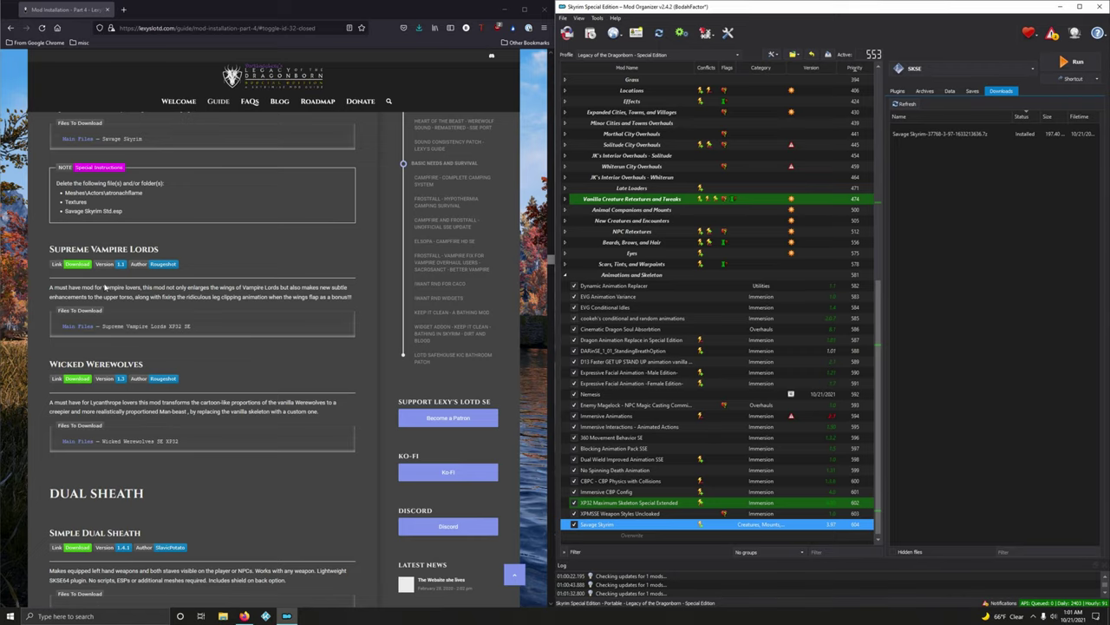
pyautogui.click(342, 314)
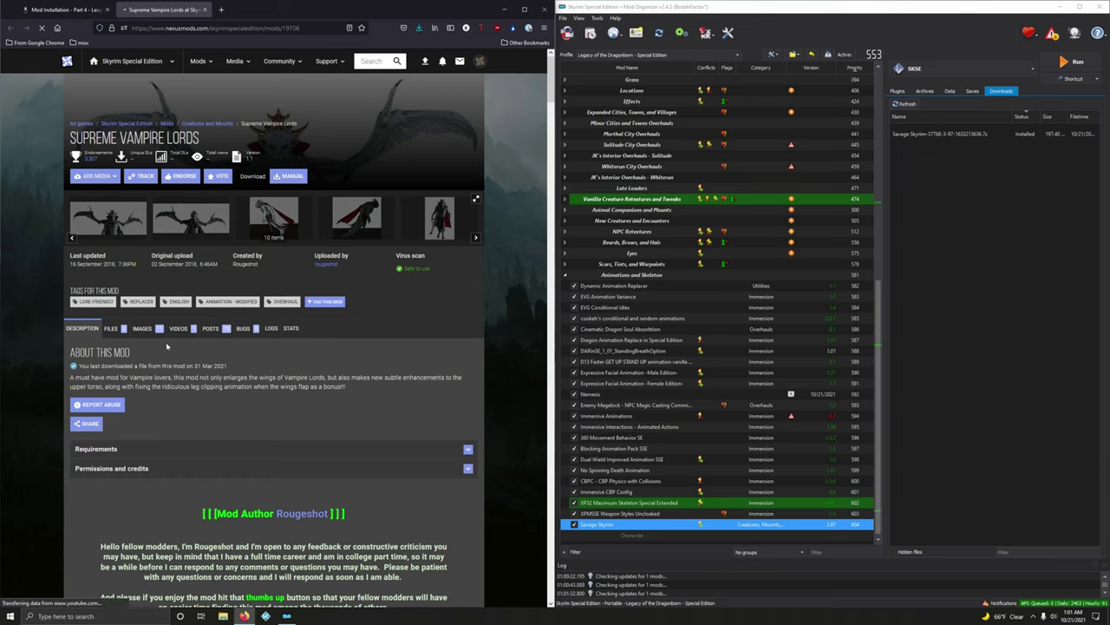
pyautogui.scroll(-2, 387, 380)
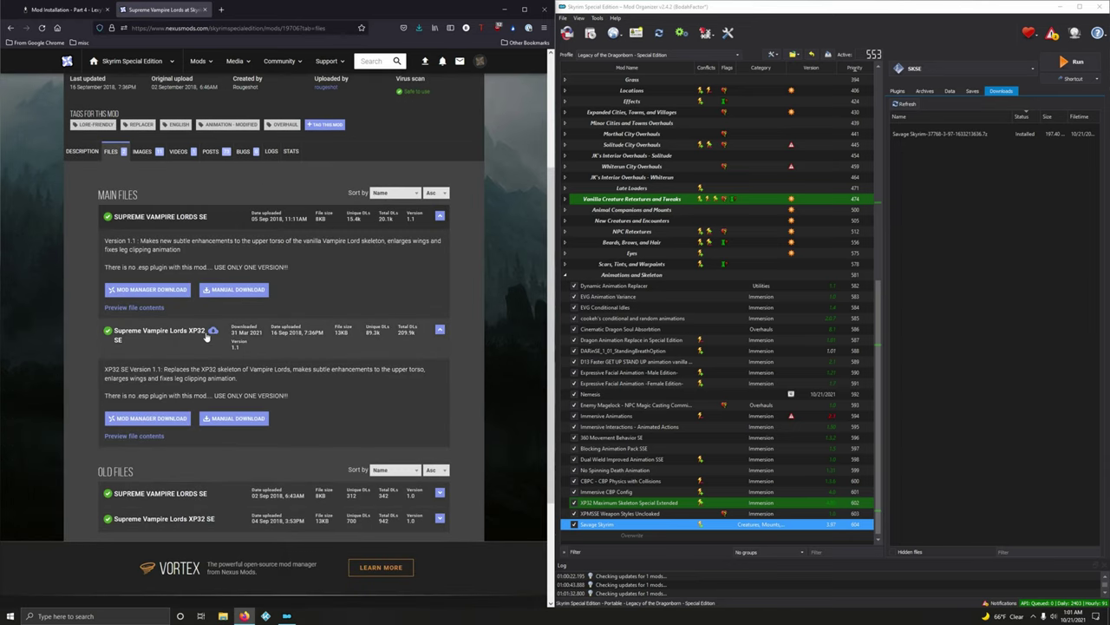
pyautogui.click(157, 425)
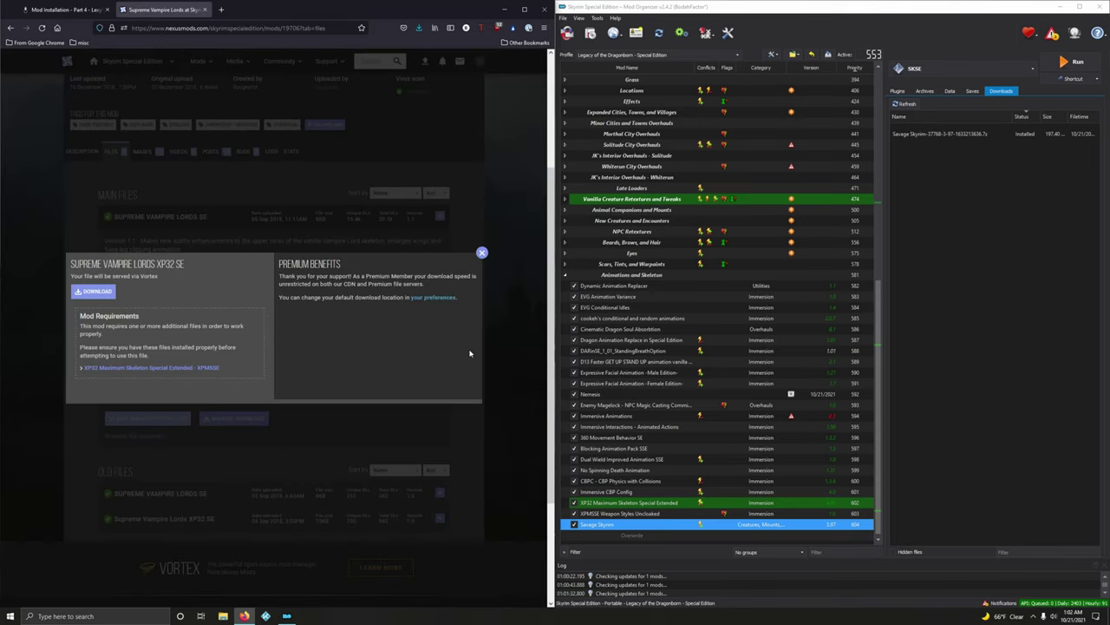
pyautogui.click(94, 292)
pyautogui.click(206, 9)
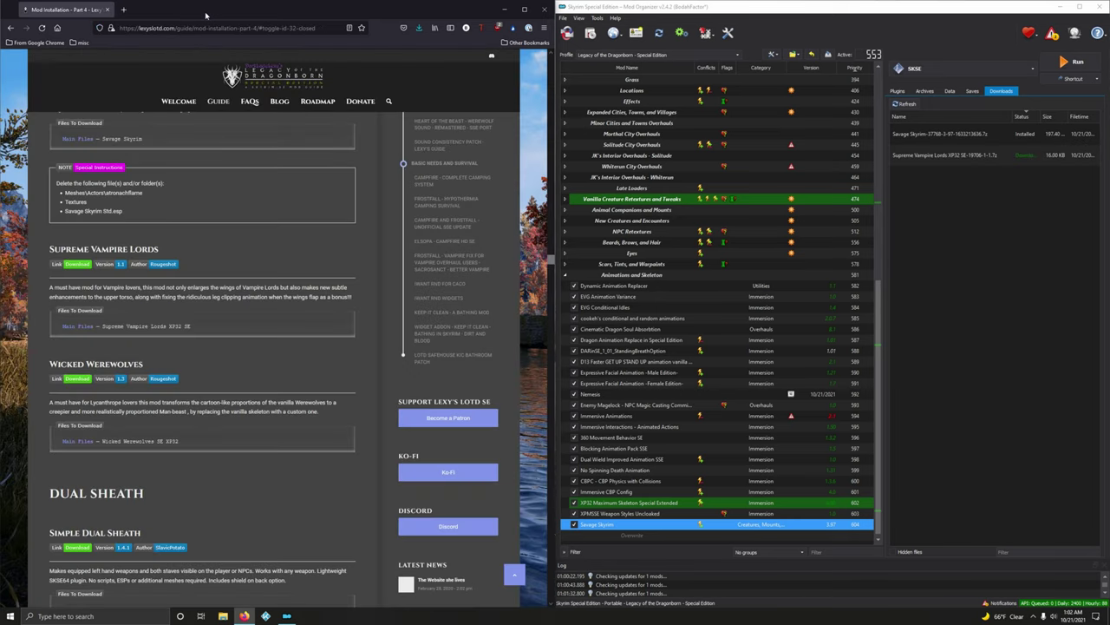
# Install the downloaded Supreme Vampire Lords archive under its suggested name and enable the mod
pyautogui.click(942, 161)
pyautogui.doubleClick(941, 164)
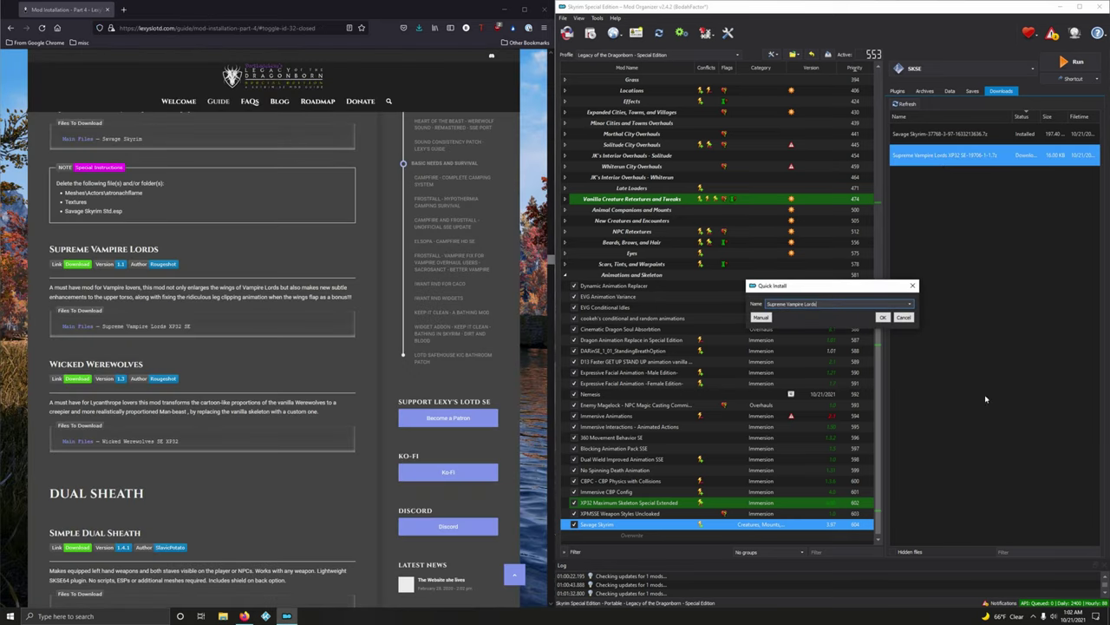
pyautogui.click(883, 318)
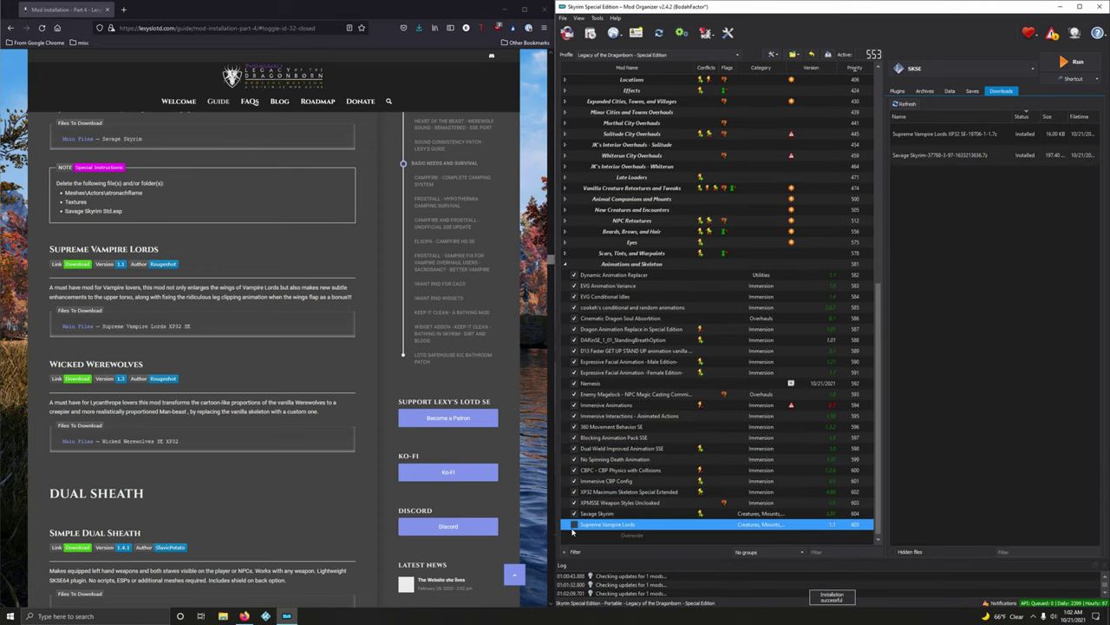
pyautogui.click(573, 524)
# Download the Wicked Werewolves SE XP32 main file to the mod manager from its Nexus page and close the page
pyautogui.scroll(-3, 312, 438)
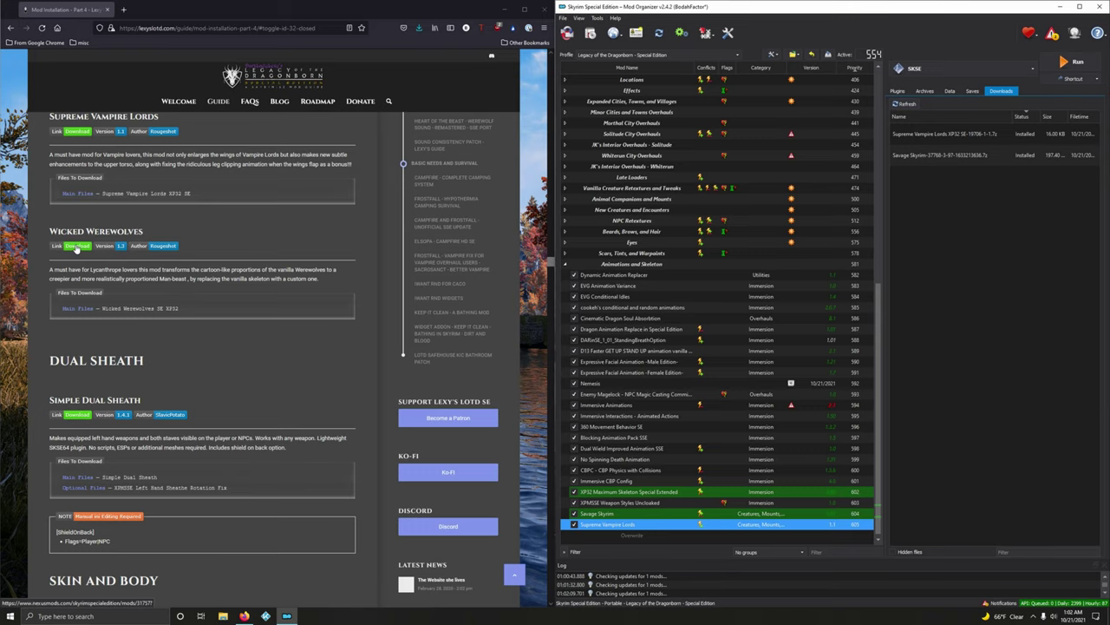
pyautogui.click(72, 247)
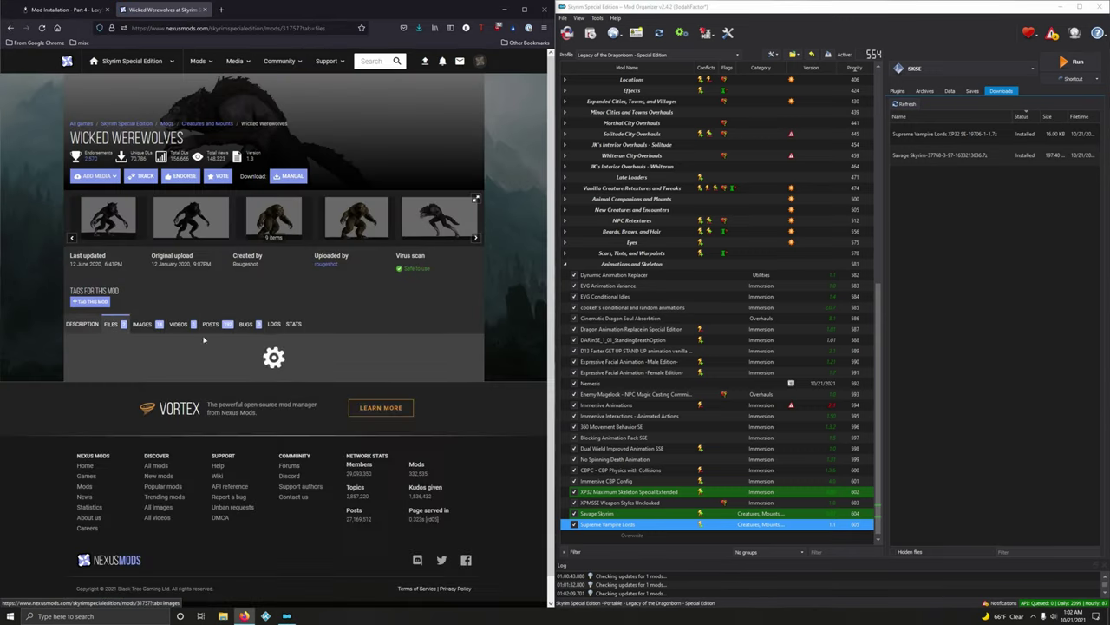
pyautogui.scroll(-3, 376, 341)
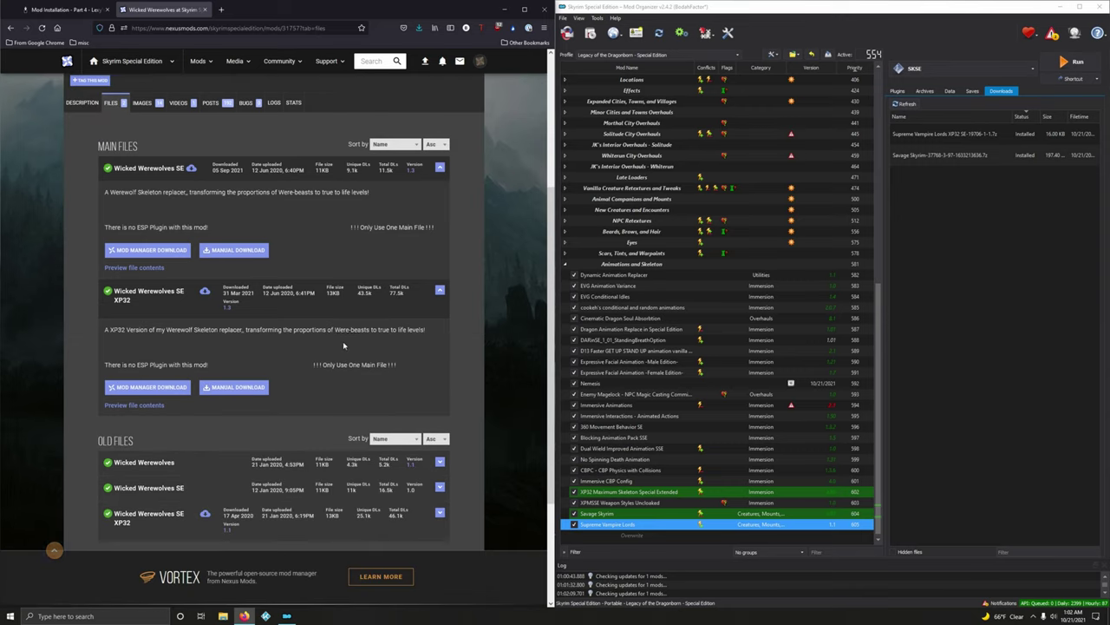
pyautogui.click(155, 394)
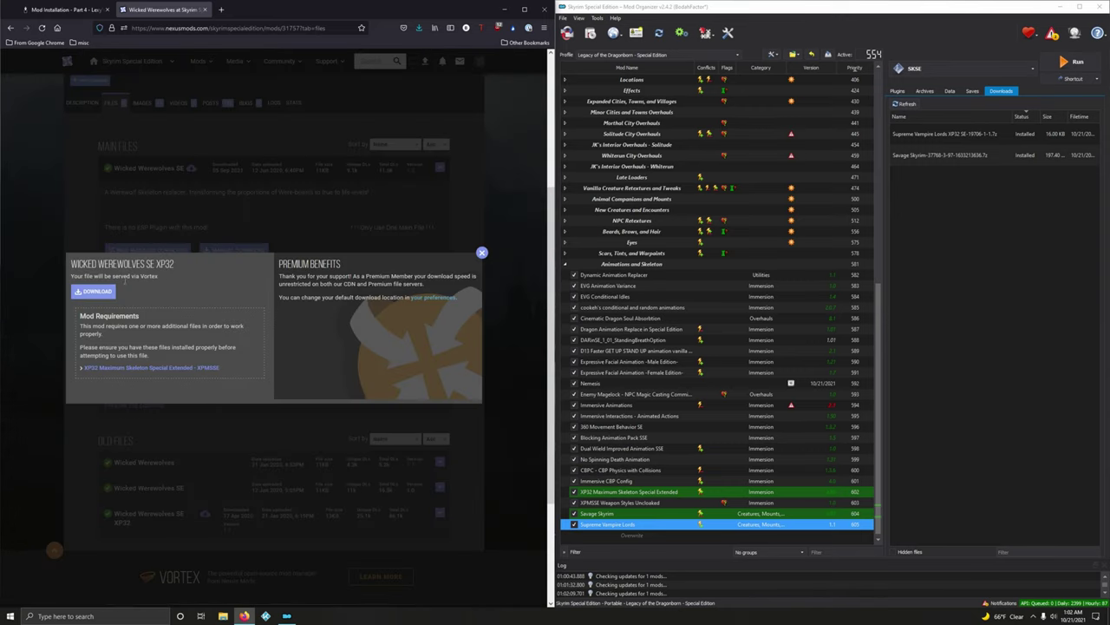
pyautogui.click(108, 295)
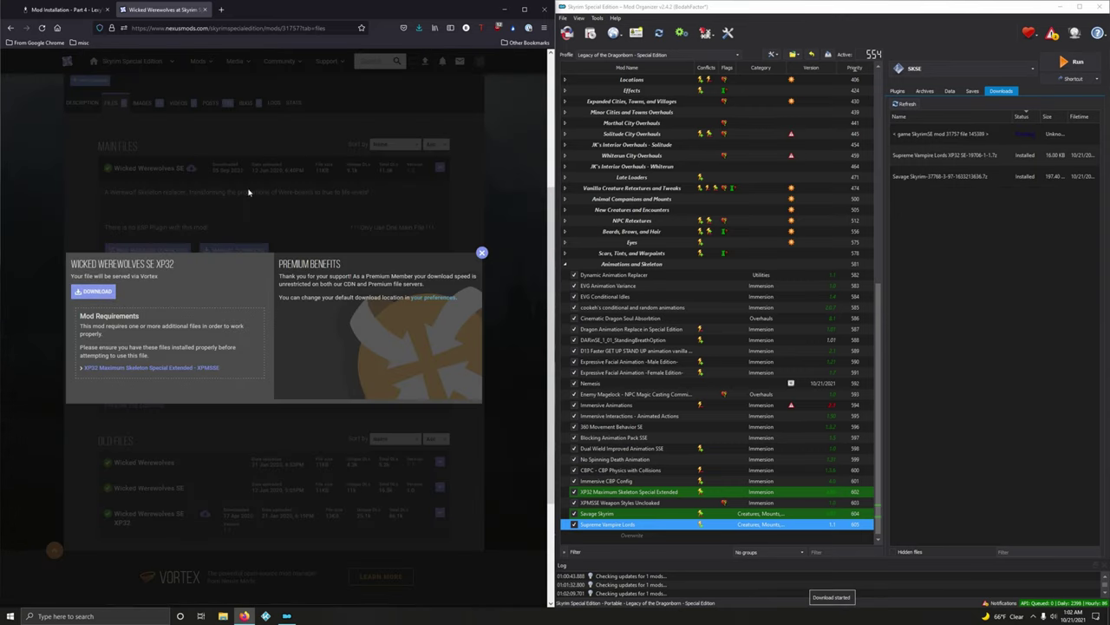
pyautogui.click(204, 9)
# Install the downloaded Wicked Werewolves archive under its suggested name and enable the mod
pyautogui.doubleClick(954, 176)
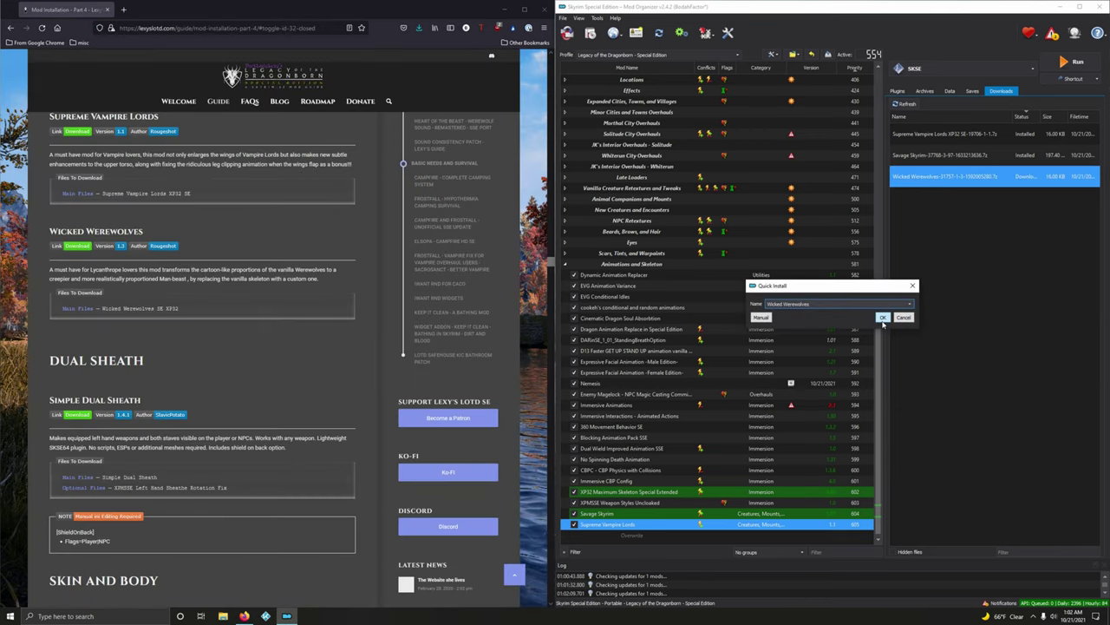
pyautogui.click(882, 319)
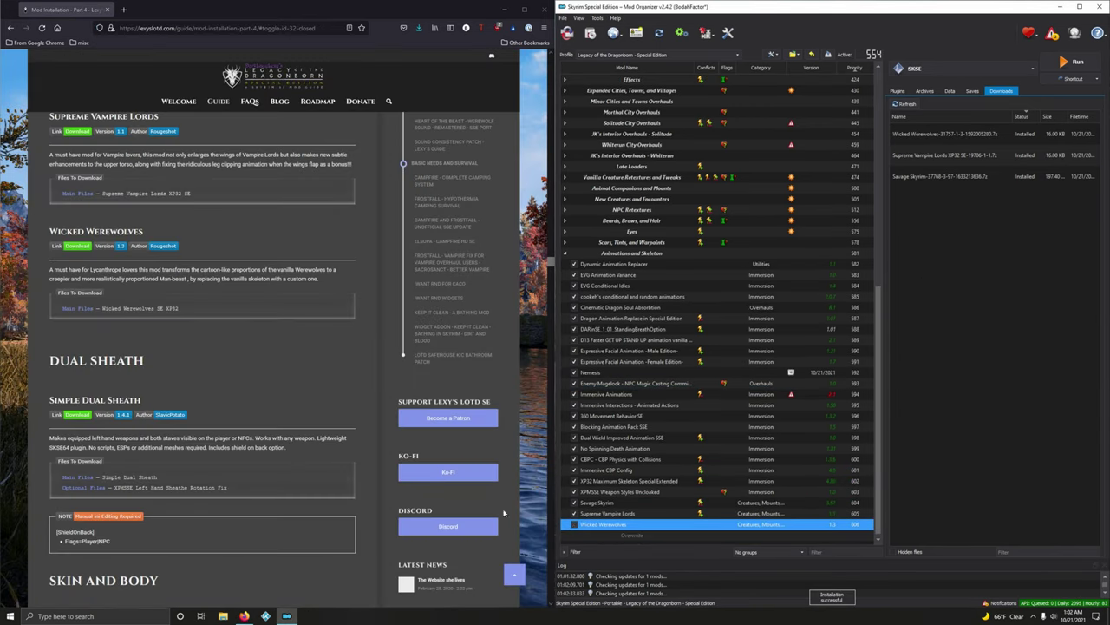
pyautogui.scroll(-3, 275, 274)
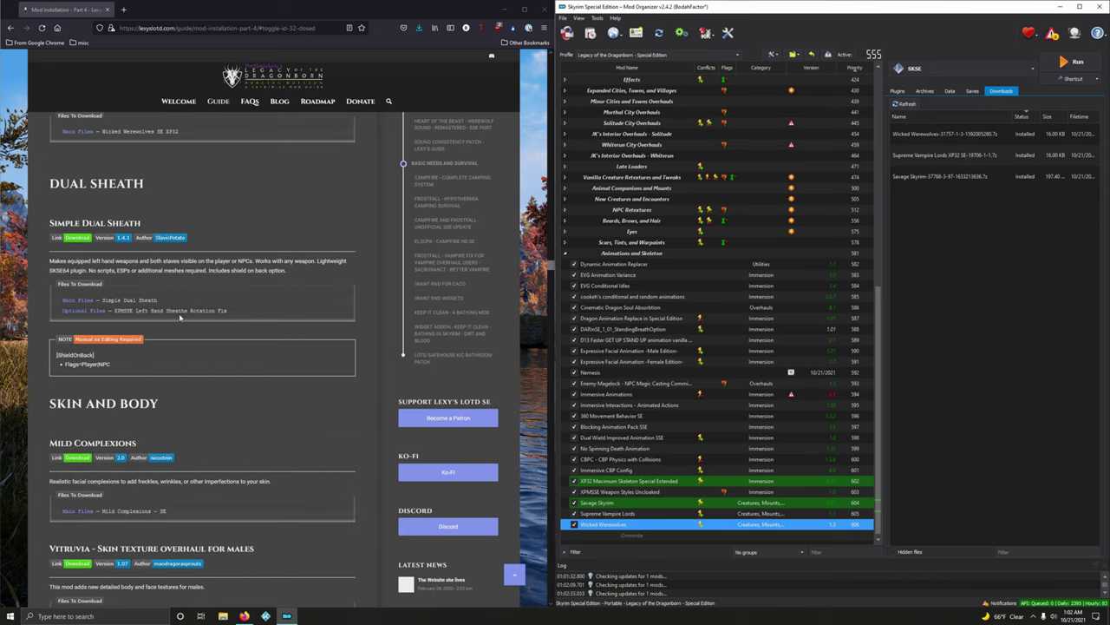
# Copy the Dual Sheath heading from the guide and create a mod list separator with that name
pyautogui.moveTo(50, 183); pyautogui.dragTo(126, 184)
pyautogui.rightClick(126, 184)
pyautogui.click(152, 192)
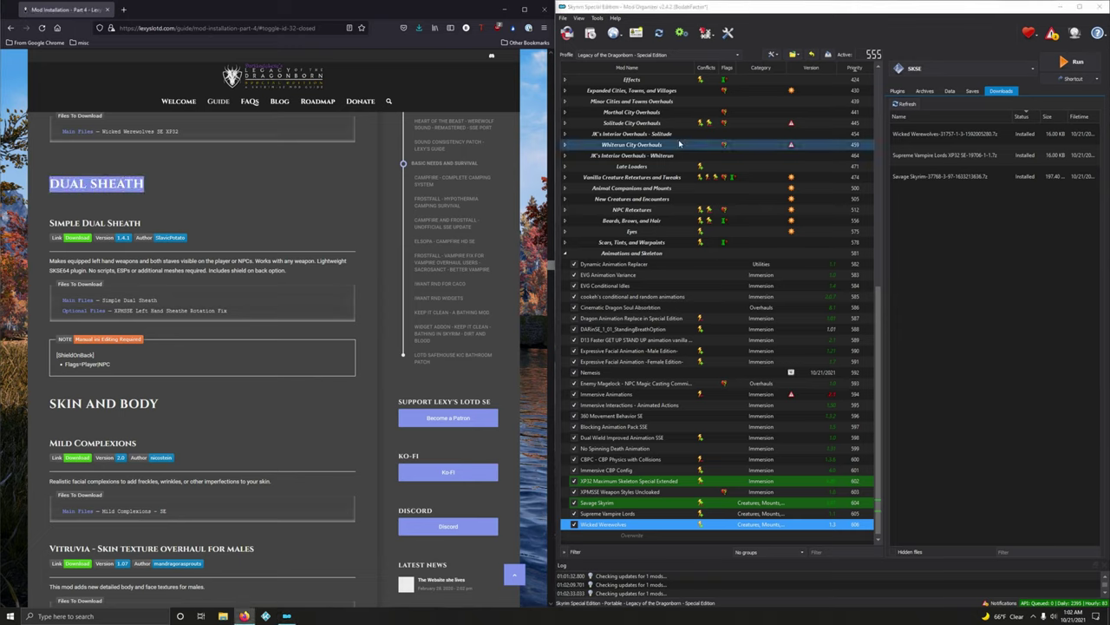
pyautogui.click(772, 54)
pyautogui.click(779, 85)
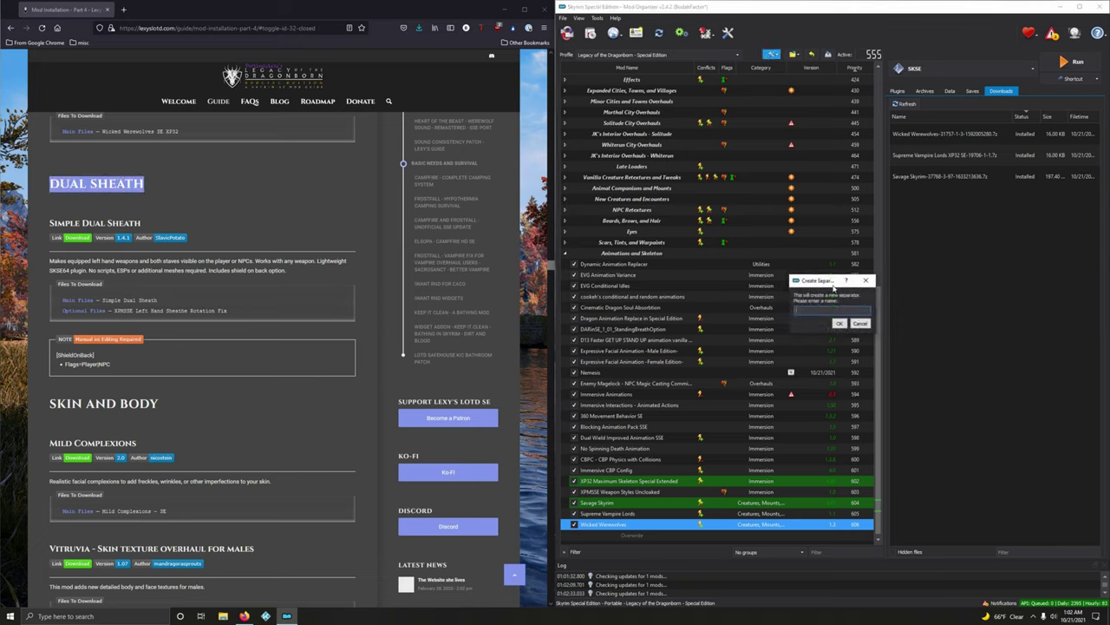
pyautogui.rightClick(822, 310)
pyautogui.click(849, 358)
pyautogui.click(839, 322)
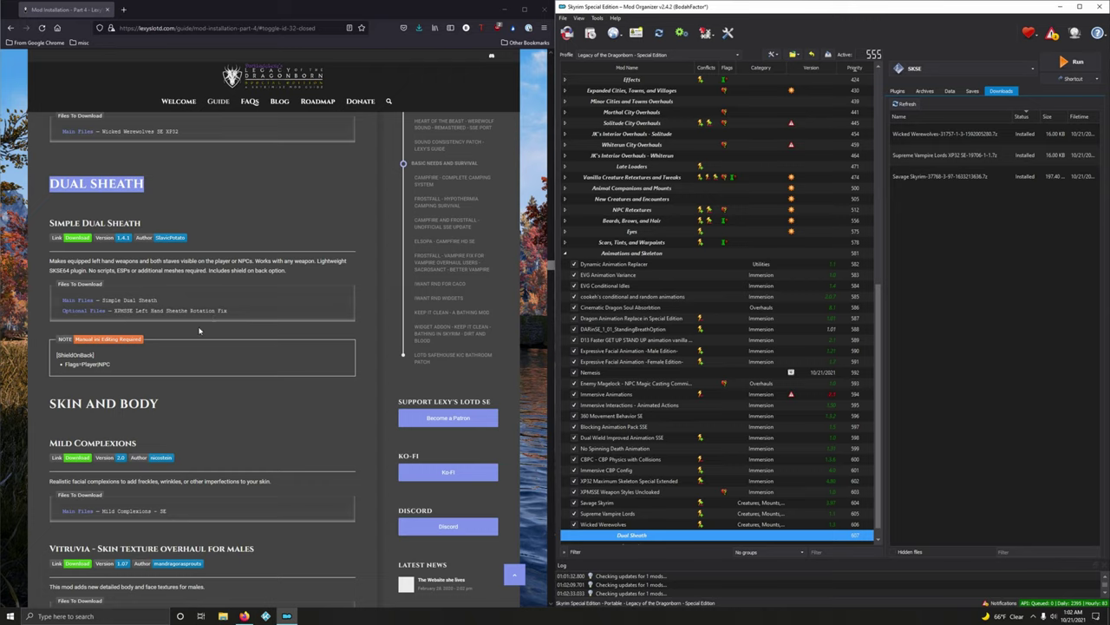
# Download the Simple Dual Sheath main file to the mod manager from its Nexus page and close the download dialog
pyautogui.click(76, 239)
pyautogui.click(111, 328)
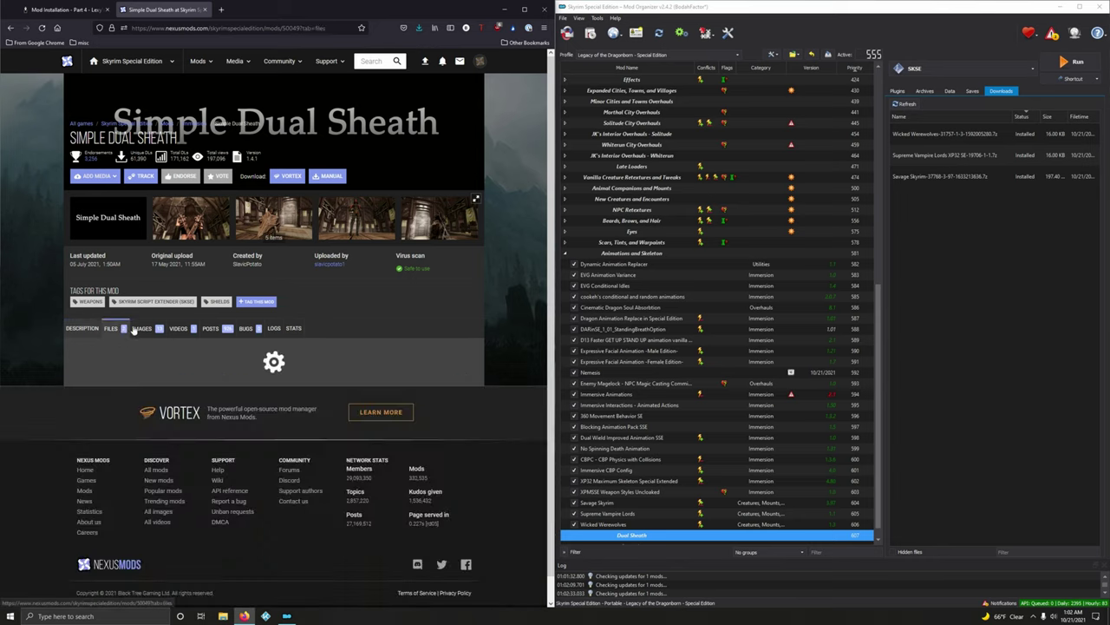
pyautogui.scroll(-2, 173, 304)
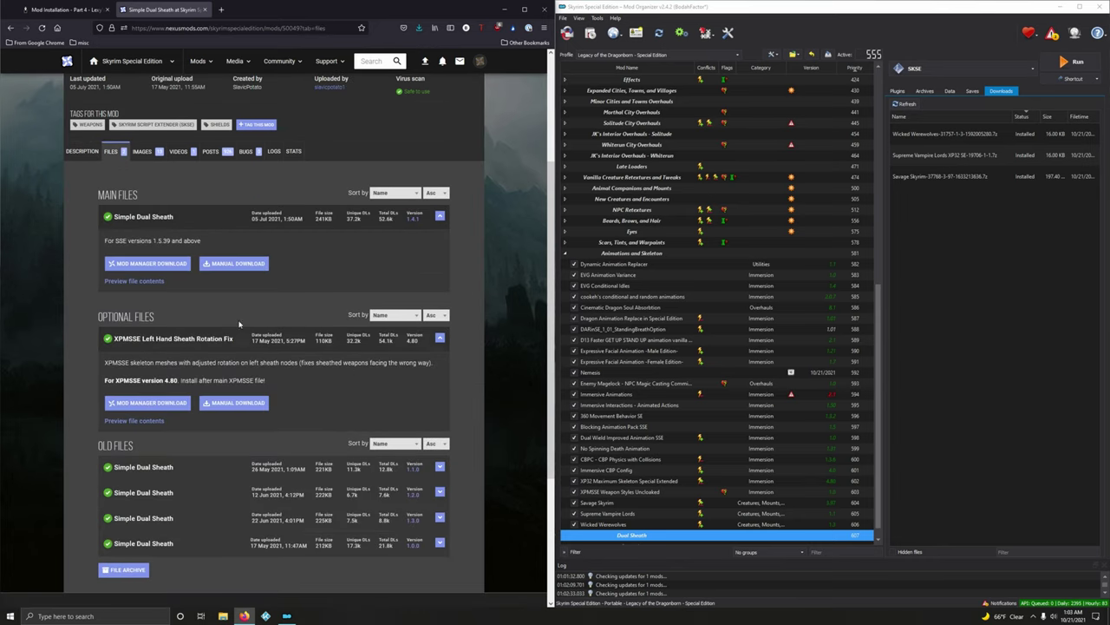
pyautogui.click(178, 270)
pyautogui.click(94, 284)
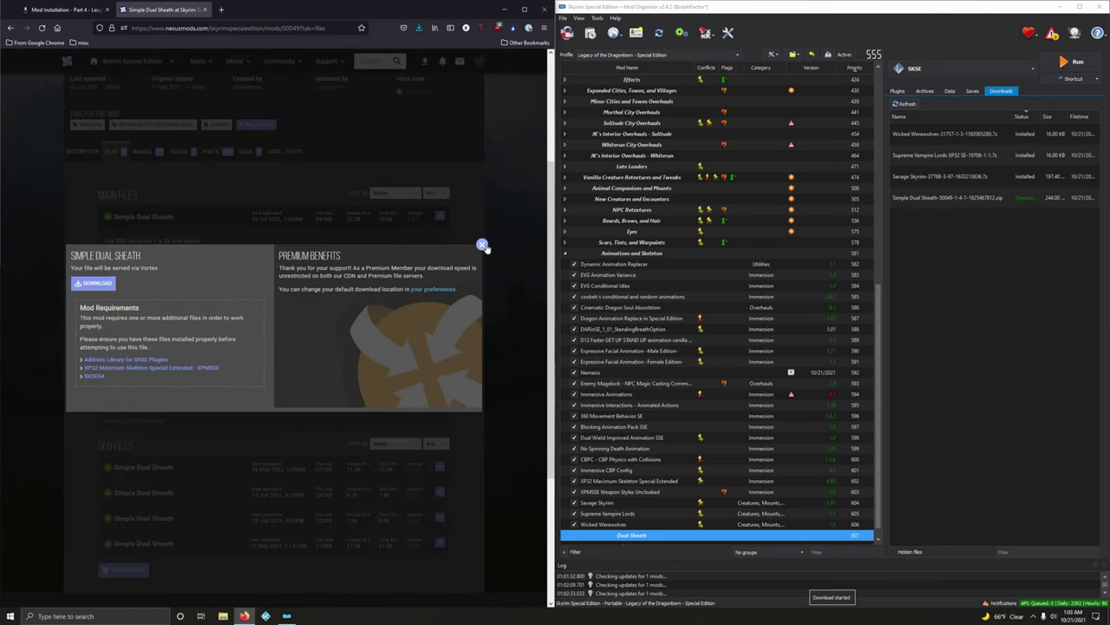
pyautogui.click(483, 245)
# Download the optional XPMSSE Left Hand Sheath Rotation Fix file to the mod manager and close the Nexus page
pyautogui.click(160, 406)
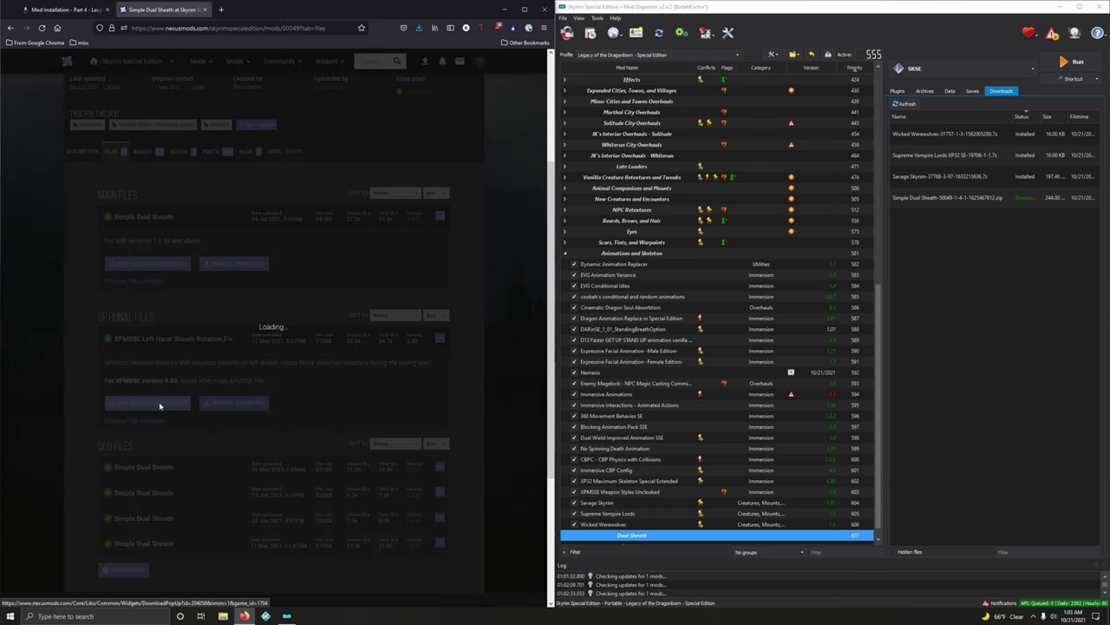
pyautogui.click(483, 276)
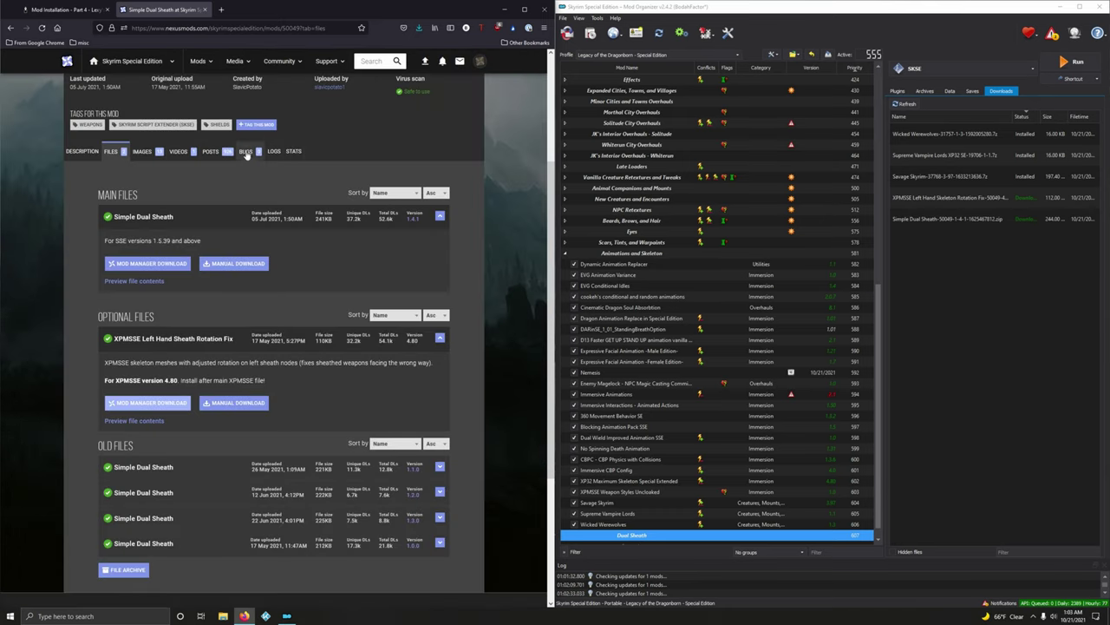
pyautogui.click(205, 10)
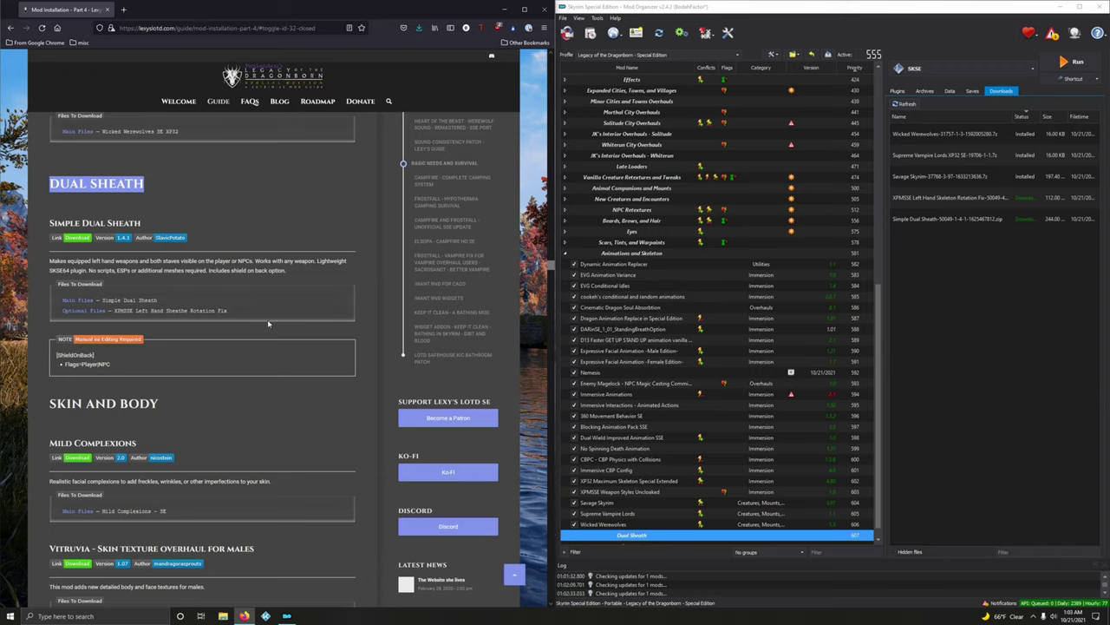
# Install the Simple Dual Sheath archive and the optional file as XPMSSE Left Hand Sheath Rotation Fix, and enable both mods
pyautogui.doubleClick(938, 223)
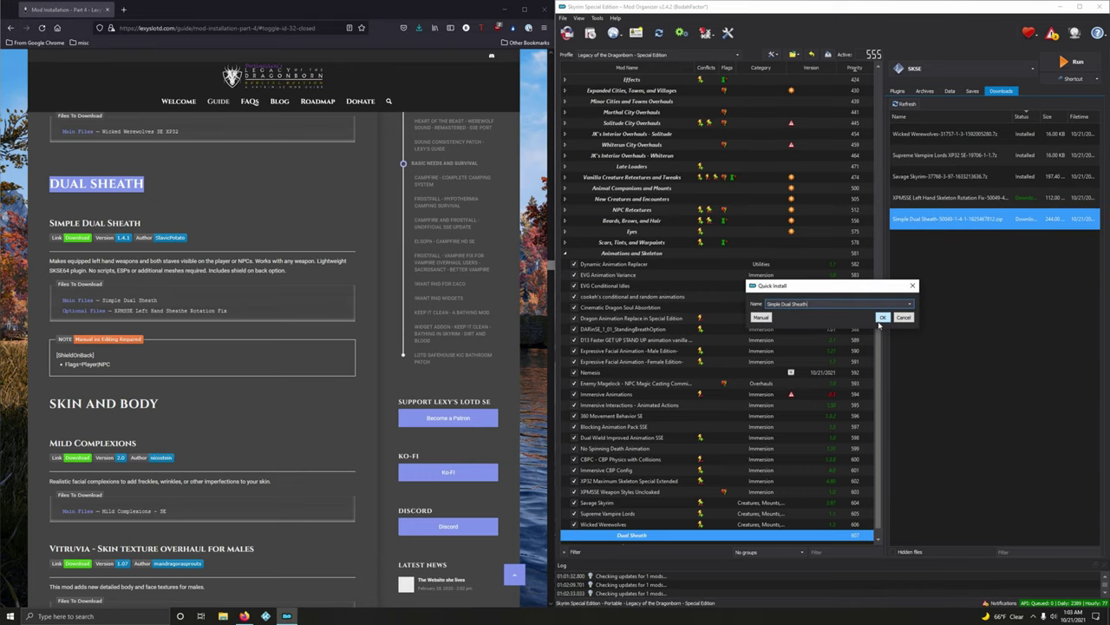
pyautogui.click(882, 317)
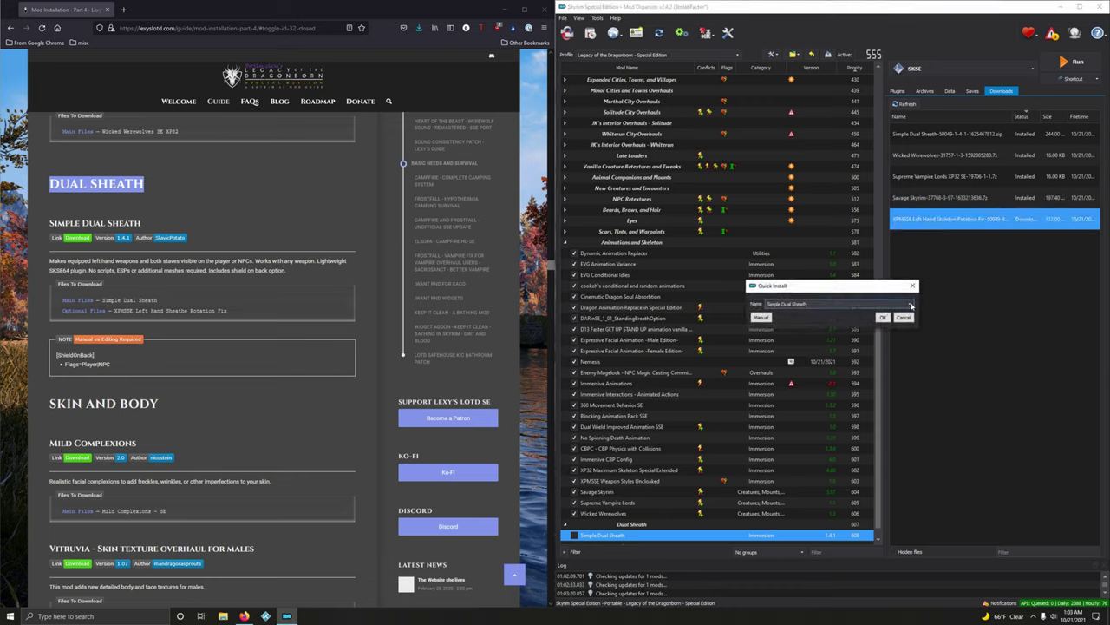
pyautogui.click(910, 304)
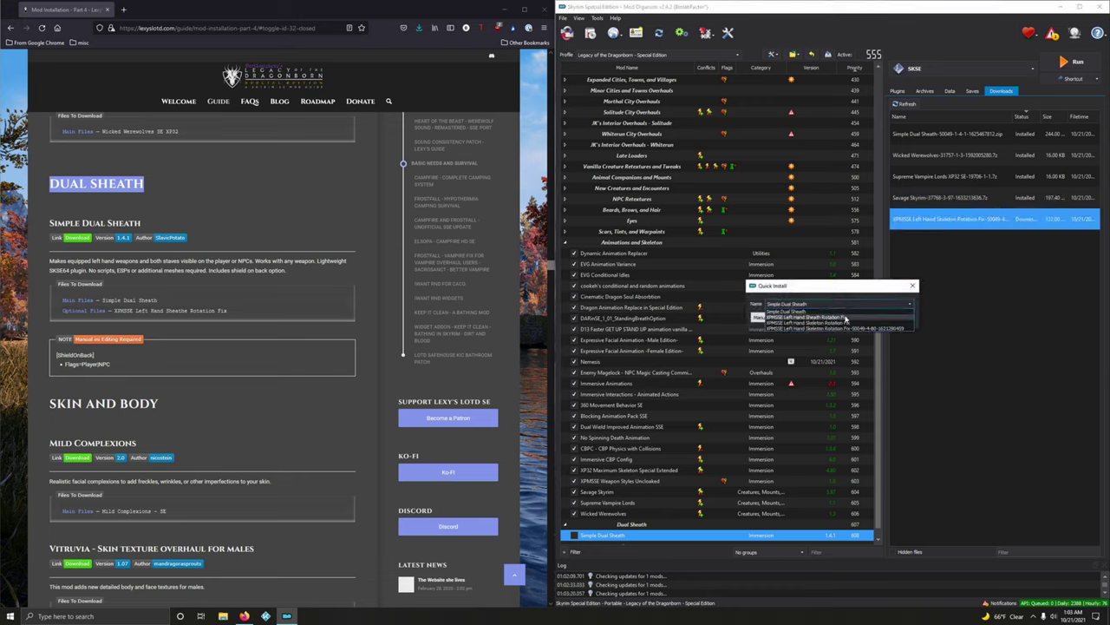
pyautogui.click(802, 317)
pyautogui.click(880, 320)
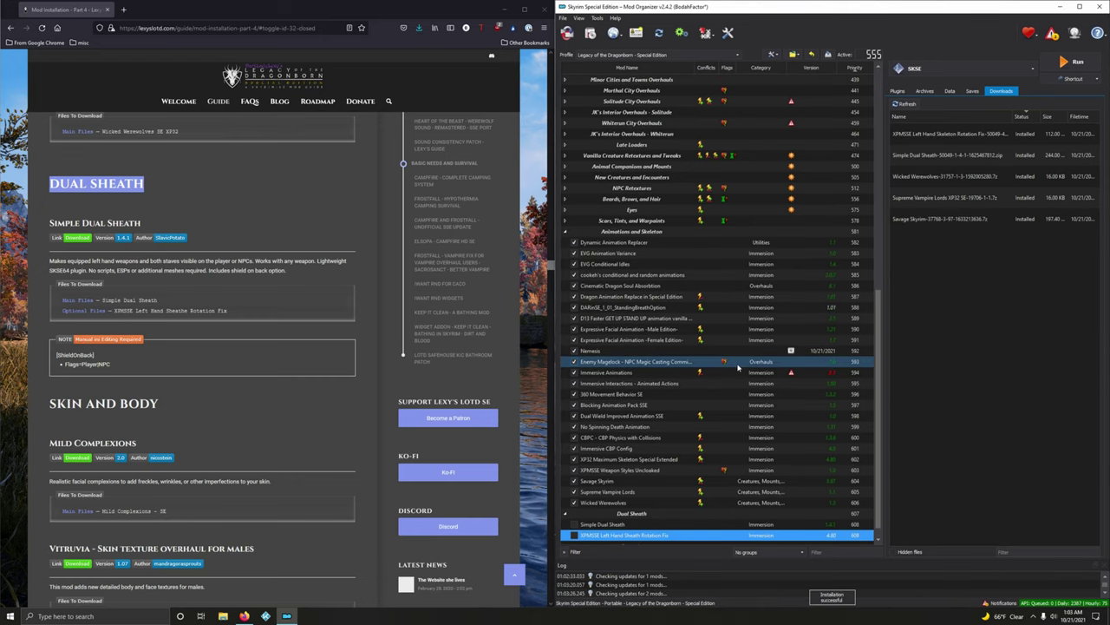
pyautogui.click(573, 513)
pyautogui.click(574, 524)
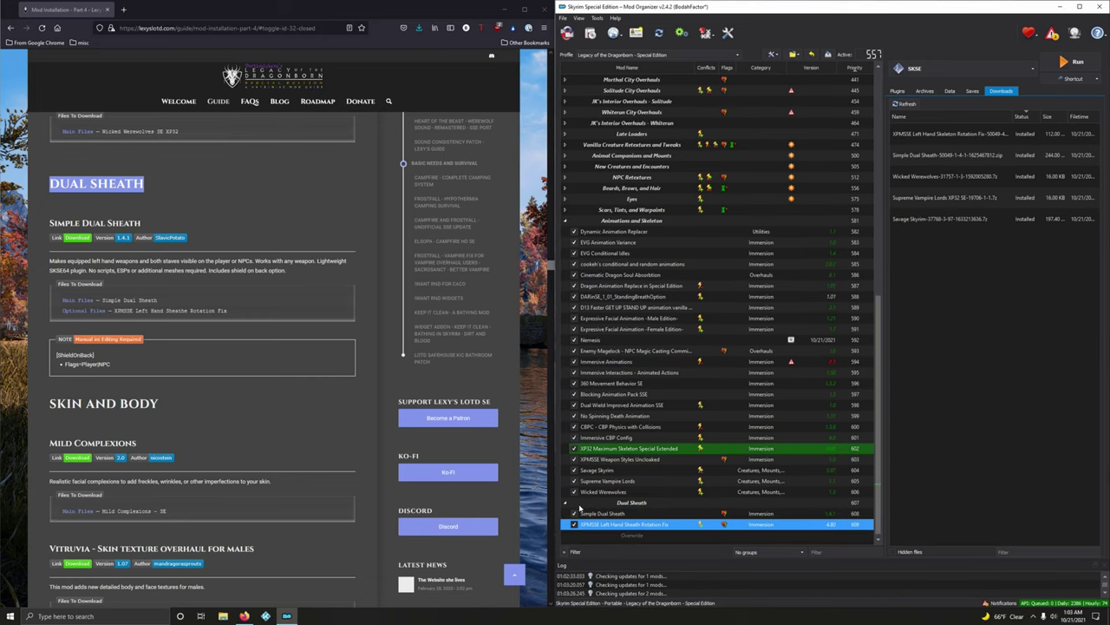
# Open SimpleDualSheath.ini from the SKSE\Plugins folder of the Simple Dual Sheath mod for editing
pyautogui.click(582, 513)
pyautogui.rightClick(611, 513)
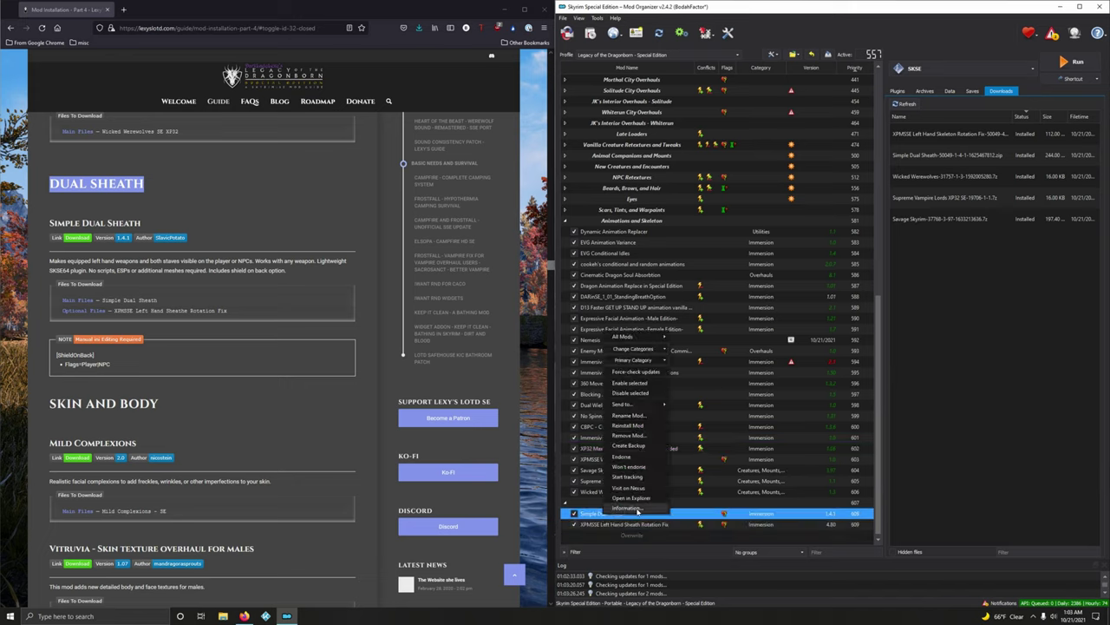
pyautogui.click(631, 498)
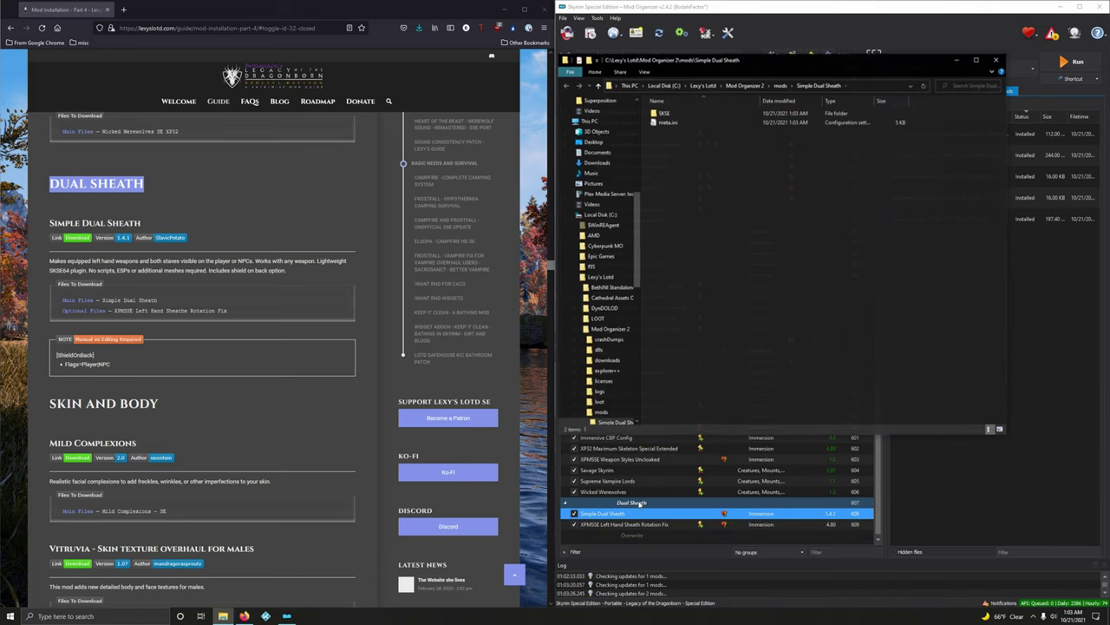
pyautogui.doubleClick(667, 113)
pyautogui.doubleClick(689, 117)
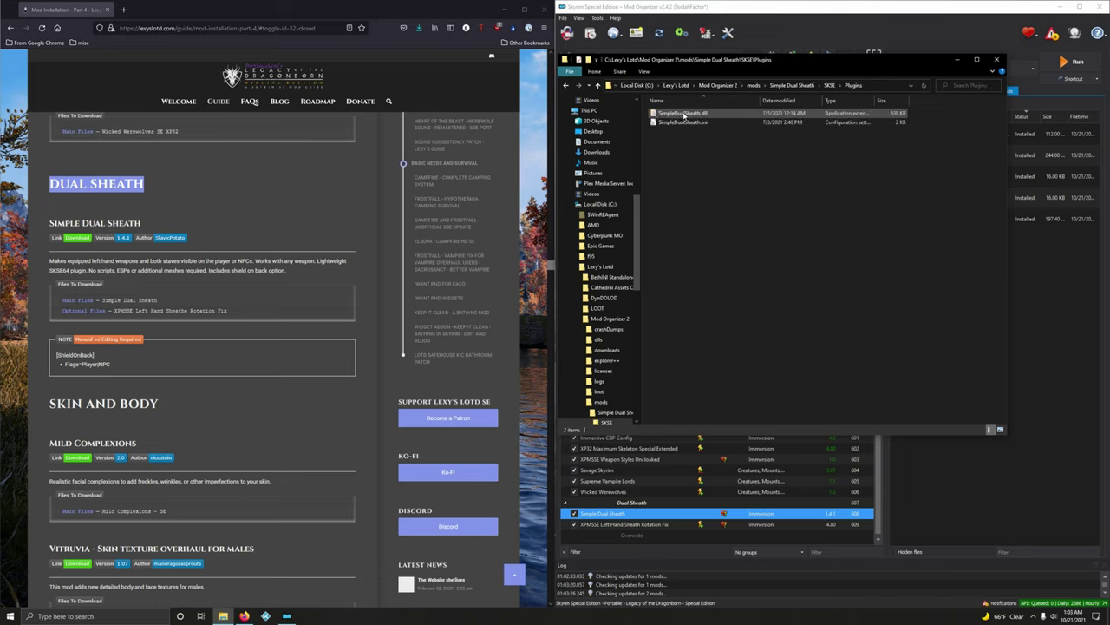
pyautogui.click(680, 126)
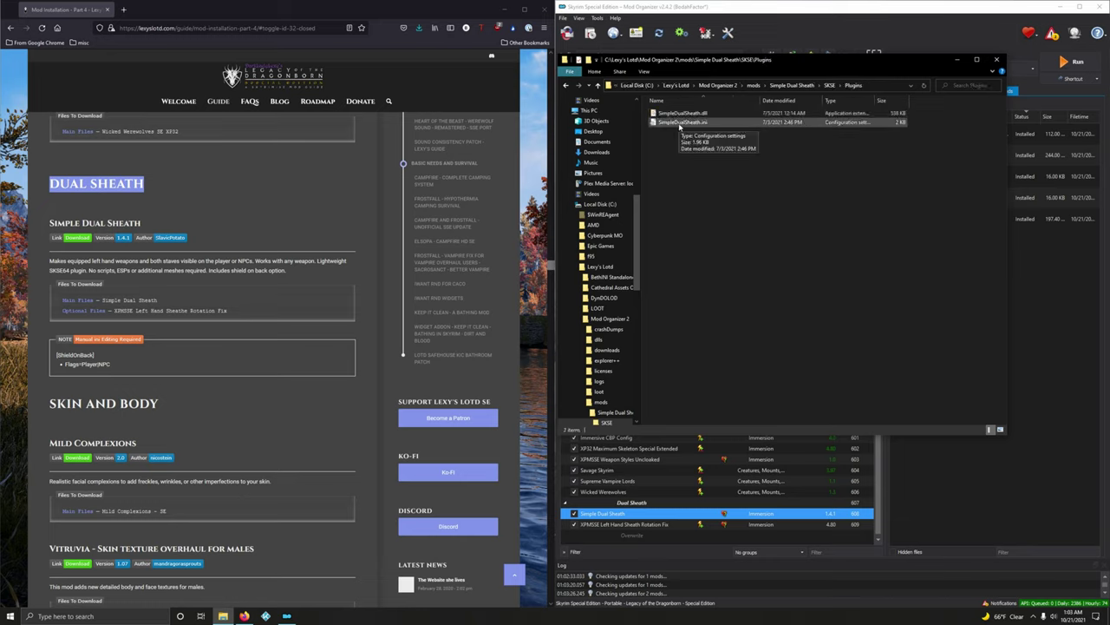
pyautogui.doubleClick(680, 127)
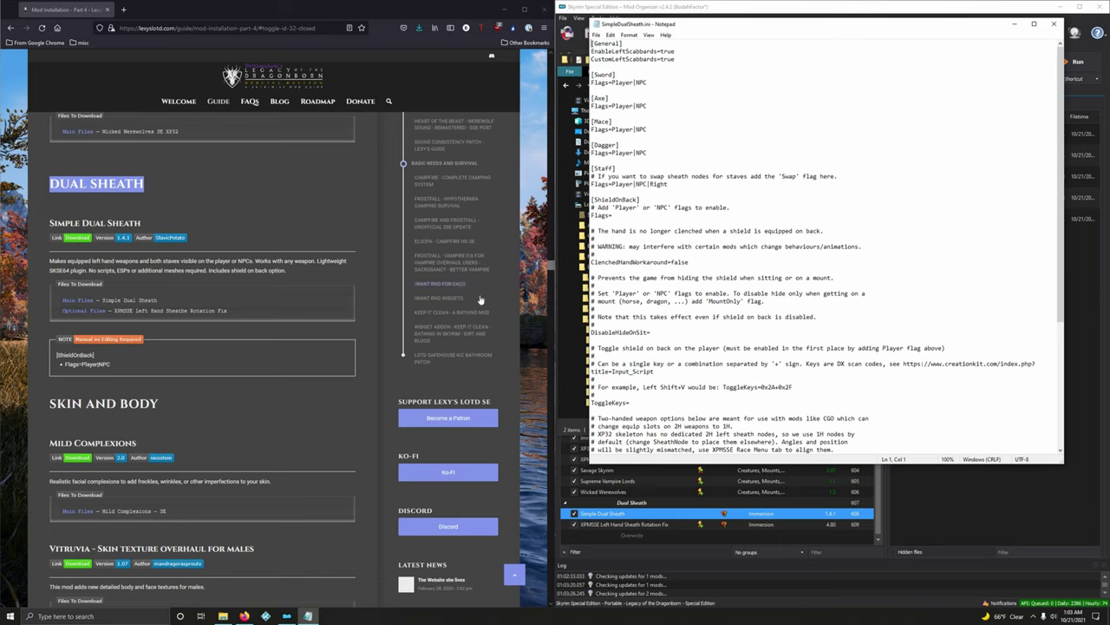
# Copy Player|NPC from the guide into the Flags setting under [ShieldOnBack], save the ini file, and close it and its folder
pyautogui.moveTo(82, 365); pyautogui.dragTo(113, 365)
pyautogui.rightClick(111, 367)
pyautogui.click(119, 372)
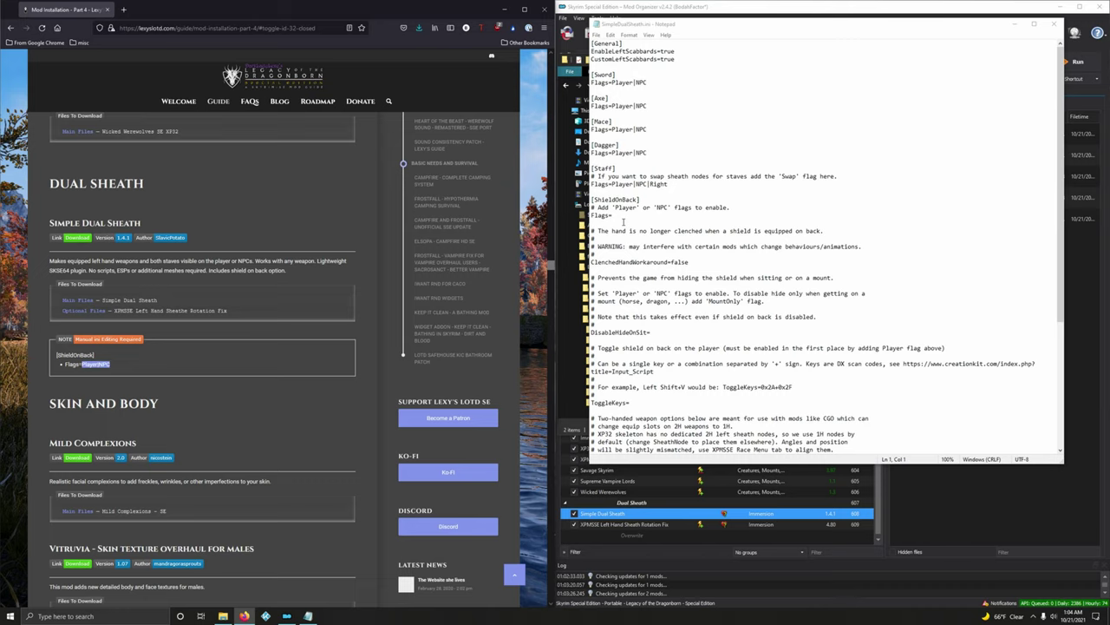
pyautogui.click(622, 221)
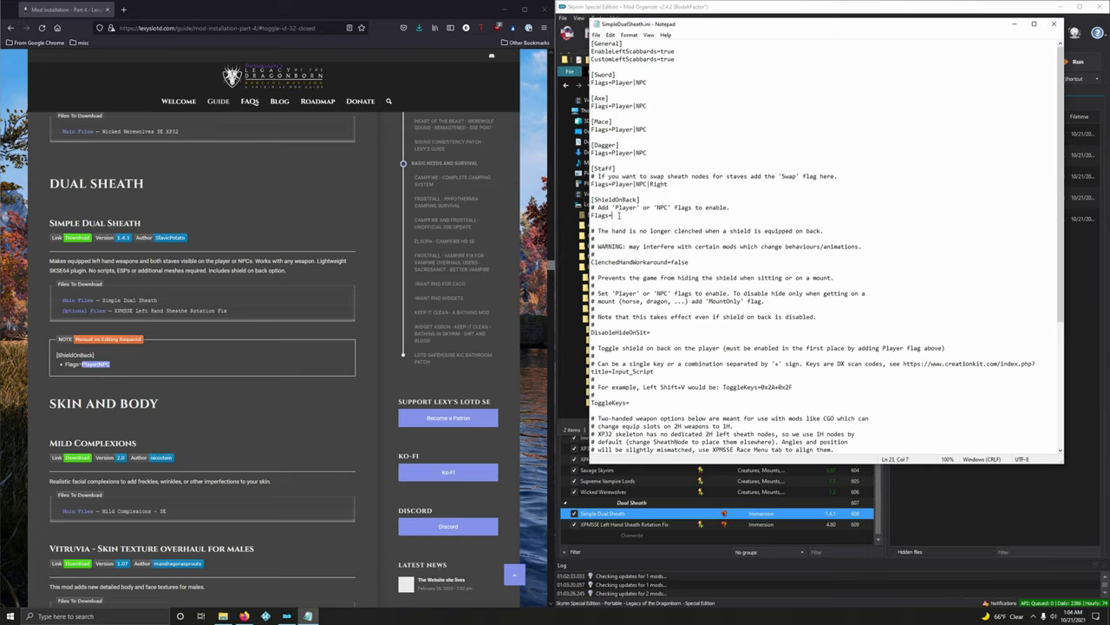
pyautogui.hotkey('ctrl', 'v')
pyautogui.click(596, 35)
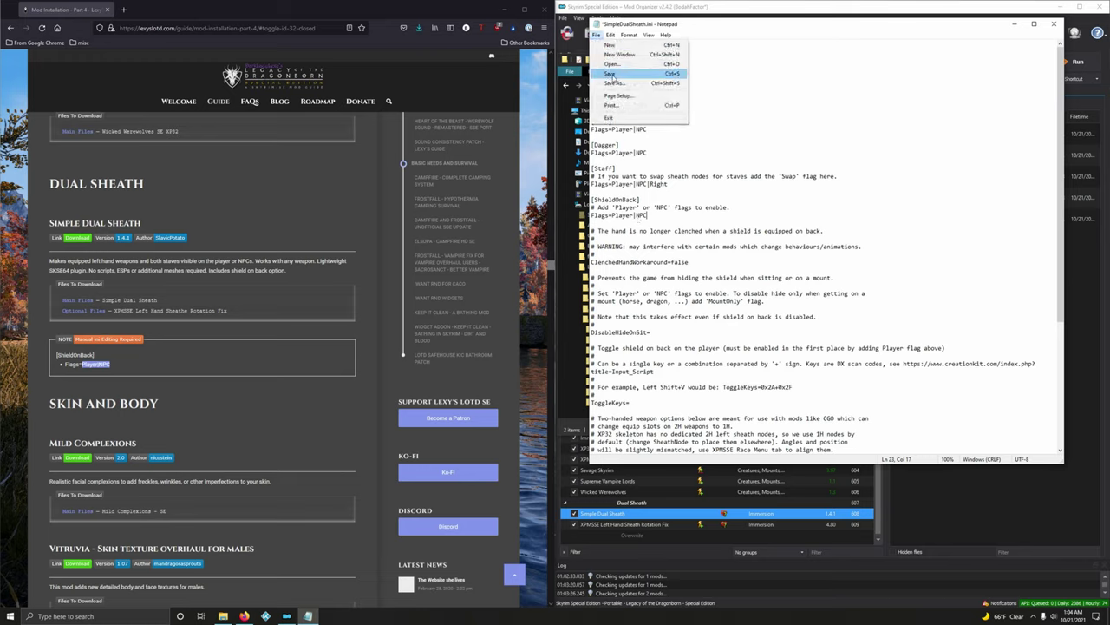
pyautogui.click(610, 74)
pyautogui.click(1054, 24)
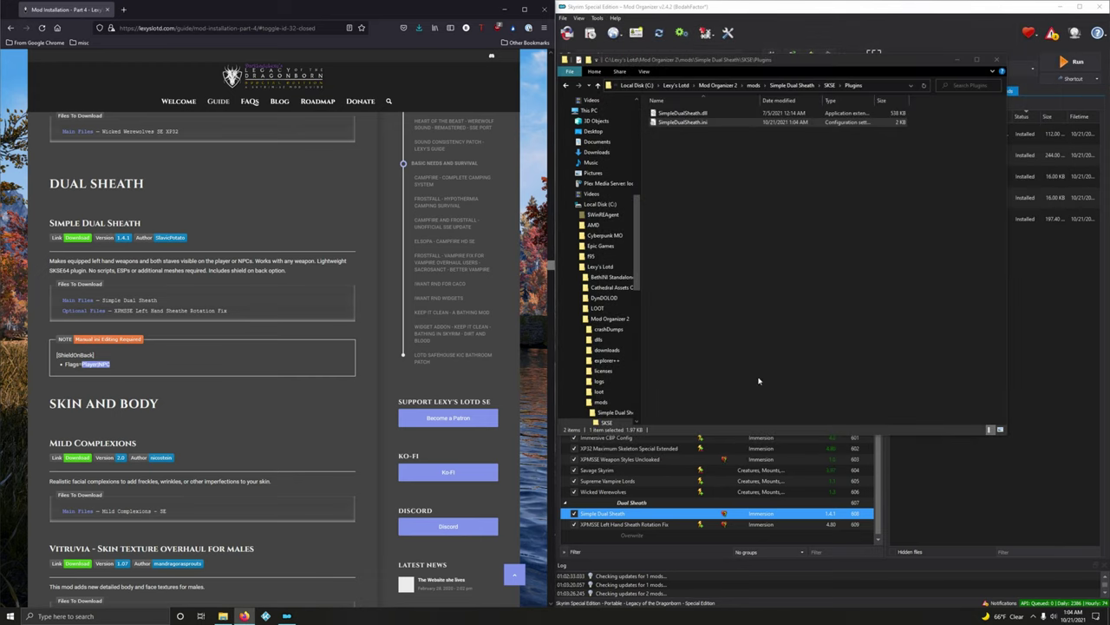
pyautogui.click(997, 60)
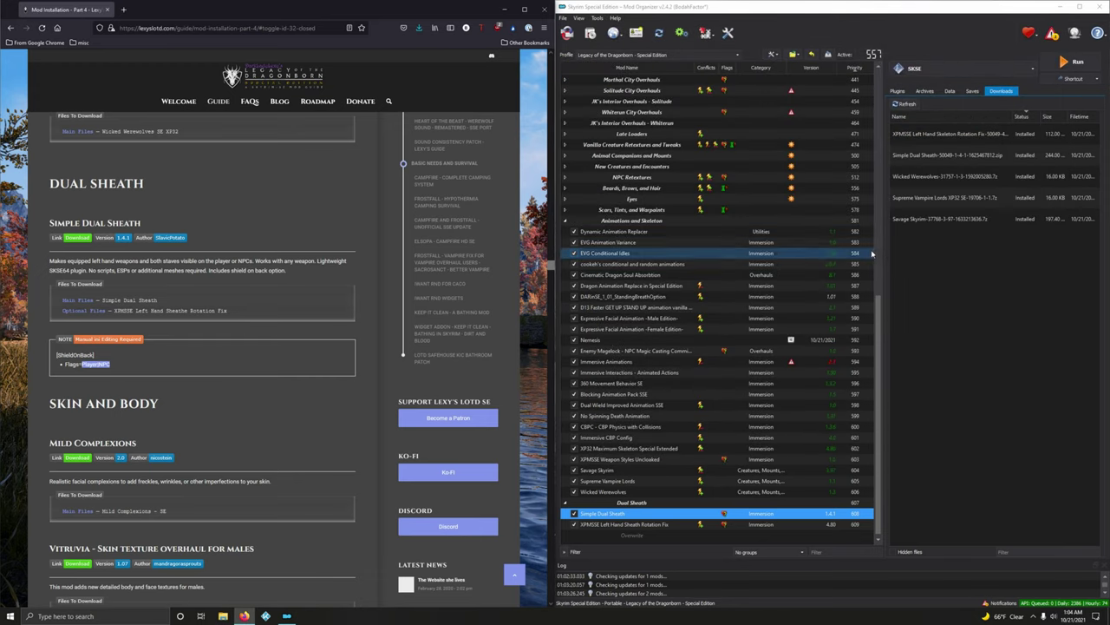
# Collapse the Animations and Skeleton and Dual Sheath separators in the mod list and go to the guide's Skin and Body section
pyautogui.click(565, 221)
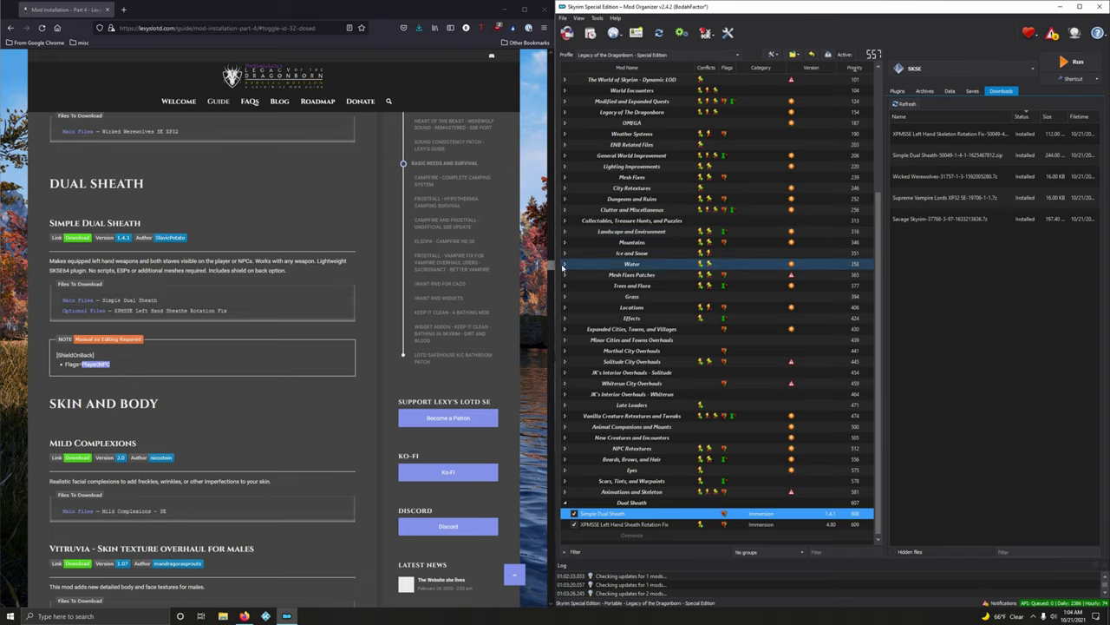
pyautogui.click(565, 502)
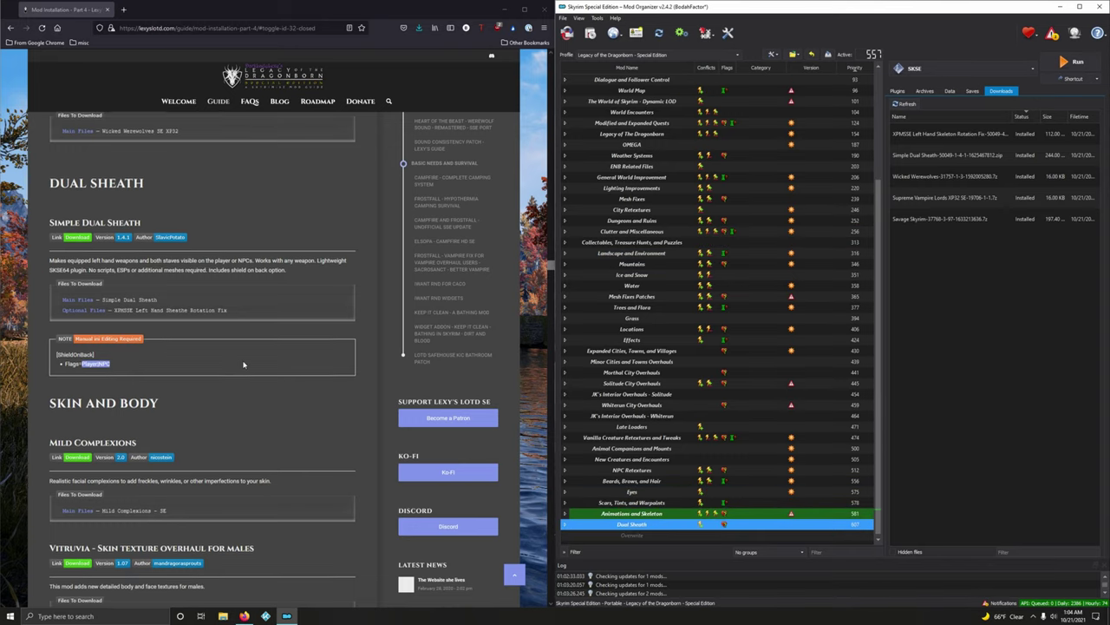
pyautogui.scroll(-4, 241, 361)
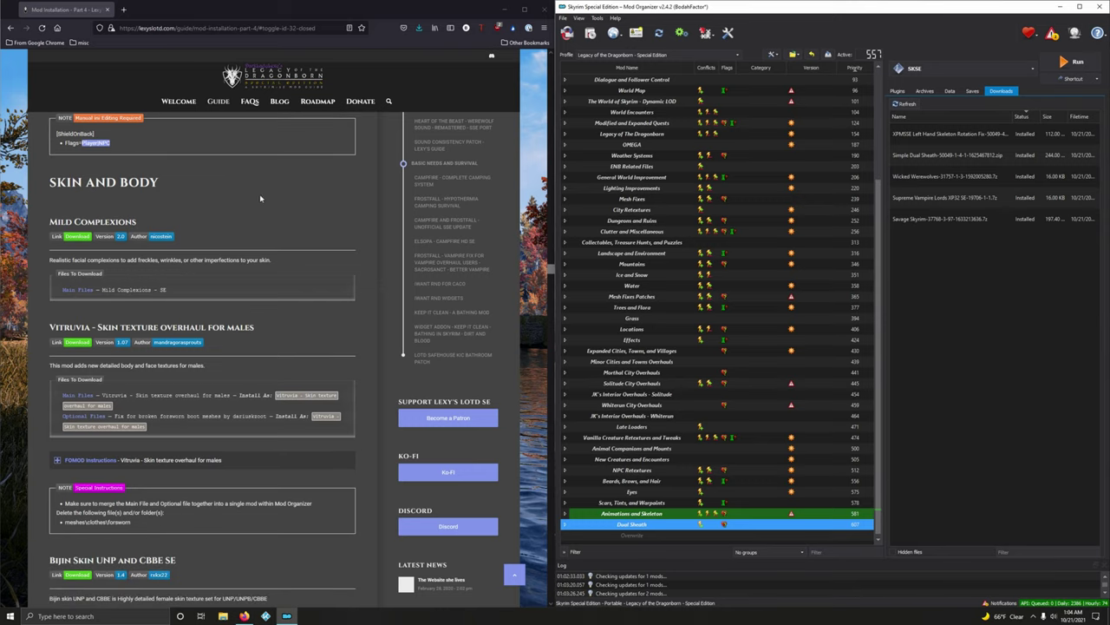